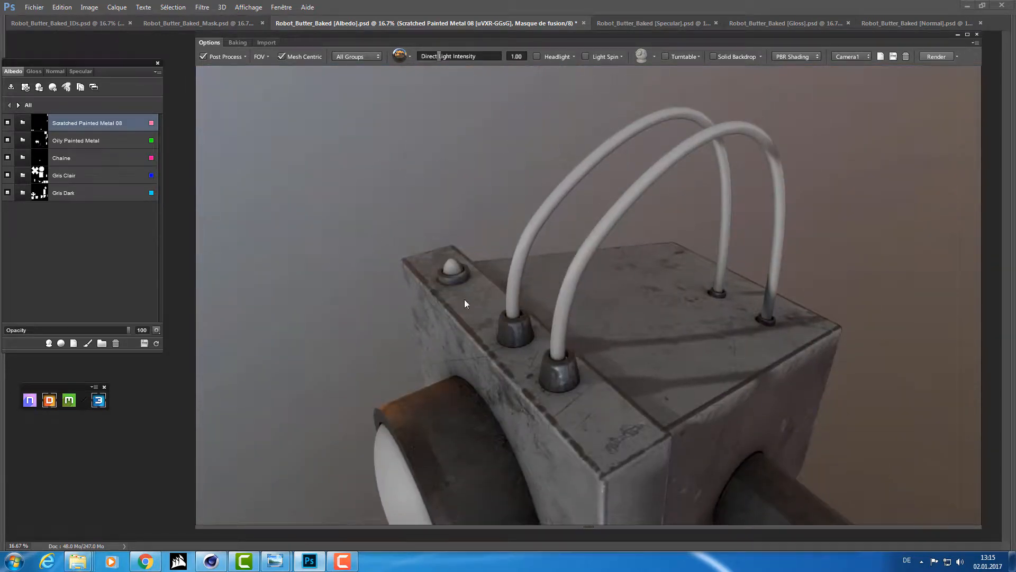
# Open the smart material library above the Scratched Painted Metal 08 group and show the Legacy Plastic category
pyautogui.moveTo(574, 245); pyautogui.dragTo(595, 320)
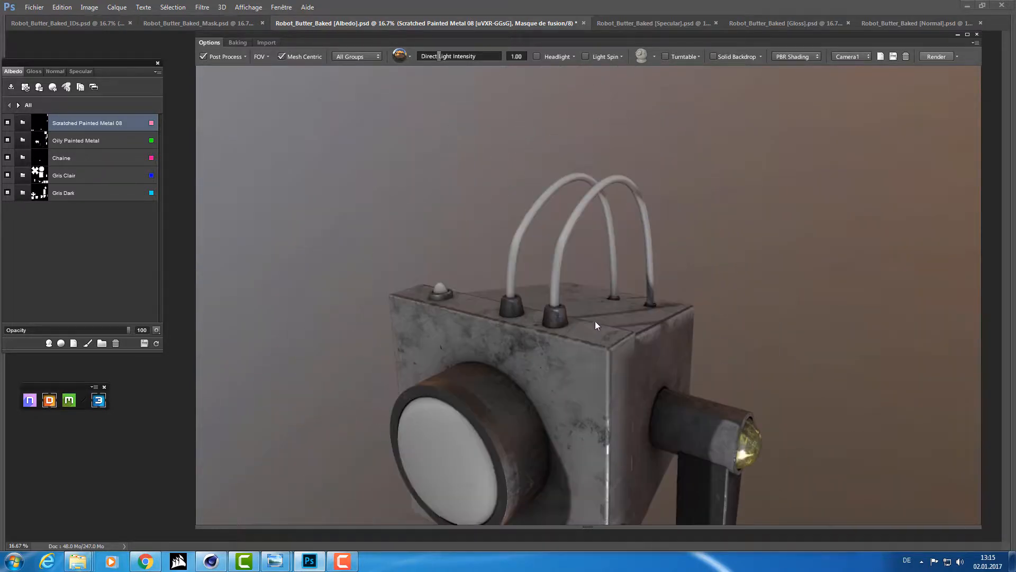
pyautogui.click(113, 121)
pyautogui.click(49, 344)
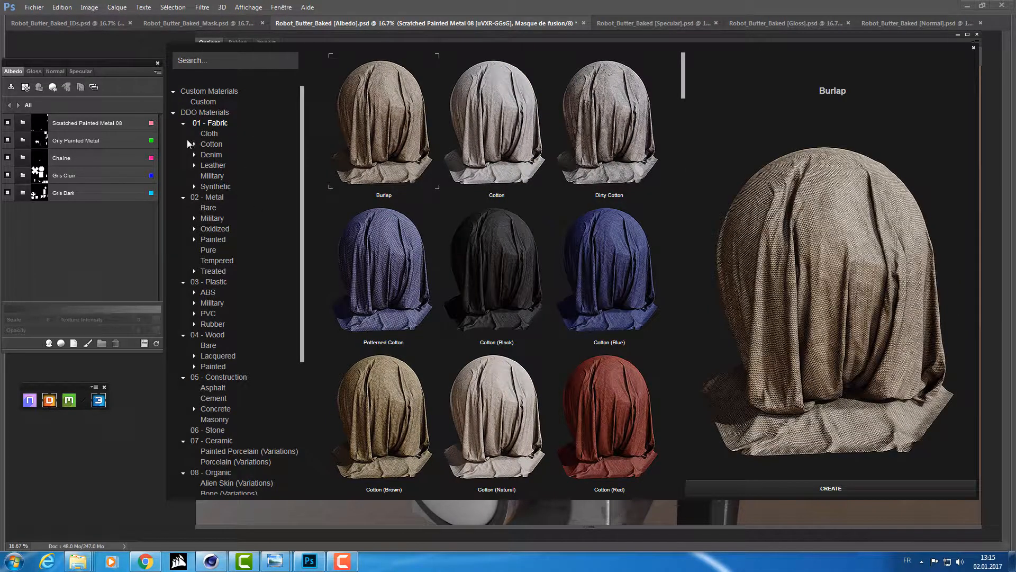
pyautogui.scroll(-6, 198, 173)
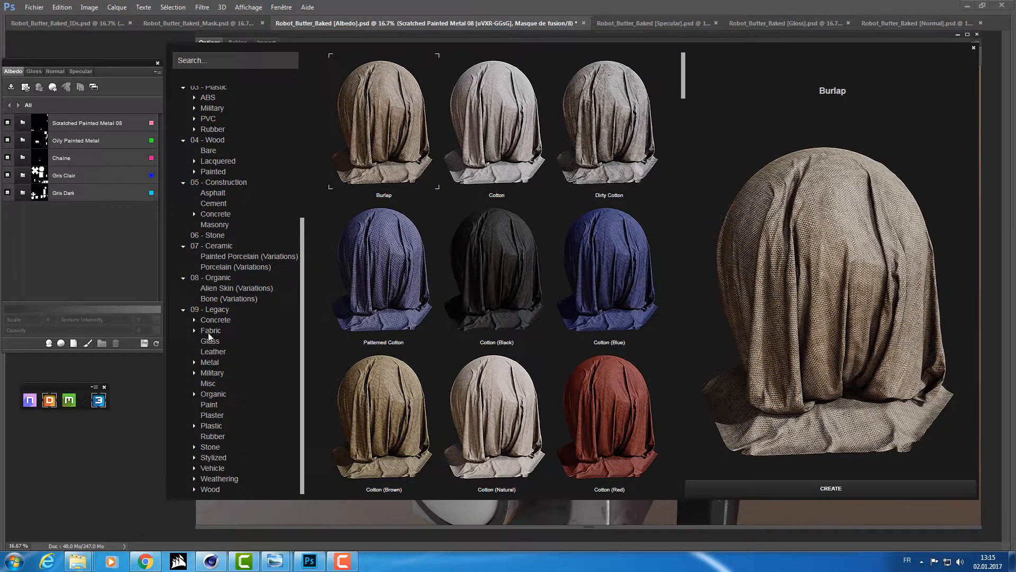
pyautogui.click(210, 331)
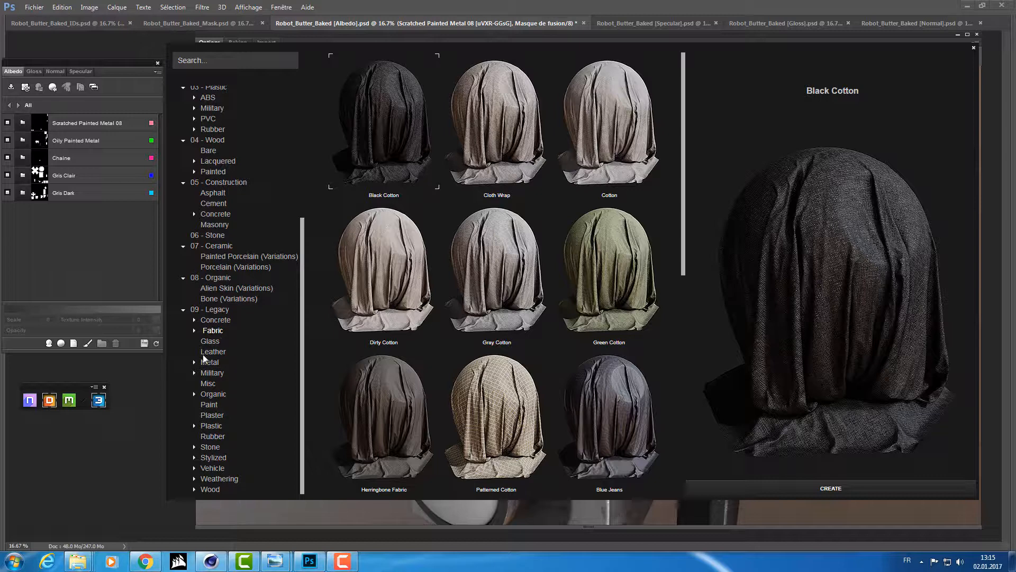
pyautogui.click(212, 426)
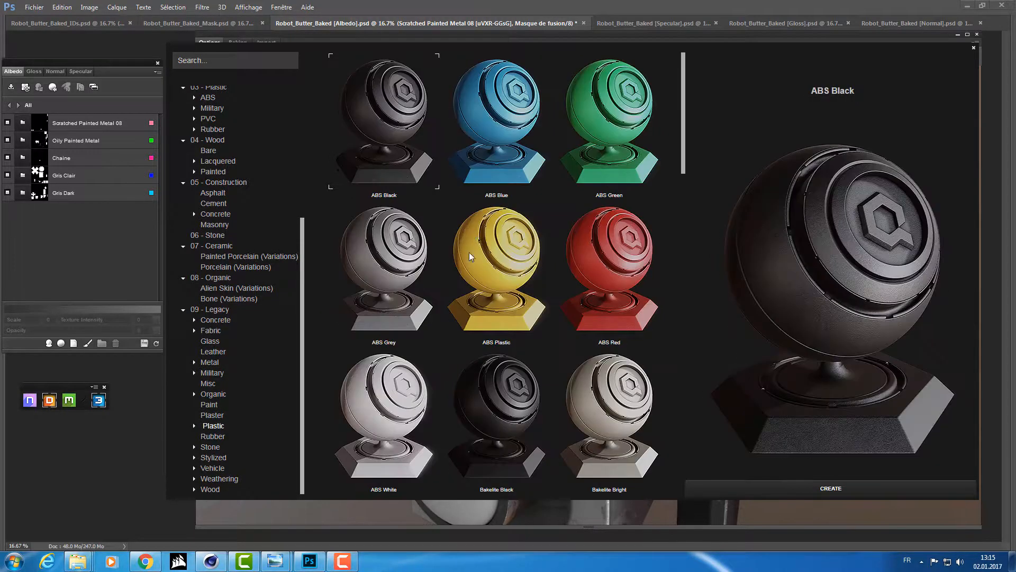
# Browse the Legacy plastics and create the Old Grey Plastic material
pyautogui.scroll(-9, 476, 230)
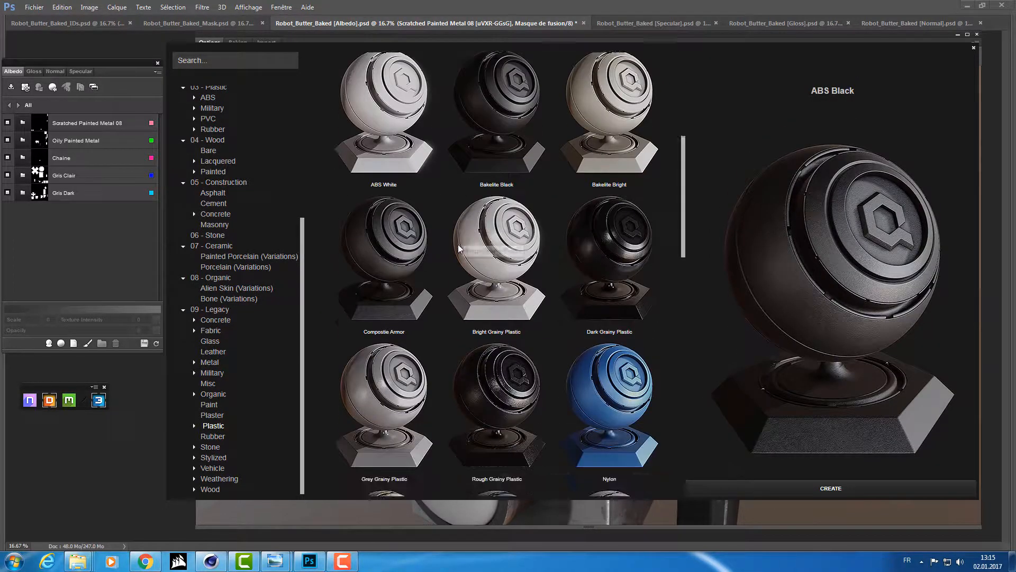
pyautogui.scroll(-2, 459, 247)
pyautogui.click(529, 107)
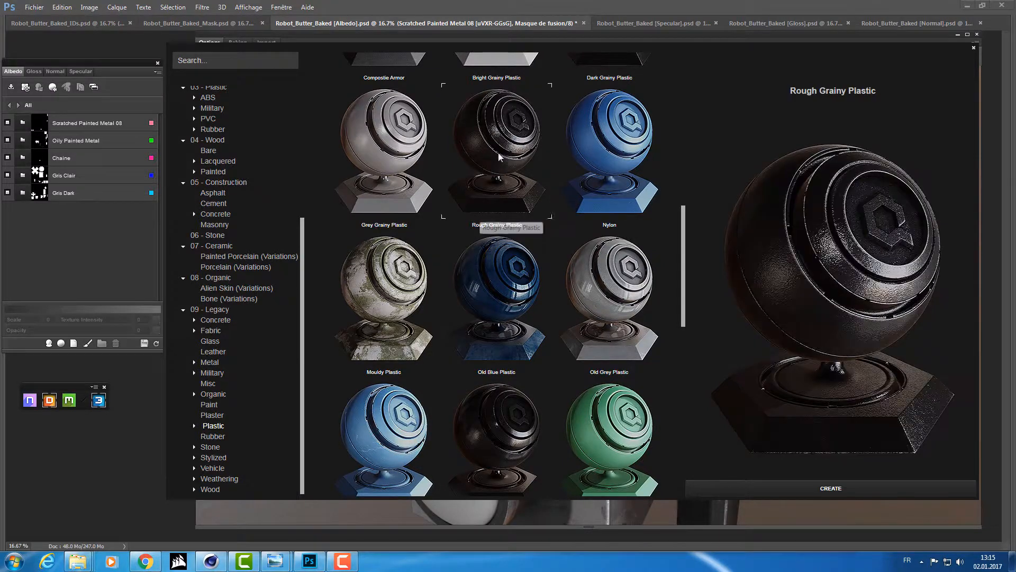
pyautogui.scroll(-2, 473, 331)
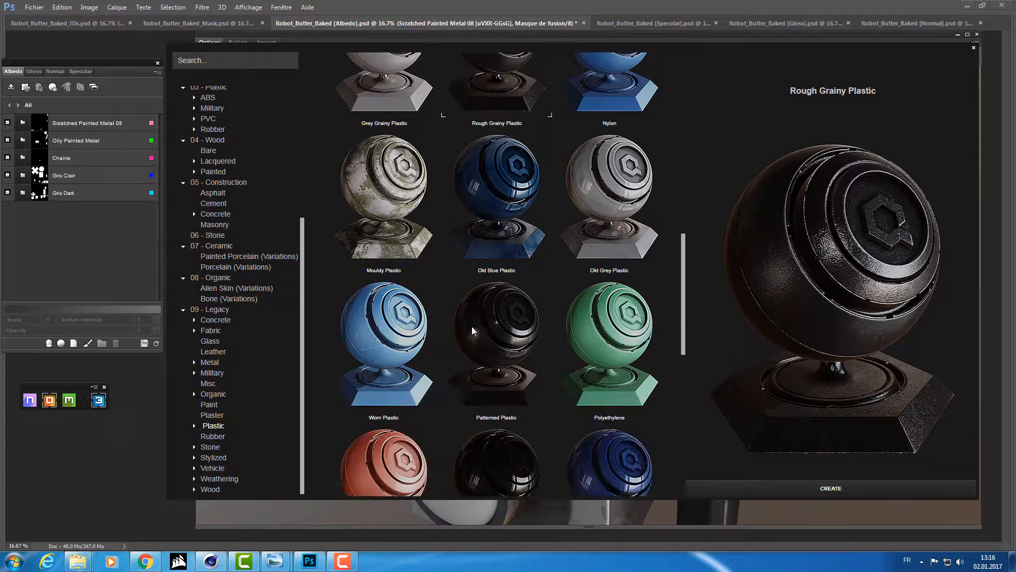
pyautogui.scroll(-5, 465, 282)
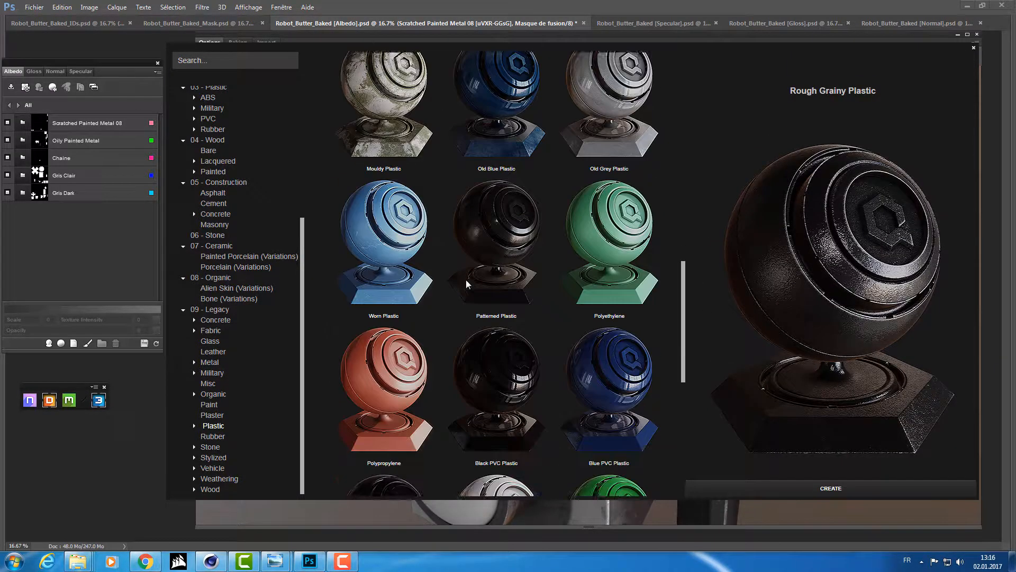
pyautogui.scroll(-5, 464, 285)
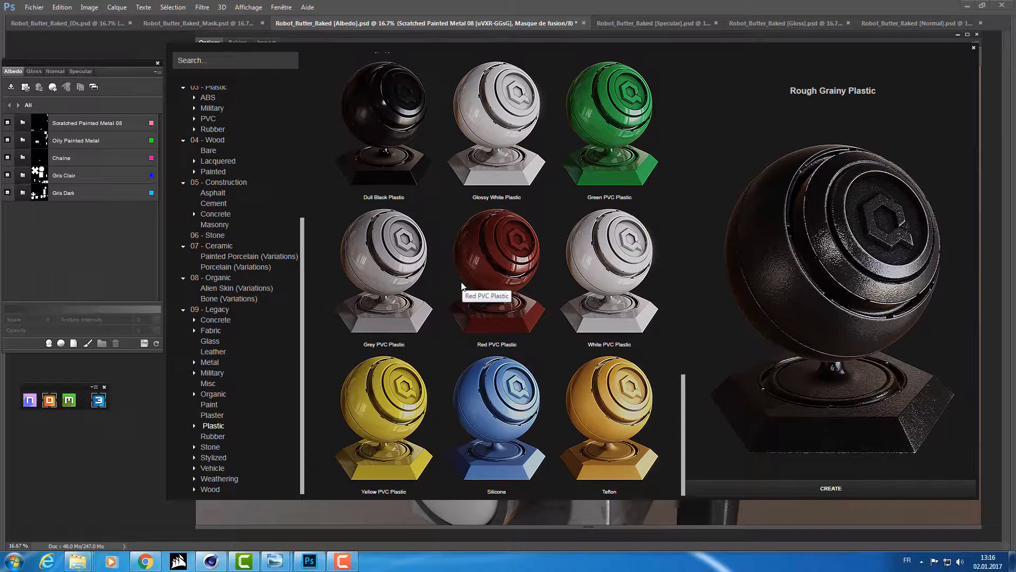
pyautogui.scroll(10, 461, 284)
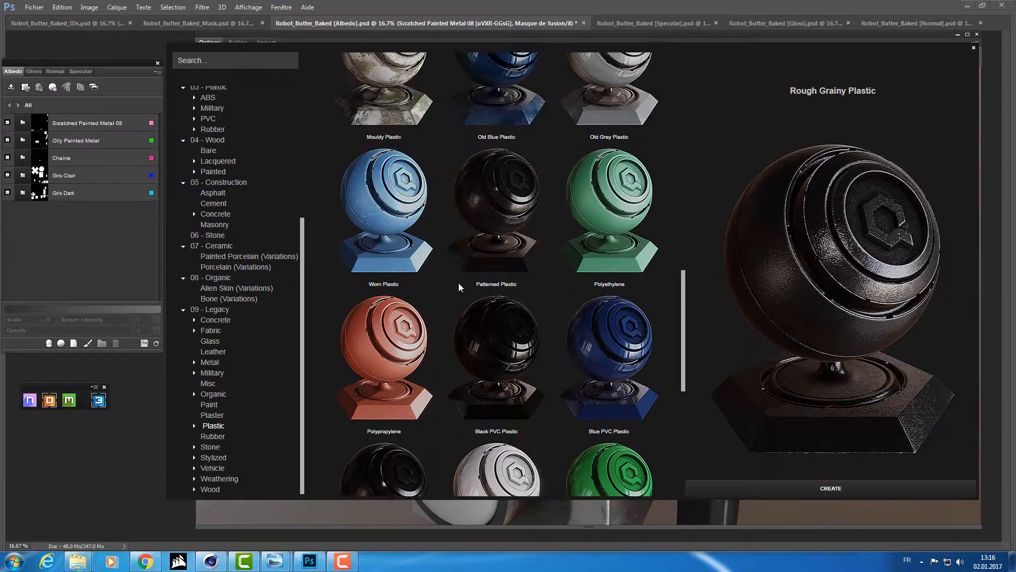
pyautogui.scroll(1, 460, 287)
pyautogui.click(626, 256)
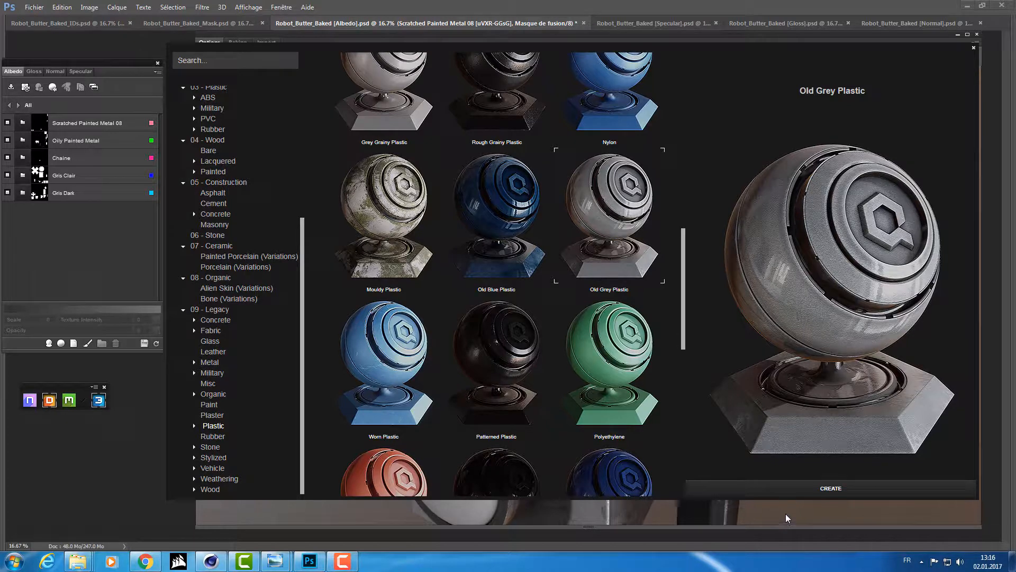
pyautogui.click(796, 488)
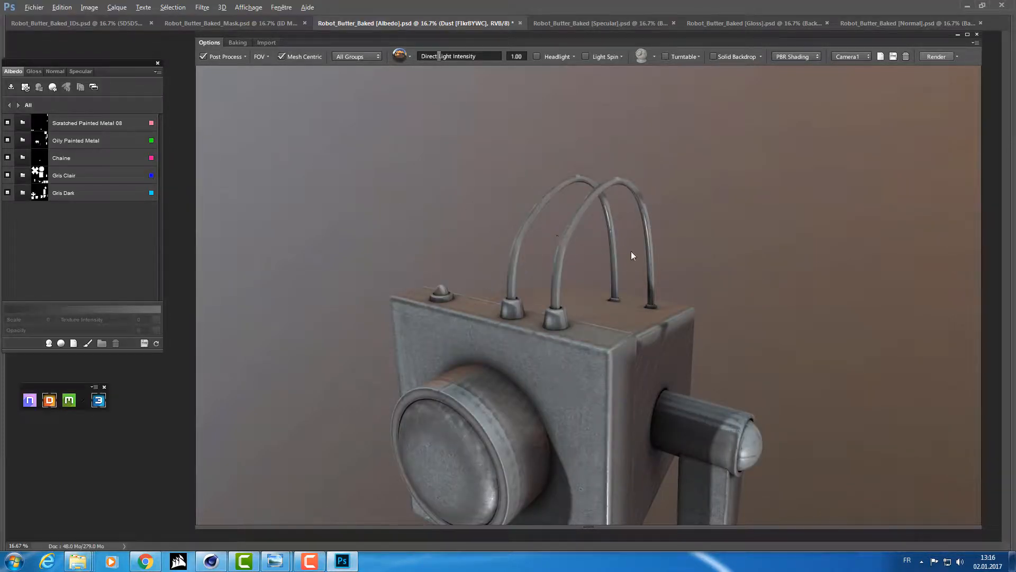
# Return to the full group list and assign the Old Plastic group to the front cable's yellow material ID
pyautogui.moveTo(629, 252); pyautogui.dragTo(315, 212)
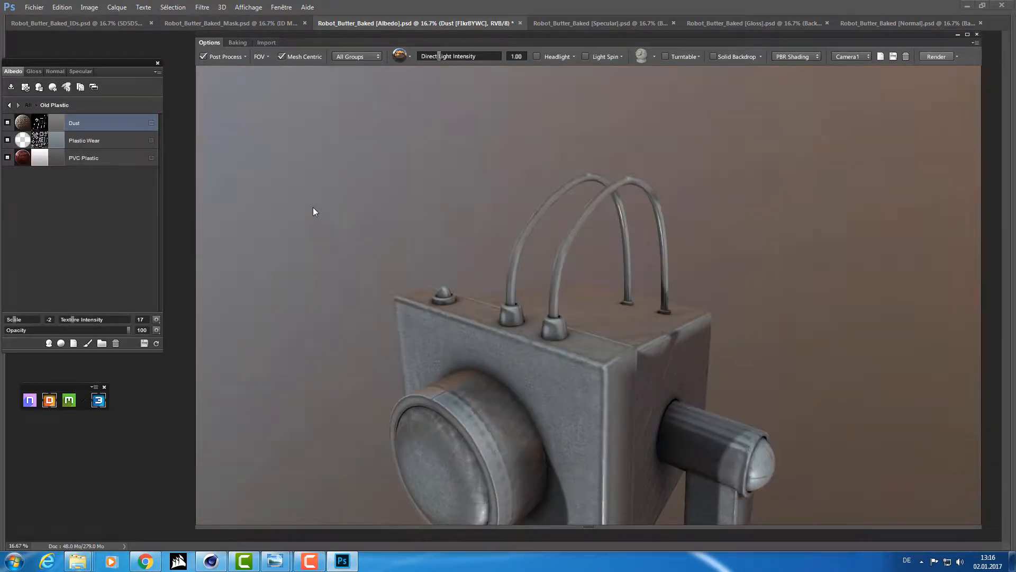
pyautogui.click(9, 105)
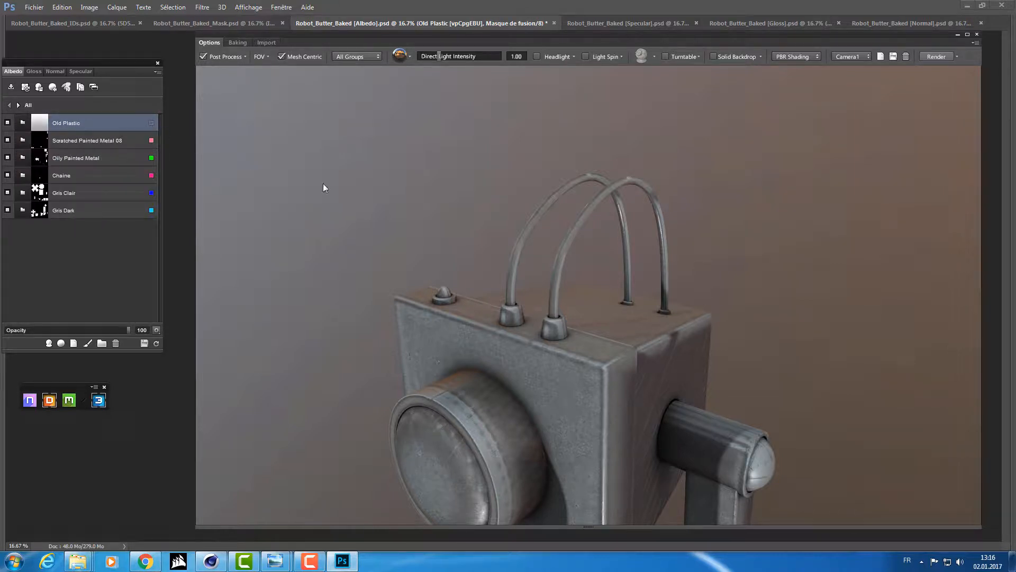
pyautogui.press('c')
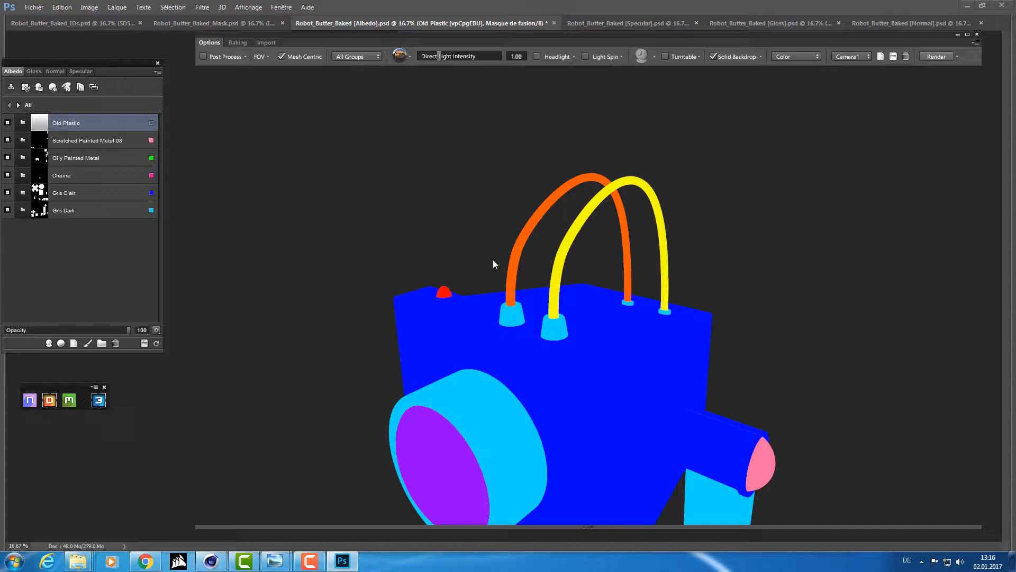
pyautogui.press('c')
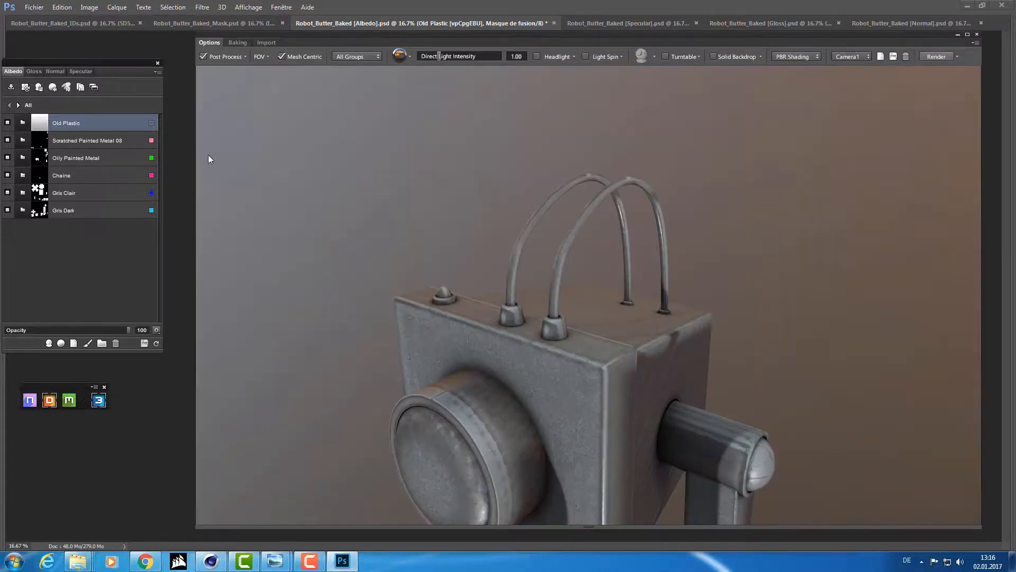
pyautogui.click(152, 124)
pyautogui.click(157, 167)
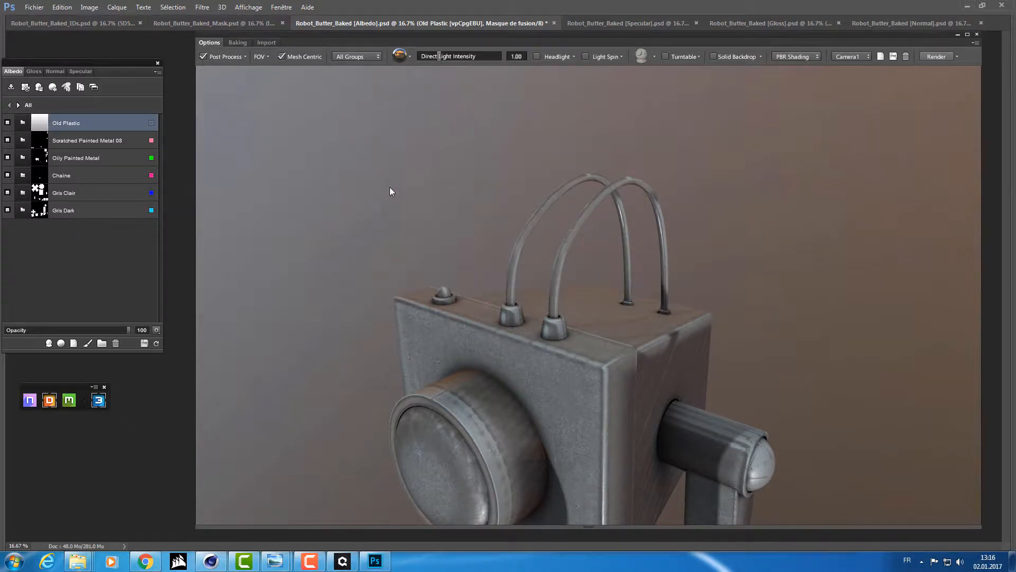
# Open the Old Plastic group and hide its Dust layer
pyautogui.moveTo(460, 189); pyautogui.dragTo(654, 214)
pyautogui.scroll(4, 588, 296)
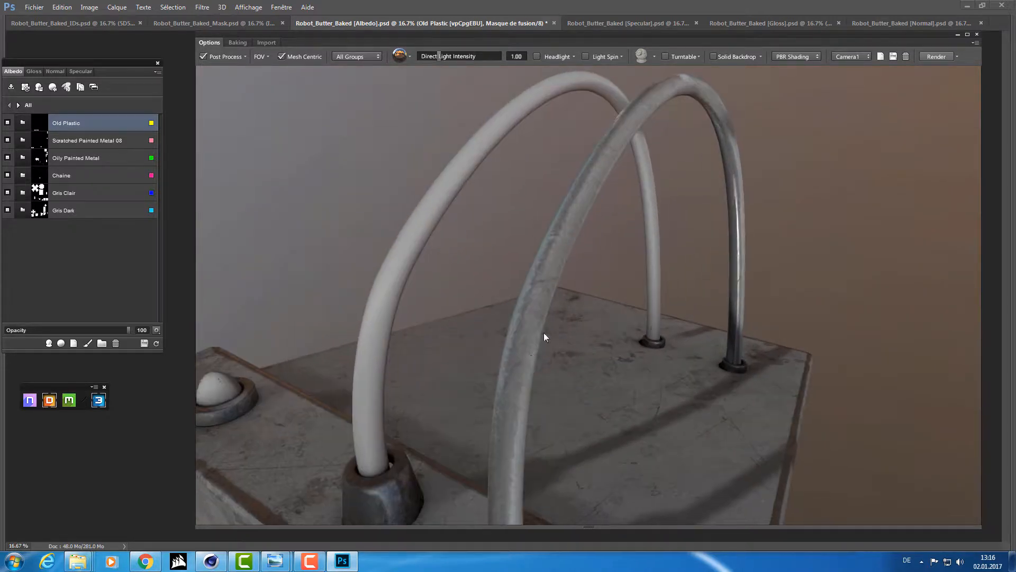
pyautogui.scroll(-1, 544, 333)
pyautogui.click(21, 123)
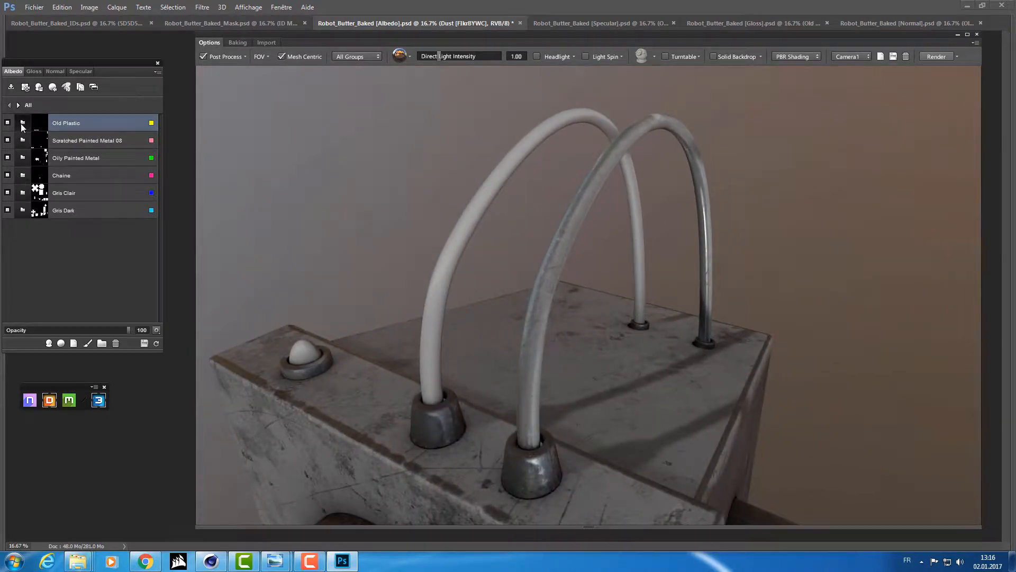
pyautogui.click(98, 158)
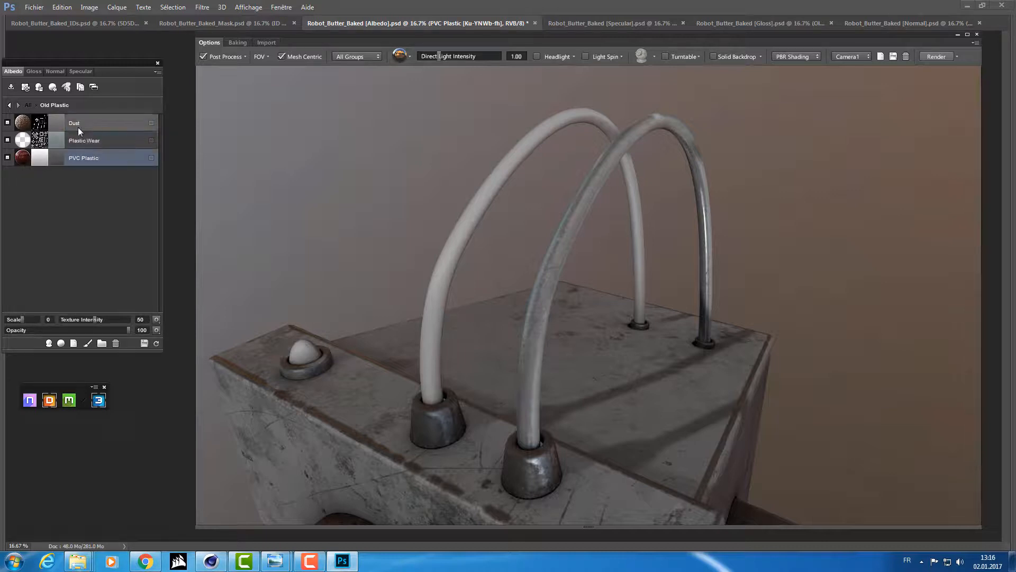
pyautogui.click(7, 123)
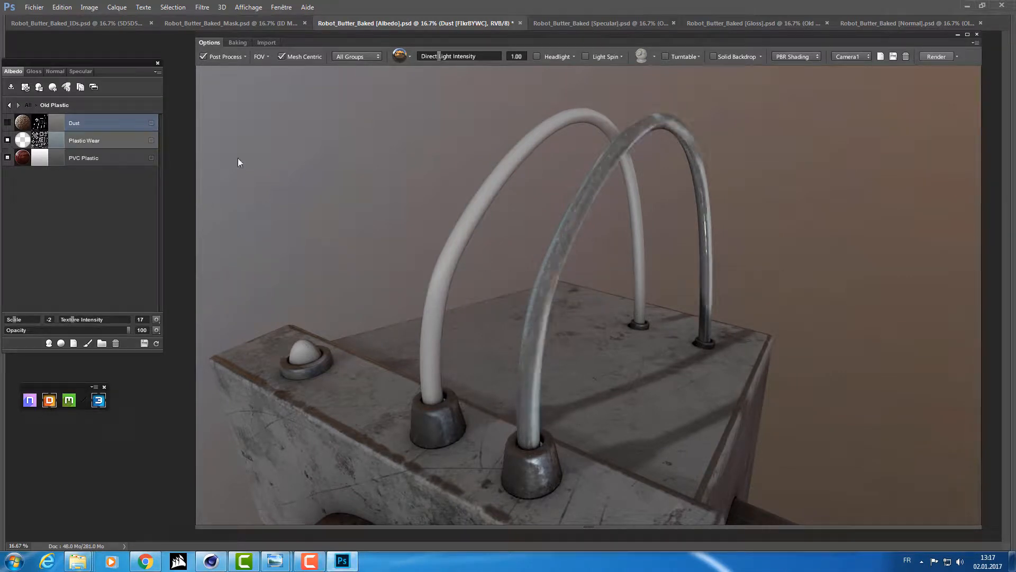
# Toggle the Plastic Wear and PVC Plastic layers off and back on to check their effect on the front cable
pyautogui.moveTo(508, 234); pyautogui.dragTo(205, 173)
pyautogui.click(107, 143)
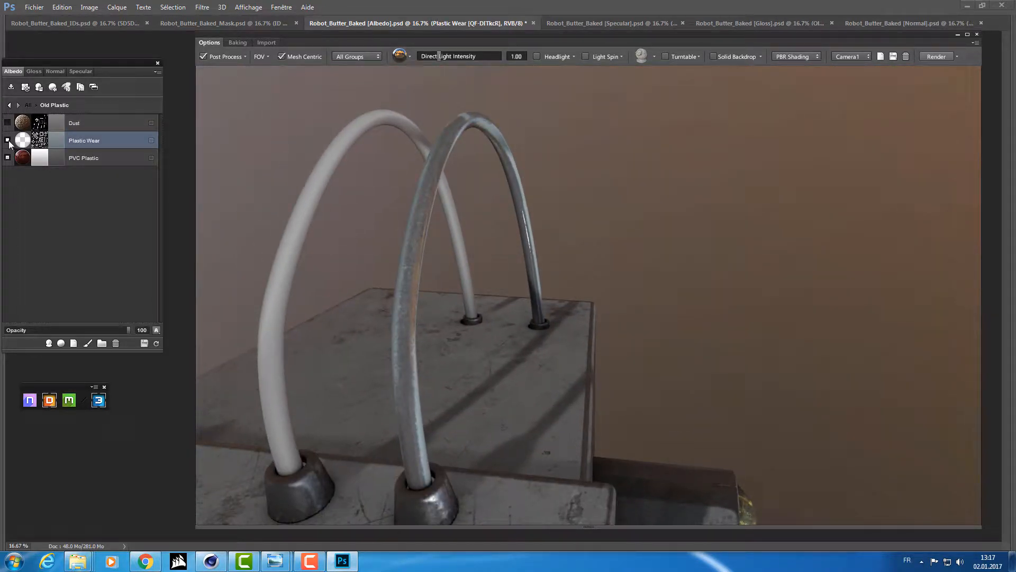
pyautogui.click(7, 141)
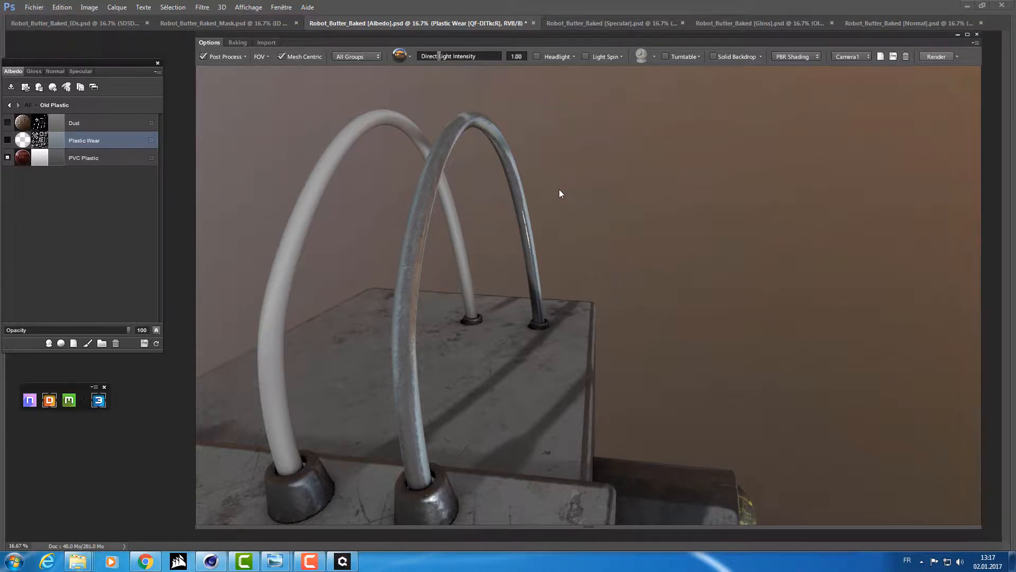
pyautogui.moveTo(471, 202); pyautogui.dragTo(437, 217)
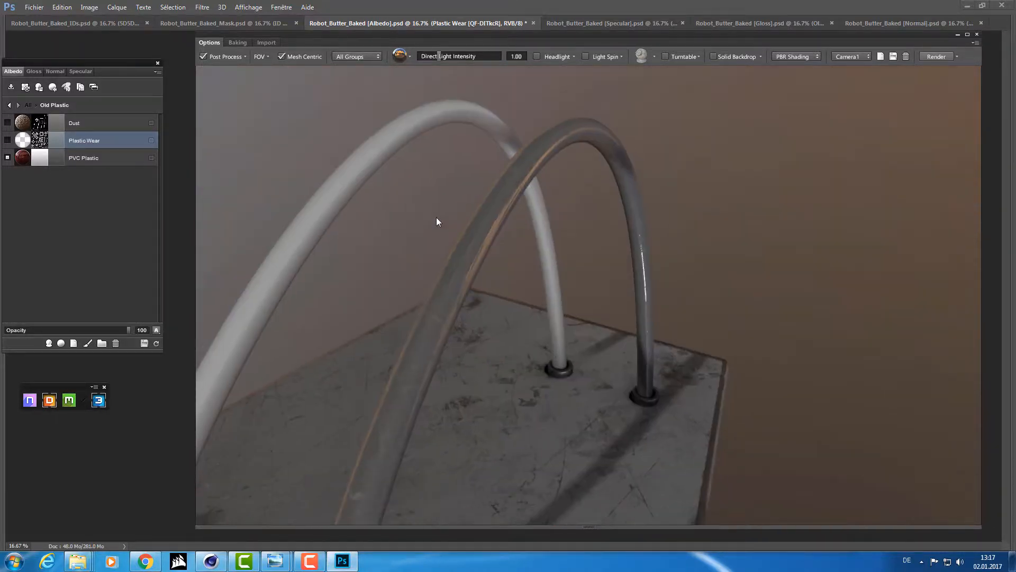
pyautogui.click(8, 140)
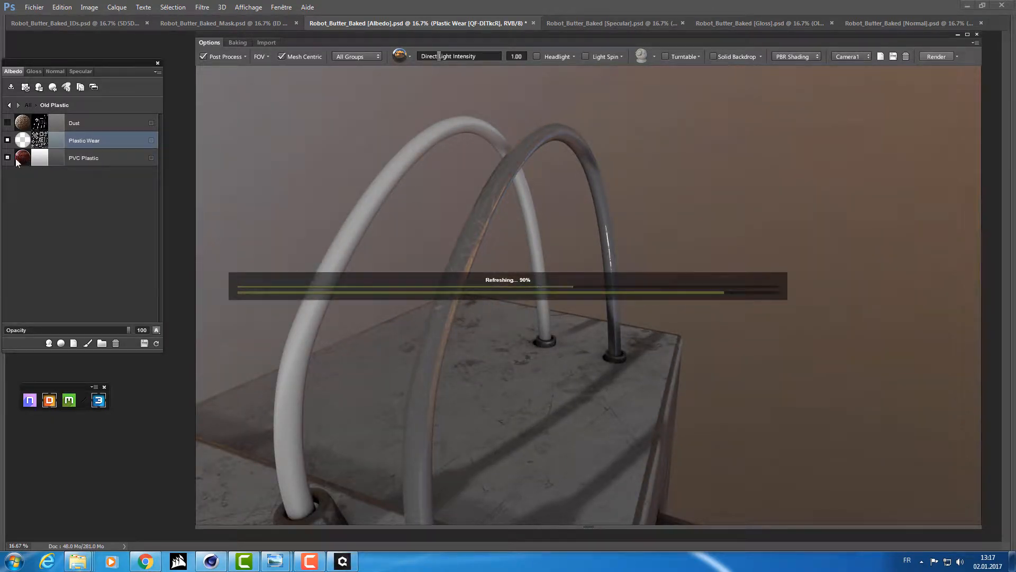
pyautogui.click(129, 160)
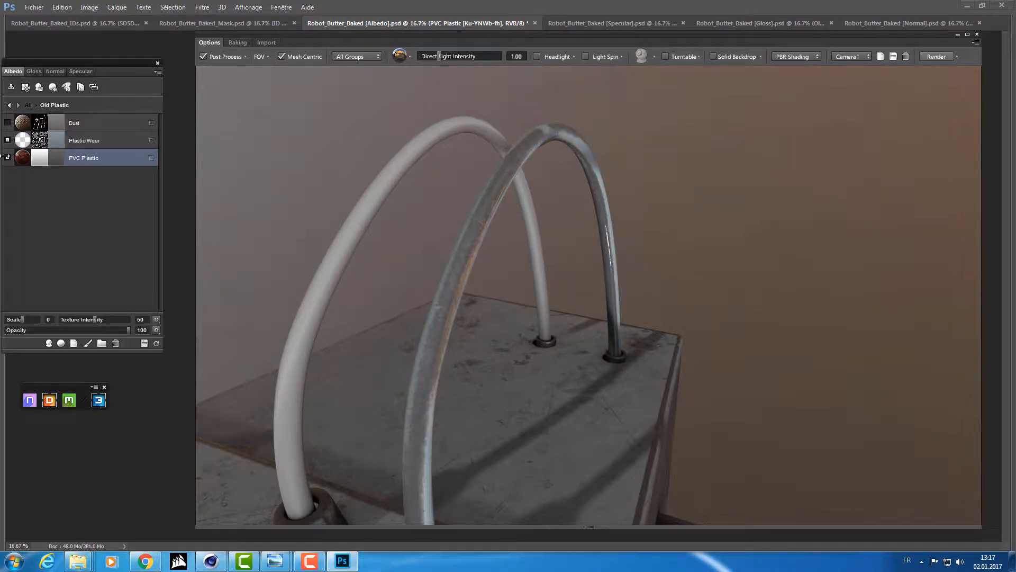
pyautogui.click(7, 141)
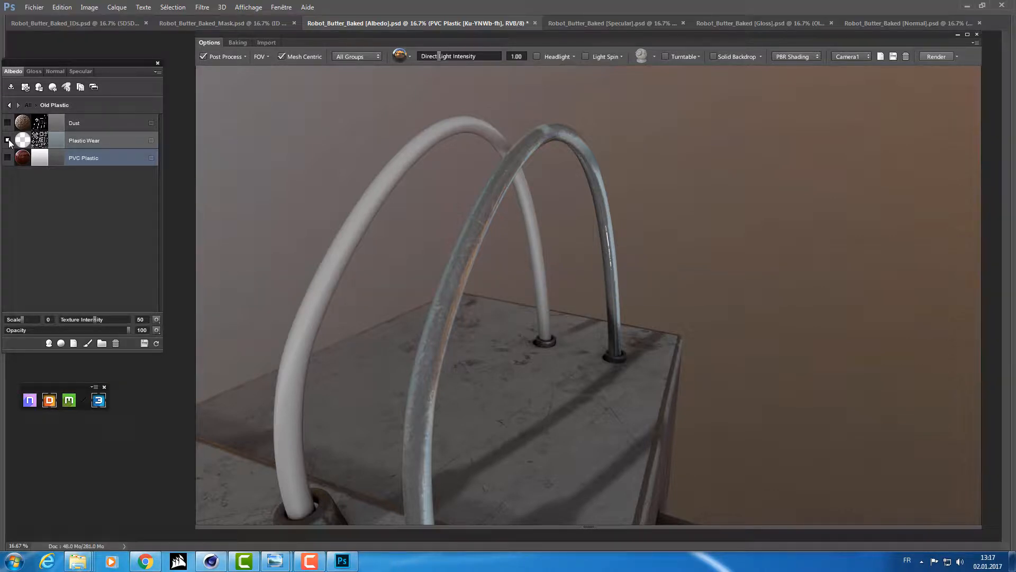
pyautogui.click(8, 158)
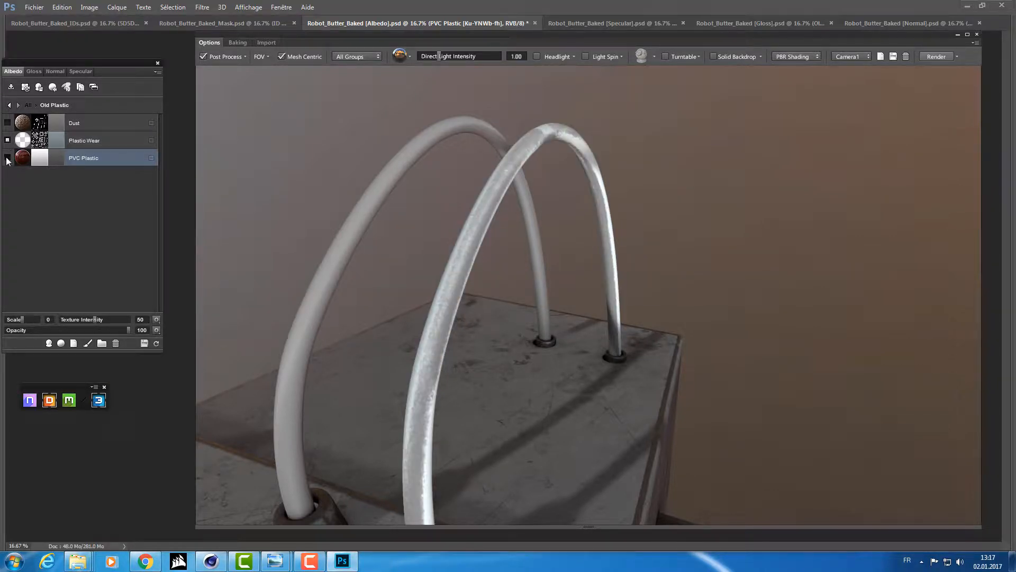
# Change the PVC Plastic layer's solid colour to a bright green
pyautogui.click(56, 157)
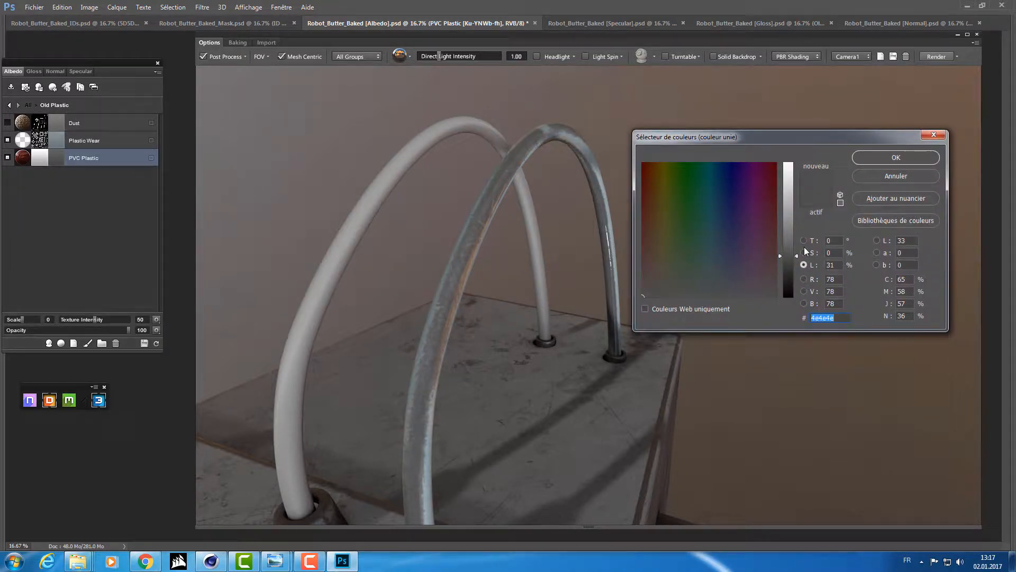
pyautogui.click(804, 279)
pyautogui.click(716, 187)
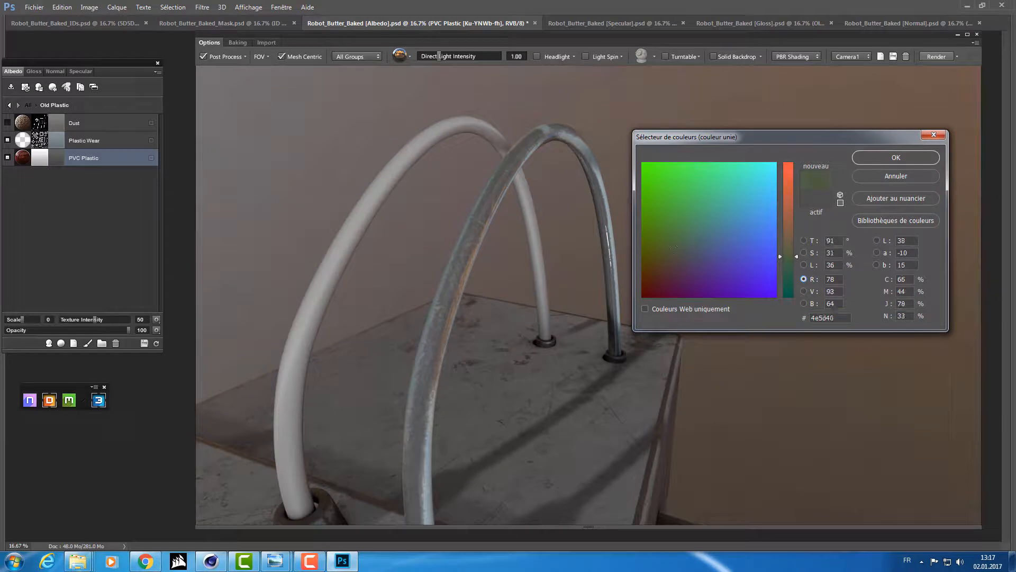
pyautogui.click(889, 157)
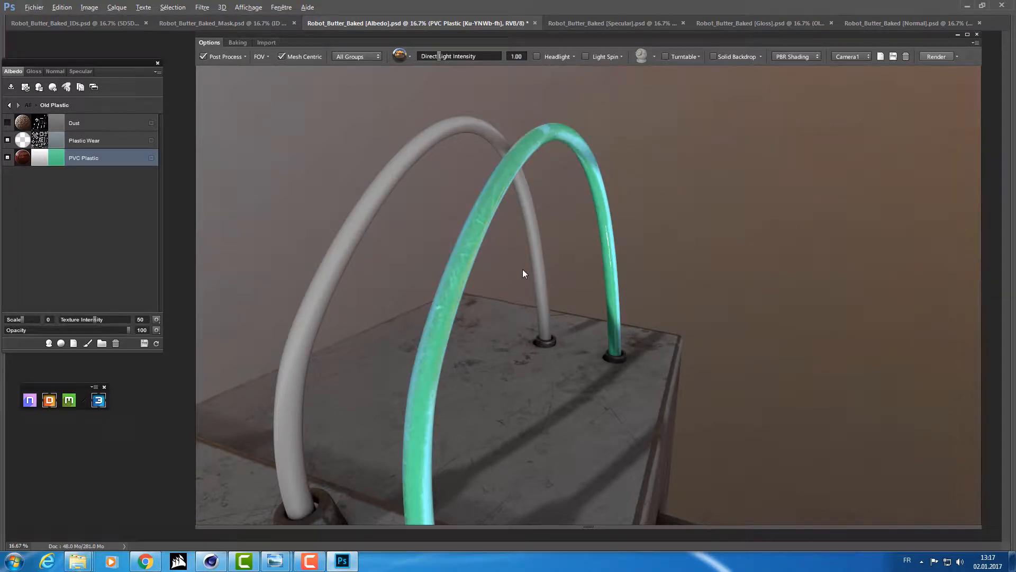
# Switch to Windows Photo Viewer to check the cable colours in the robot reference image, and return to the 3D preview
pyautogui.moveTo(523, 269)
pyautogui.mouseDown()
pyautogui.moveTo(494, 288)
pyautogui.moveTo(557, 285)
pyautogui.moveTo(519, 300)
pyautogui.moveTo(544, 275)
pyautogui.moveTo(546, 219)
pyautogui.moveTo(526, 274)
pyautogui.mouseUp()
pyautogui.scroll(-5, 541, 220)
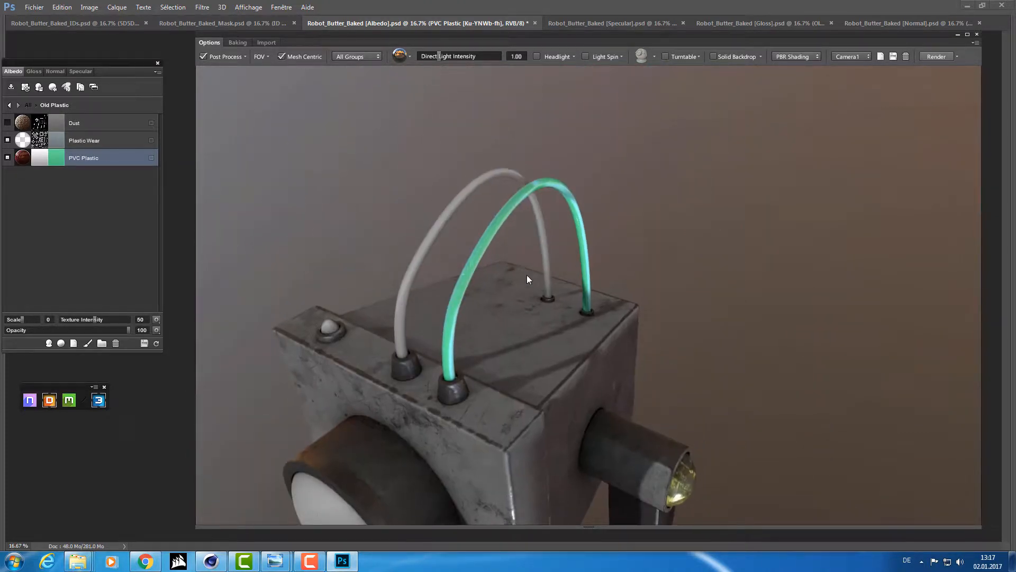
pyautogui.hotkey('alt', 'Tab')
pyautogui.hotkey('alt', 'shift', 'Tab')
pyautogui.hotkey('alt', 'shift', 'Tab')
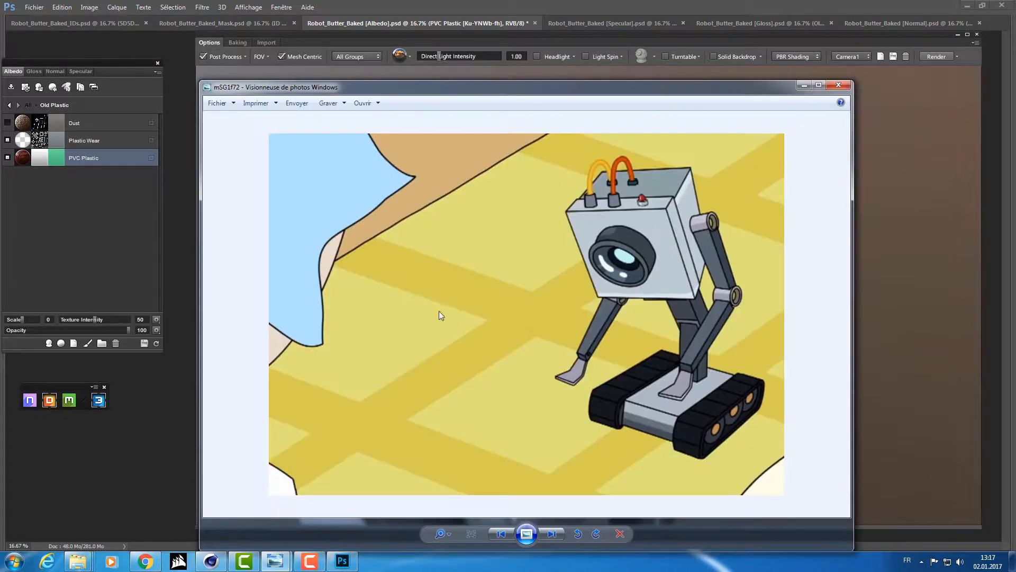
pyautogui.moveTo(547, 89); pyautogui.dragTo(1015, 77)
pyautogui.click(628, 262)
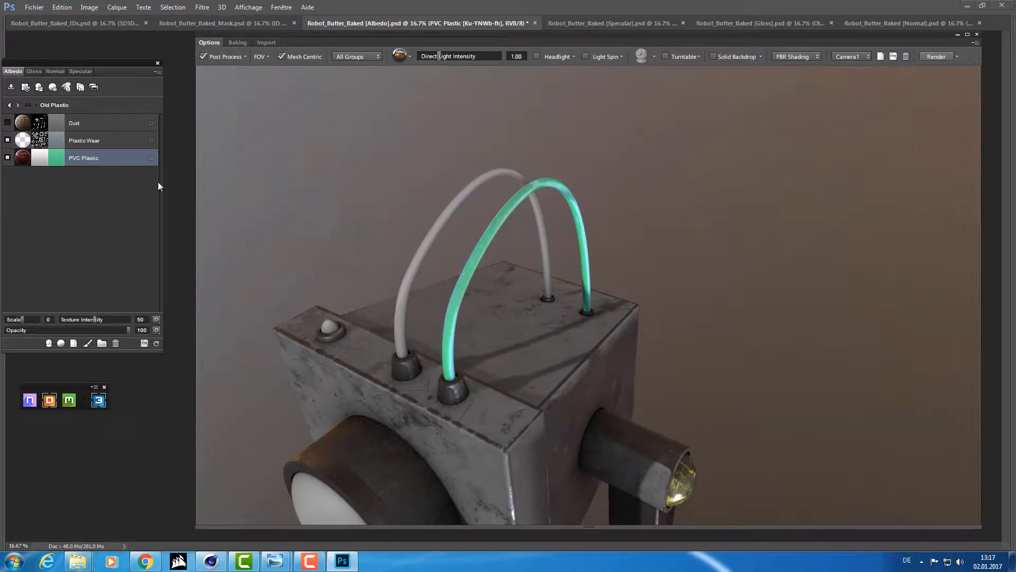
# Open the PVC Plastic layer's solid colour for editing and pick the orange ff8000
pyautogui.click(59, 158)
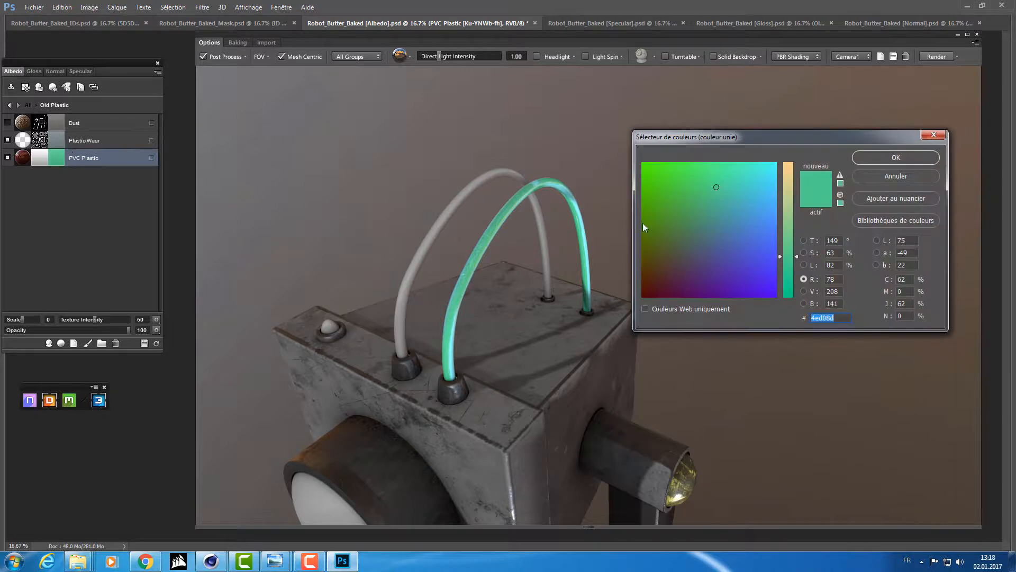
pyautogui.click(877, 240)
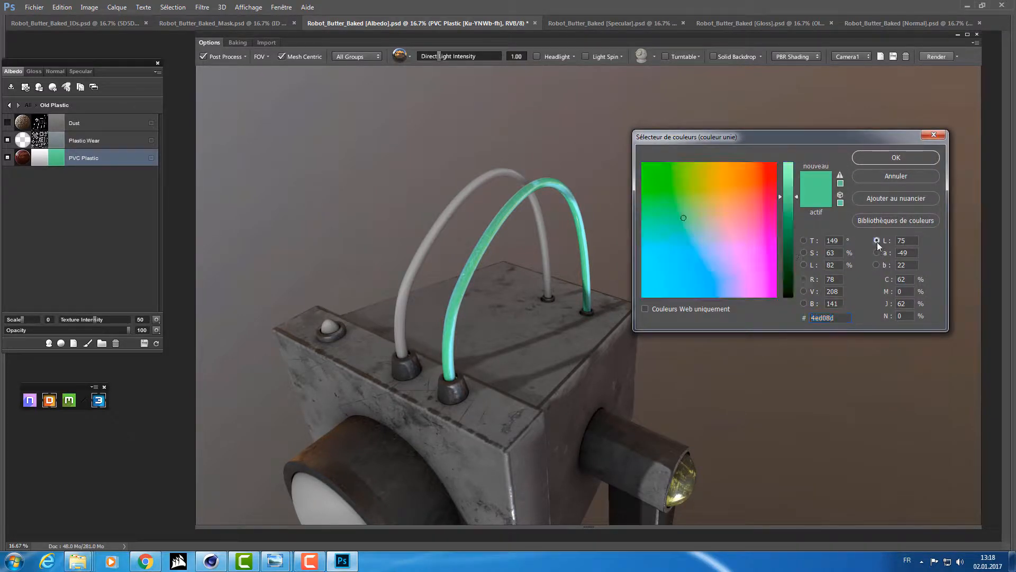
pyautogui.moveTo(731, 191); pyautogui.dragTo(734, 157)
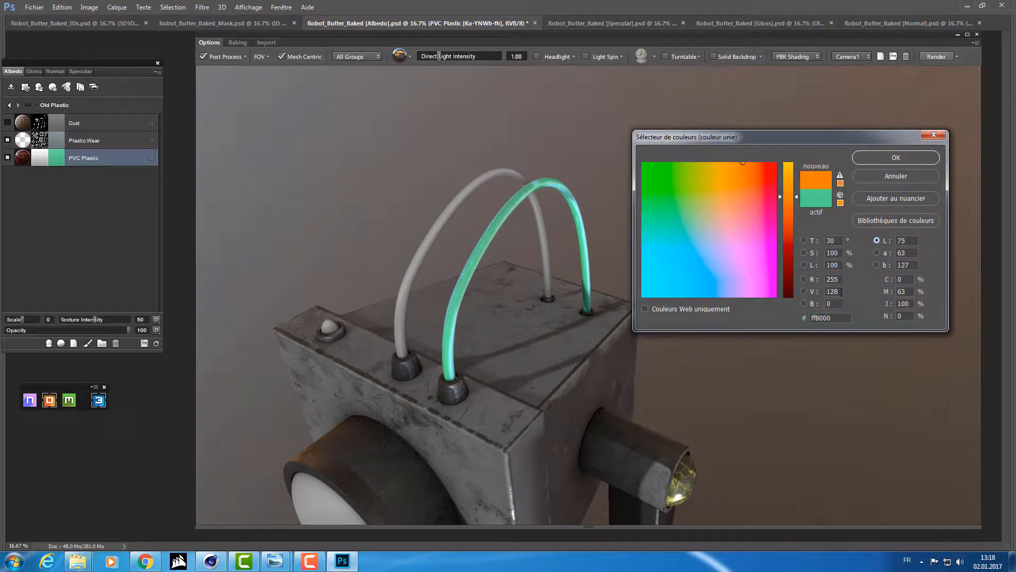
# Compare how the hue, saturation, brightness and Lab lightness modes change the colour field for the orange
pyautogui.click(803, 253)
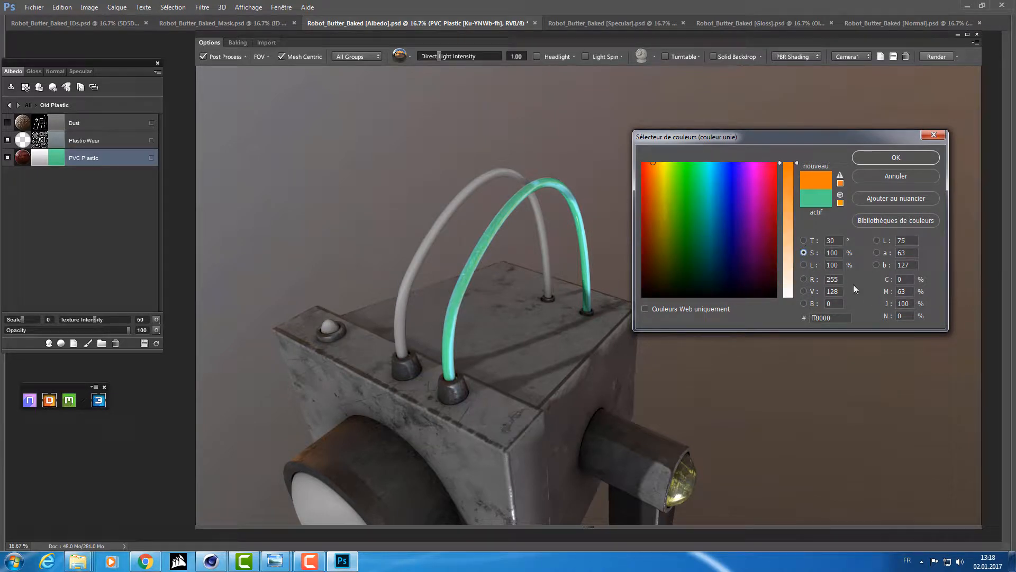
pyautogui.click(876, 241)
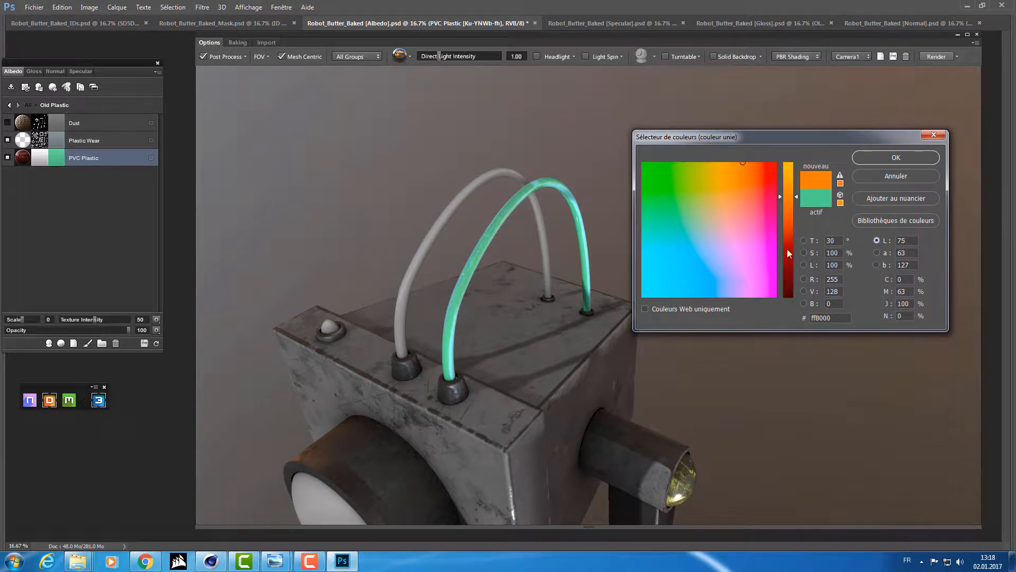
pyautogui.click(804, 241)
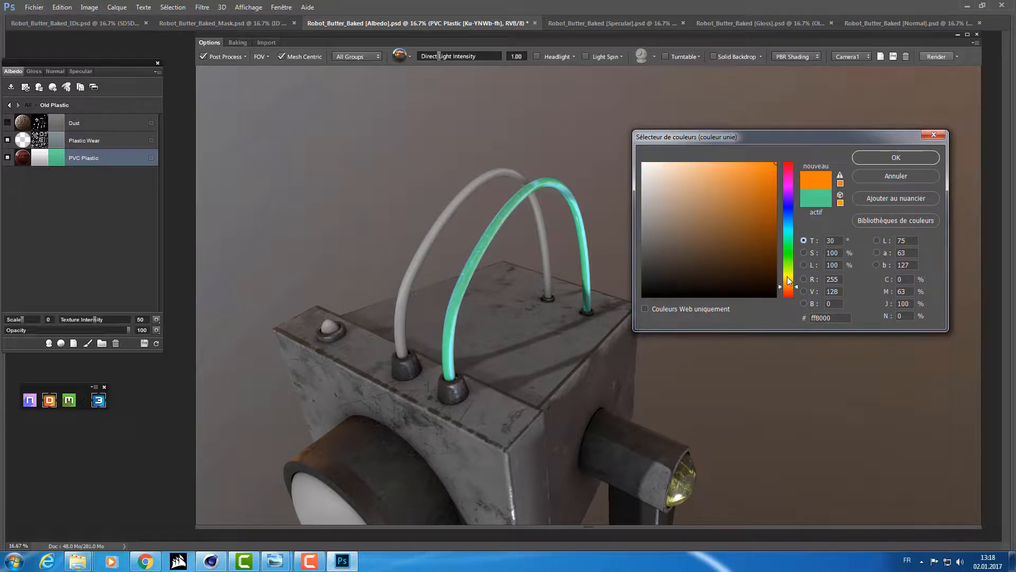
pyautogui.click(804, 253)
pyautogui.click(803, 265)
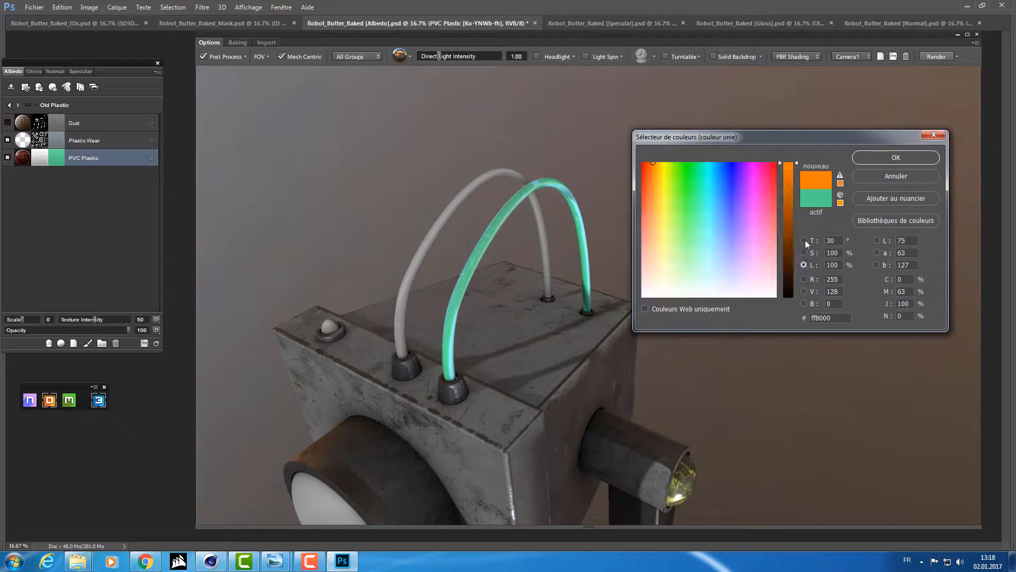
pyautogui.click(804, 240)
pyautogui.click(803, 253)
pyautogui.click(802, 265)
pyautogui.click(802, 239)
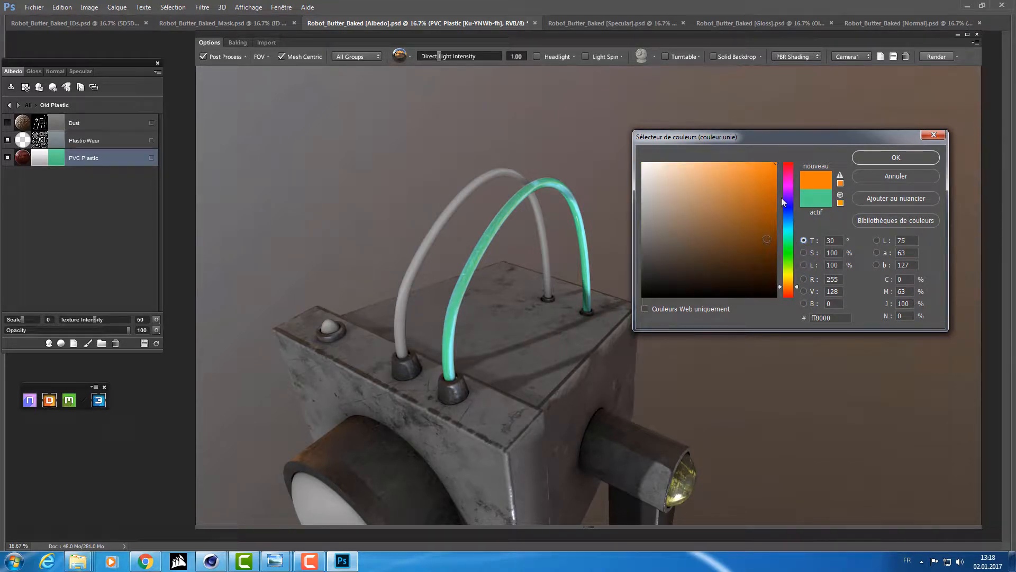
# Try darker and less saturated shades of the orange using the picker's hue, saturation and brightness modes
pyautogui.click(727, 180)
pyautogui.moveTo(728, 180)
pyautogui.mouseDown()
pyautogui.moveTo(760, 172)
pyautogui.moveTo(773, 149)
pyautogui.moveTo(777, 163)
pyautogui.mouseUp()
pyautogui.click(803, 252)
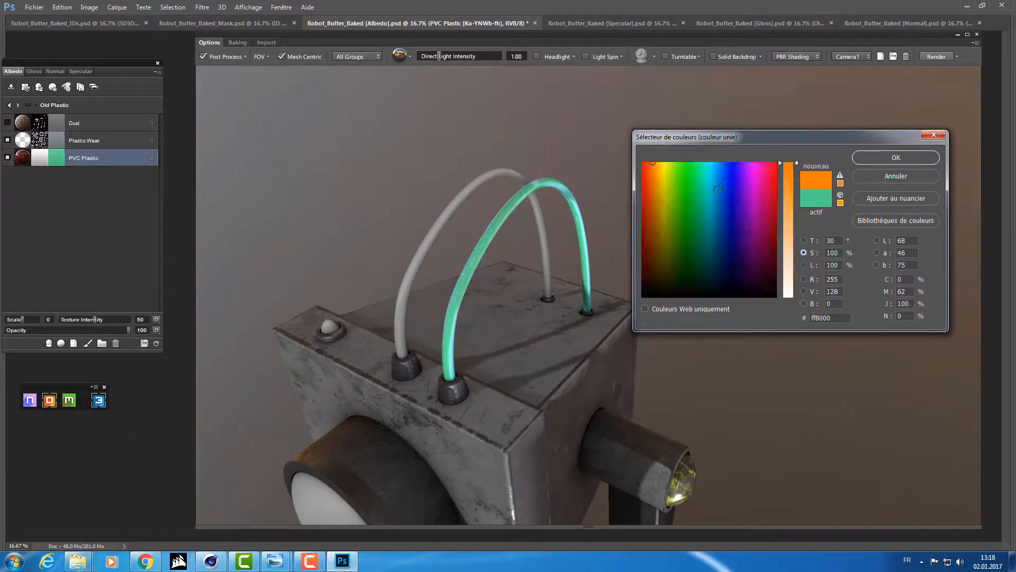
pyautogui.moveTo(780, 162); pyautogui.dragTo(773, 192)
pyautogui.click(803, 264)
pyautogui.click(804, 253)
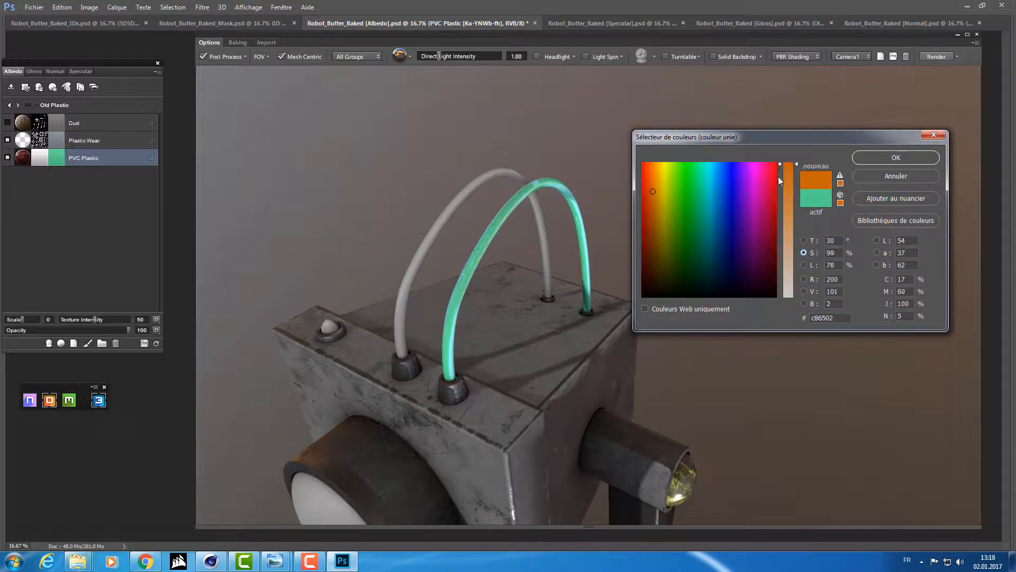
pyautogui.click(779, 180)
pyautogui.click(804, 241)
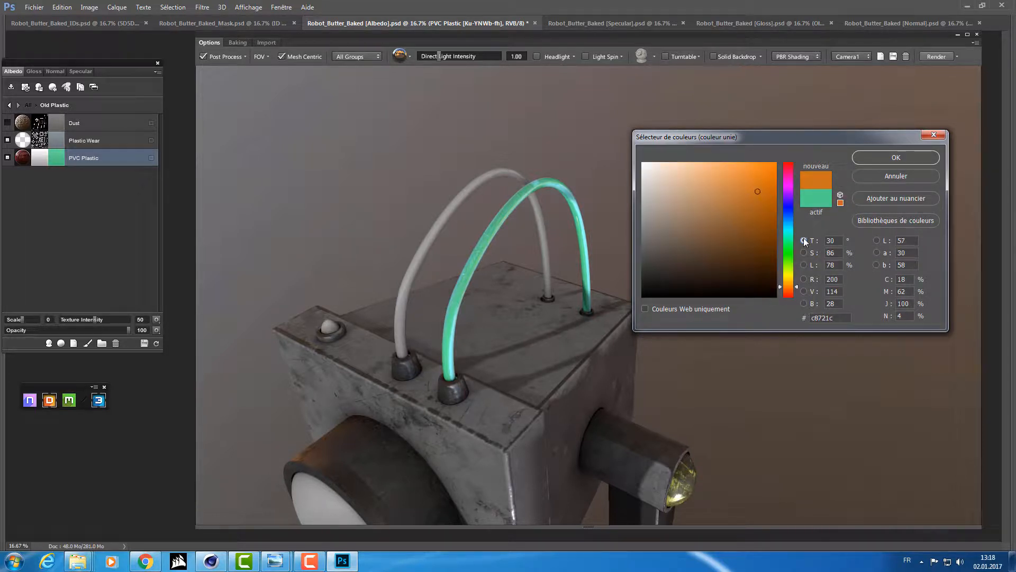
pyautogui.moveTo(758, 191); pyautogui.dragTo(779, 160)
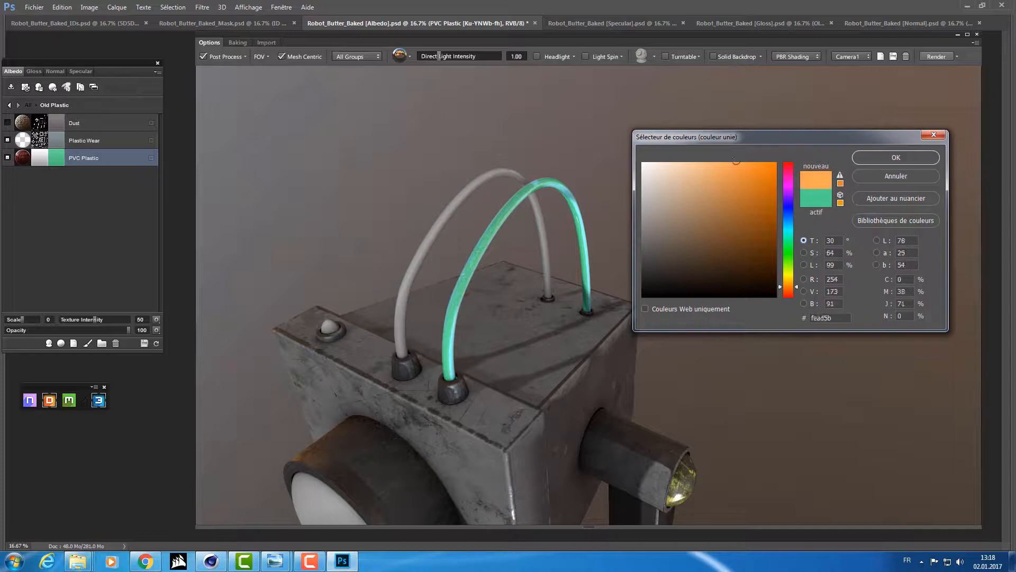
# Try a blue hue, the orange ff8a00 and the red ed0000 as the PVC Plastic layer's colour
pyautogui.click(789, 223)
pyautogui.moveTo(789, 223); pyautogui.dragTo(789, 221)
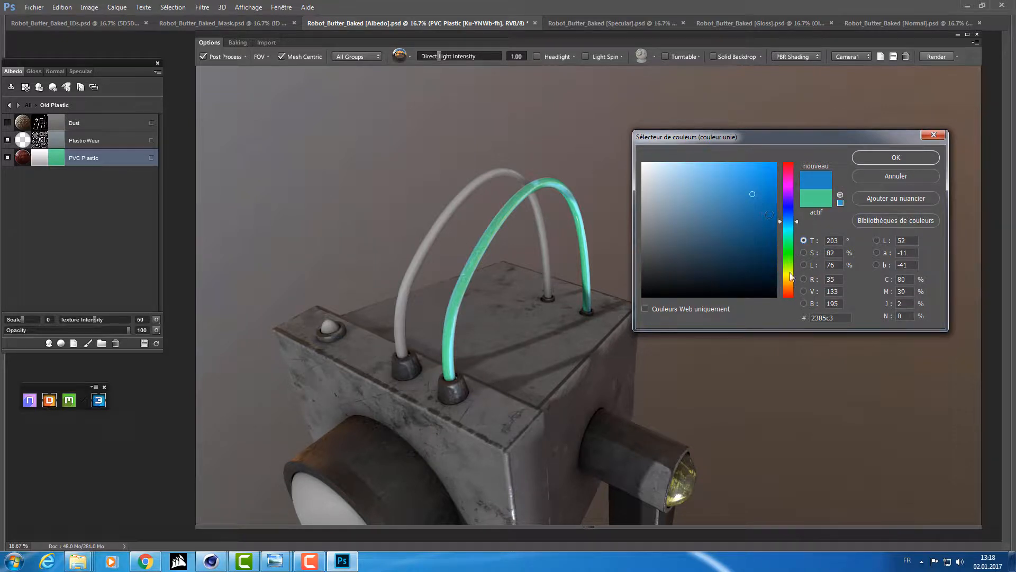
pyautogui.moveTo(790, 272)
pyautogui.mouseDown()
pyautogui.moveTo(783, 314)
pyautogui.moveTo(789, 285)
pyautogui.mouseUp()
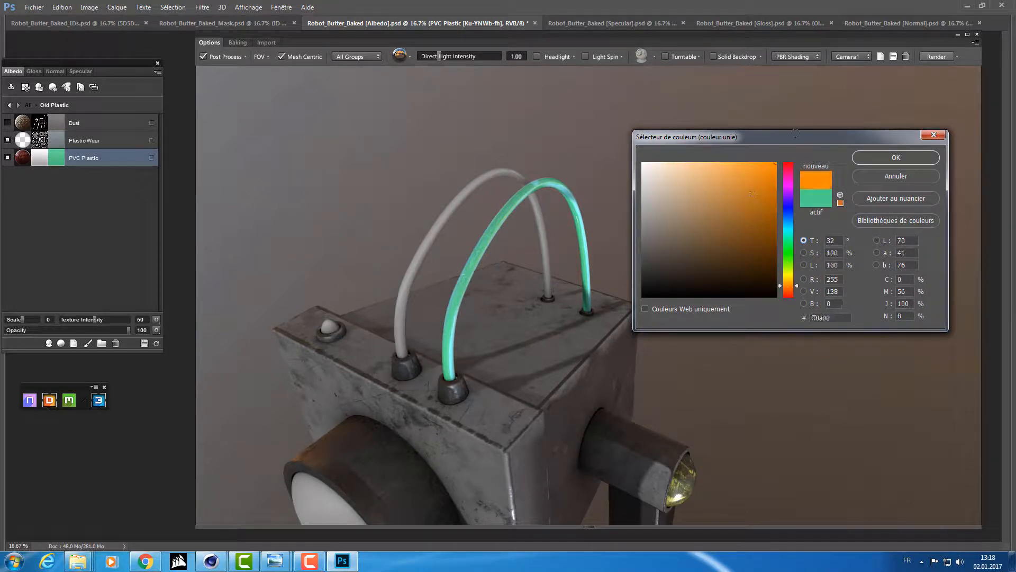
pyautogui.click(804, 253)
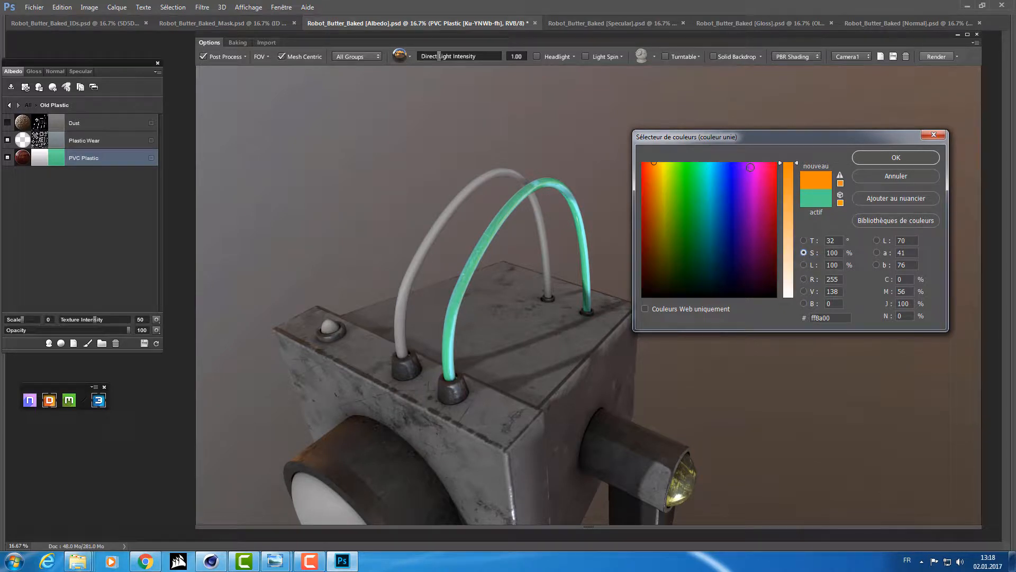
pyautogui.click(777, 177)
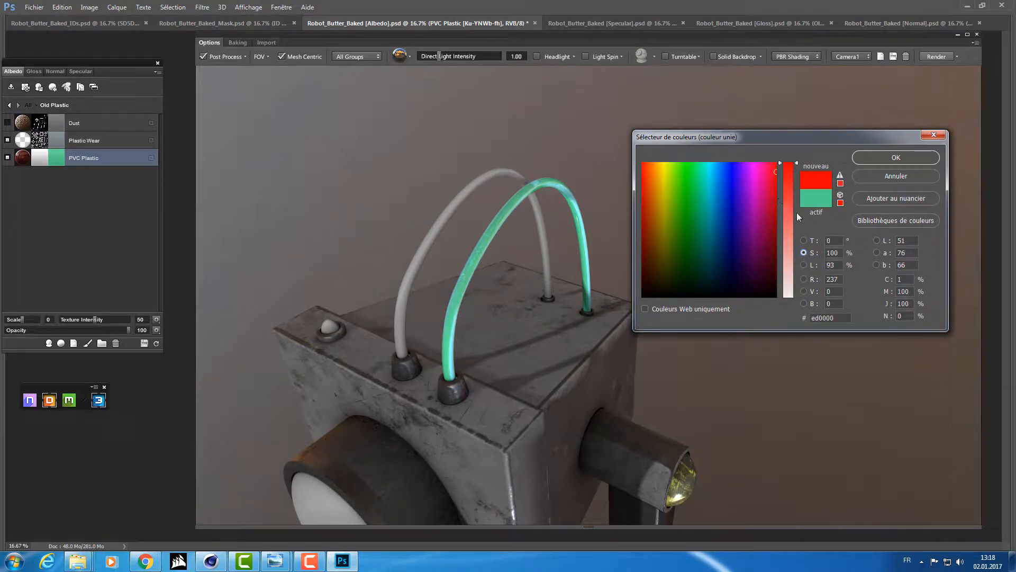
# Set the PVC Plastic layer's colour to a fully saturated, bright orange with a hue of 37° and apply it
pyautogui.moveTo(671, 172); pyautogui.dragTo(654, 160)
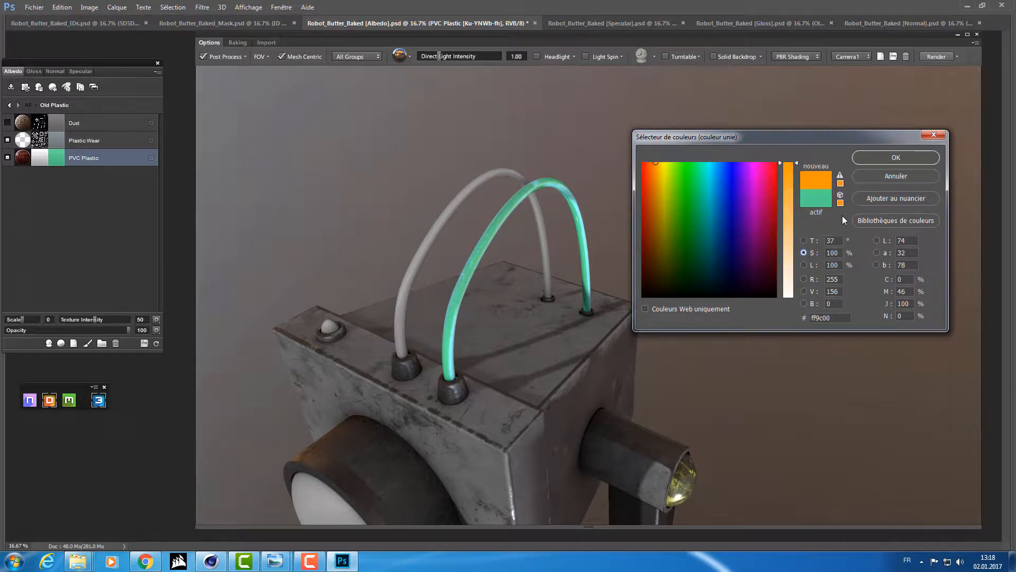
pyautogui.moveTo(779, 164); pyautogui.dragTo(783, 119)
pyautogui.click(804, 264)
pyautogui.click(804, 241)
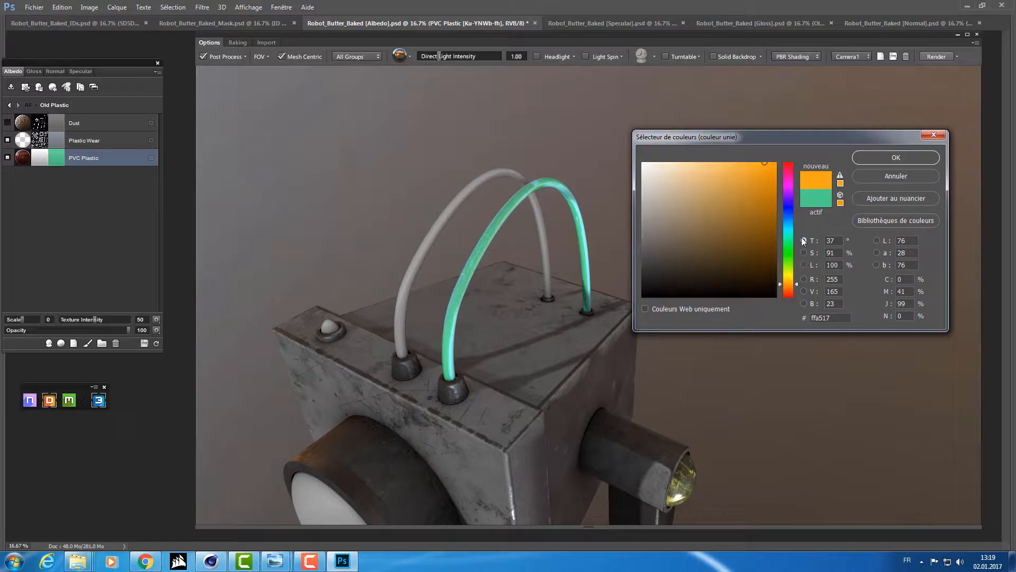
pyautogui.moveTo(747, 179); pyautogui.dragTo(798, 142)
pyautogui.click(863, 157)
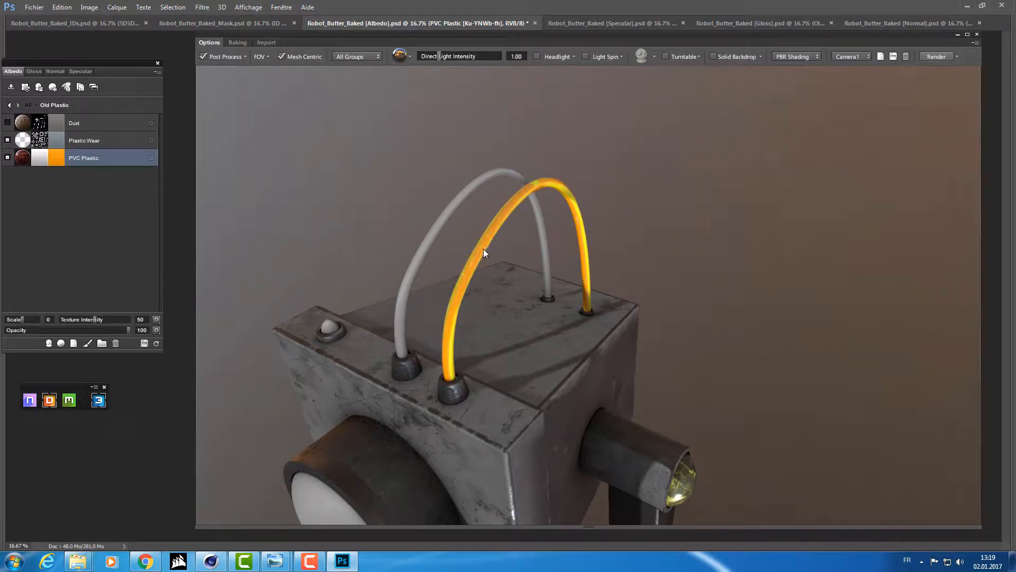
# Change the Plastic Wear layer's solid colour to the yellow-orange ffb400
pyautogui.moveTo(490, 265); pyautogui.dragTo(452, 269)
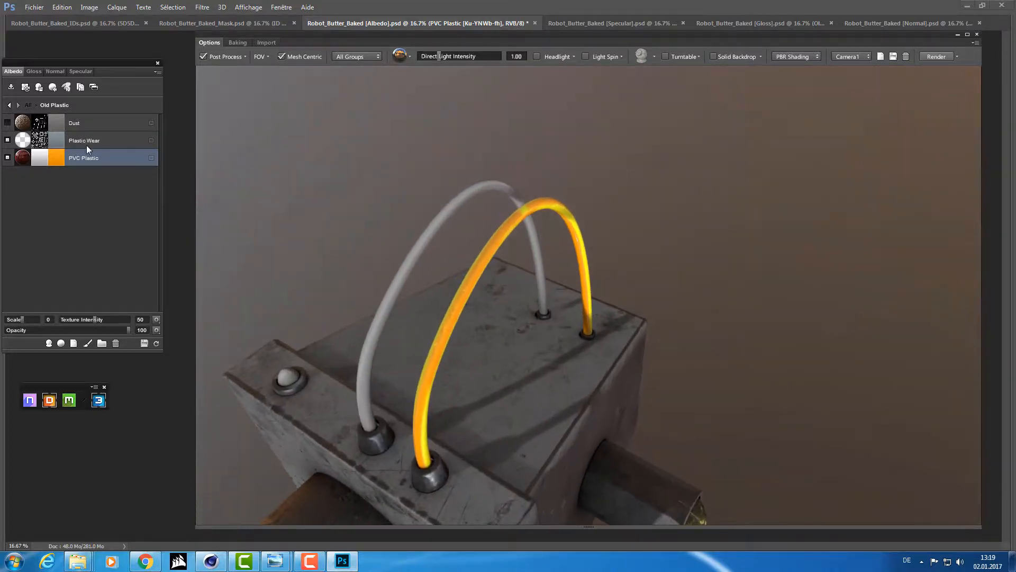
pyautogui.click(62, 145)
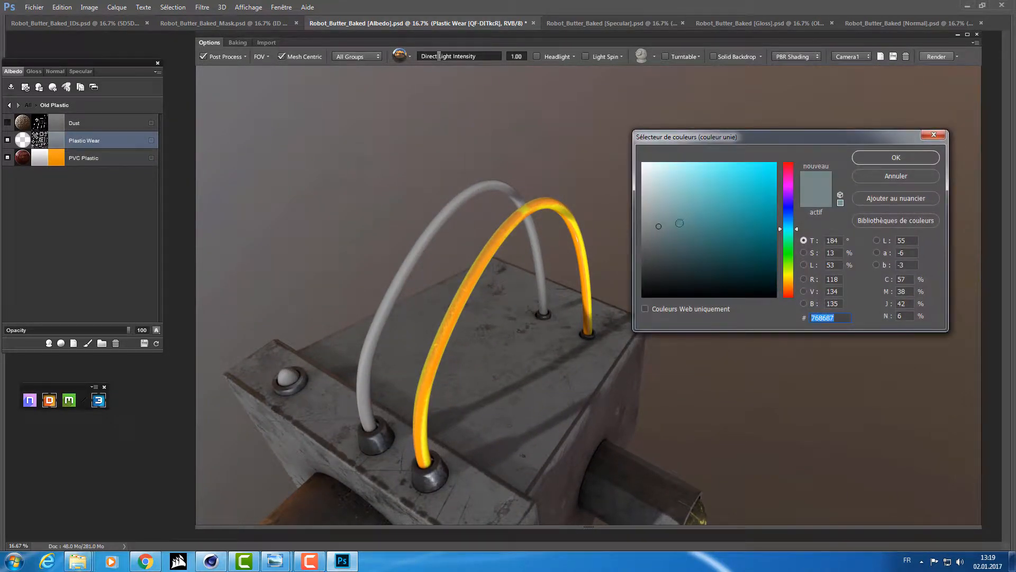
pyautogui.moveTo(787, 241); pyautogui.dragTo(783, 281)
pyautogui.moveTo(774, 175); pyautogui.dragTo(791, 156)
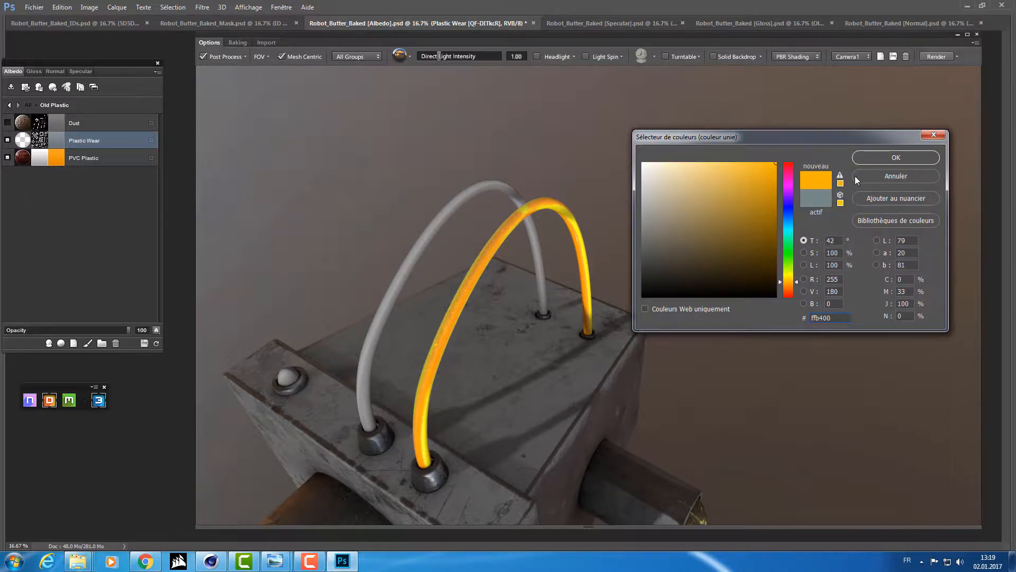
pyautogui.click(896, 158)
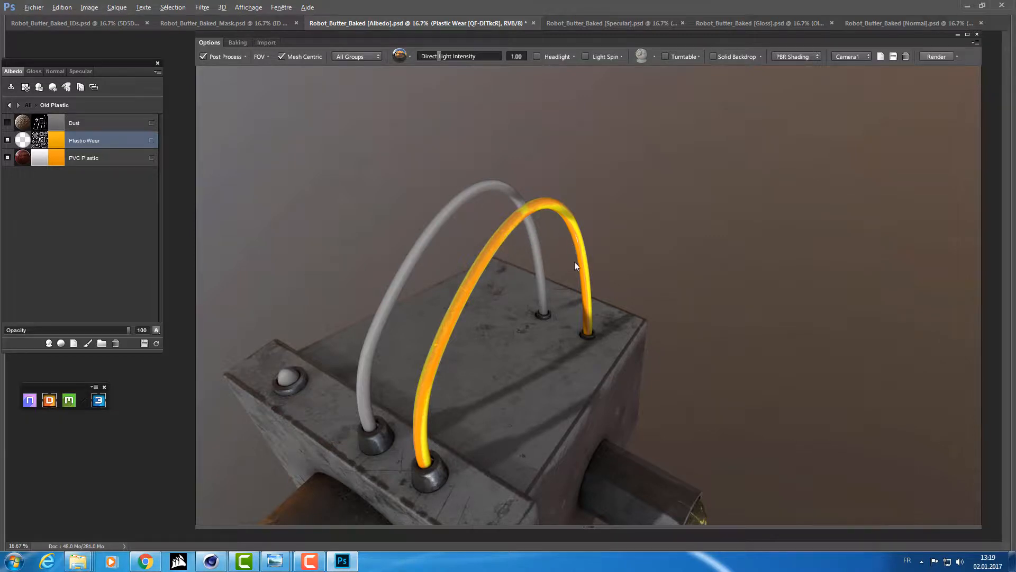
# Hide the Plastic Wear layer and inspect the orange cable from near and far
pyautogui.moveTo(550, 299); pyautogui.dragTo(531, 233)
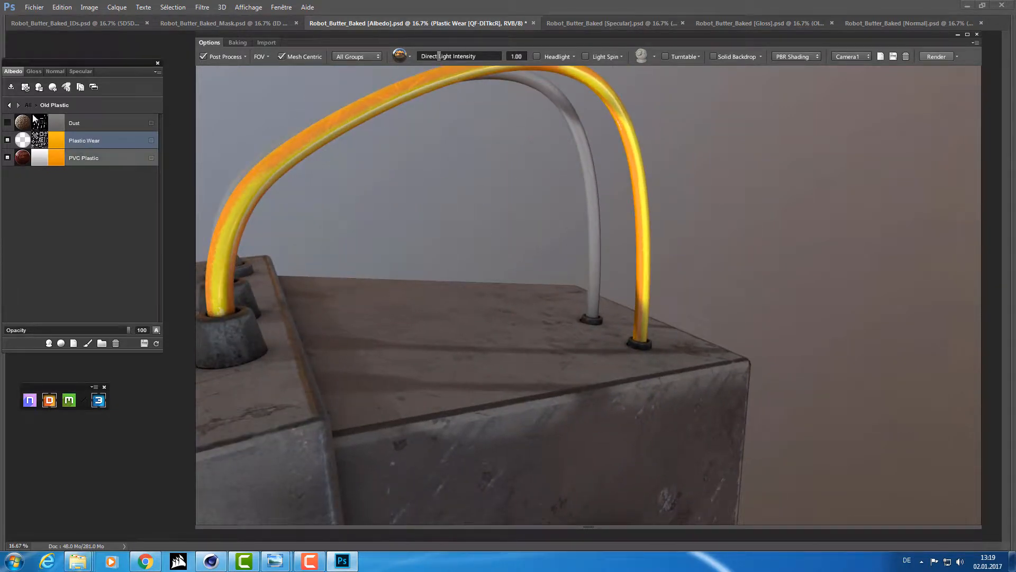
pyautogui.click(8, 140)
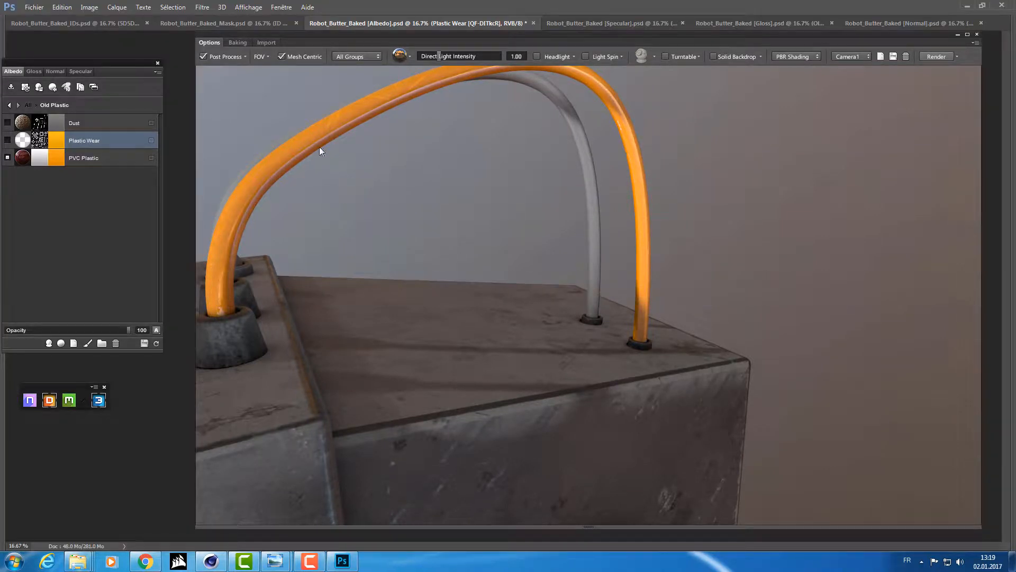
pyautogui.moveTo(399, 178); pyautogui.dragTo(406, 156)
pyautogui.scroll(-8, 447, 192)
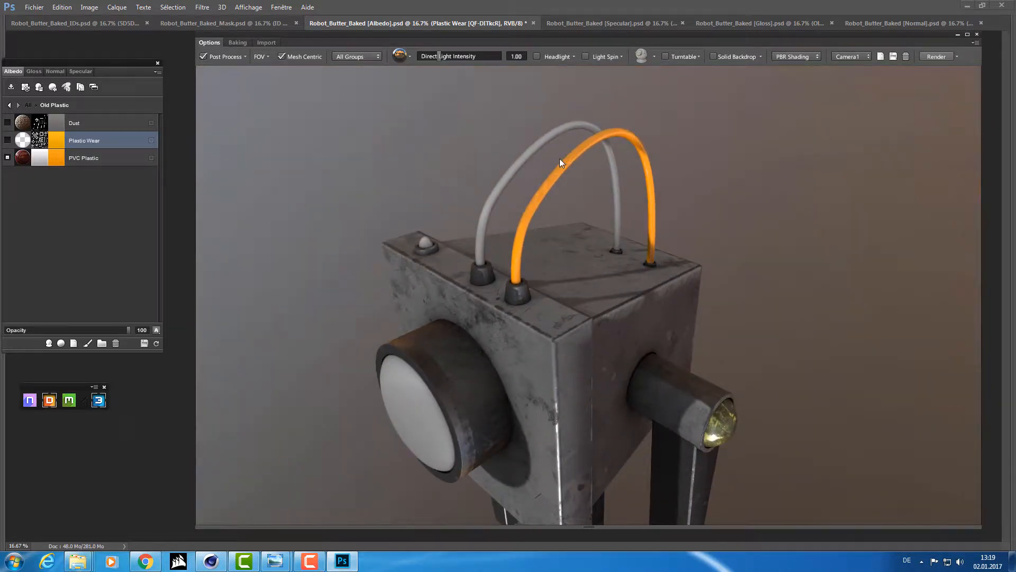
pyautogui.scroll(5, 560, 157)
pyautogui.moveTo(572, 157); pyautogui.dragTo(564, 250)
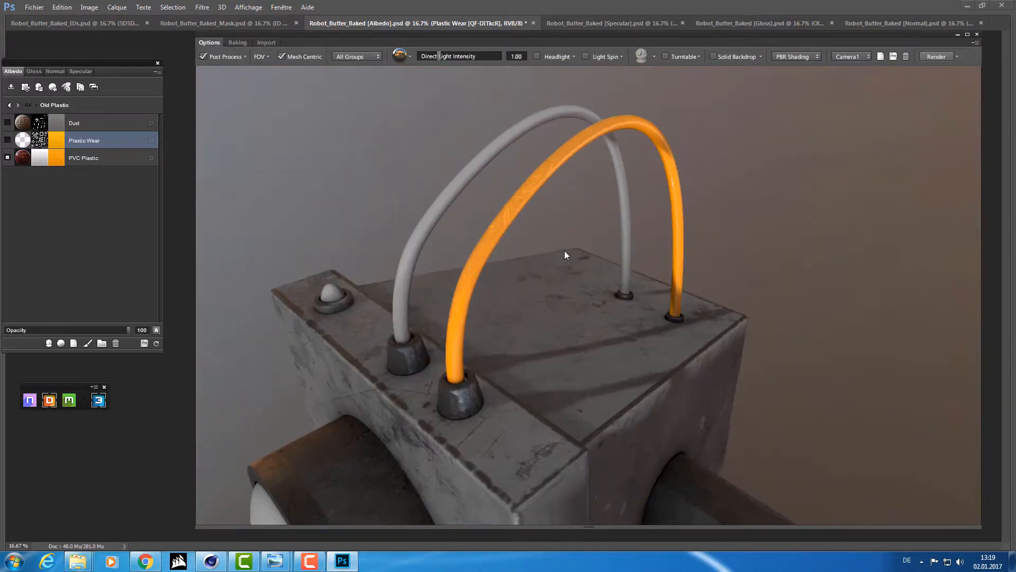
# Show the Dust layer and inspect its effect on the orange cable
pyautogui.click(7, 122)
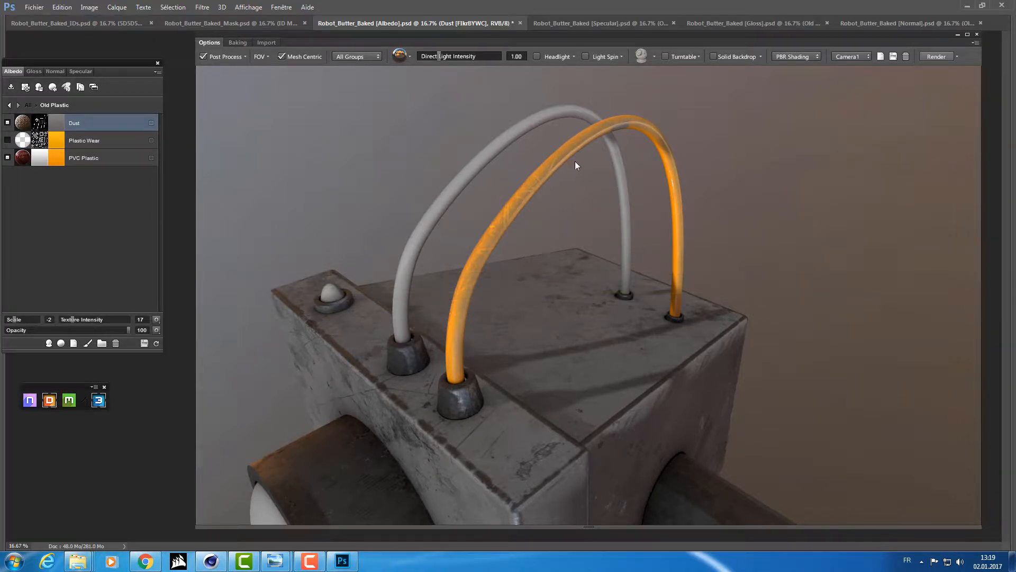
pyautogui.moveTo(575, 161); pyautogui.dragTo(471, 180)
pyautogui.scroll(-3, 510, 175)
pyautogui.scroll(-3, 536, 170)
pyautogui.scroll(-3, 537, 170)
pyautogui.scroll(5, 471, 180)
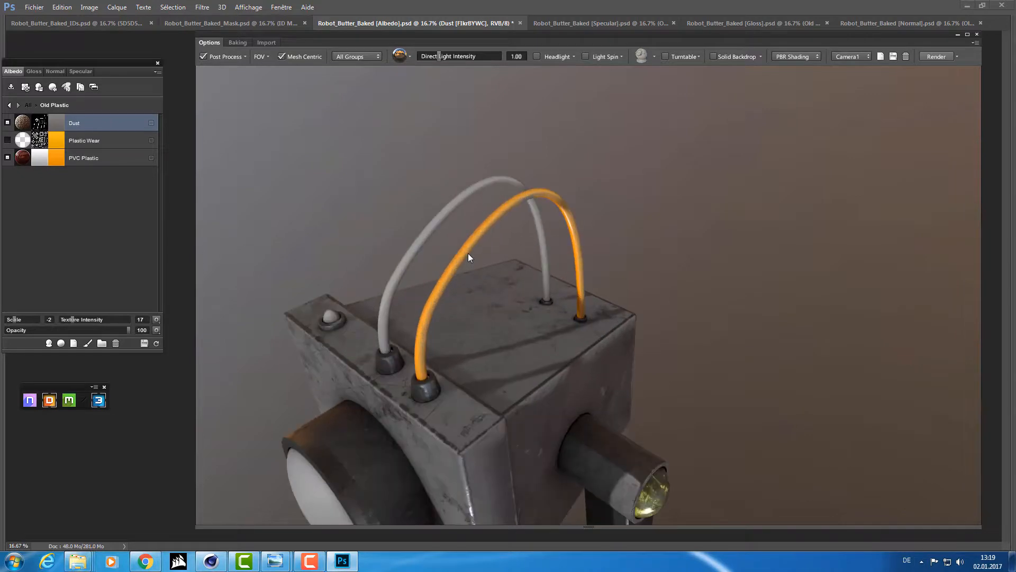
pyautogui.moveTo(464, 249); pyautogui.dragTo(429, 269)
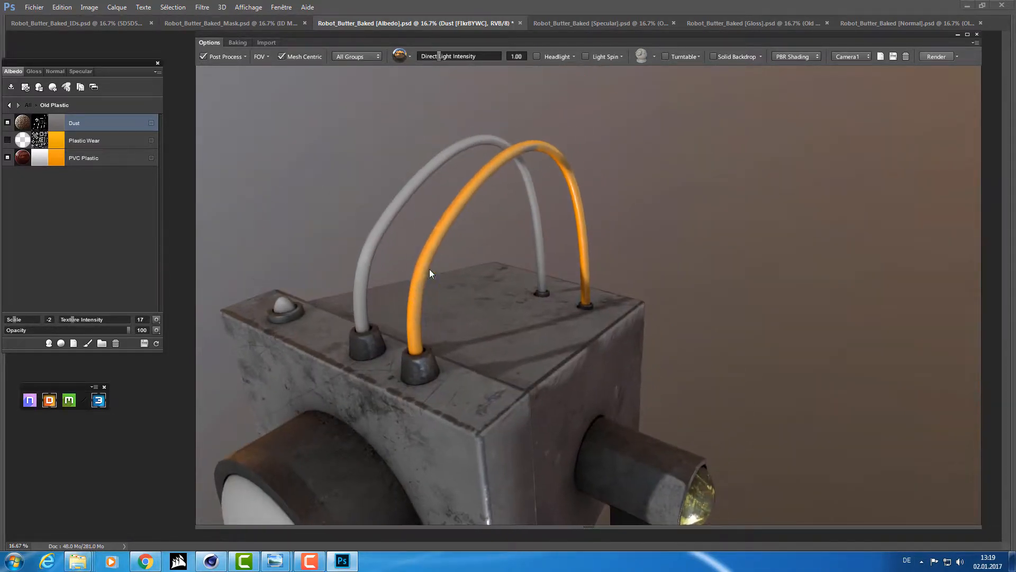
# Return to the list of all groups and copy the Old Plastic group's mask
pyautogui.click(9, 105)
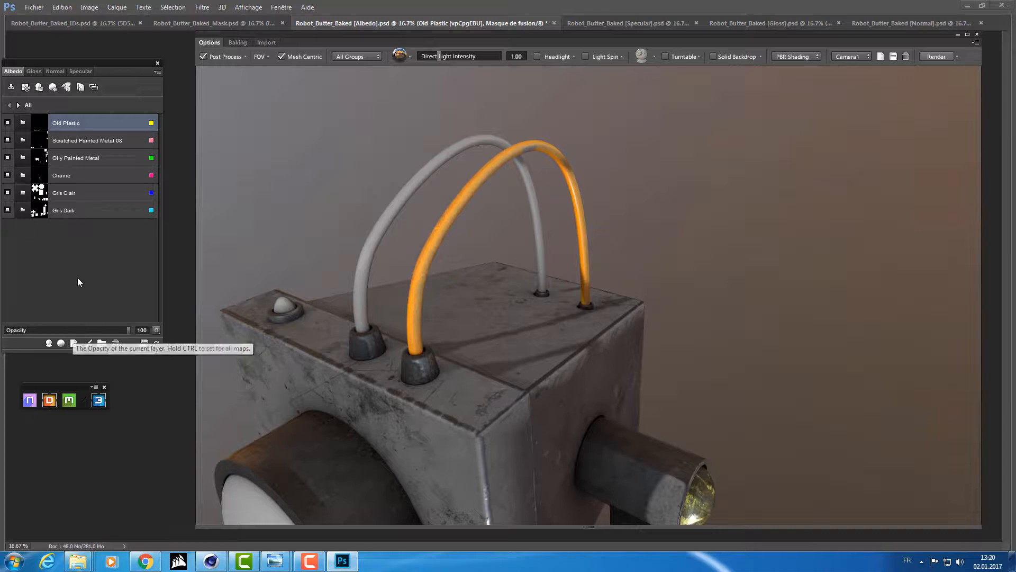
pyautogui.rightClick(97, 121)
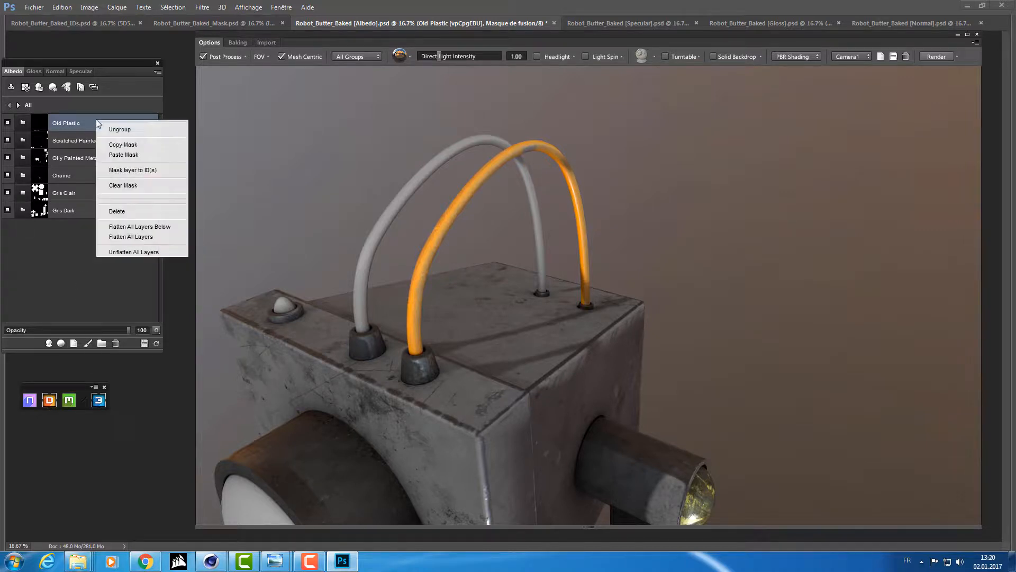
pyautogui.click(125, 145)
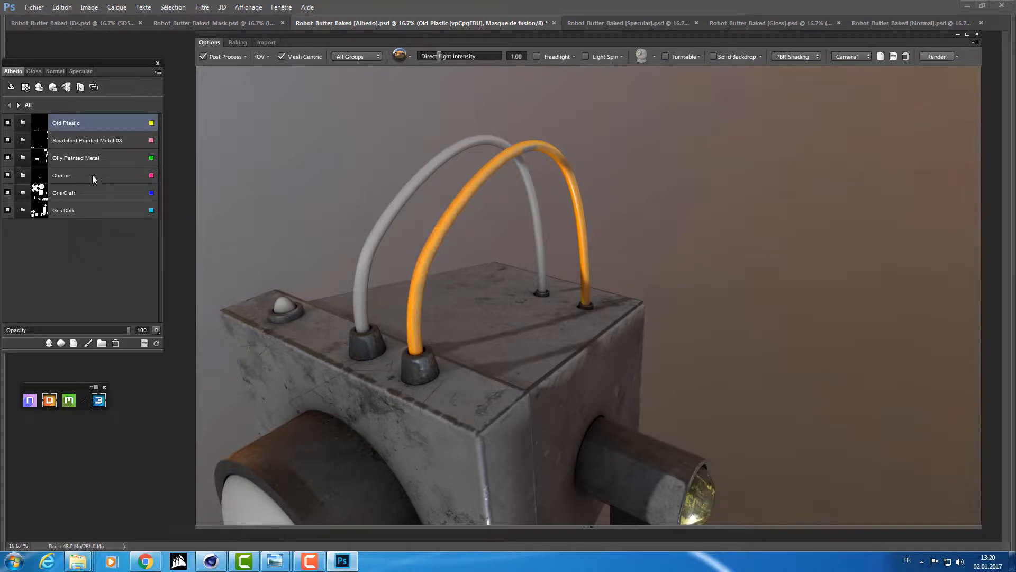
pyautogui.click(36, 250)
pyautogui.rightClick(36, 249)
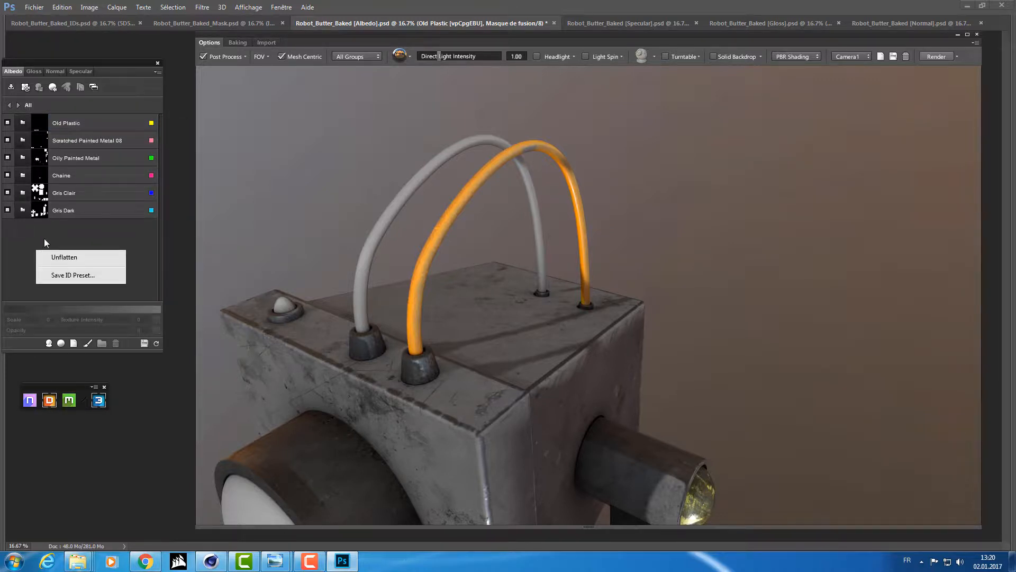
pyautogui.click(24, 239)
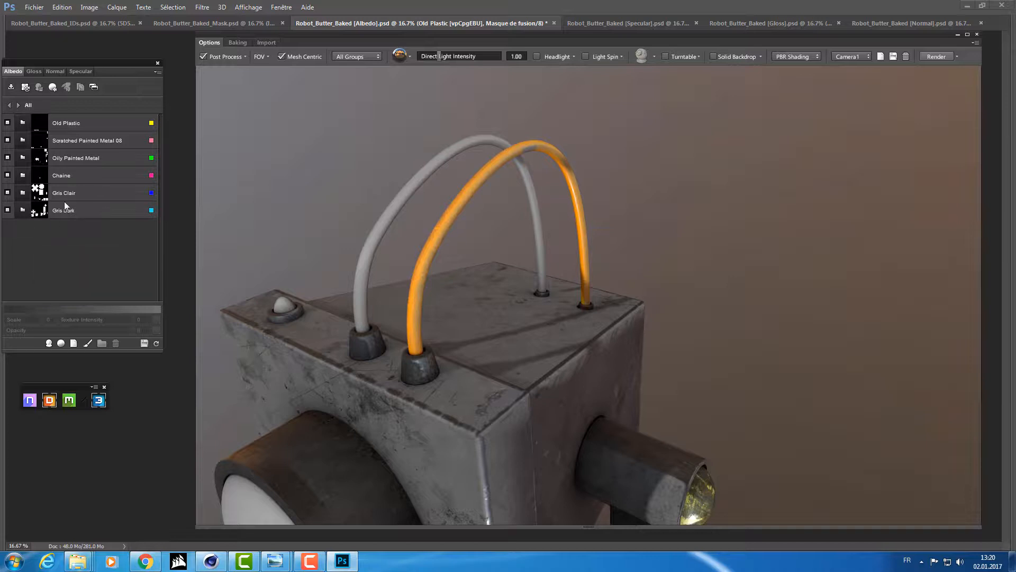
# Select the Old Plastic group and save the project
pyautogui.click(78, 123)
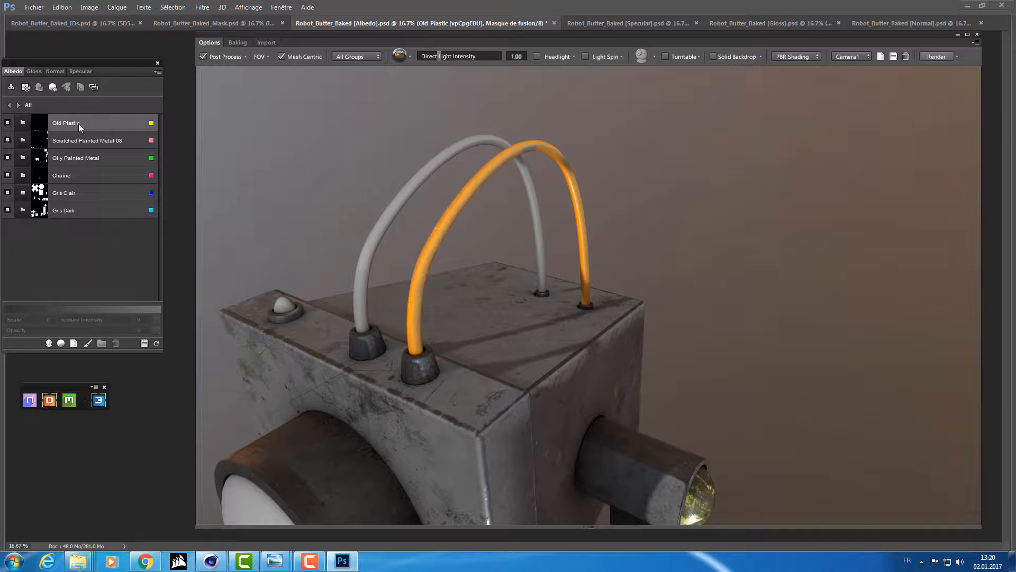
pyautogui.click(157, 73)
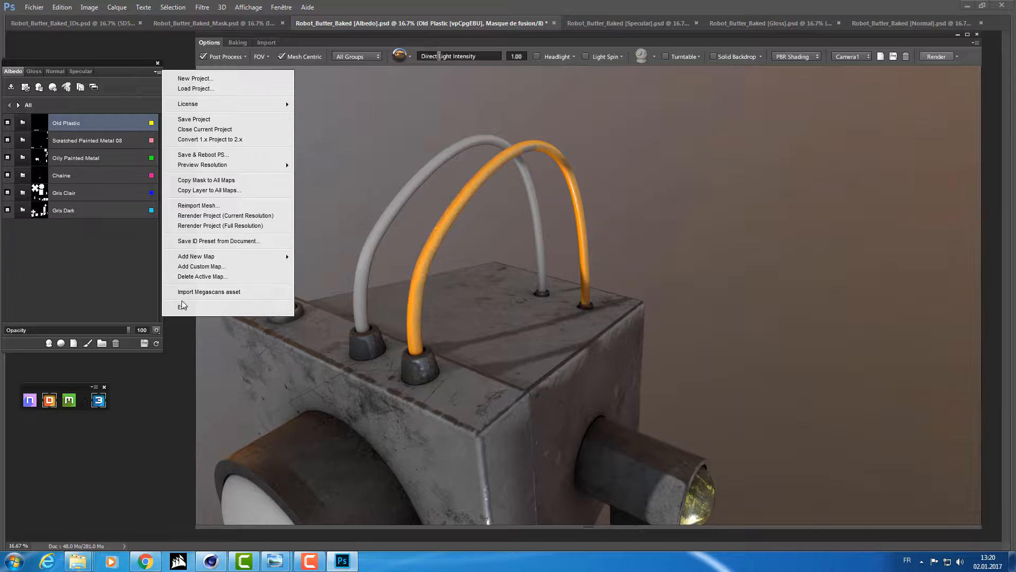
pyautogui.click(113, 324)
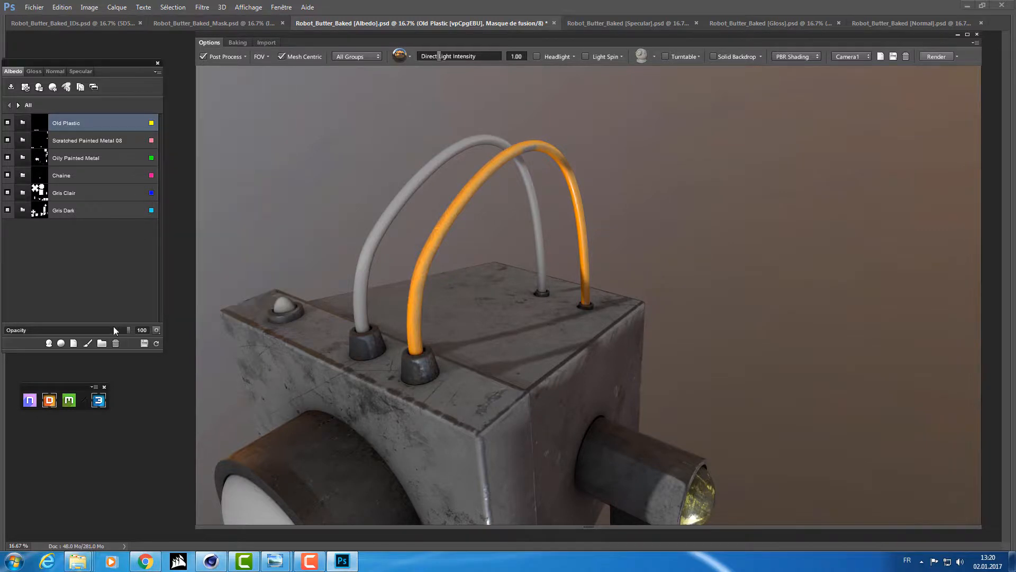
pyautogui.click(144, 343)
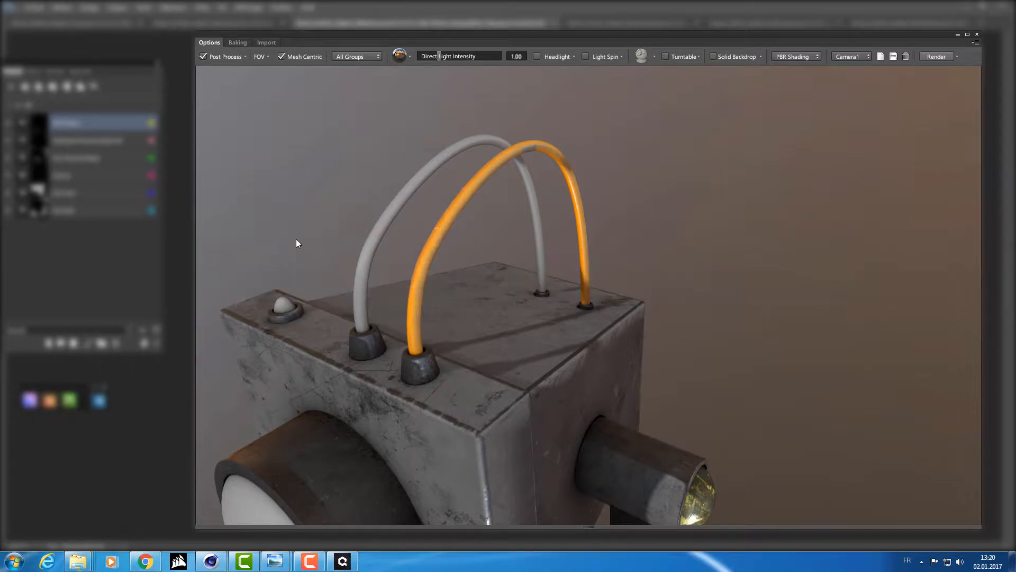
# Browse the Legacy Plastic smart materials for the back cable and preview Dull Black Plastic and Yellow PVC Plastic
pyautogui.click(49, 343)
pyautogui.scroll(-5, 236, 344)
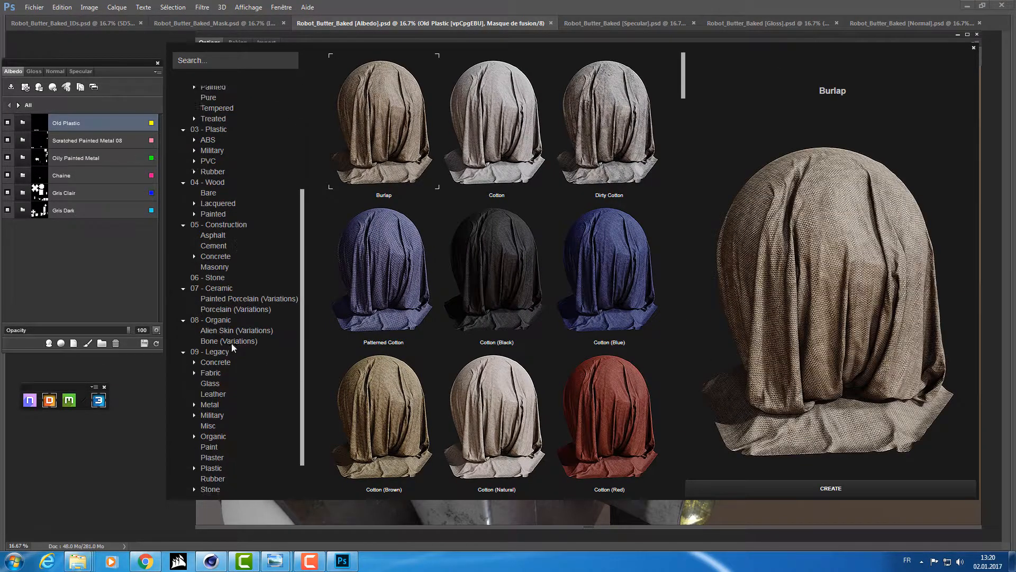
pyautogui.scroll(-2, 231, 345)
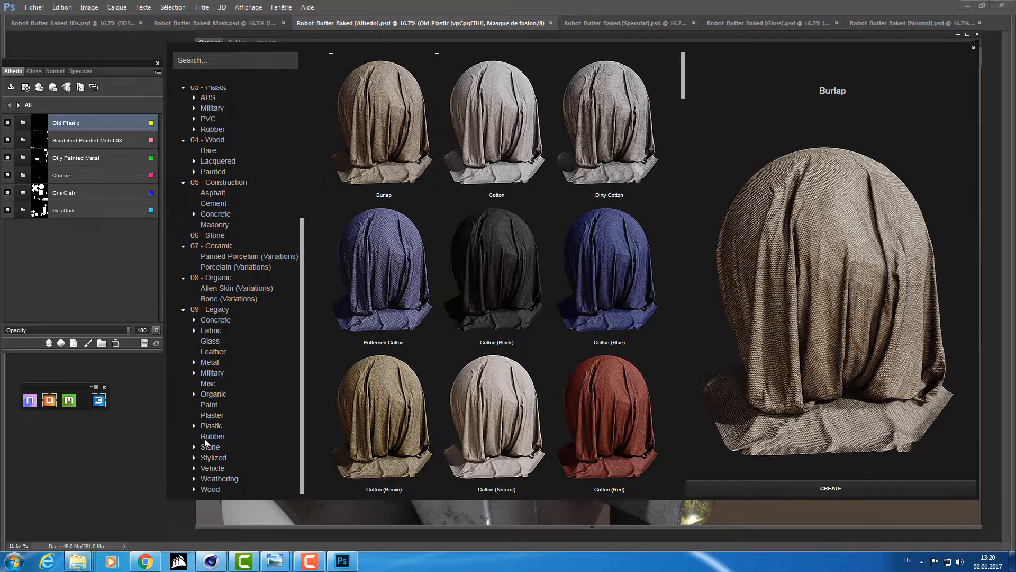
pyautogui.click(211, 427)
pyautogui.scroll(-3, 494, 293)
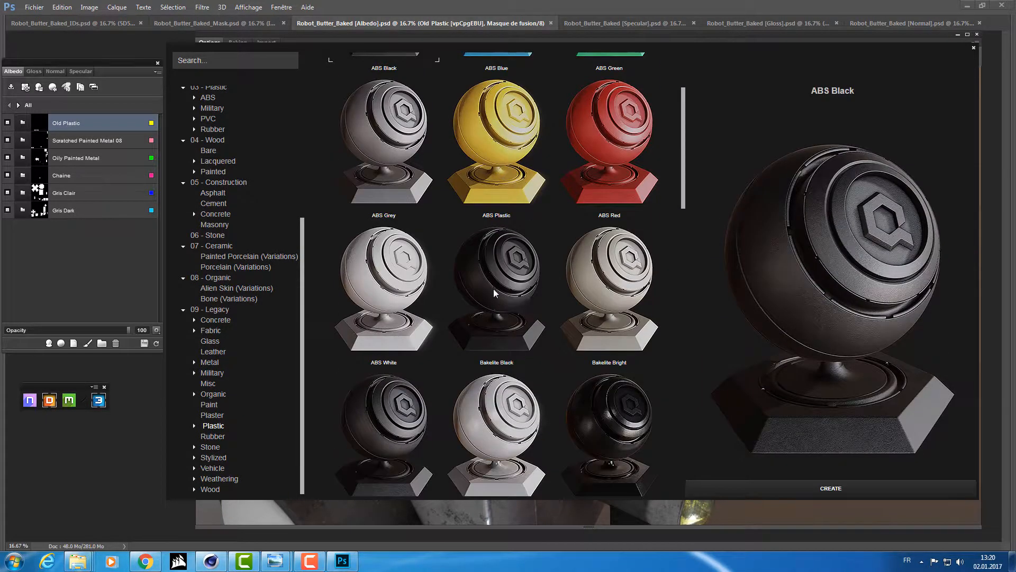
pyautogui.scroll(-4, 490, 286)
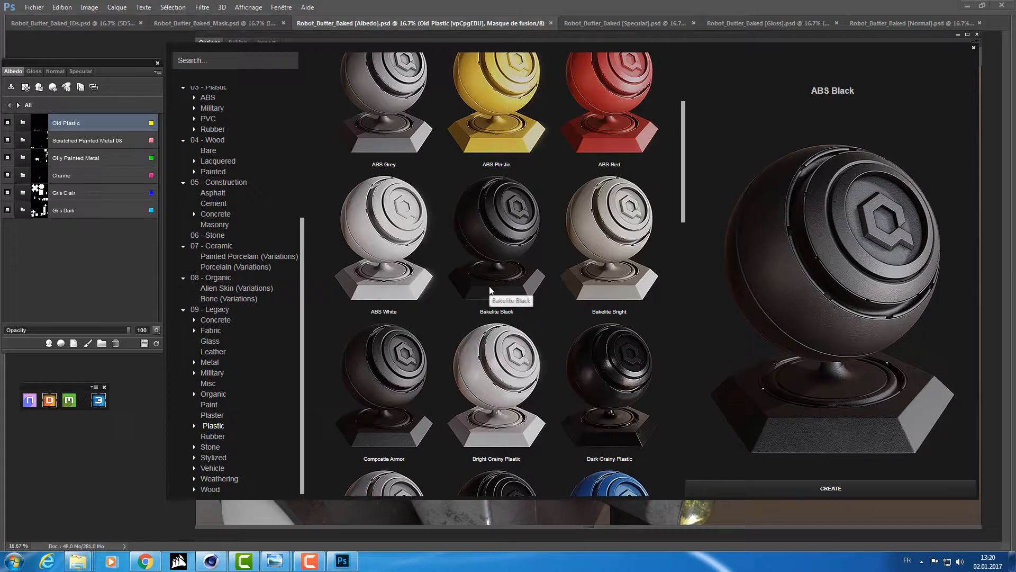
pyautogui.scroll(-9, 471, 285)
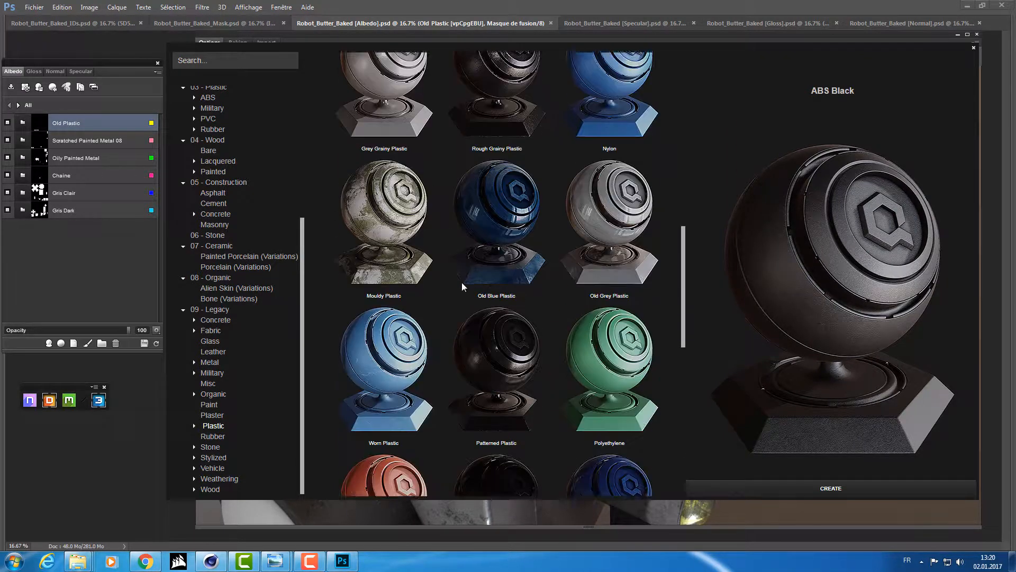
pyautogui.scroll(-4, 461, 285)
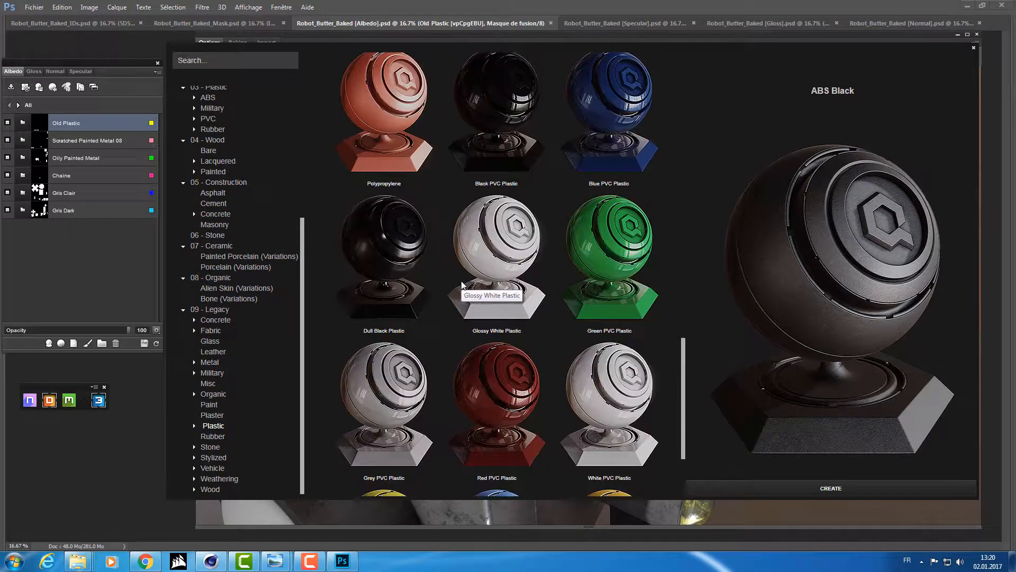
pyautogui.click(397, 248)
pyautogui.scroll(-3, 487, 315)
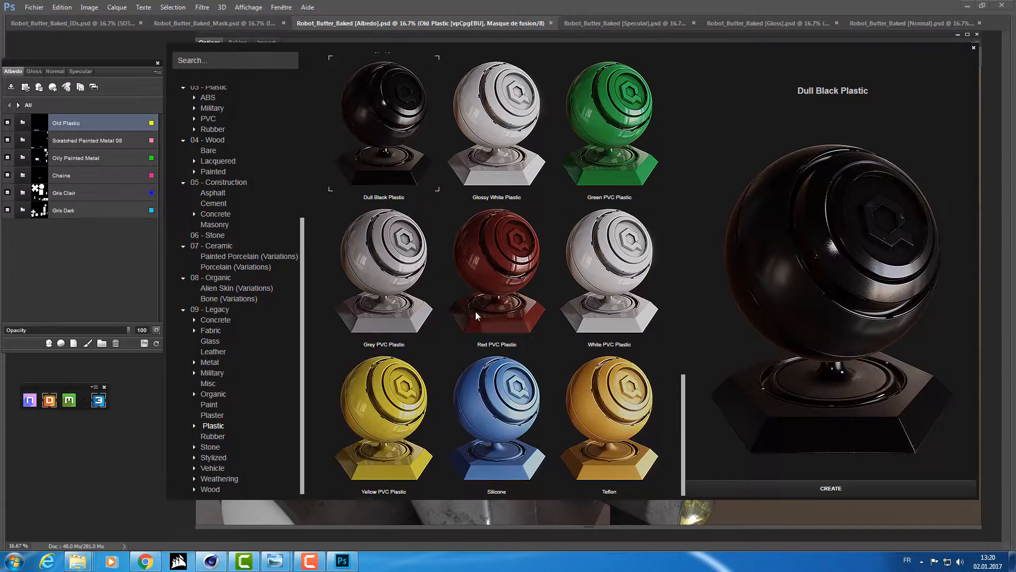
pyautogui.click(368, 394)
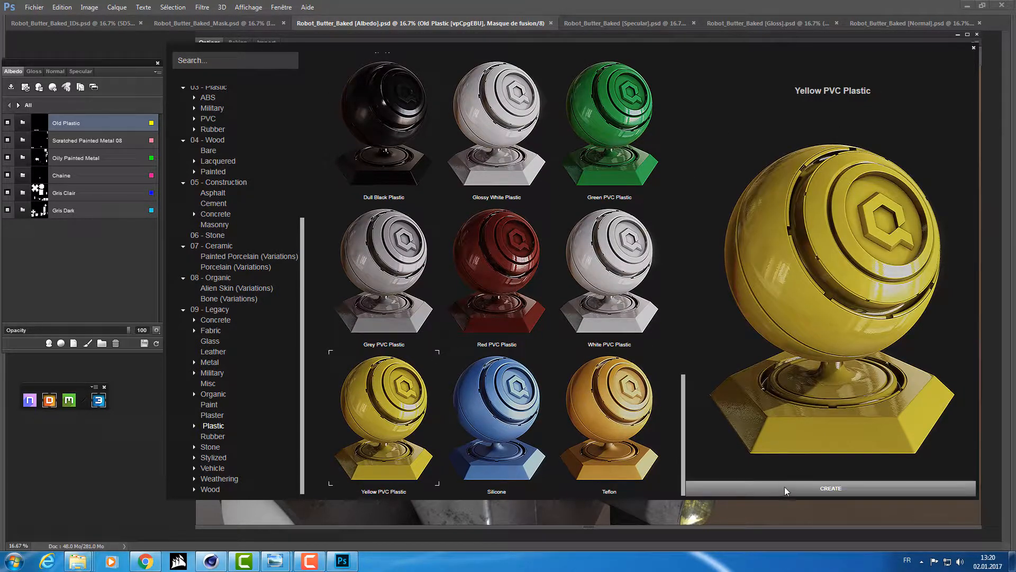
# Create a material group from the Worn Plastic smart material in the Legacy Plastic category
pyautogui.scroll(4, 504, 349)
pyautogui.scroll(2, 504, 349)
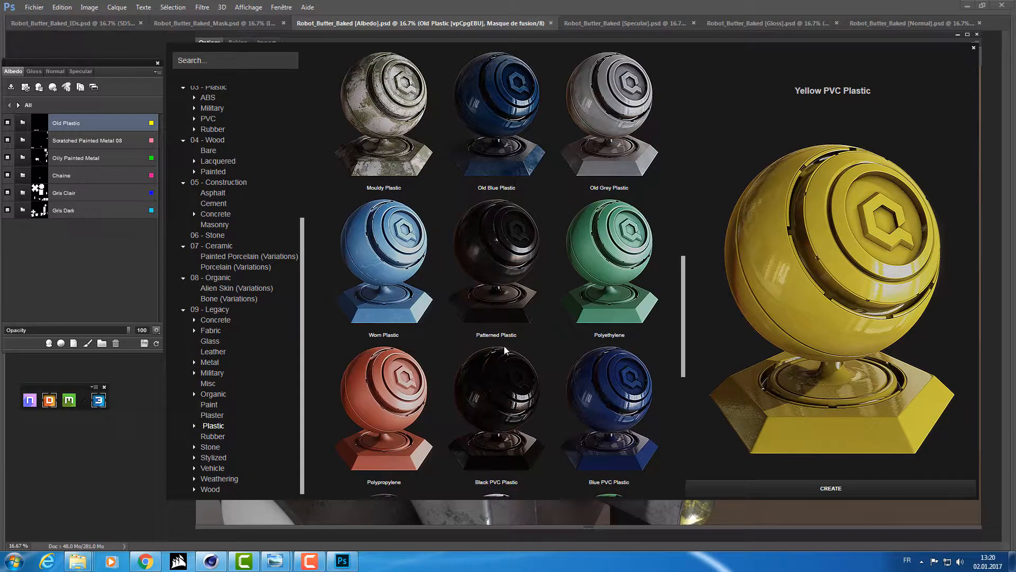
pyautogui.click(350, 262)
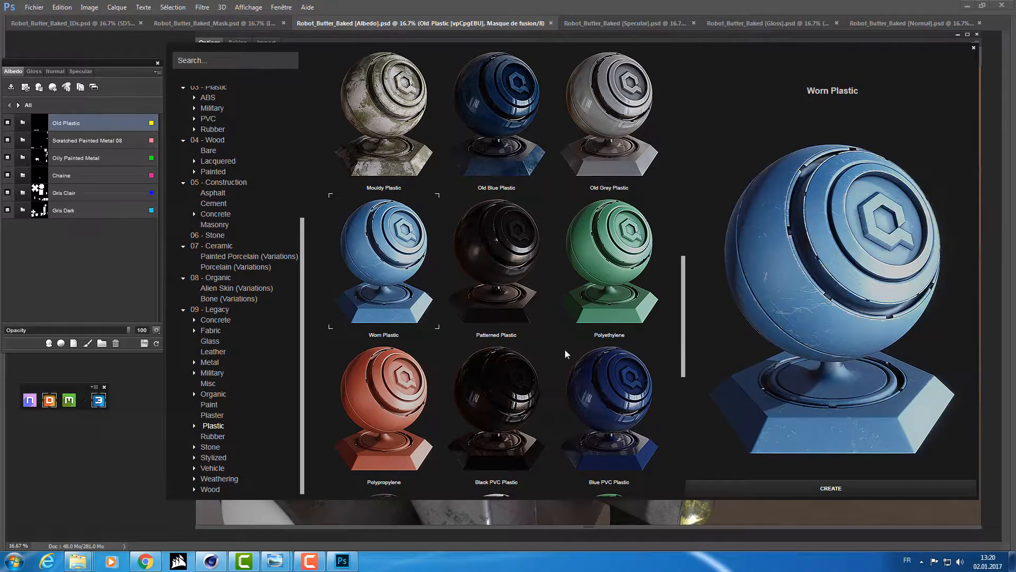
pyautogui.click(808, 489)
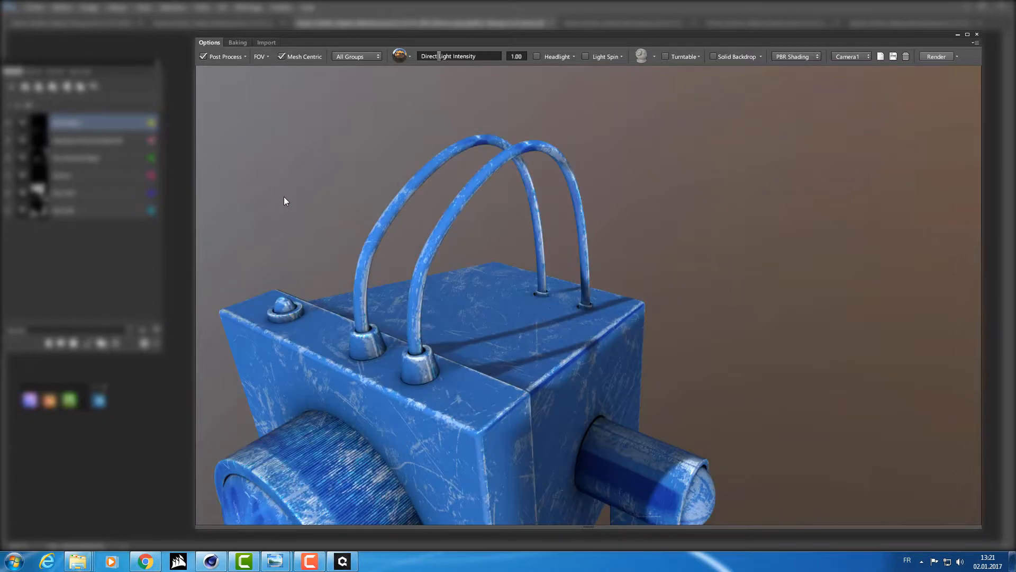
# Check the back cable's ID colour on the model and limit the Worn Plastic group to colour FF5900
pyautogui.moveTo(453, 332); pyautogui.dragTo(560, 313)
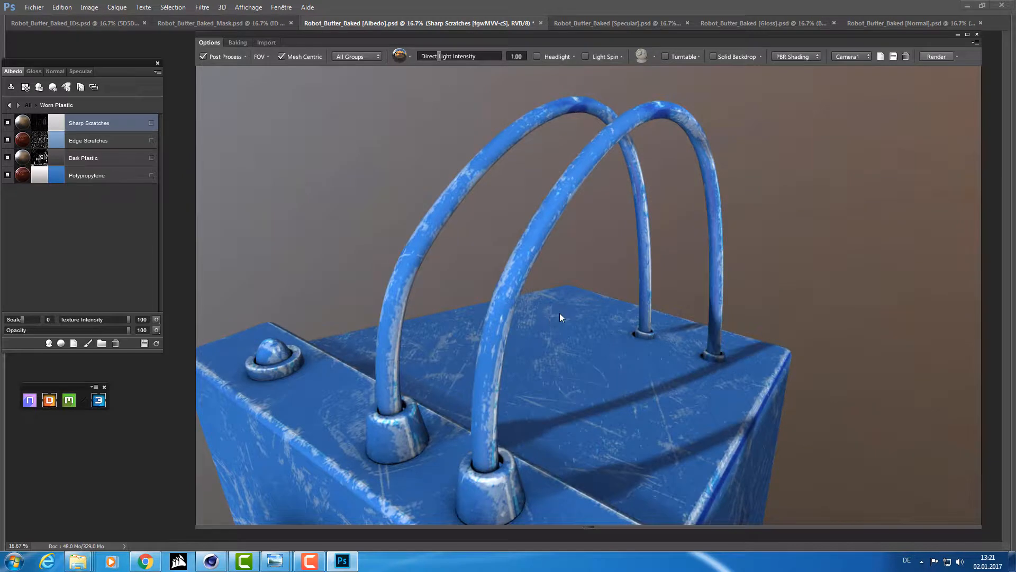
pyautogui.click(9, 106)
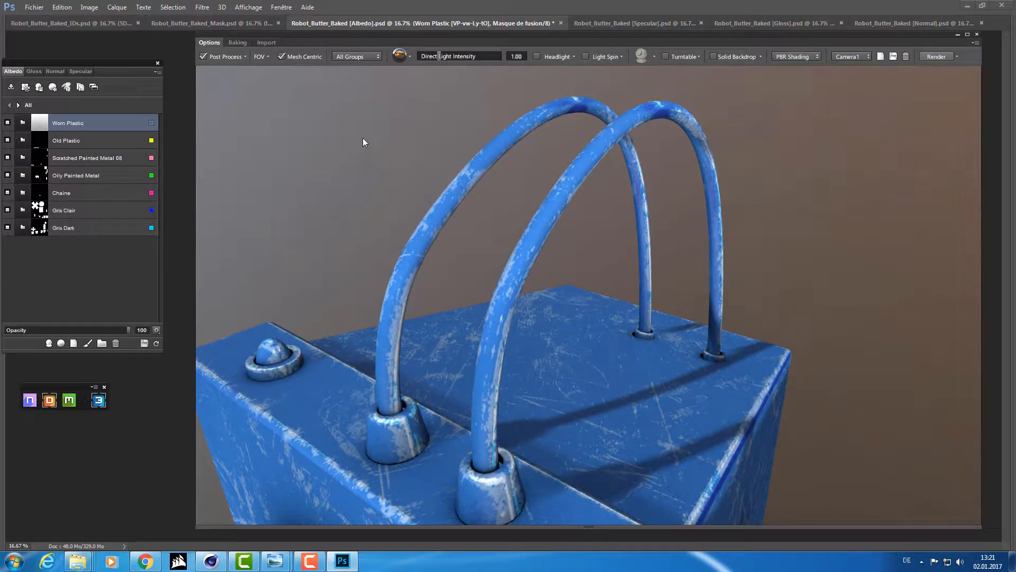
pyautogui.press('c')
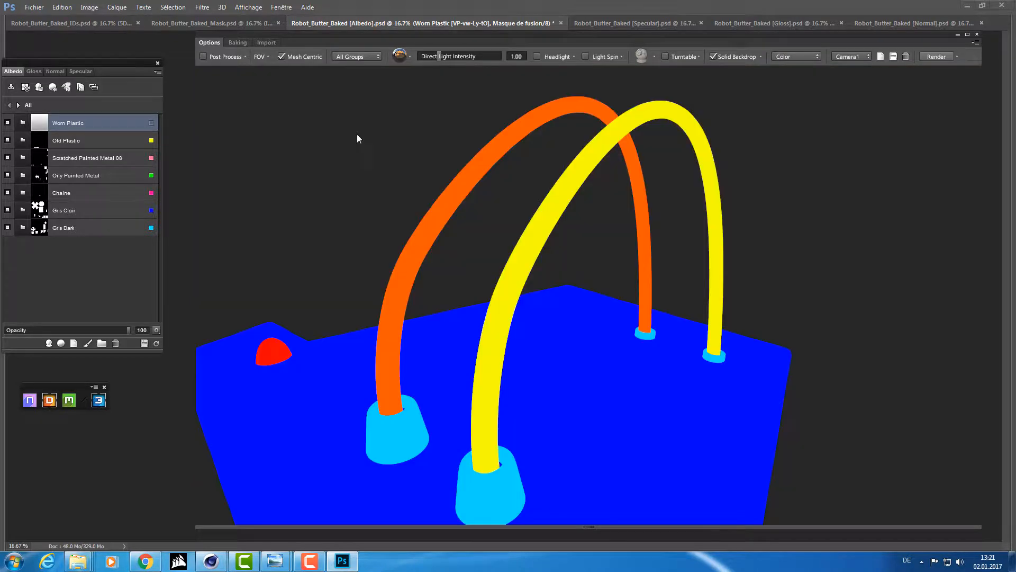
pyautogui.press('c')
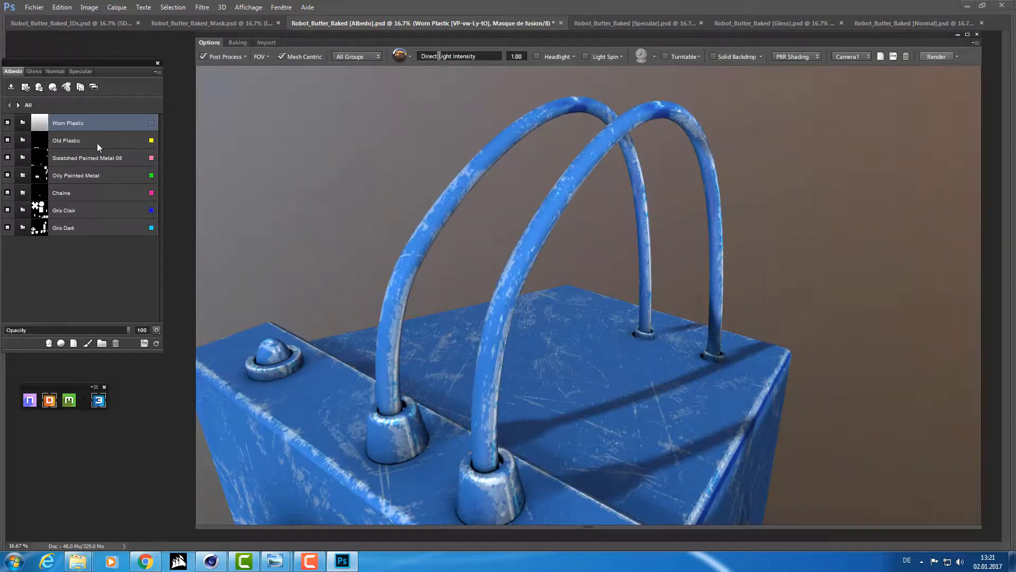
pyautogui.click(151, 124)
pyautogui.click(147, 122)
pyautogui.click(152, 124)
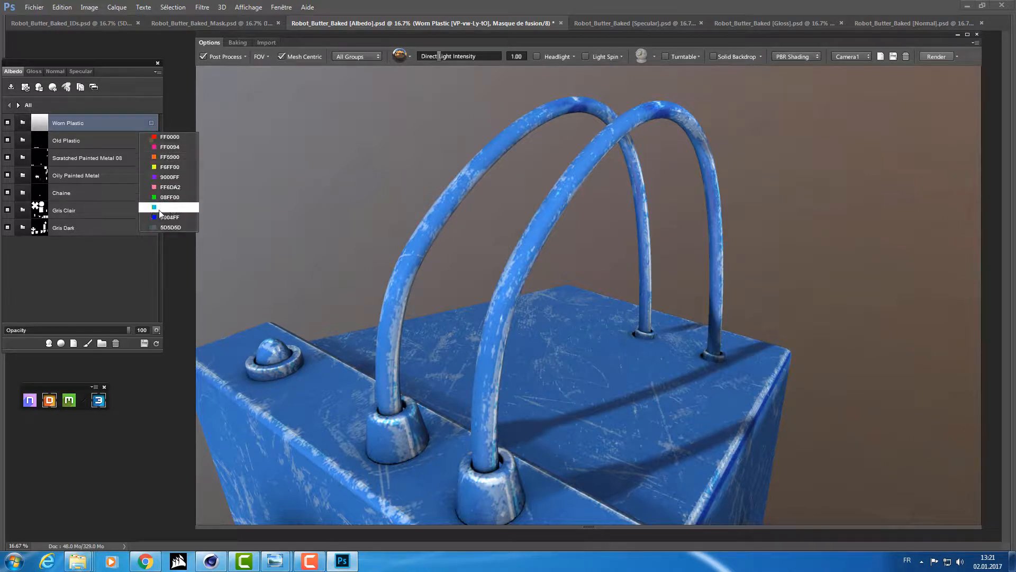
pyautogui.click(169, 156)
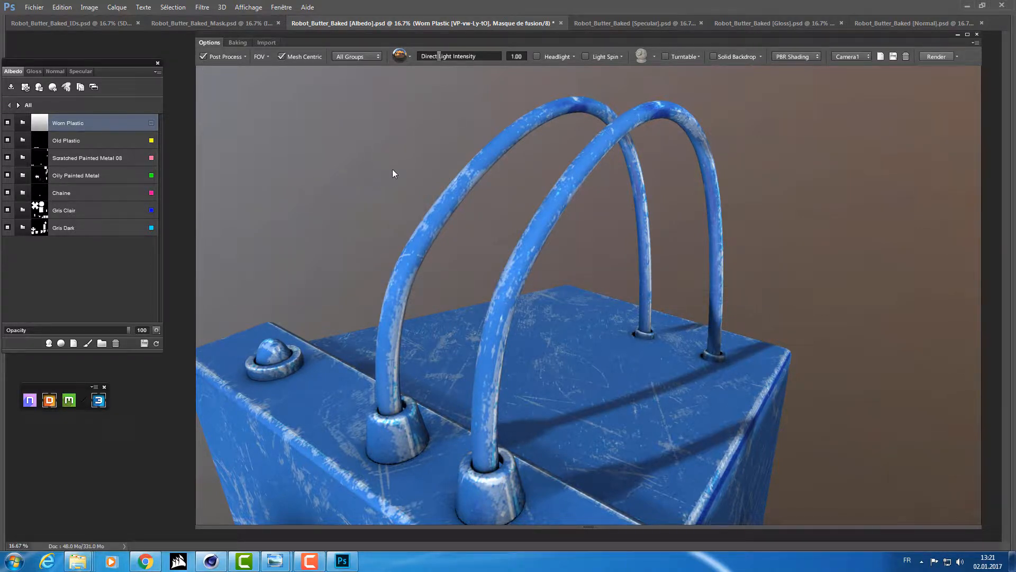
# Inspect the two coloured cables, the small dome on the head and the whole robot from near and far
pyautogui.moveTo(392, 169)
pyautogui.mouseDown()
pyautogui.moveTo(382, 188)
pyautogui.moveTo(400, 165)
pyautogui.mouseUp()
pyautogui.scroll(8, 395, 200)
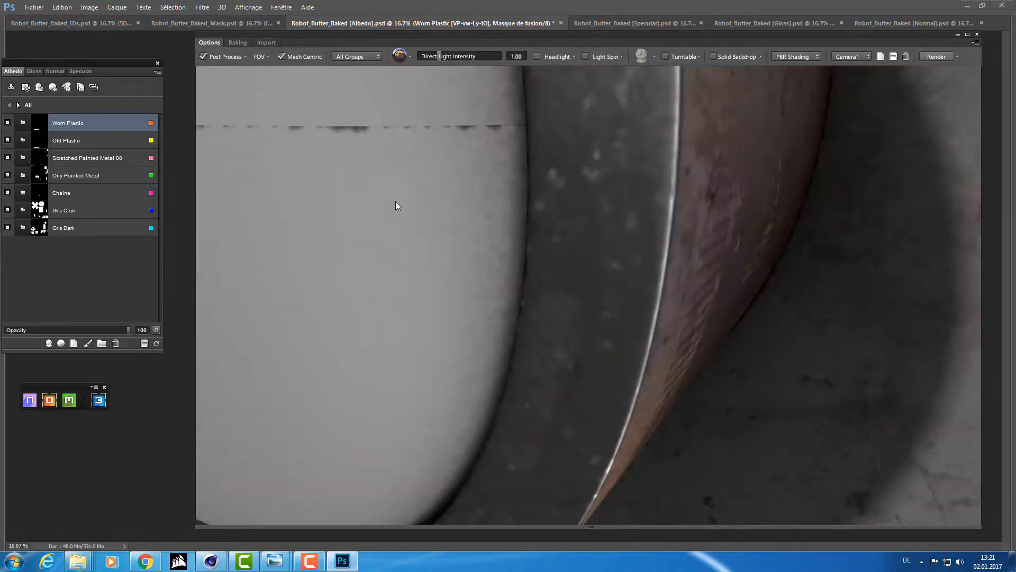
pyautogui.scroll(-8, 397, 201)
pyautogui.scroll(8, 464, 220)
pyautogui.moveTo(466, 311); pyautogui.dragTo(502, 87)
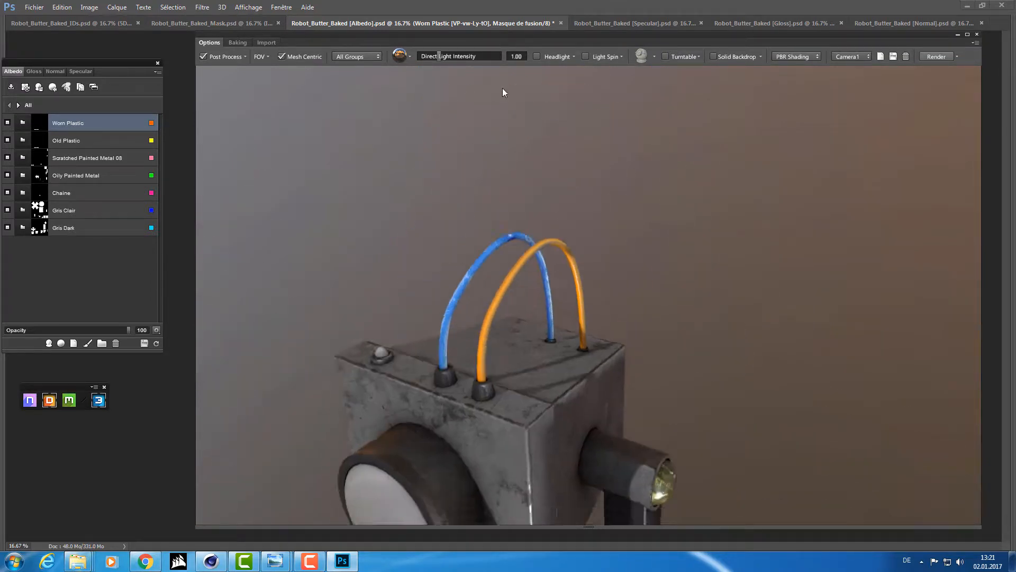
pyautogui.moveTo(466, 275); pyautogui.dragTo(412, 375)
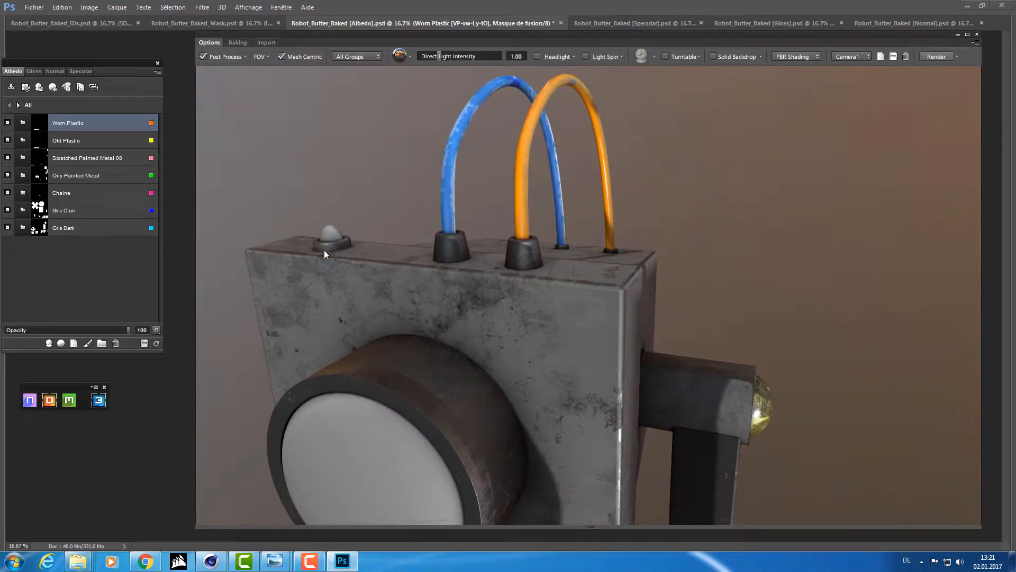
pyautogui.click(333, 228)
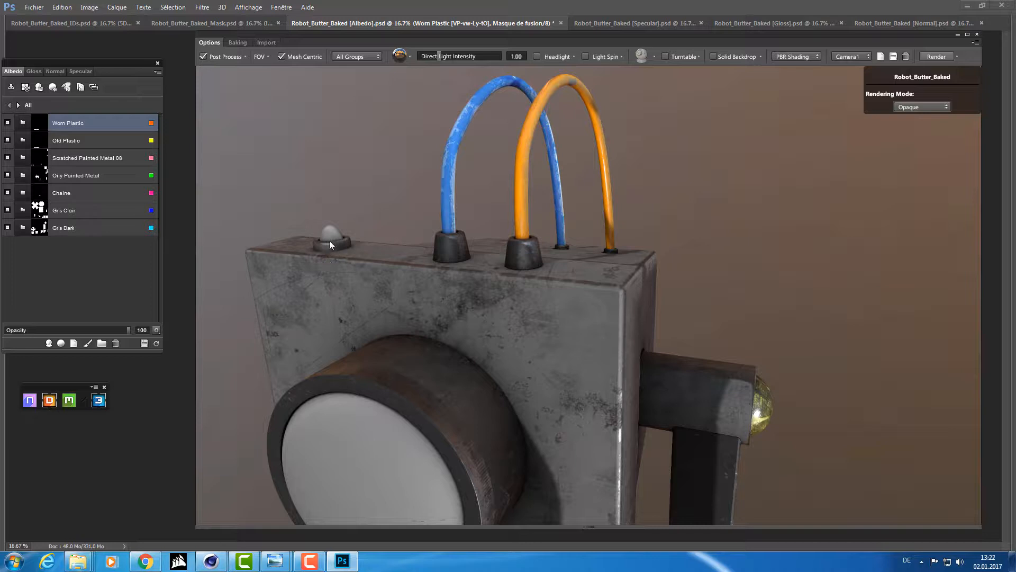
pyautogui.moveTo(322, 239)
pyautogui.mouseDown()
pyautogui.moveTo(395, 260)
pyautogui.moveTo(316, 246)
pyautogui.mouseUp()
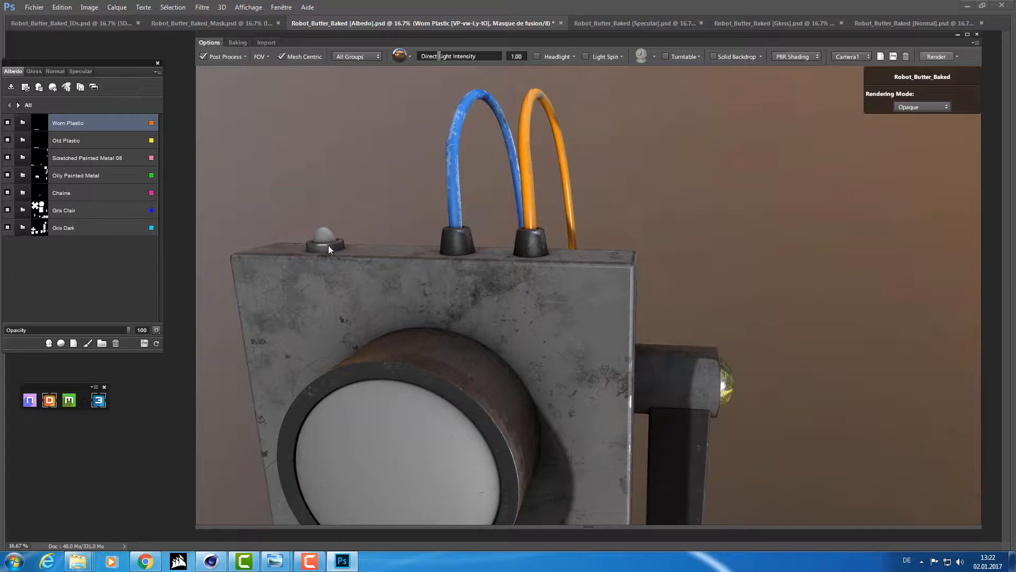
pyautogui.moveTo(485, 226); pyautogui.dragTo(382, 281)
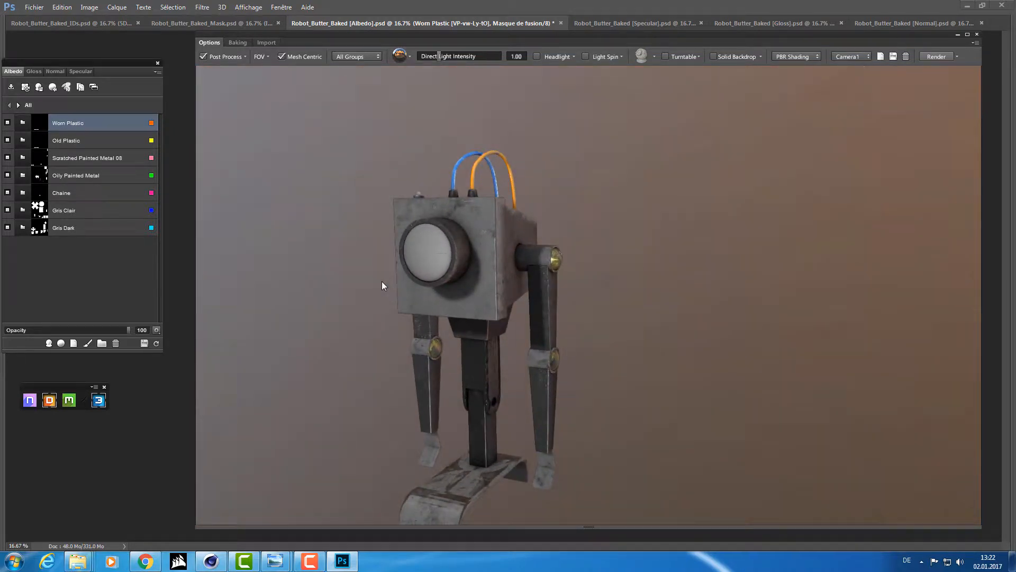
pyautogui.moveTo(447, 256); pyautogui.dragTo(425, 176)
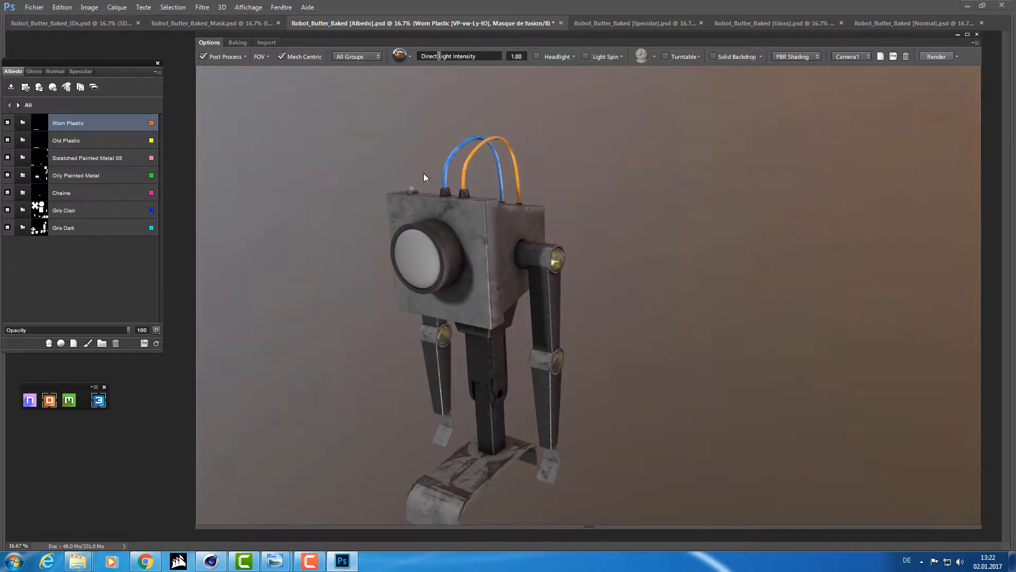
pyautogui.moveTo(411, 201); pyautogui.dragTo(397, 234)
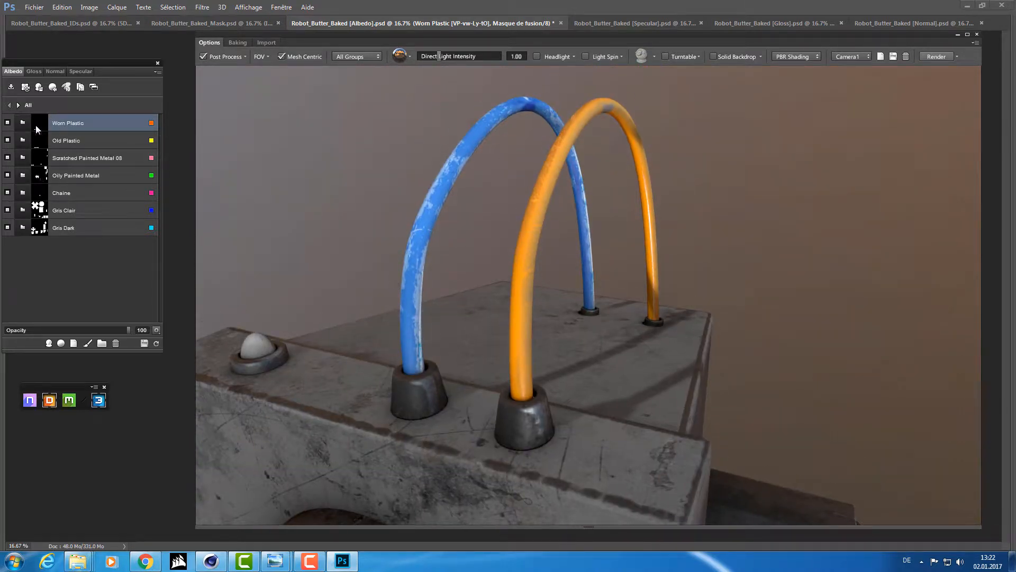
# Open the Worn Plastic group and compare the blue cable with the Sharp Scratches and Edge Scratches layers each hidden and shown
pyautogui.click(22, 123)
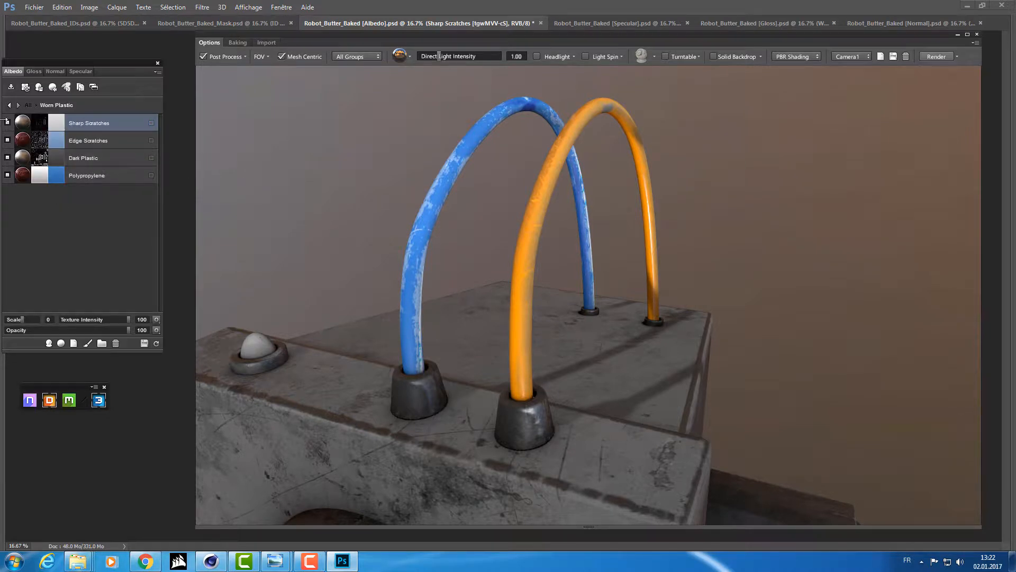
pyautogui.click(8, 123)
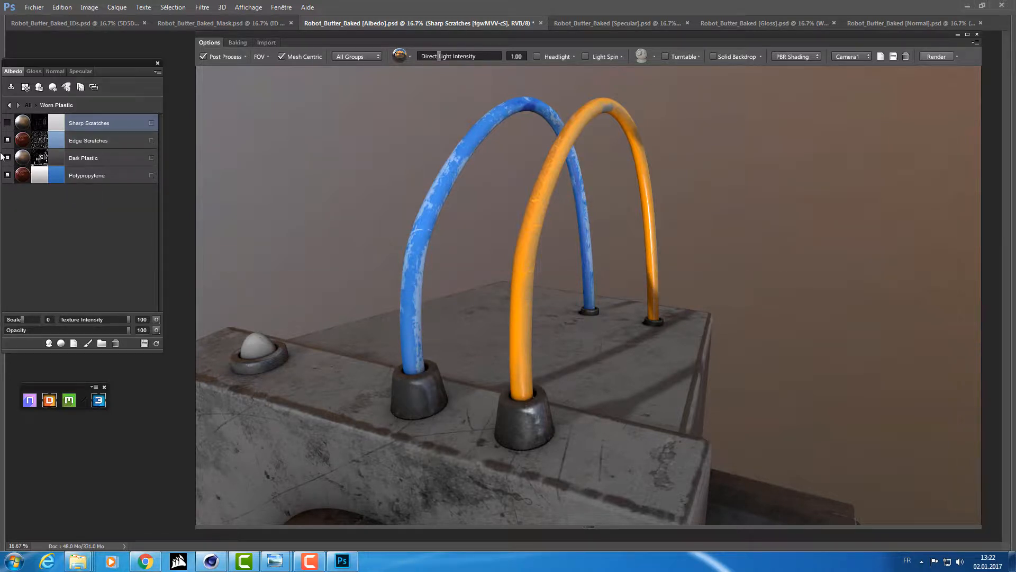
pyautogui.click(7, 123)
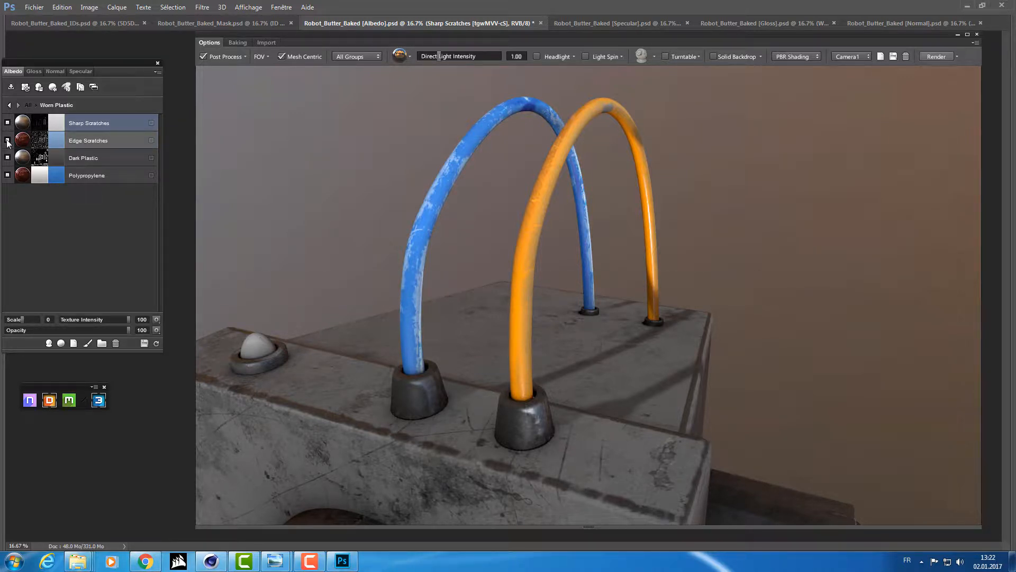
pyautogui.click(8, 142)
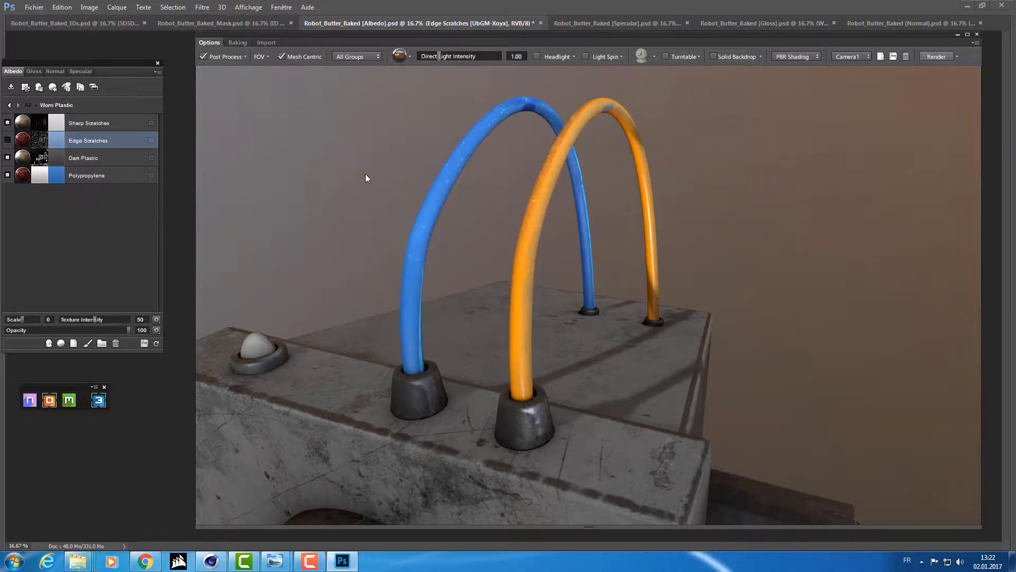
pyautogui.moveTo(365, 177); pyautogui.dragTo(407, 190)
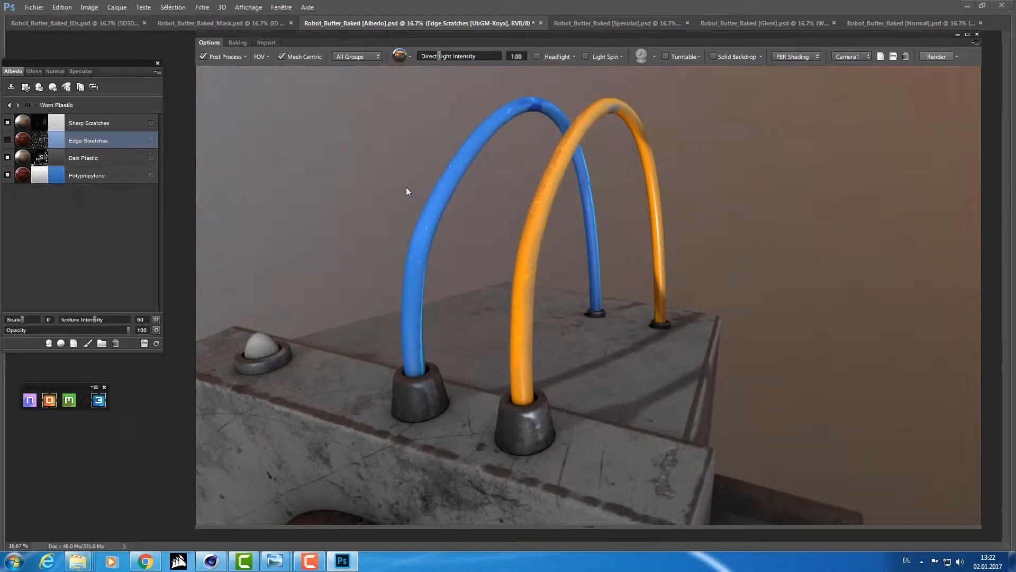
pyautogui.click(7, 140)
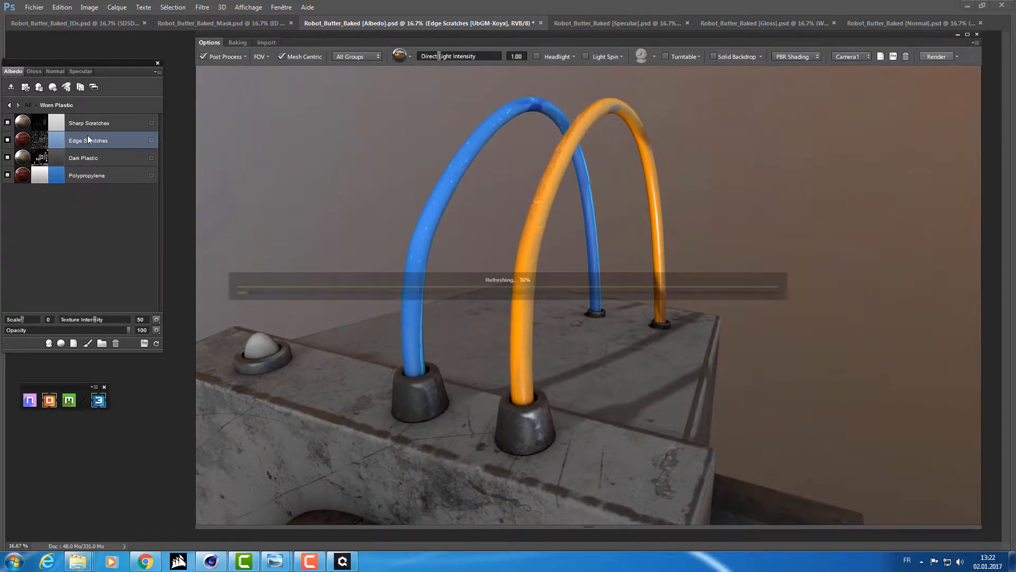
# Edit the Edge Scratches layer's dynamask in full shaded mode with Tightness 89, accept the mask and view the blue cable
pyautogui.click(40, 141)
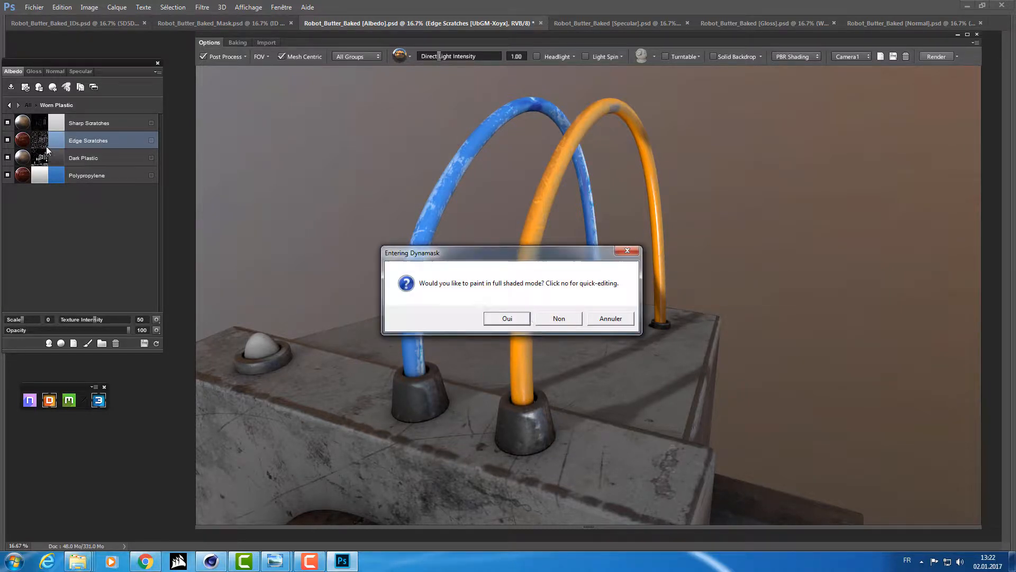
pyautogui.click(504, 314)
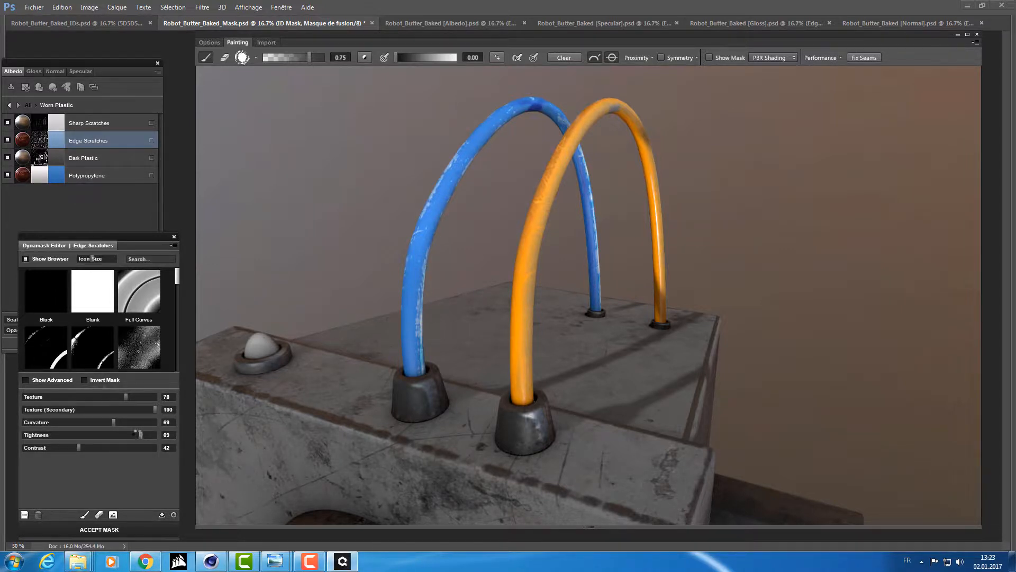
pyautogui.moveTo(386, 254)
pyautogui.mouseDown()
pyautogui.moveTo(430, 246)
pyautogui.moveTo(473, 220)
pyautogui.moveTo(379, 248)
pyautogui.moveTo(319, 238)
pyautogui.moveTo(376, 257)
pyautogui.moveTo(366, 256)
pyautogui.mouseUp()
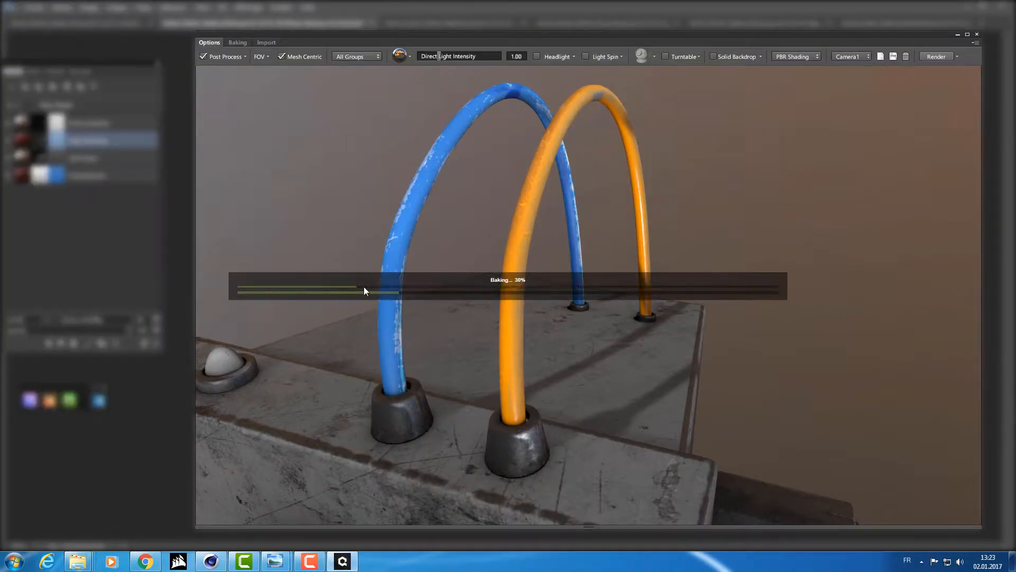
pyautogui.moveTo(442, 291); pyautogui.dragTo(408, 293)
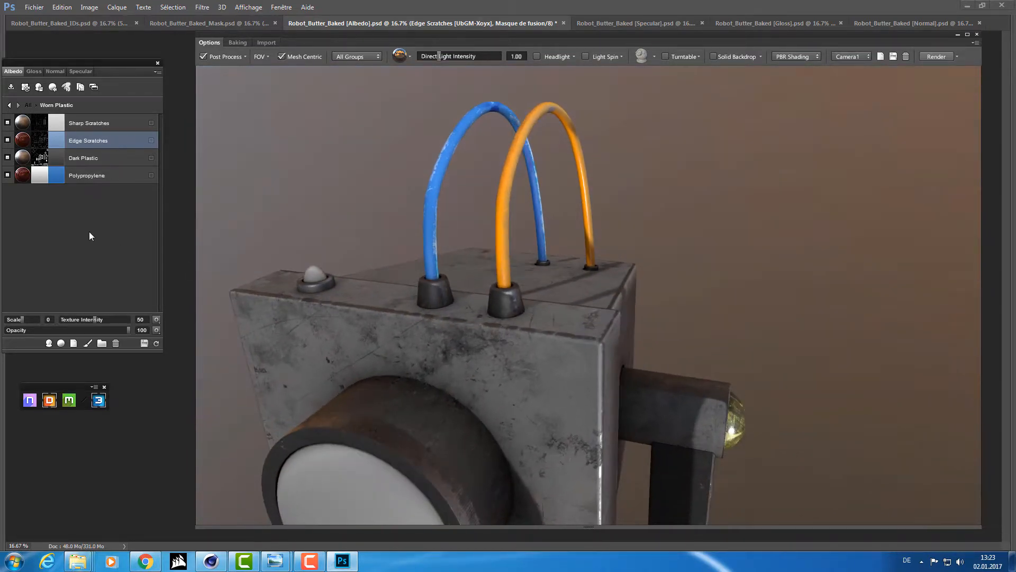
# Leave the Worn Plastic group with no group selected, and collapse the smart material library's categories except Legacy
pyautogui.click(10, 105)
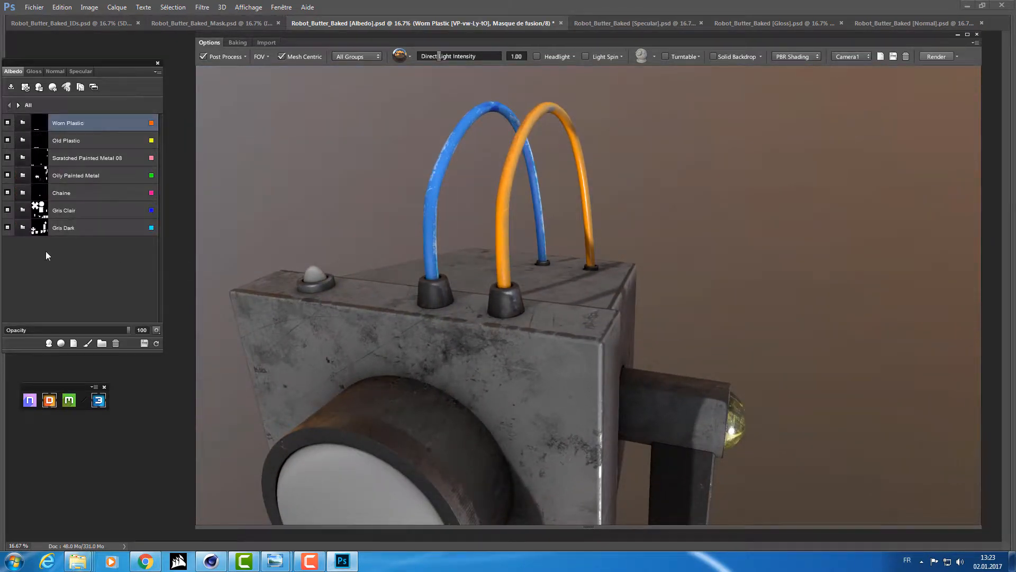
pyautogui.click(94, 124)
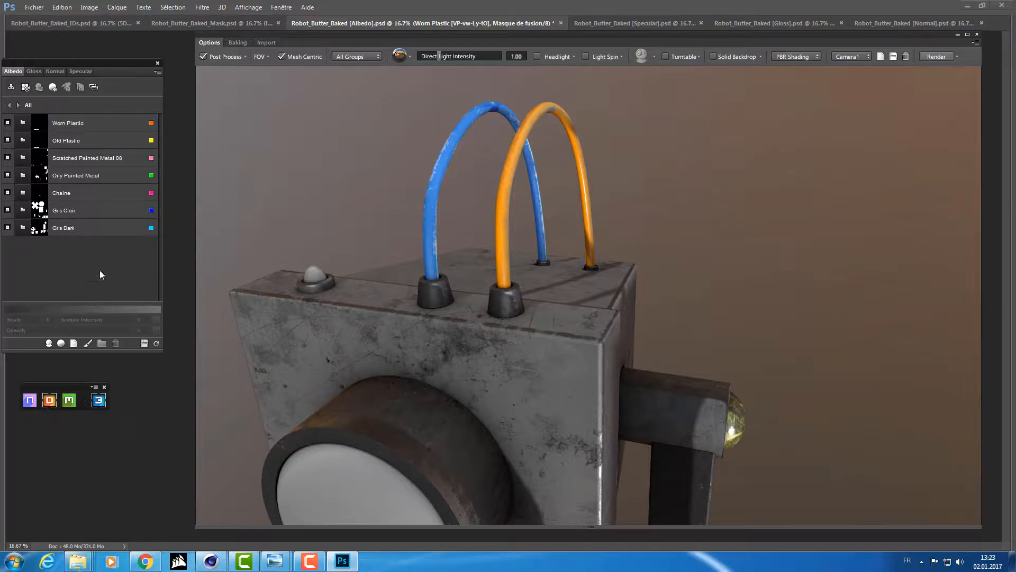
pyautogui.click(44, 343)
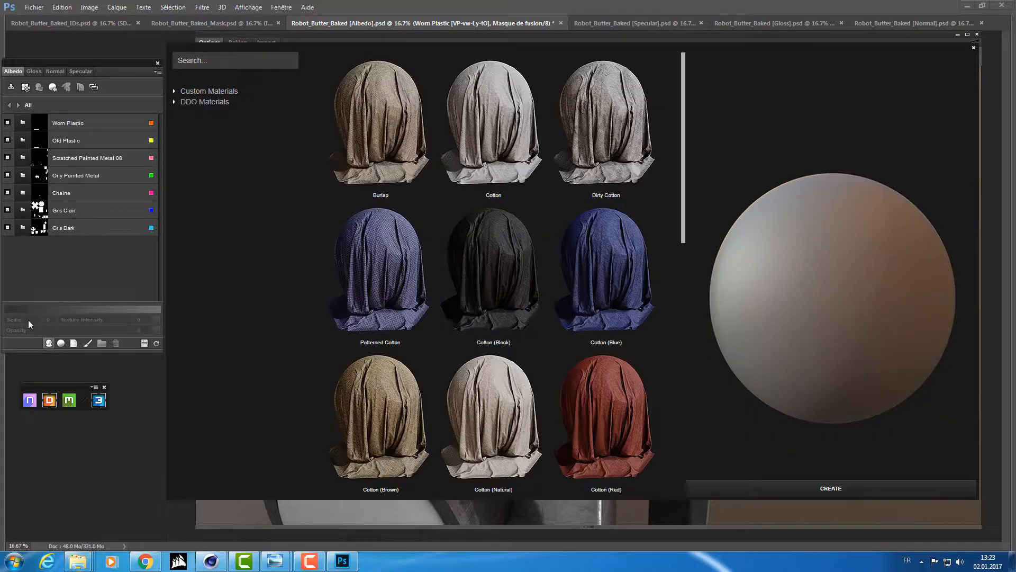
pyautogui.scroll(-6, 212, 284)
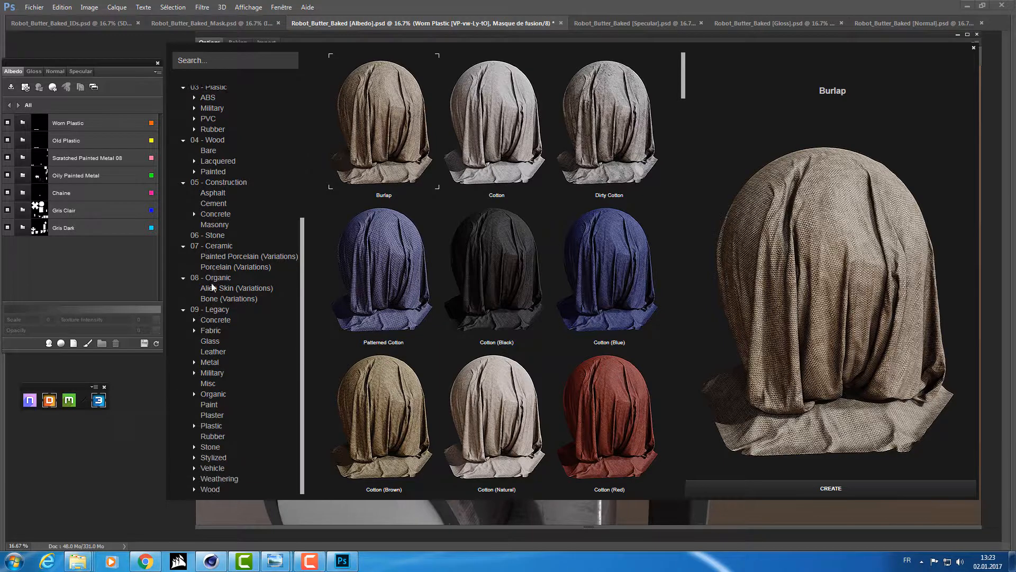
pyautogui.click(184, 310)
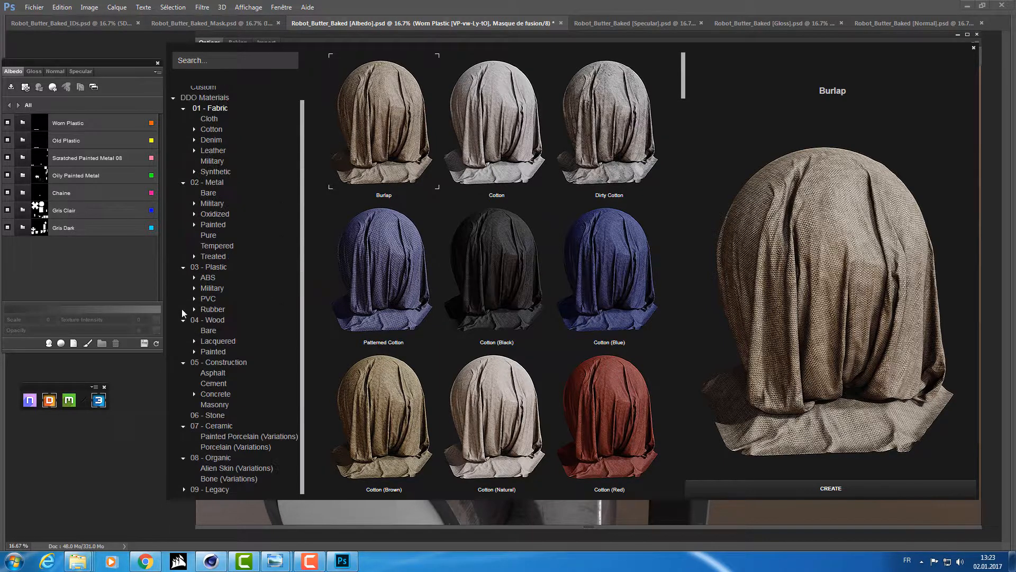
pyautogui.click(183, 108)
pyautogui.click(181, 133)
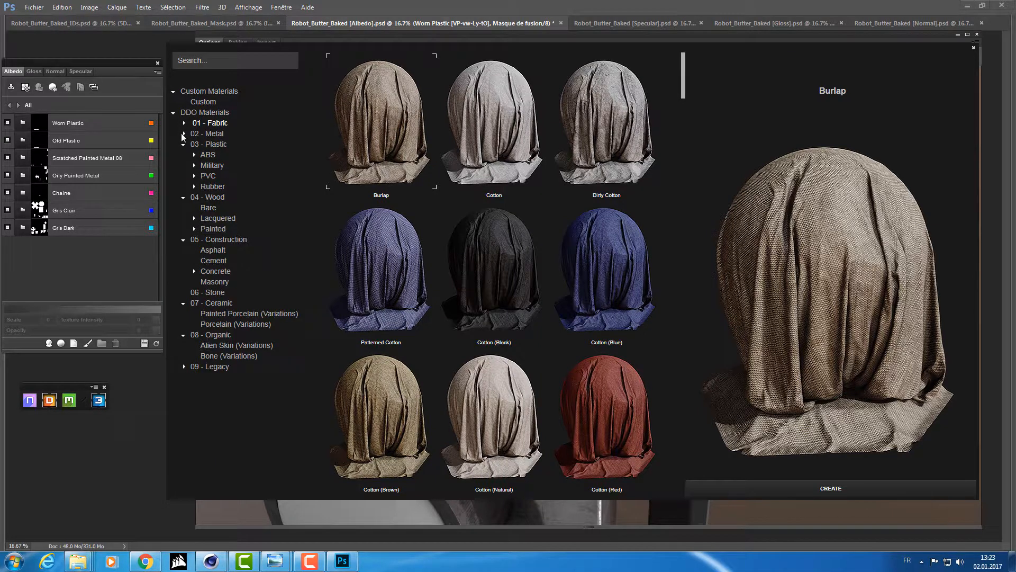
pyautogui.click(183, 144)
pyautogui.click(183, 155)
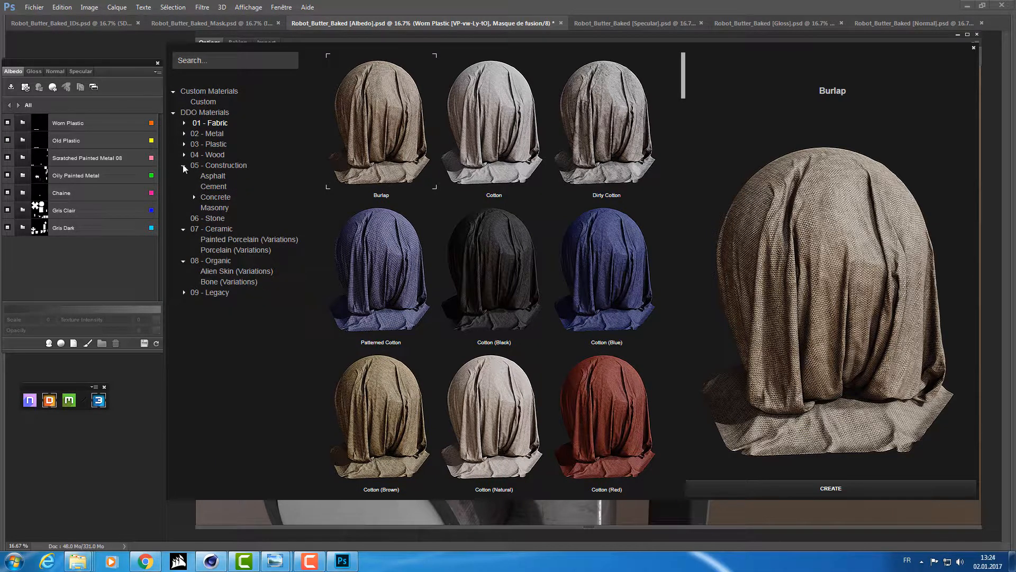
pyautogui.click(184, 166)
pyautogui.click(182, 187)
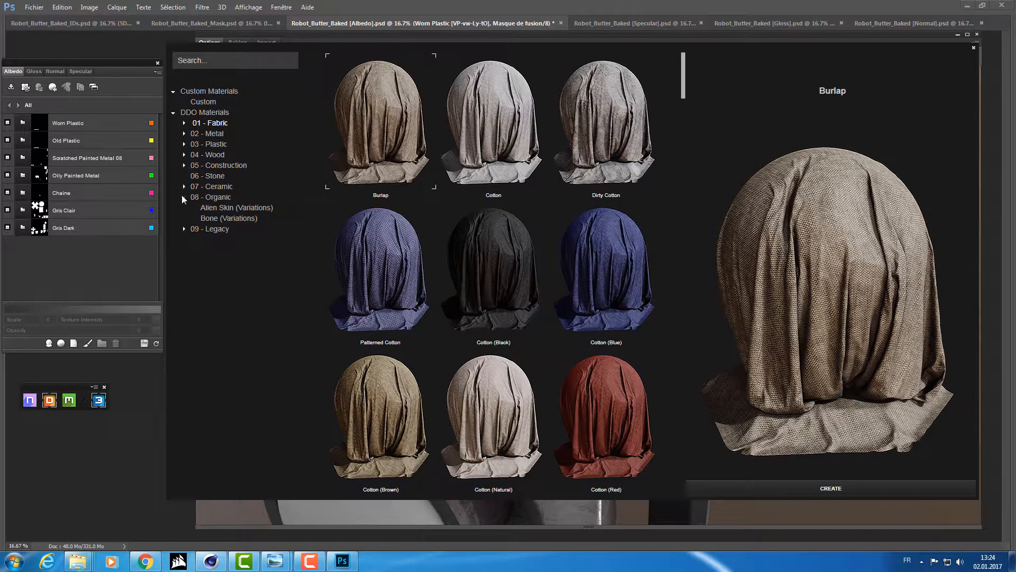
pyautogui.click(182, 197)
pyautogui.click(183, 208)
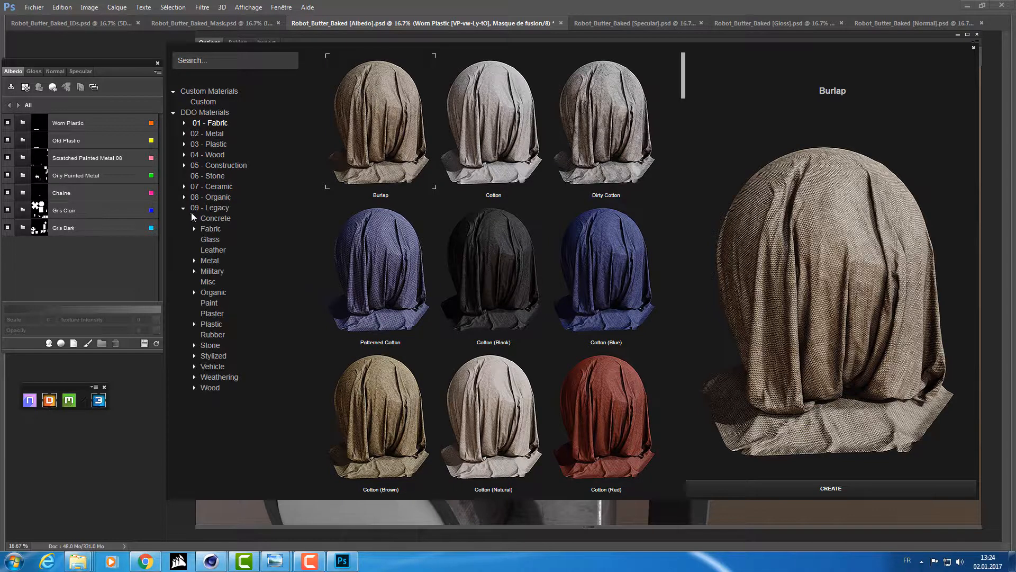
# Compare the glass smart materials in the Legacy Glass category and create a material group from Plexi Glass
pyautogui.click(221, 218)
pyautogui.click(215, 228)
pyautogui.click(211, 238)
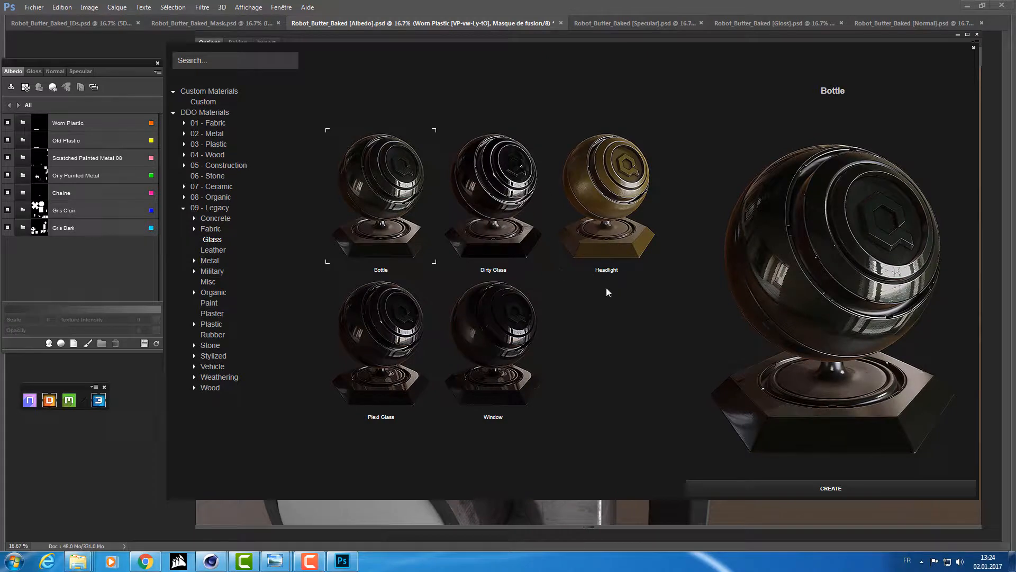
pyautogui.click(490, 332)
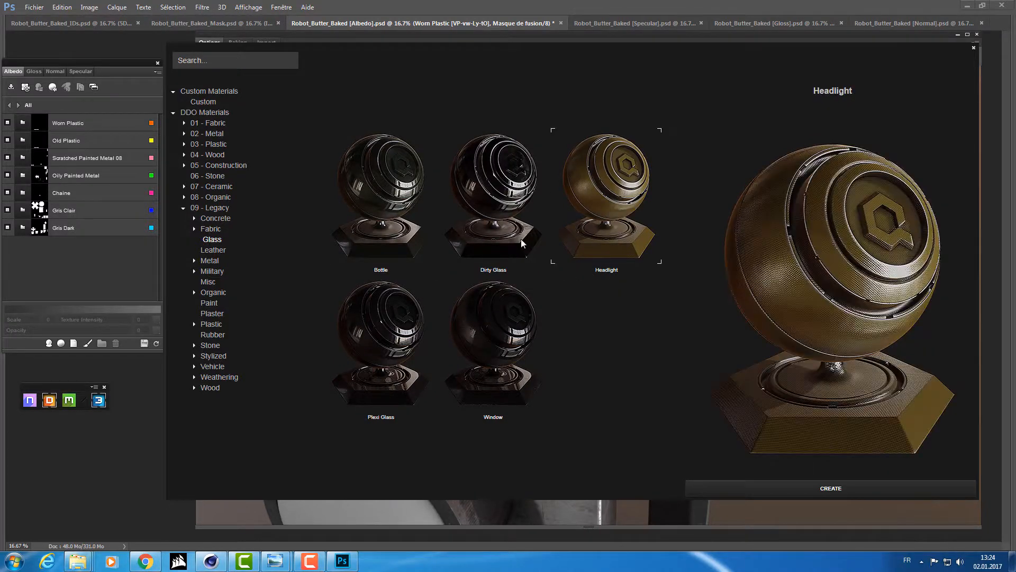
pyautogui.click(400, 199)
pyautogui.click(451, 358)
pyautogui.click(383, 334)
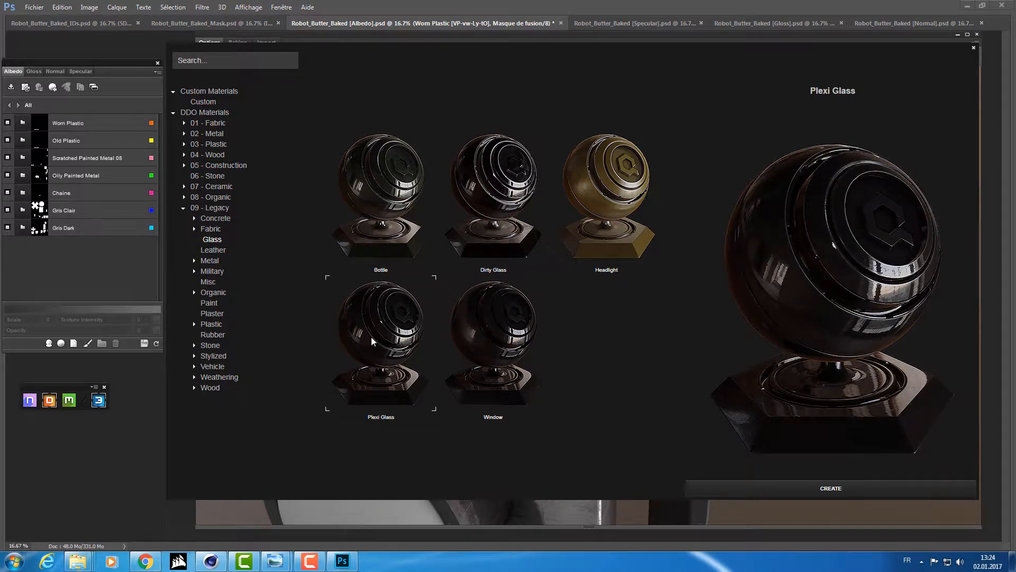
pyautogui.click(773, 488)
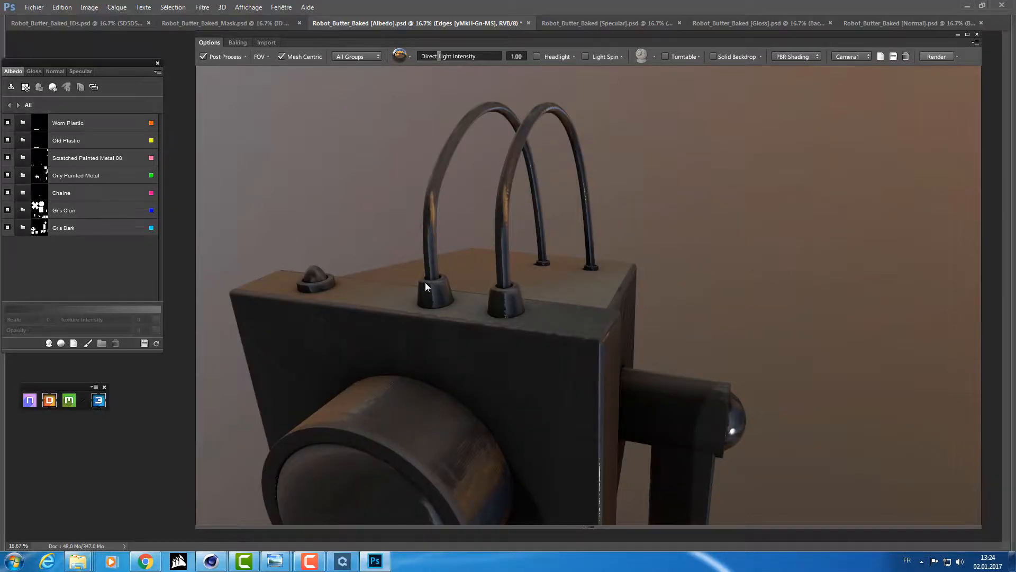
# Limit the Plexi Glass group to the red ID colour FF0000 so that it covers only the small dome on the head
pyautogui.moveTo(358, 282); pyautogui.dragTo(484, 471)
pyautogui.moveTo(489, 373); pyautogui.dragTo(512, 310)
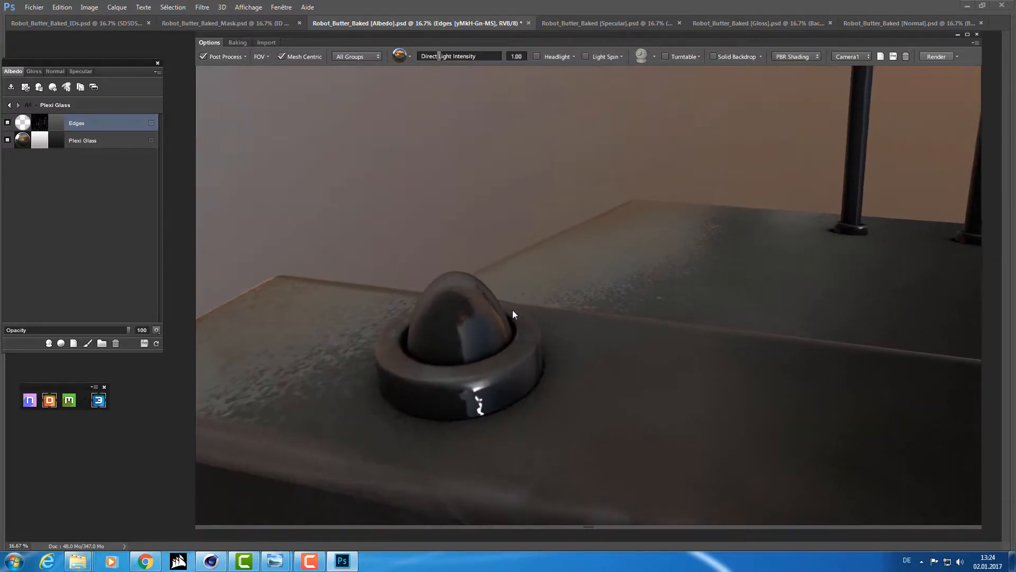
pyautogui.click(10, 105)
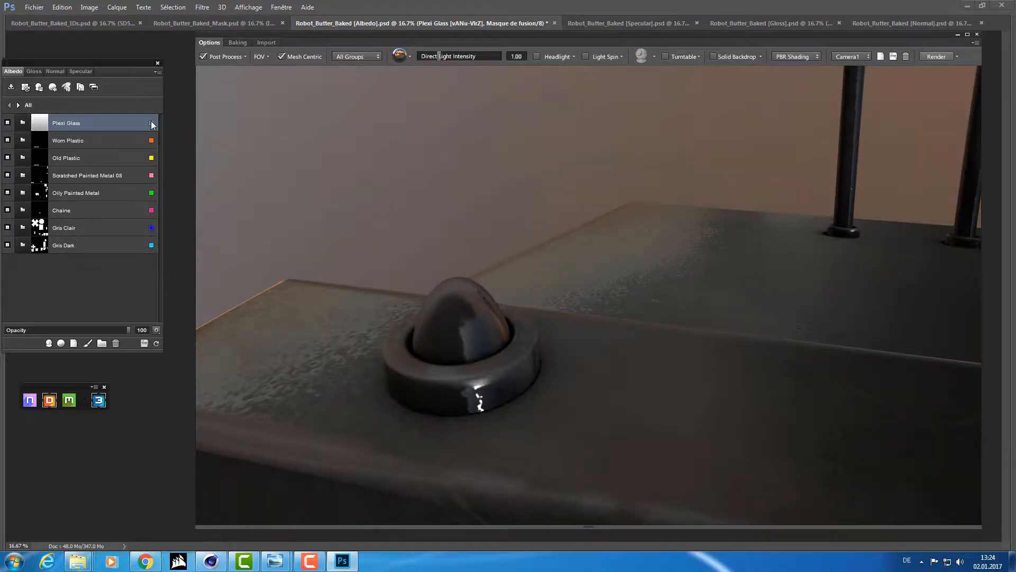
pyautogui.click(152, 123)
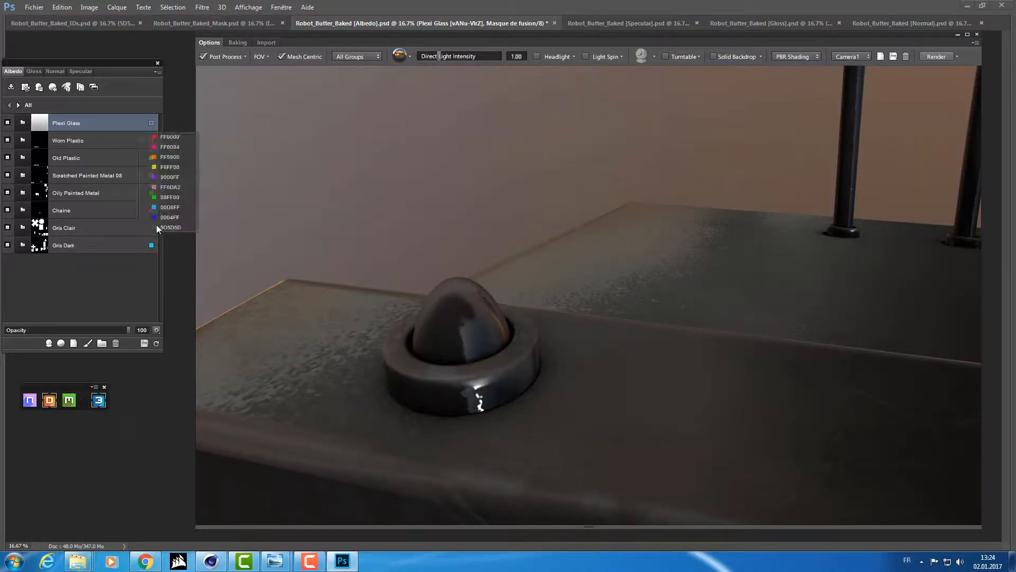
pyautogui.click(177, 144)
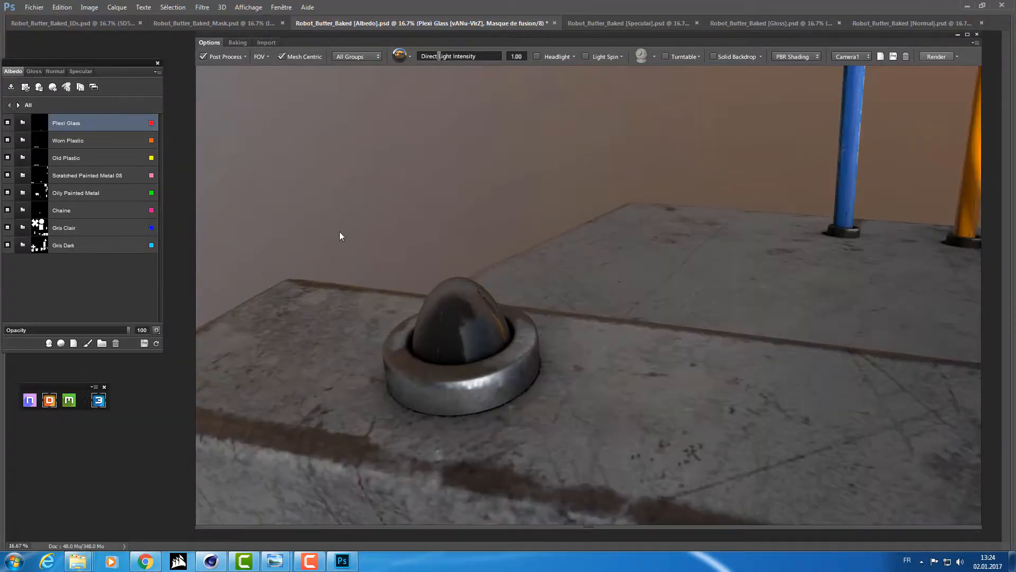
# Open the Plexi Glass group and set its base Plexi Glass layer's colour to ff0000
pyautogui.click(22, 125)
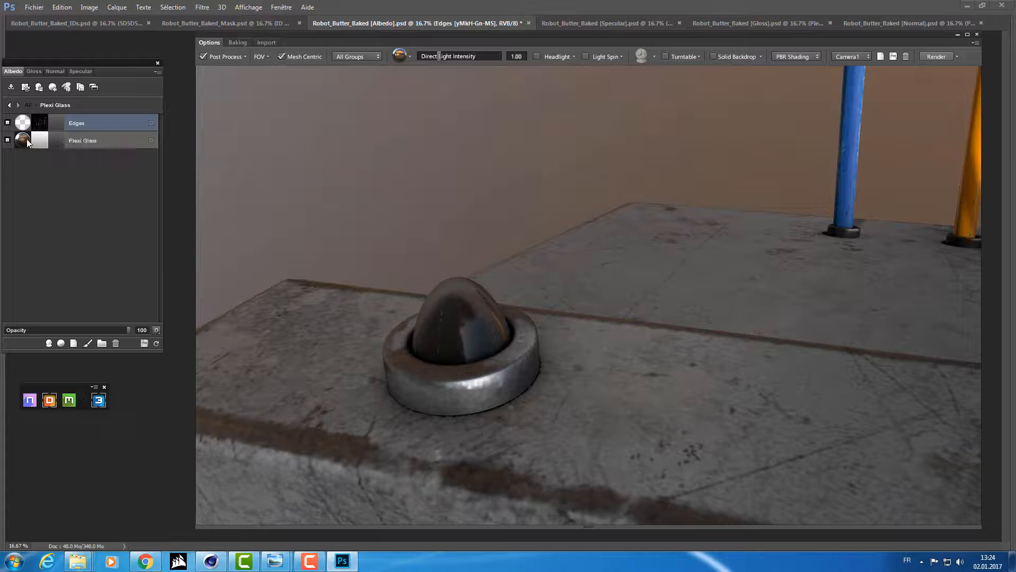
pyautogui.click(54, 139)
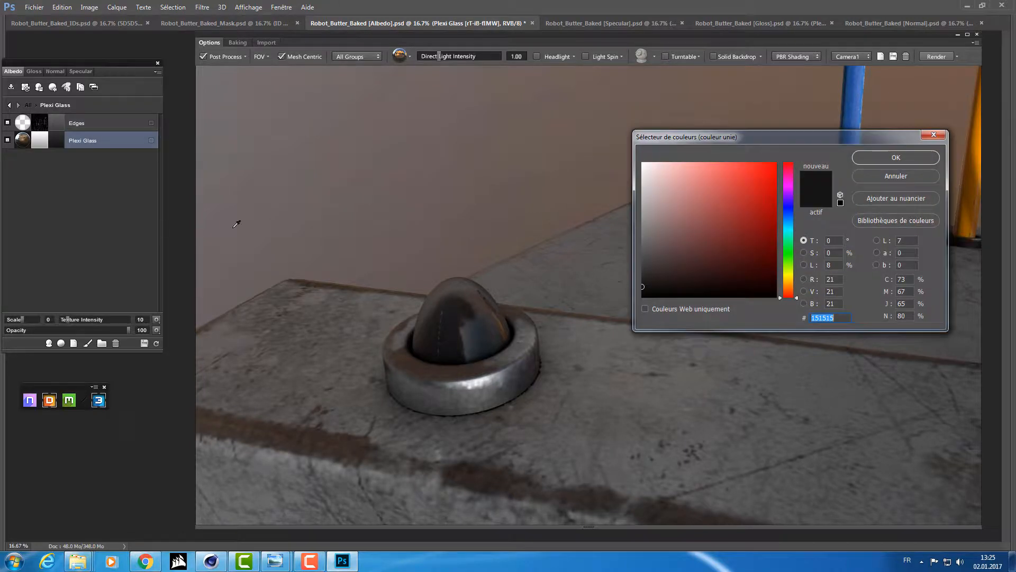
pyautogui.write('ff0000')
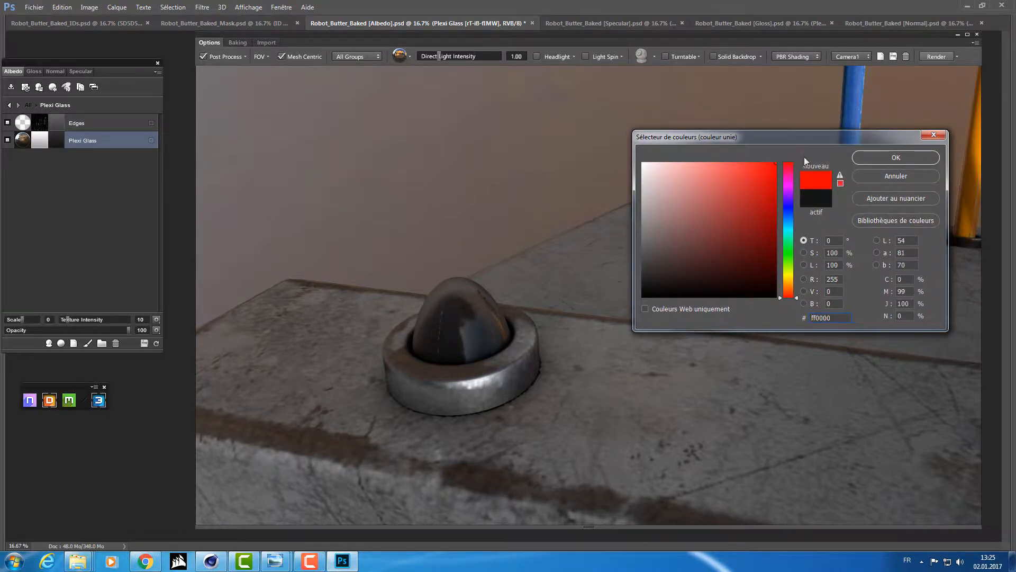
pyautogui.press('Return')
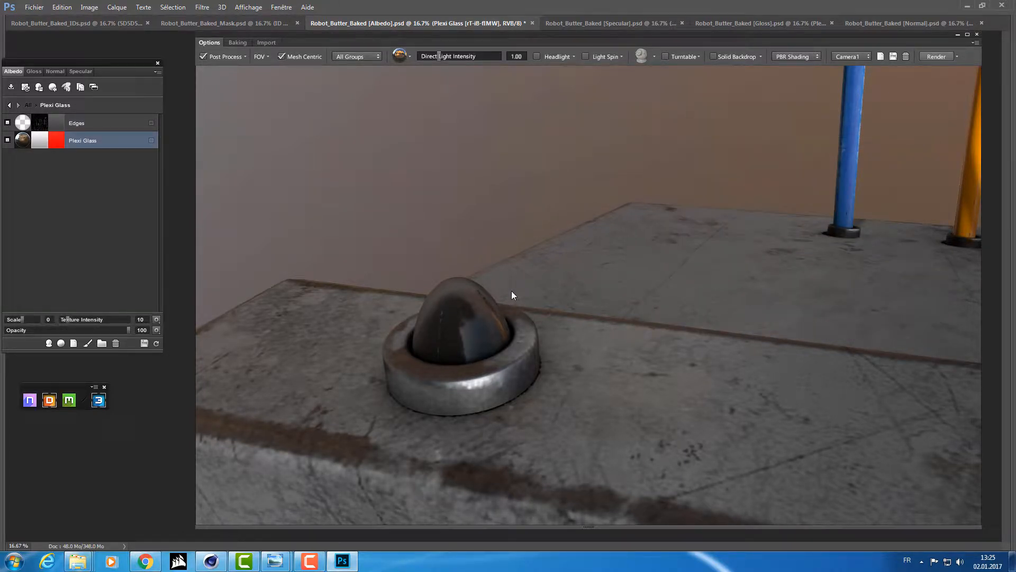
# Save the project and inspect the whole robot, the small dome and the large round lens on the head
pyautogui.moveTo(540, 268); pyautogui.dragTo(489, 349)
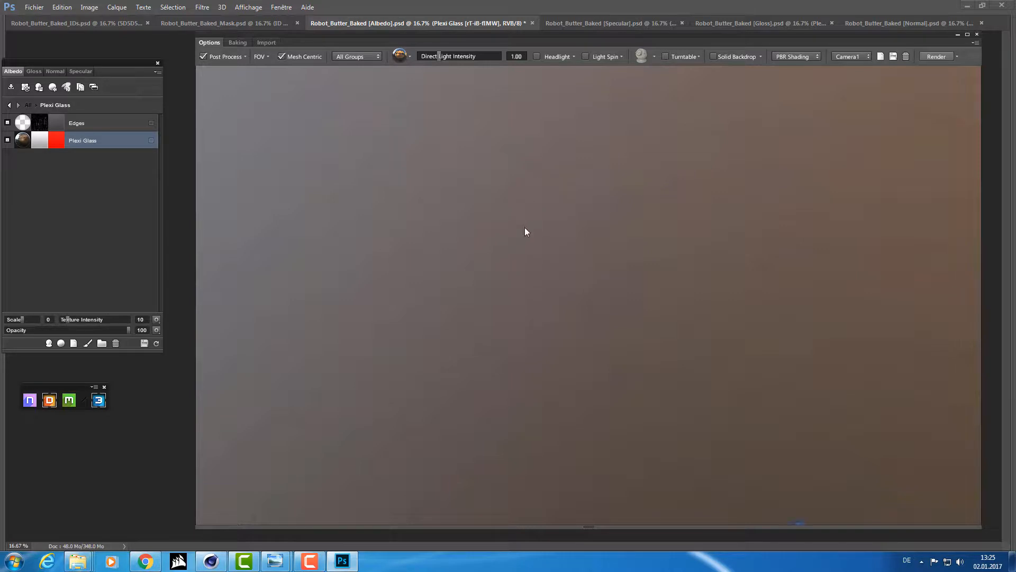
pyautogui.moveTo(526, 234); pyautogui.dragTo(583, 221)
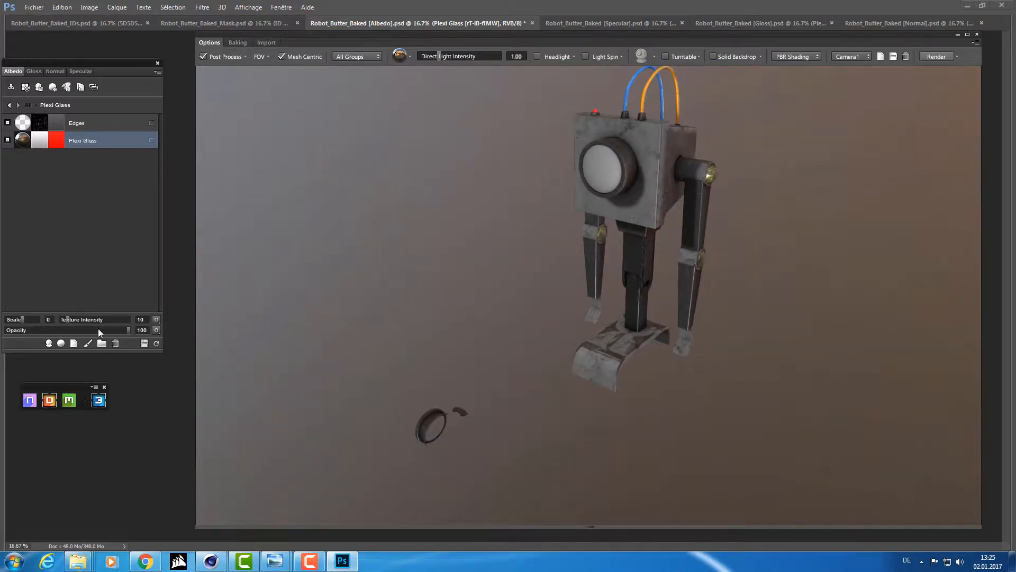
pyautogui.click(143, 343)
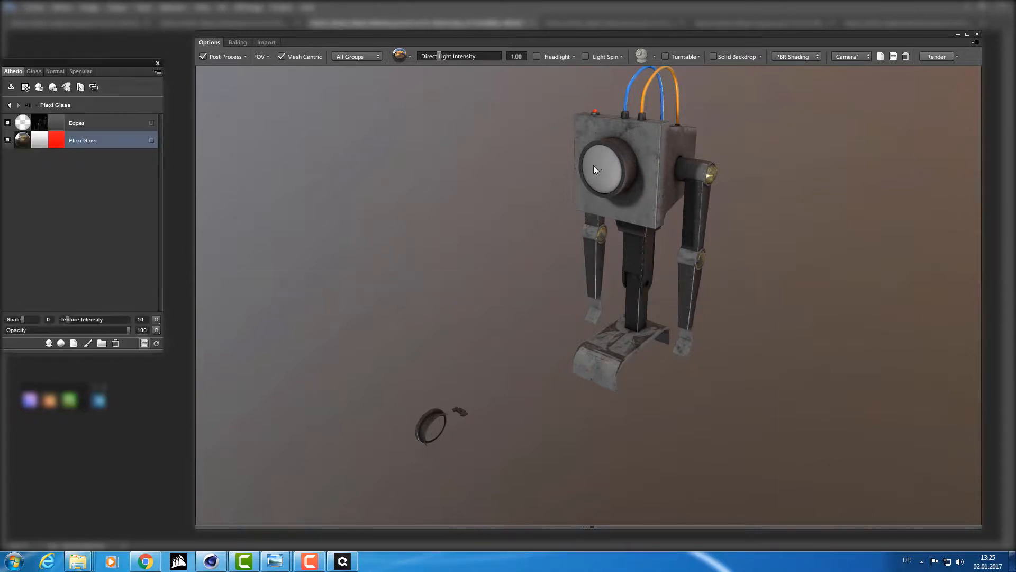
pyautogui.moveTo(527, 207); pyautogui.dragTo(482, 215)
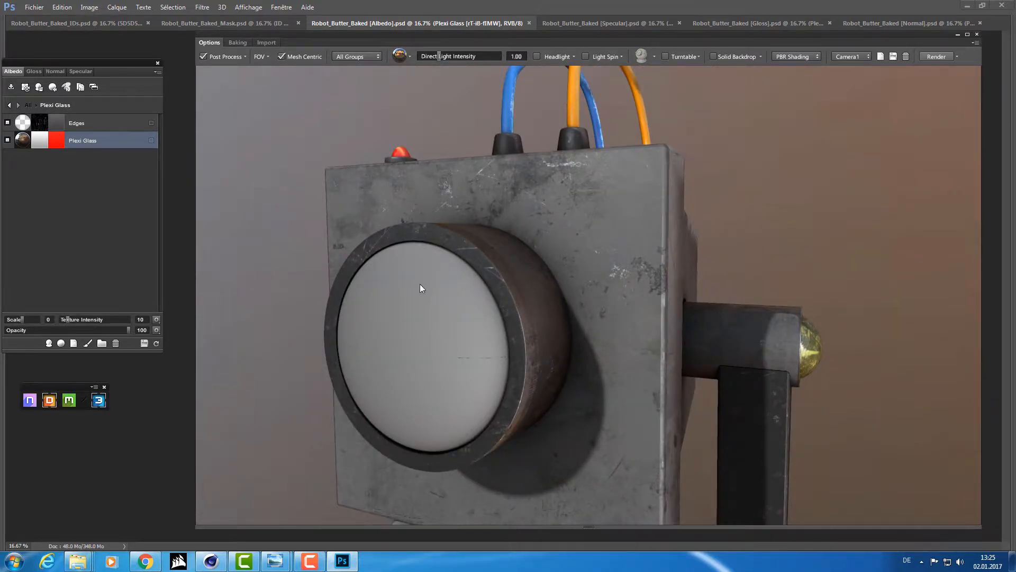
pyautogui.moveTo(422, 288); pyautogui.dragTo(513, 279)
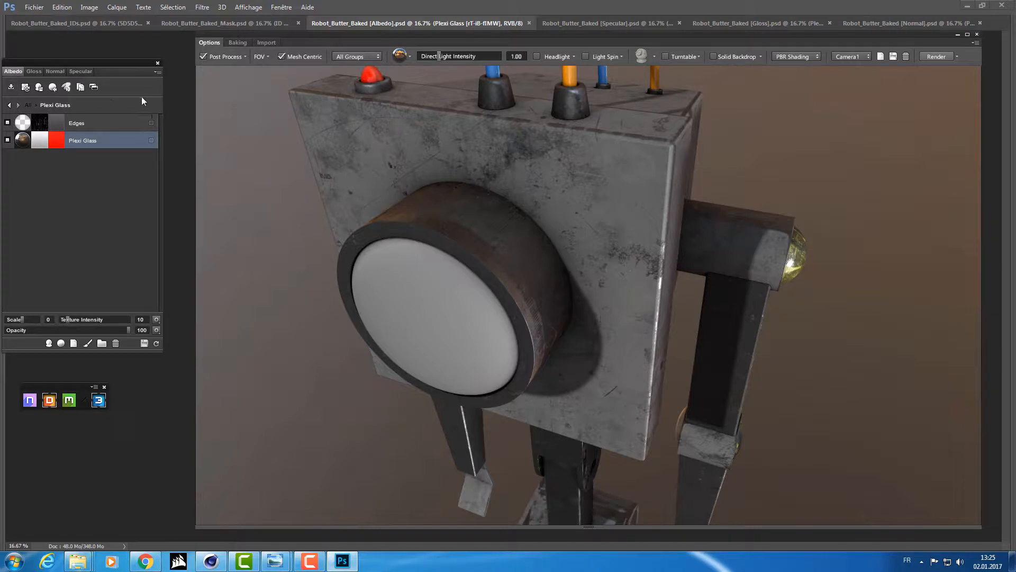
# Return to the full group list with no group selected and browse the smart materials in the Legacy Glass category
pyautogui.click(10, 105)
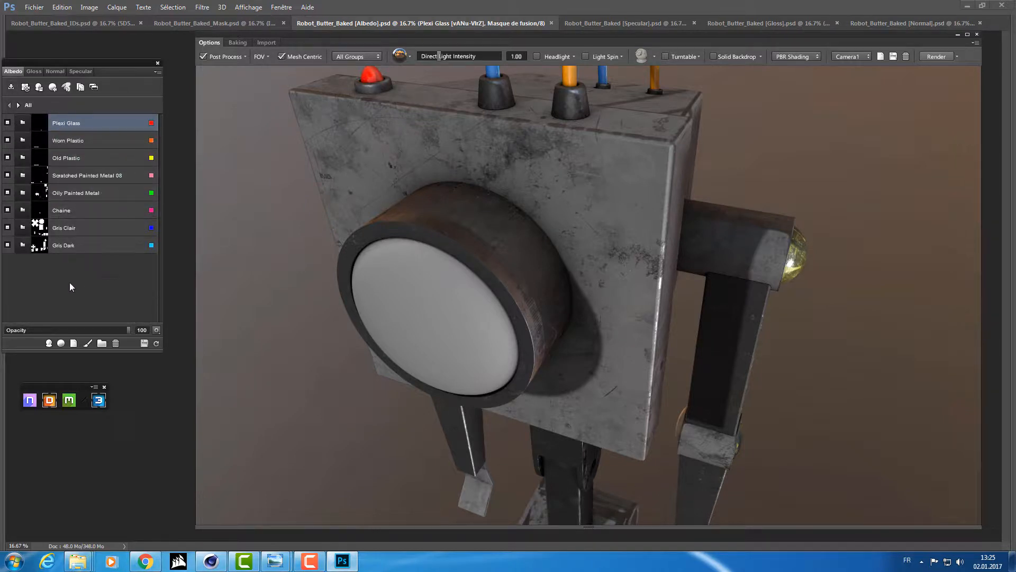
pyautogui.click(69, 120)
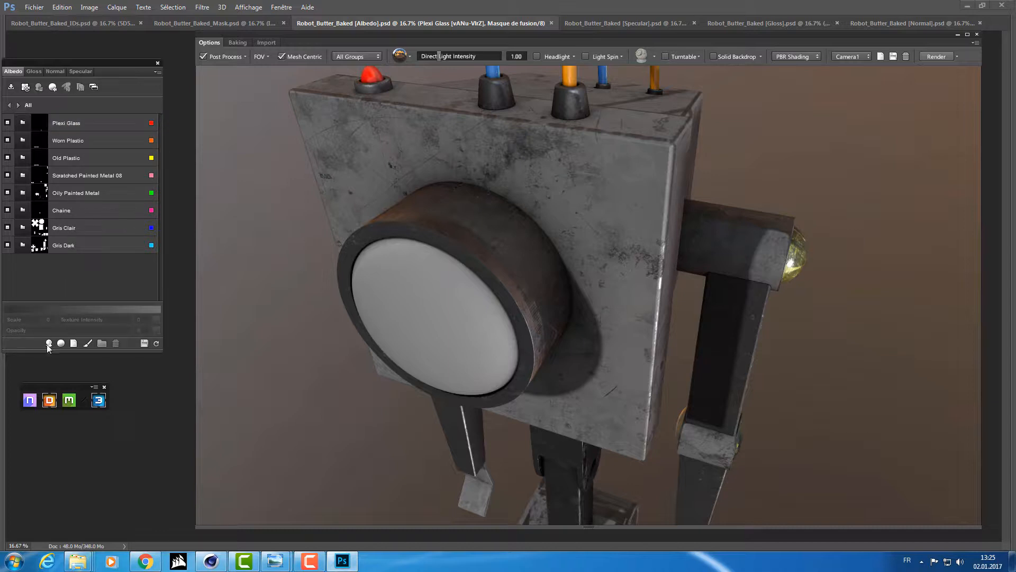
pyautogui.click(48, 343)
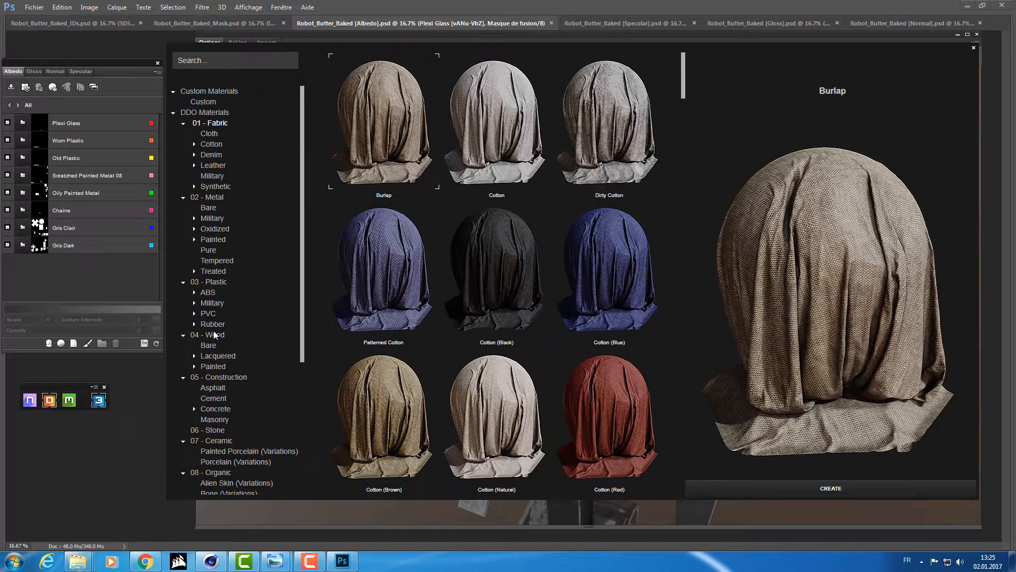
pyautogui.scroll(-6, 214, 330)
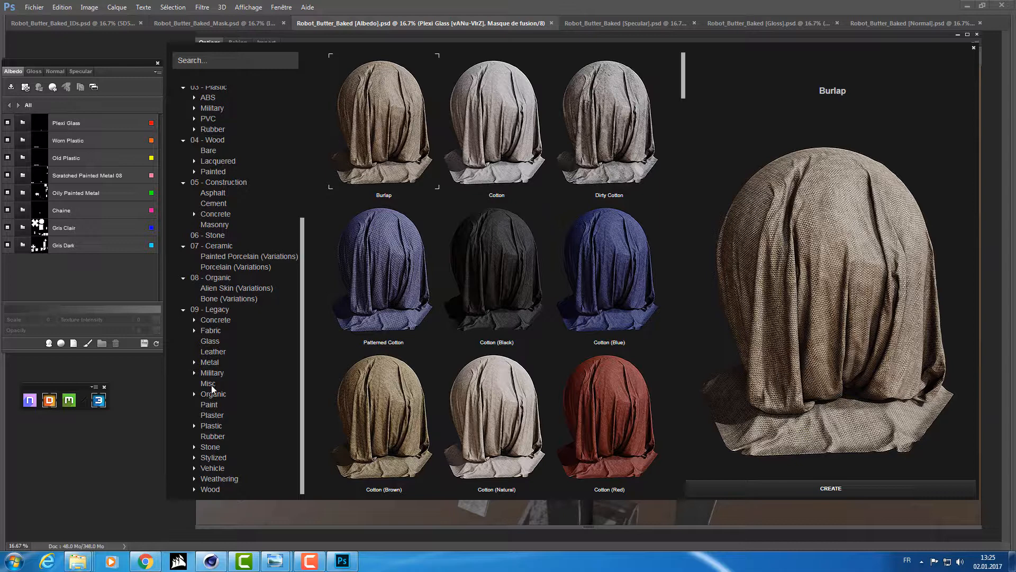
pyautogui.click(210, 342)
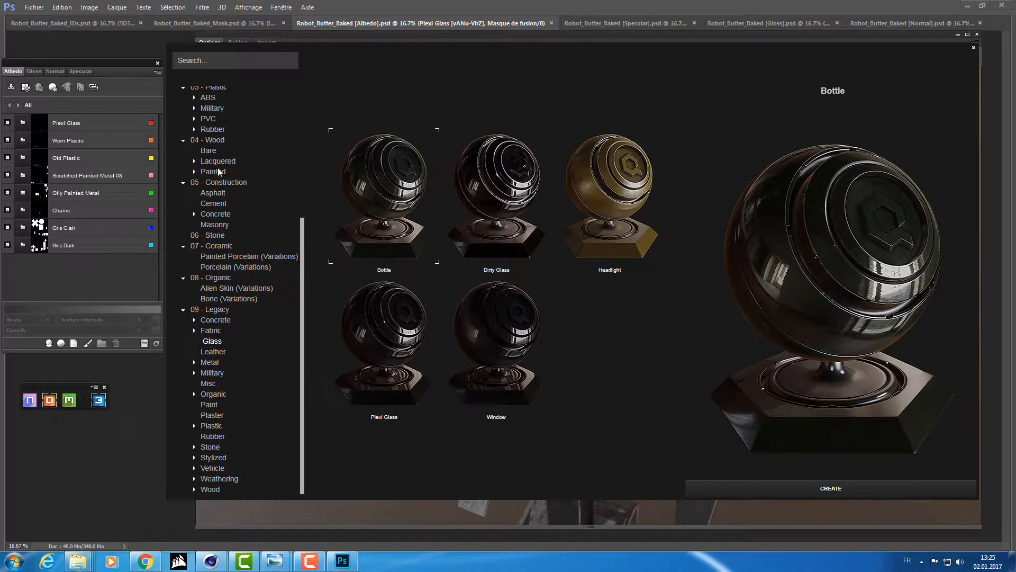
# Collapse the Fabric, Metal, Plastic, Wood and Construction categories in the smart material browser
pyautogui.scroll(4, 220, 199)
pyautogui.scroll(2, 219, 199)
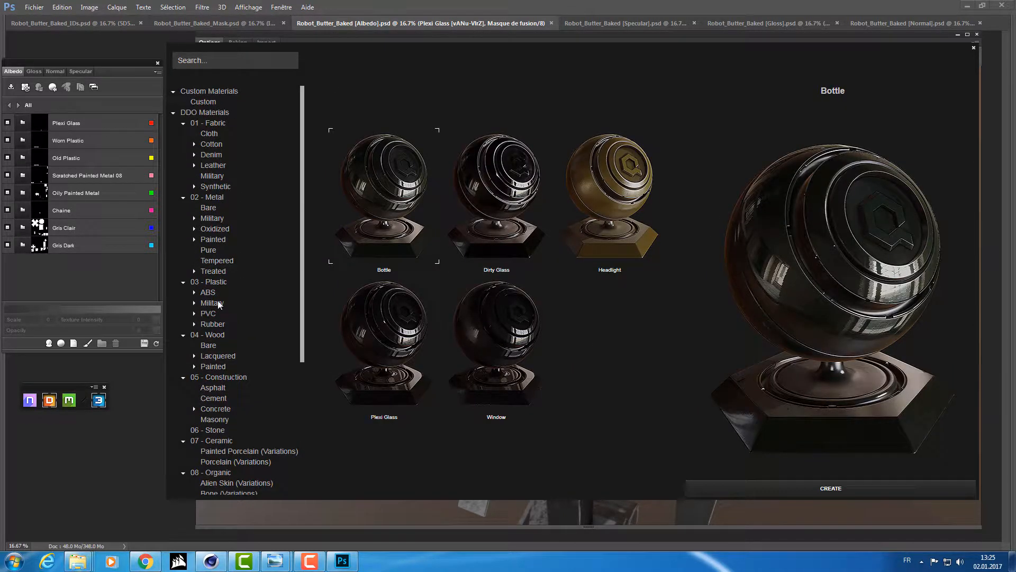
pyautogui.scroll(-1, 219, 314)
pyautogui.scroll(1, 216, 307)
pyautogui.click(184, 123)
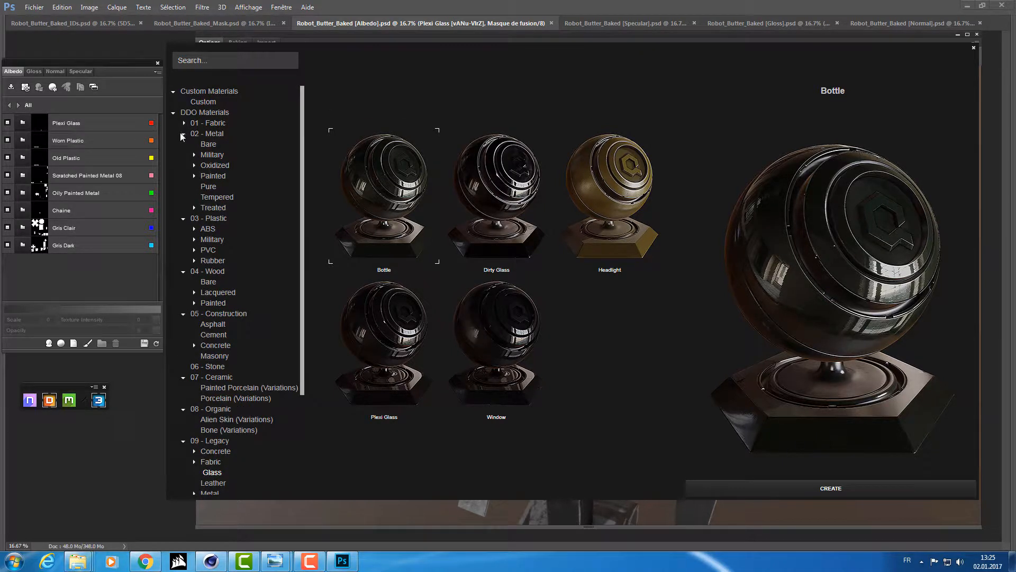
pyautogui.click(183, 134)
pyautogui.click(183, 145)
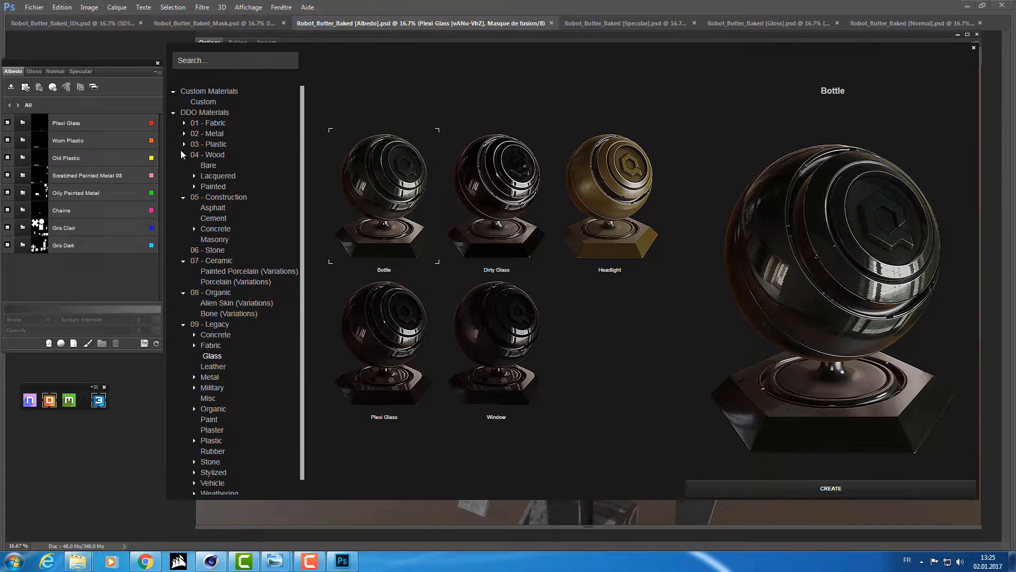
pyautogui.click(182, 155)
pyautogui.click(182, 165)
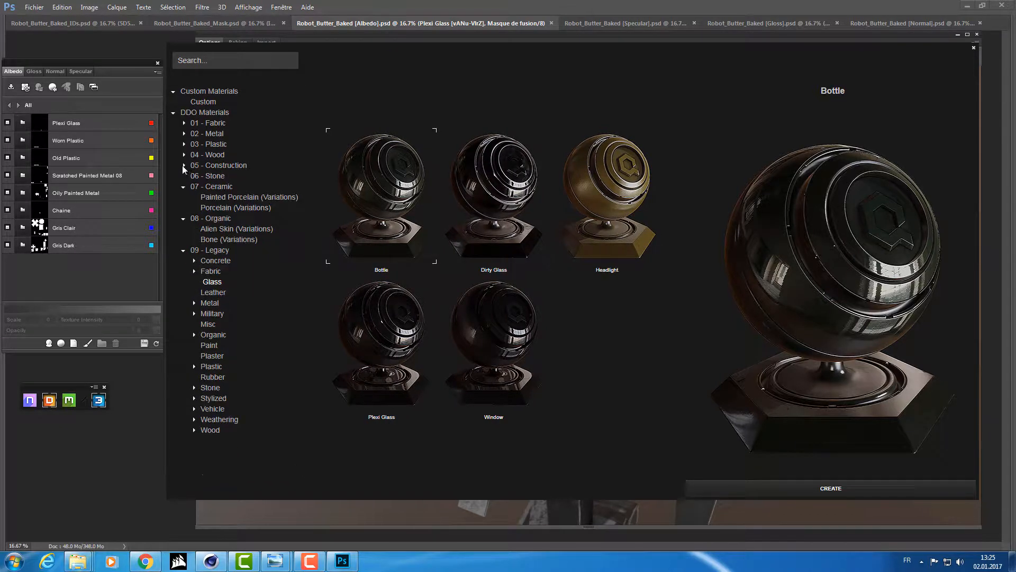
# Look through the Alien Skin and Bone variations in the Organic category, previewing Alien Skin (Grunt)
pyautogui.click(207, 229)
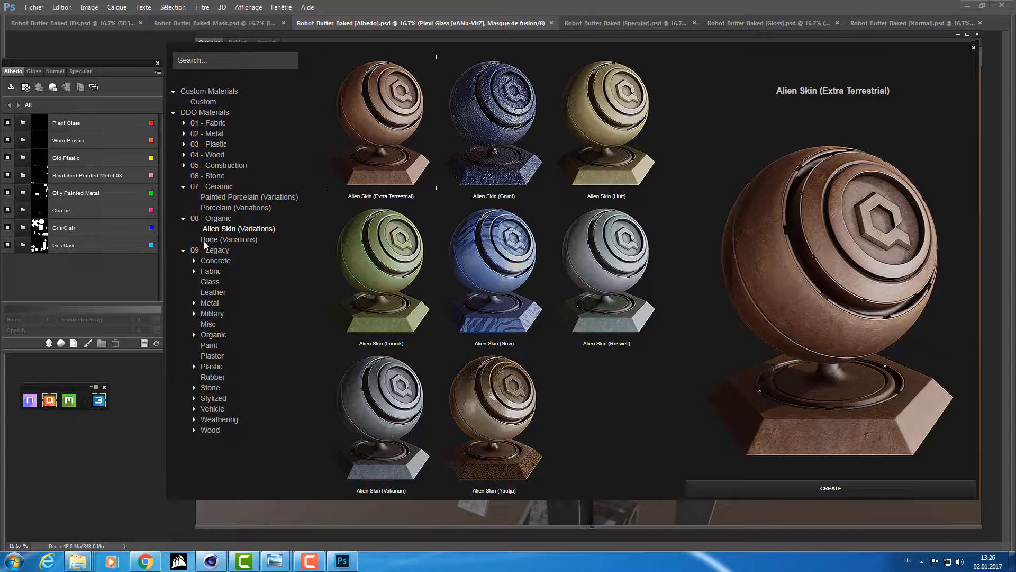
pyautogui.click(205, 240)
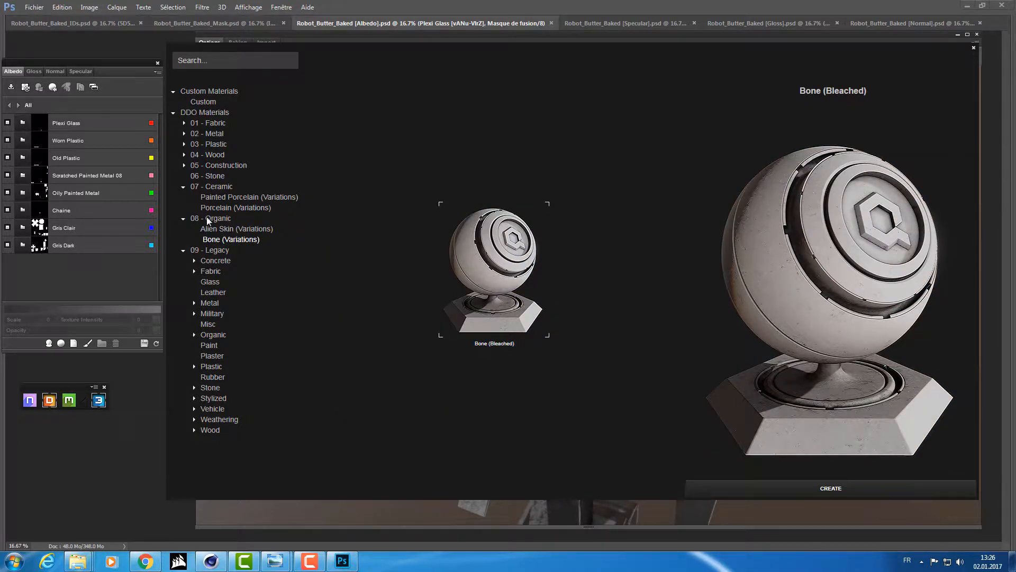
pyautogui.press('Up')
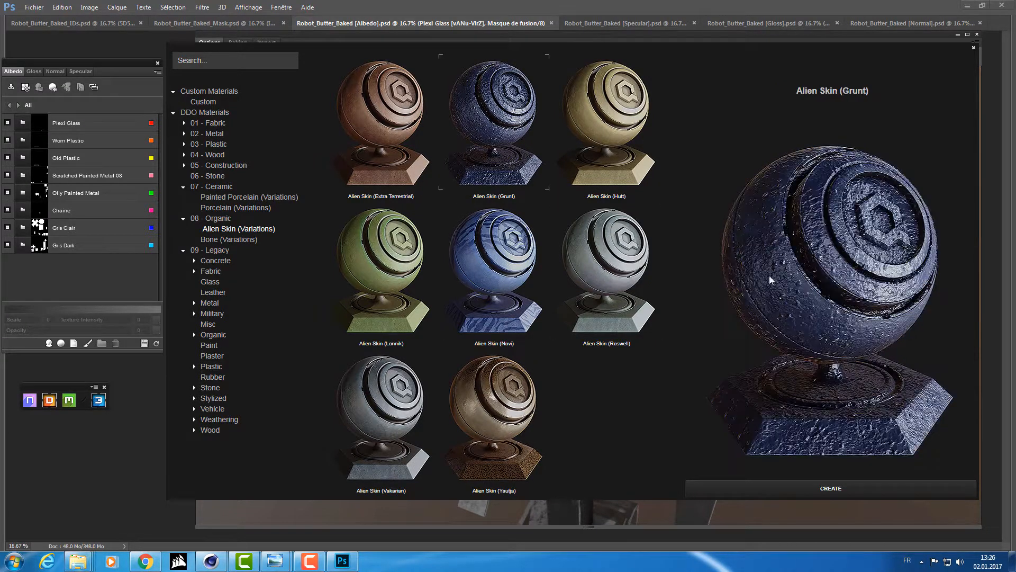
# Create a material group from the Legacy Dirty Glass smart material and return to the full group list
pyautogui.click(211, 284)
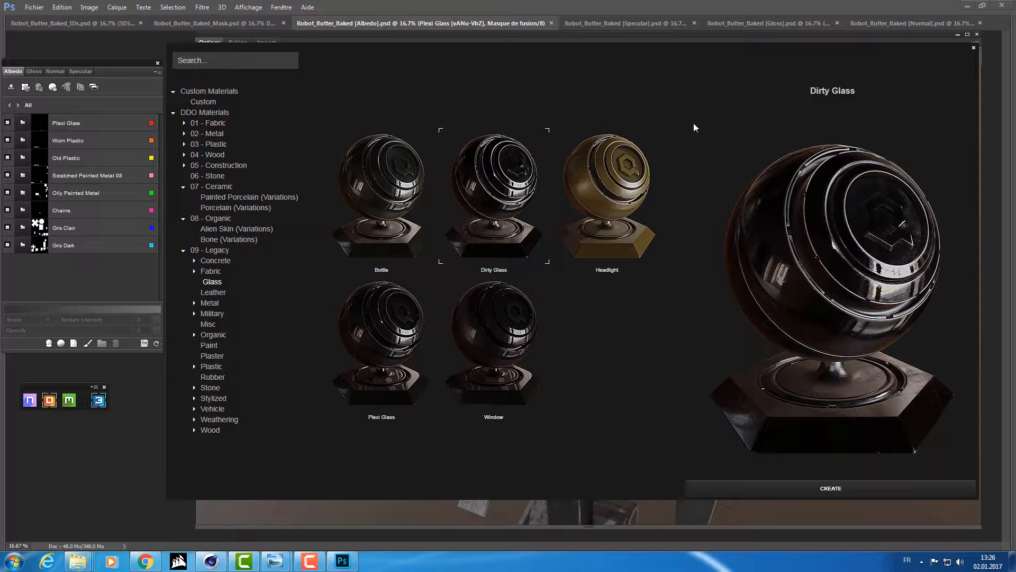
pyautogui.click(768, 483)
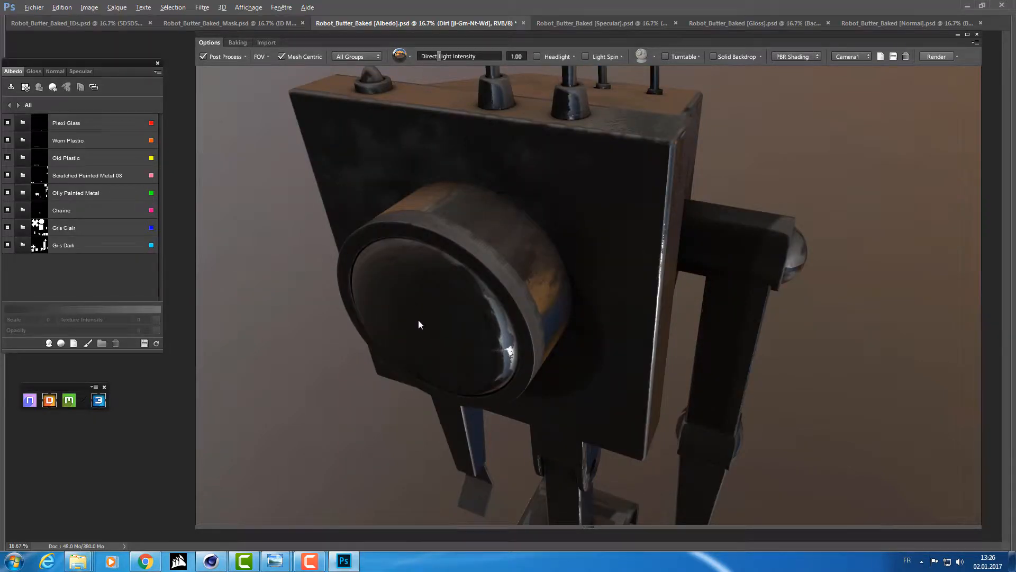
pyautogui.moveTo(418, 321); pyautogui.dragTo(196, 194)
pyautogui.click(8, 106)
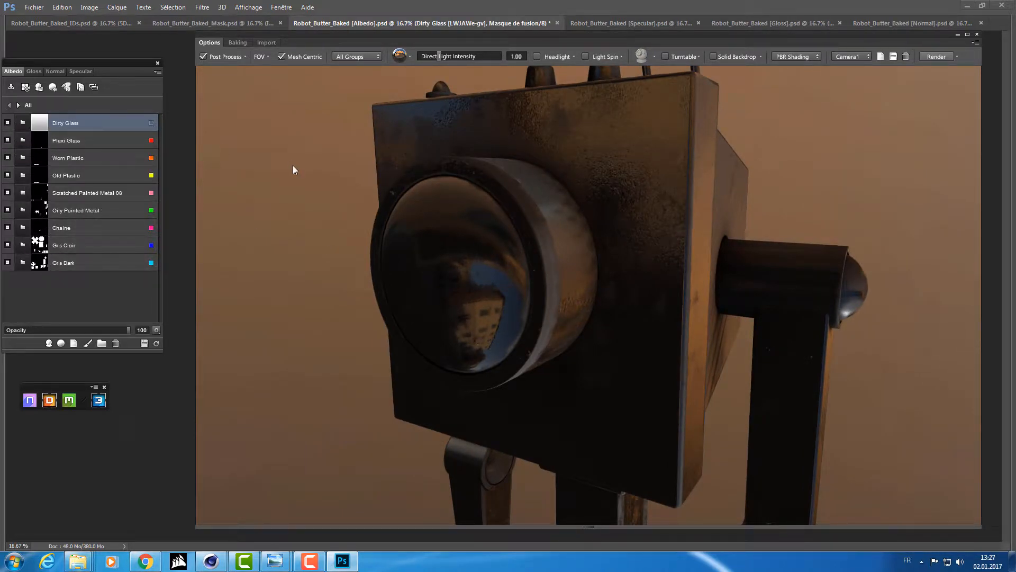
# Check the ID colours on the model and limit the Dirty Glass group to 9000FF so it covers only the round lens
pyautogui.press('c')
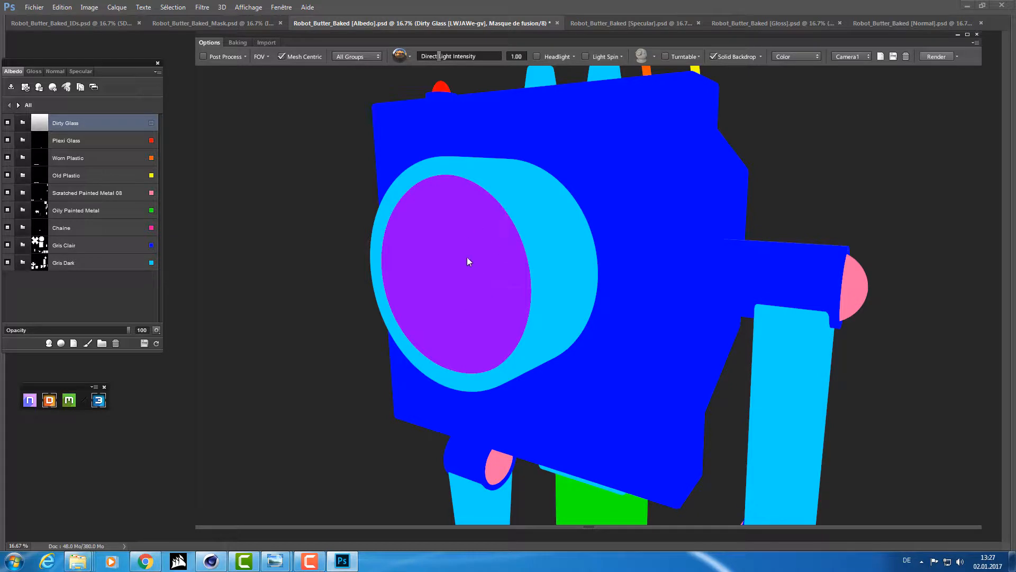
pyautogui.press('c')
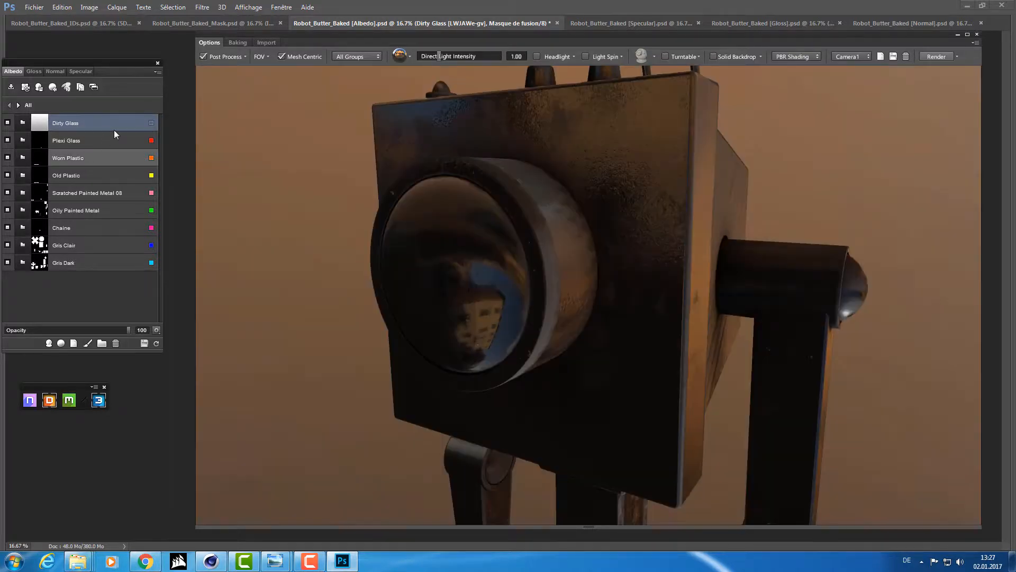
pyautogui.click(151, 123)
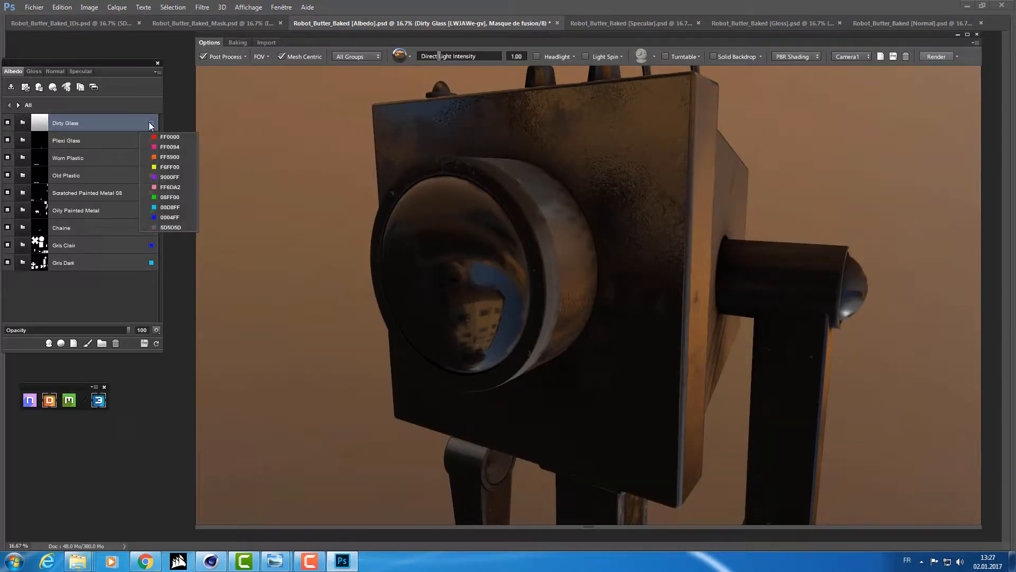
pyautogui.click(160, 179)
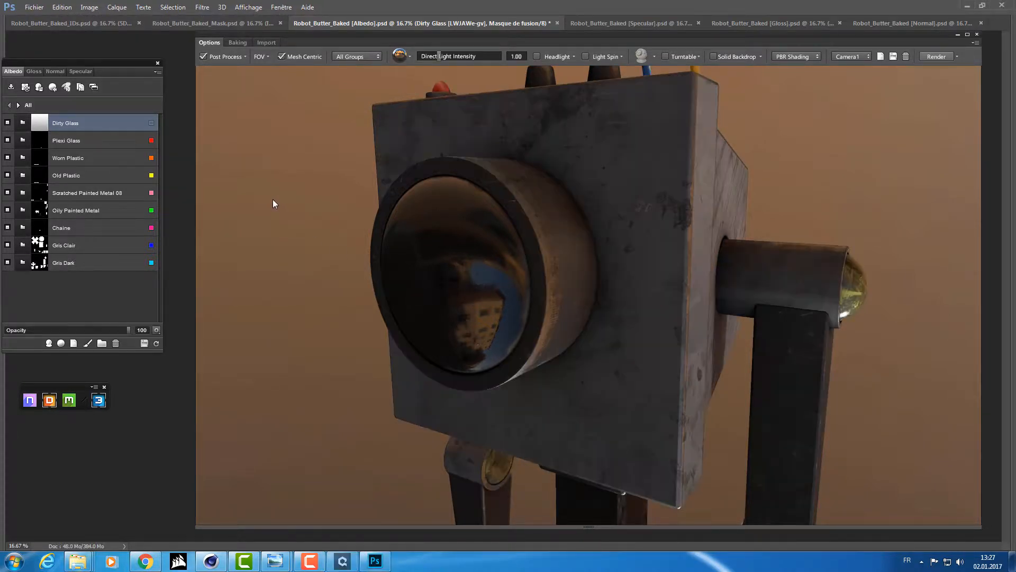
pyautogui.moveTo(327, 209); pyautogui.dragTo(218, 197)
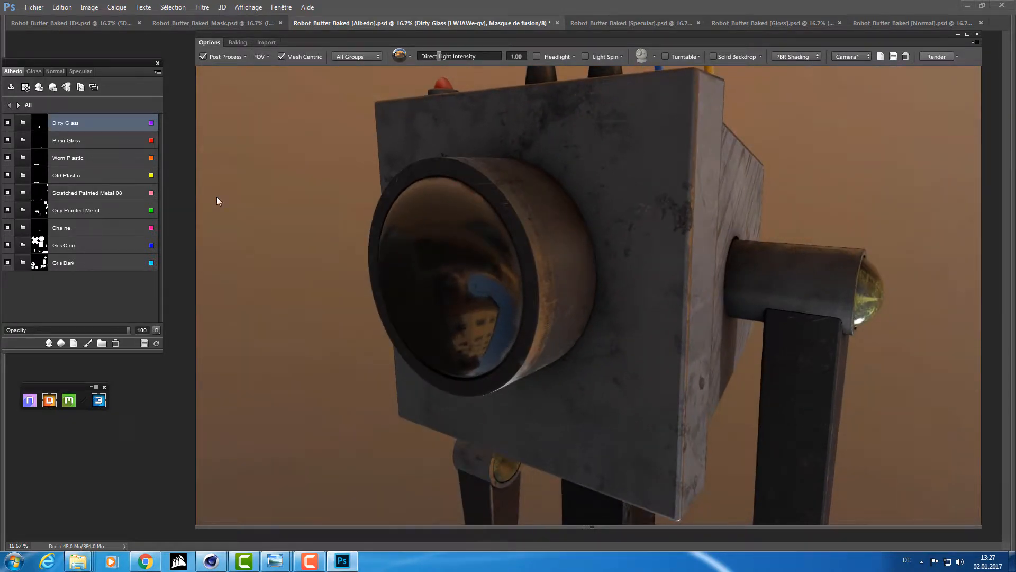
# Open the Dirty Glass group and compare the lens with the Dirt layer hidden and shown
pyautogui.click(23, 122)
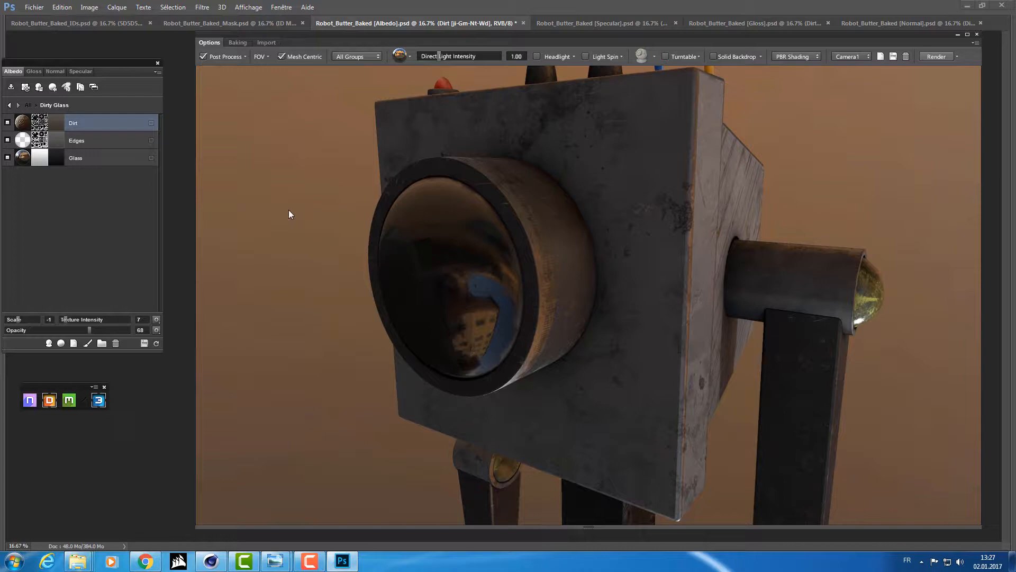
pyautogui.moveTo(288, 210); pyautogui.dragTo(431, 297)
pyautogui.click(8, 123)
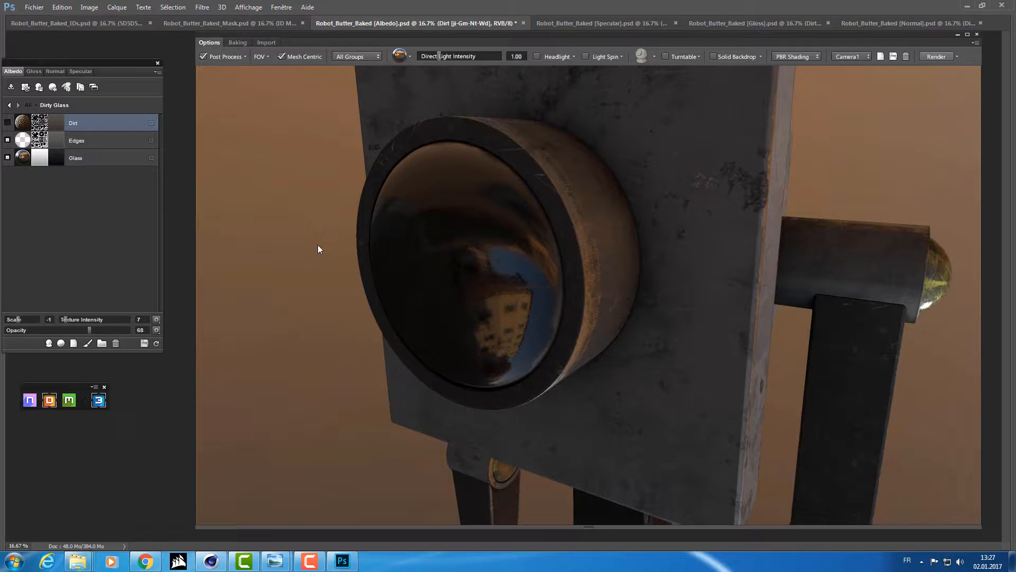
pyautogui.moveTo(317, 249); pyautogui.dragTo(682, 236)
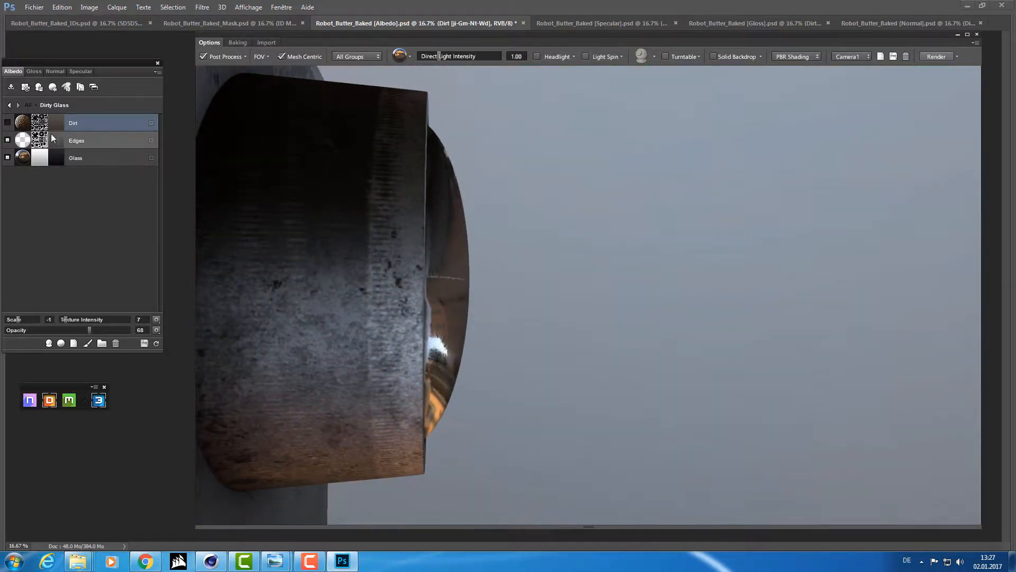
pyautogui.click(7, 127)
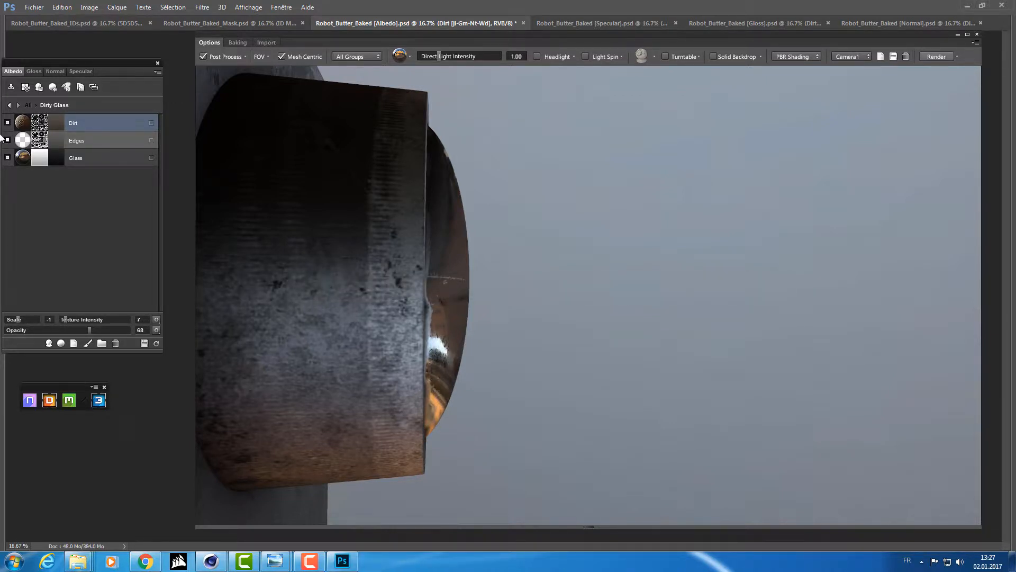
# Examine the lens up close with the Edges layer hidden and shown to judge its scratches
pyautogui.click(8, 140)
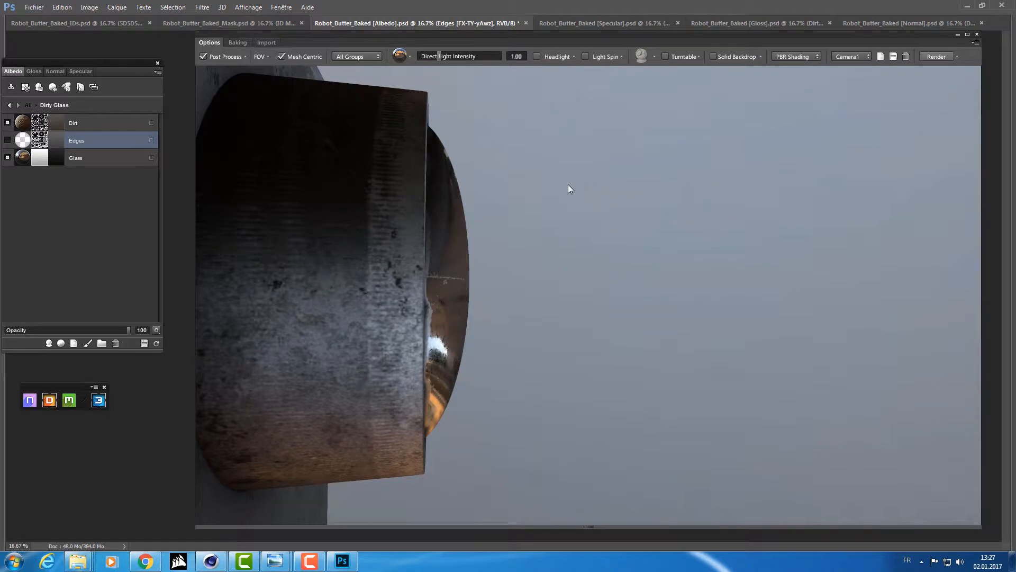
pyautogui.hotkey('alt', 'shift')
pyautogui.moveTo(480, 220); pyautogui.dragTo(437, 234)
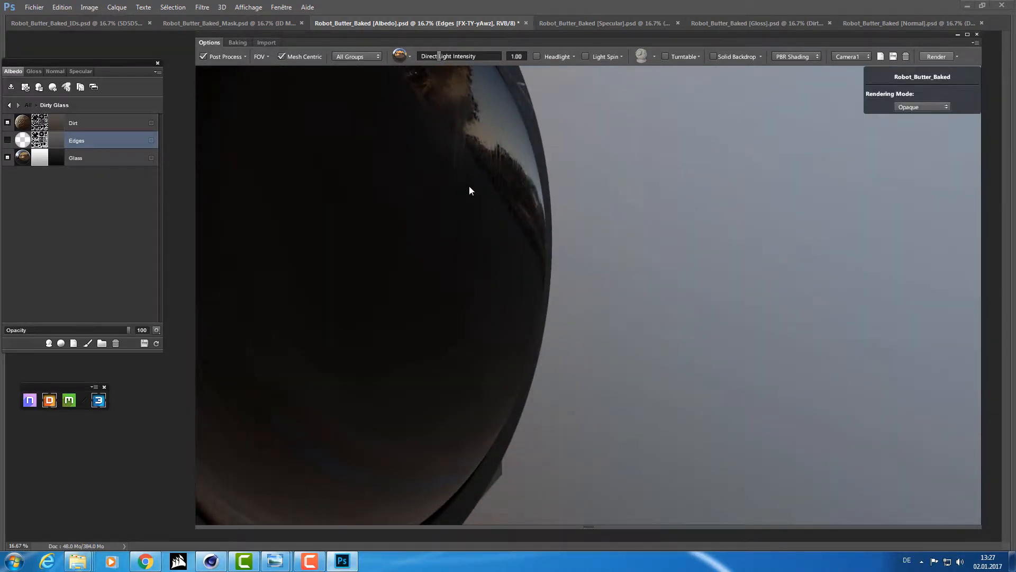
pyautogui.moveTo(469, 186); pyautogui.dragTo(524, 163)
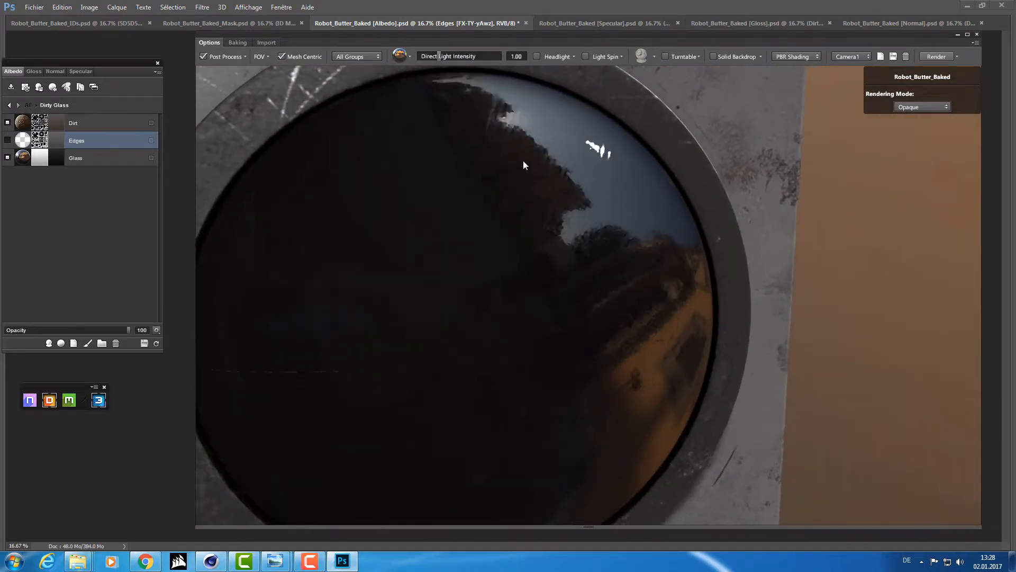
pyautogui.moveTo(573, 191)
pyautogui.mouseDown()
pyautogui.moveTo(579, 106)
pyautogui.moveTo(557, 182)
pyautogui.mouseUp()
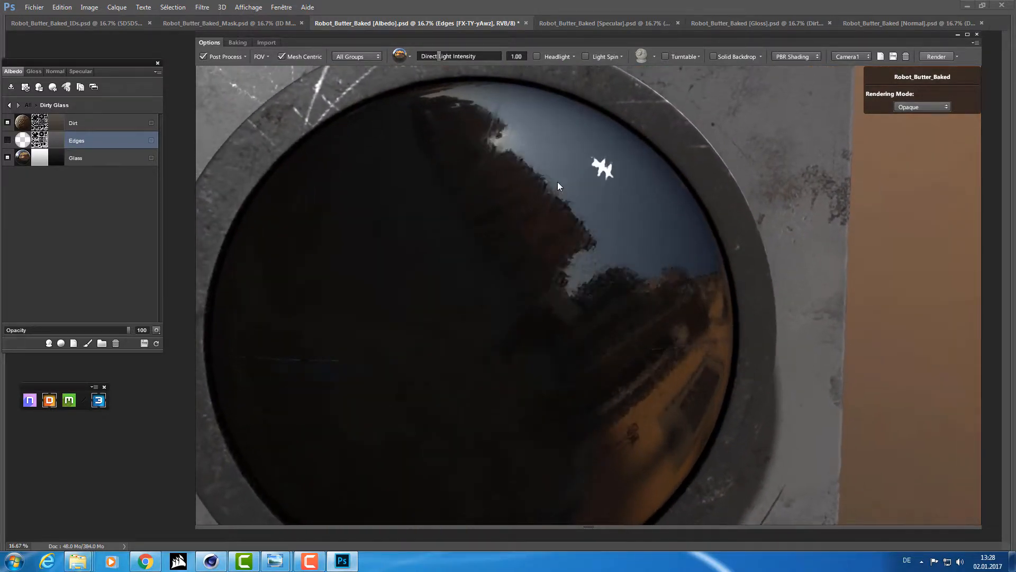
pyautogui.click(7, 140)
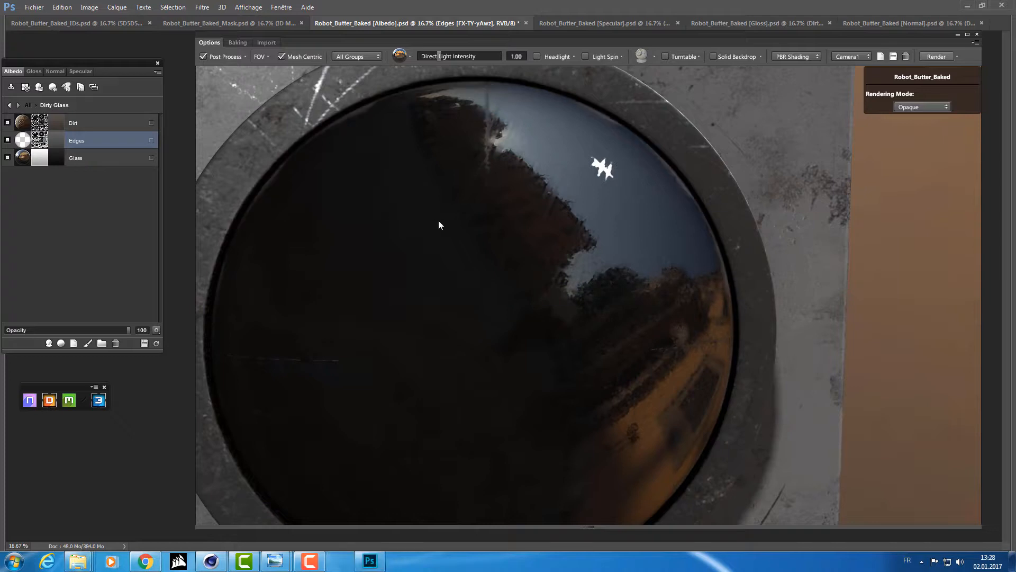
# Open the Edges layer's mask in the Dynamask Editor with full shaded painting and inspect the scratches on the lens
pyautogui.moveTo(436, 218); pyautogui.dragTo(439, 187)
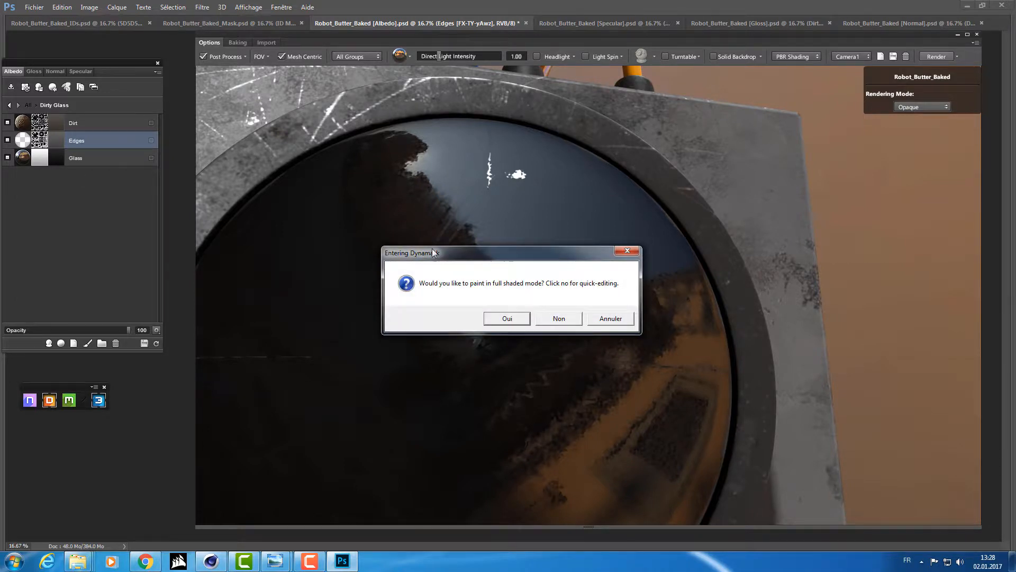
pyautogui.click(503, 317)
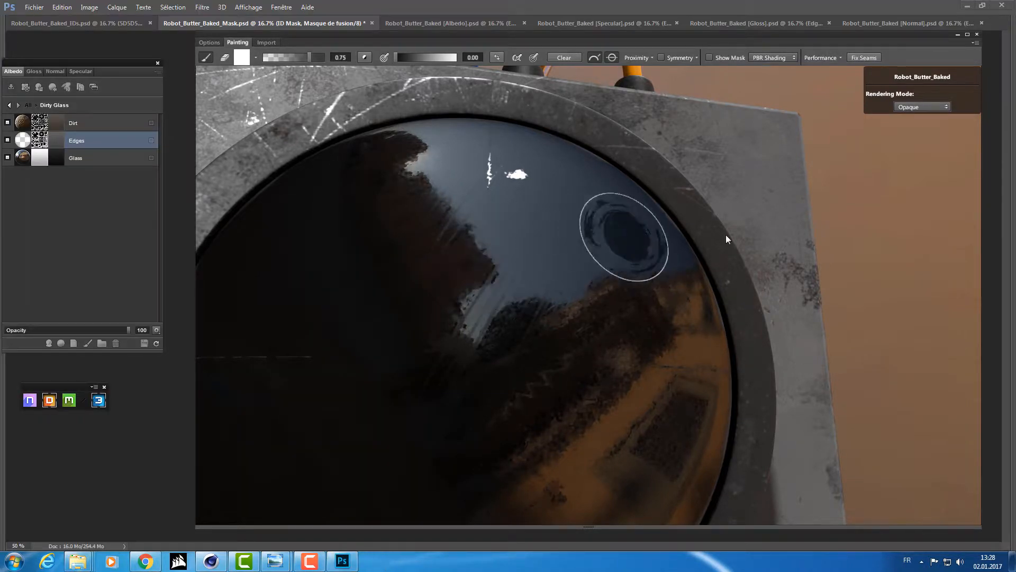
pyautogui.scroll(2, 862, 226)
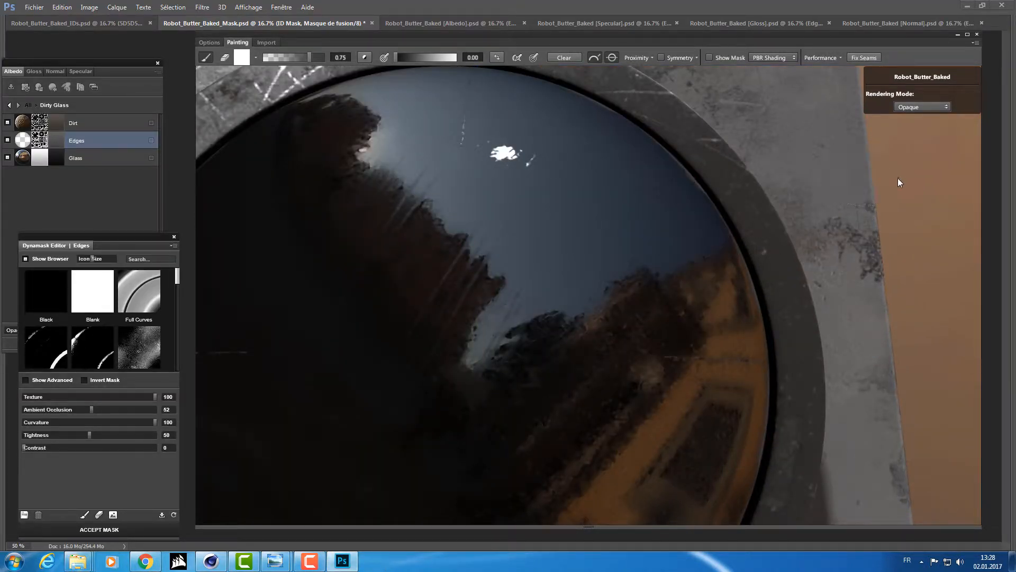
pyautogui.scroll(3, 898, 186)
pyautogui.moveTo(898, 187); pyautogui.dragTo(779, 204)
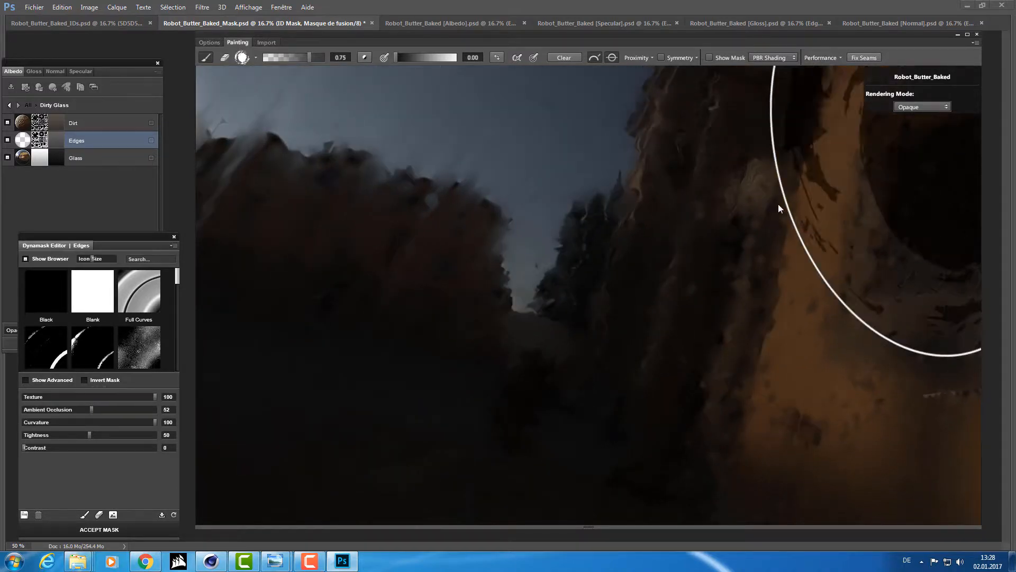
pyautogui.scroll(-10, 710, 236)
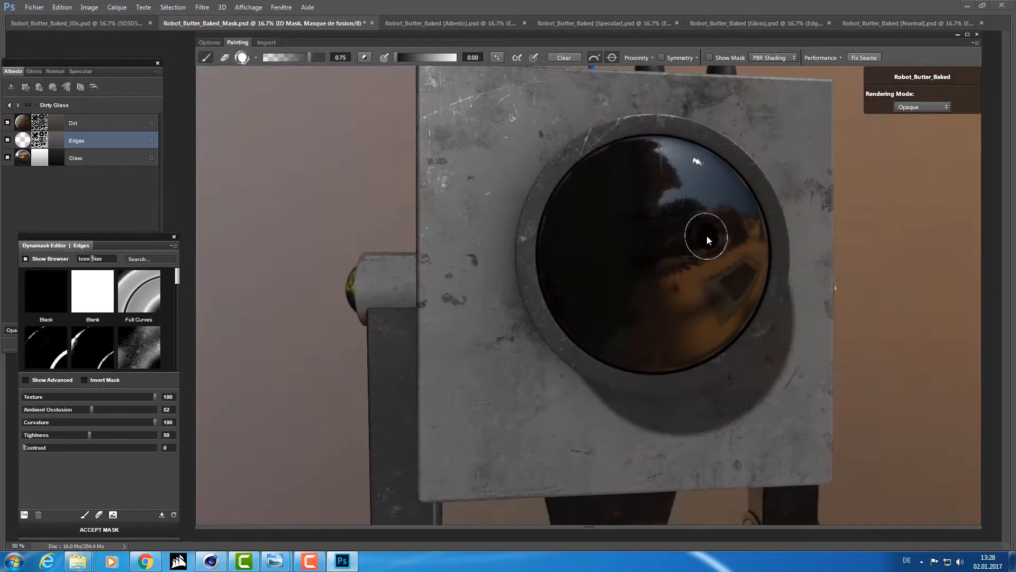
pyautogui.scroll(3, 706, 236)
pyautogui.moveTo(236, 112)
pyautogui.mouseDown()
pyautogui.moveTo(246, 138)
pyautogui.moveTo(249, 99)
pyautogui.mouseUp()
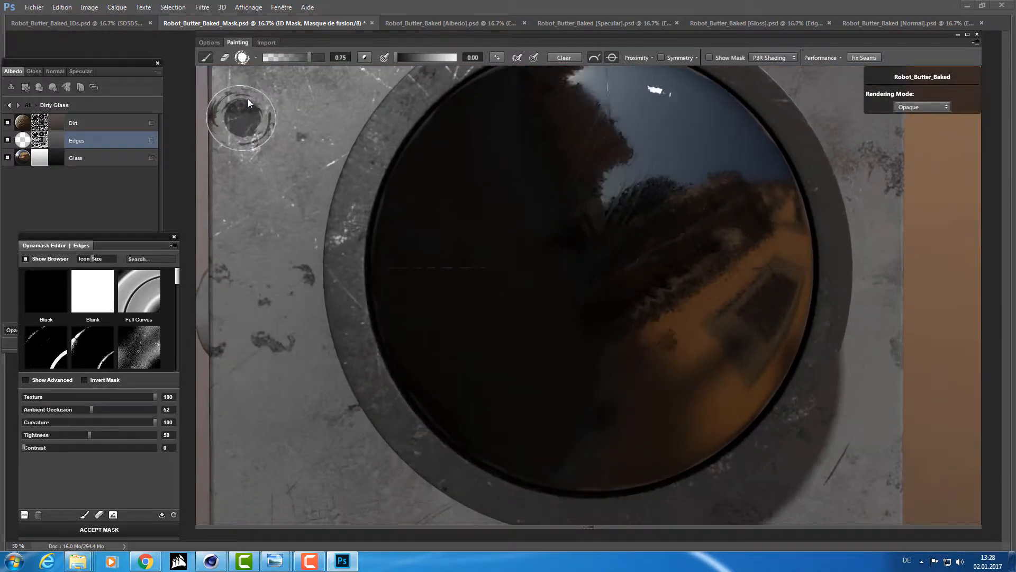
# Choose the fifth scratch brush tip in the Damage category and set the brush opacity to 0.52
pyautogui.click(256, 57)
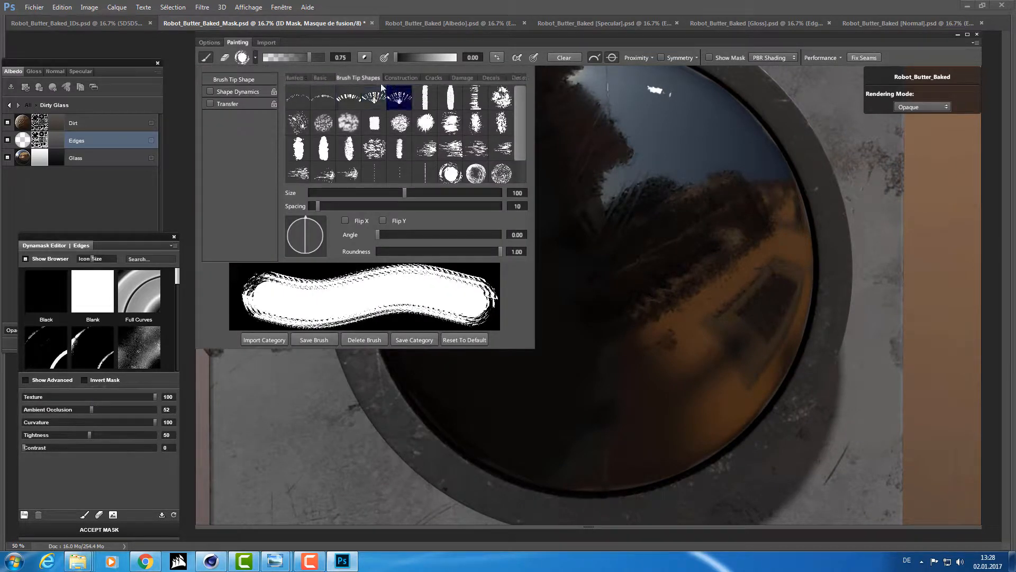
pyautogui.click(383, 76)
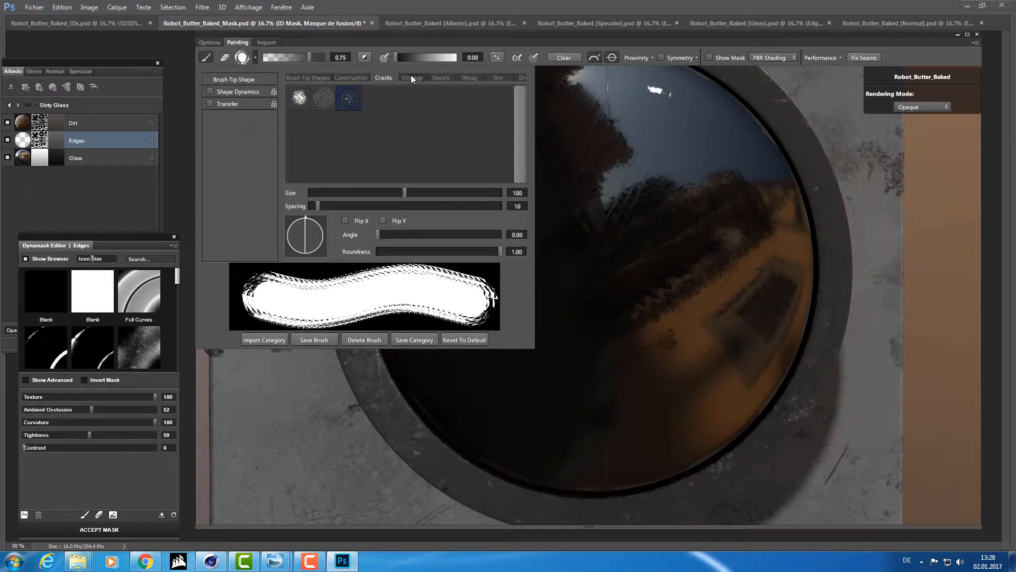
pyautogui.click(411, 76)
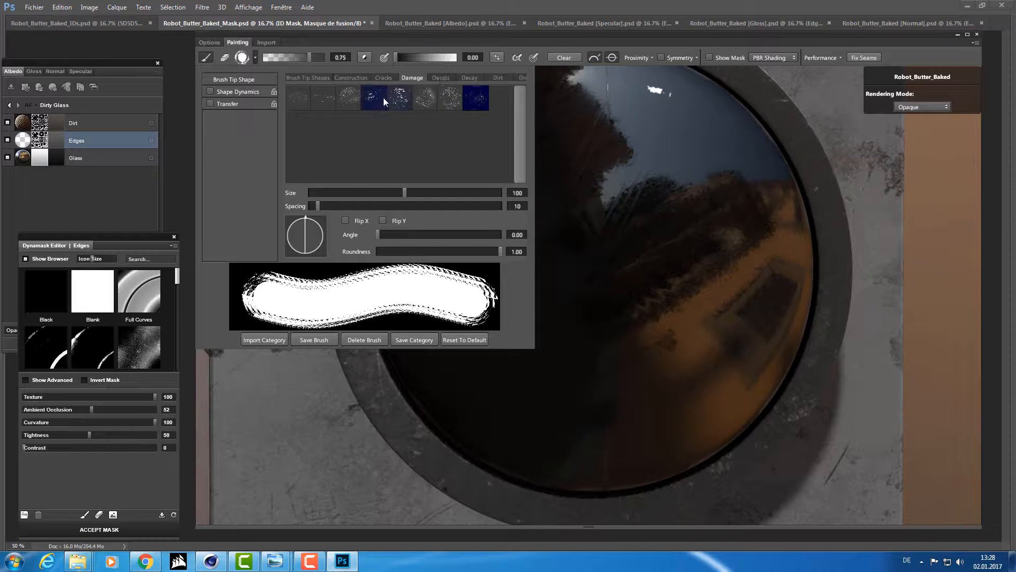
pyautogui.click(386, 98)
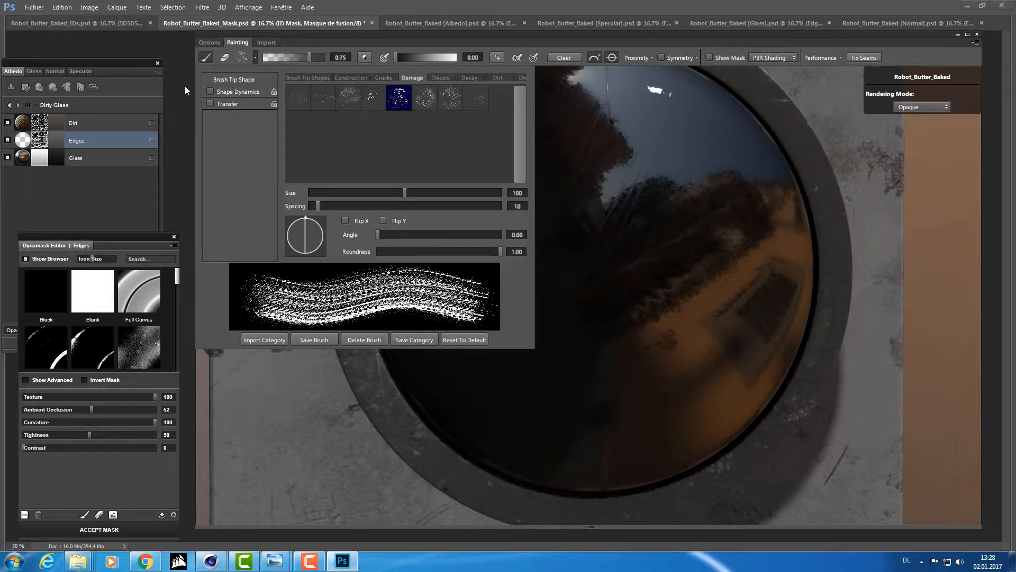
pyautogui.moveTo(319, 58); pyautogui.dragTo(295, 58)
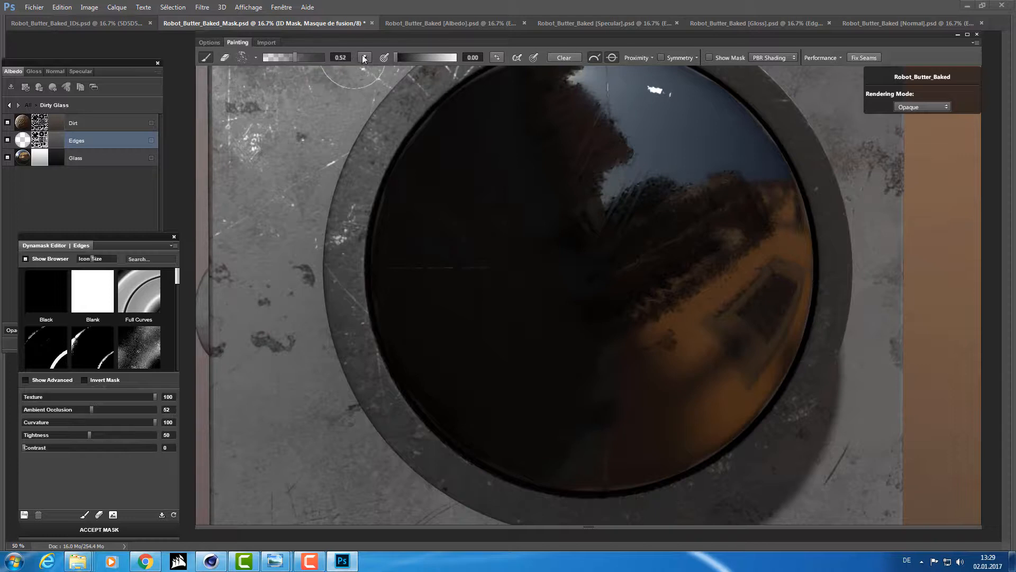
# Enlarge the damage brush to size 899, set its paint value to 1.00 and try it over the lens
pyautogui.click(249, 57)
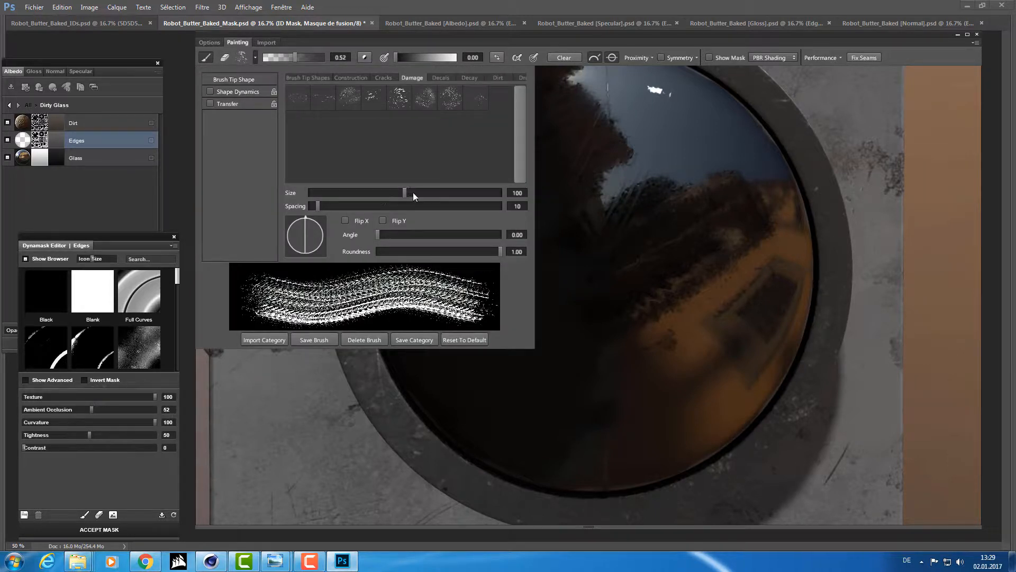
pyautogui.moveTo(413, 193); pyautogui.dragTo(481, 192)
pyautogui.click(652, 221)
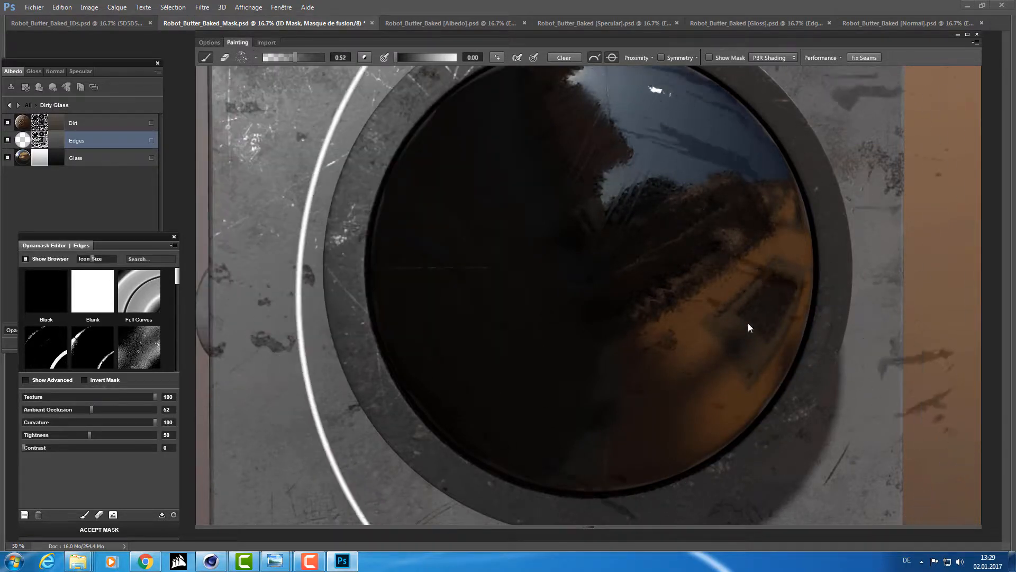
pyautogui.moveTo(748, 323)
pyautogui.mouseDown()
pyautogui.moveTo(665, 244)
pyautogui.moveTo(627, 253)
pyautogui.moveTo(716, 186)
pyautogui.moveTo(694, 208)
pyautogui.mouseUp()
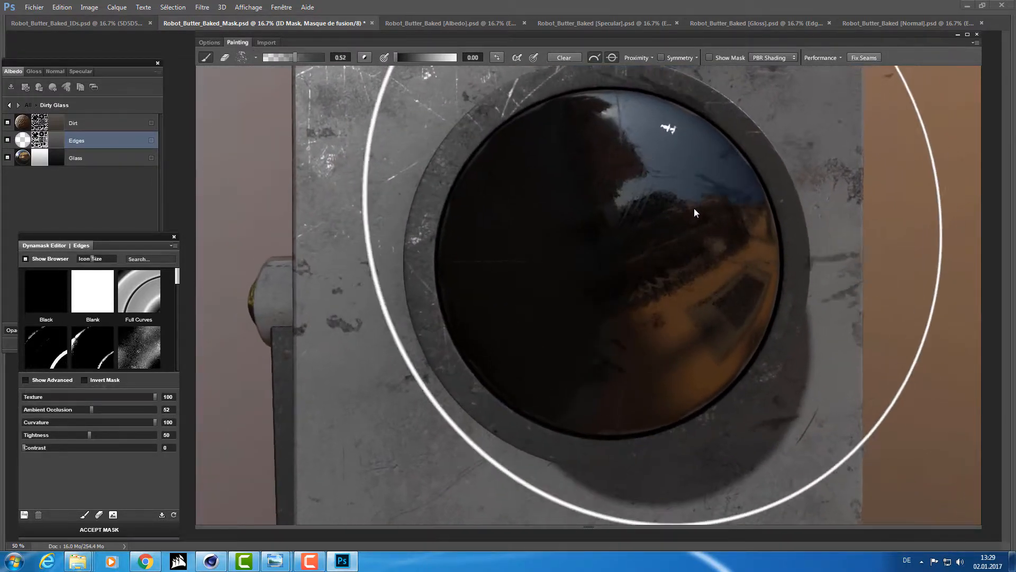
pyautogui.moveTo(434, 56); pyautogui.dragTo(470, 56)
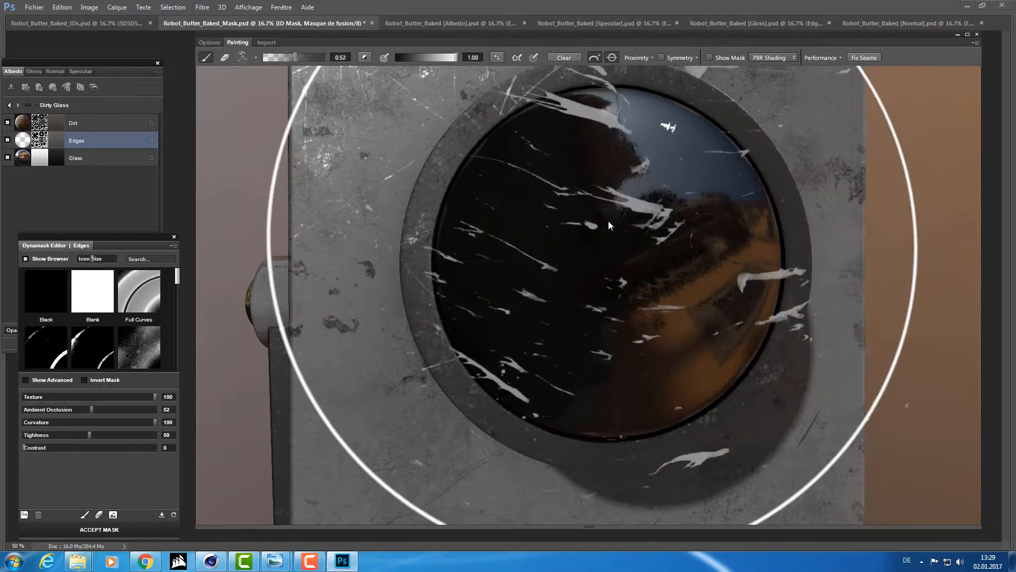
pyautogui.click(641, 217)
pyautogui.moveTo(316, 149)
pyautogui.mouseDown()
pyautogui.moveTo(288, 113)
pyautogui.moveTo(271, 113)
pyautogui.moveTo(300, 128)
pyautogui.moveTo(338, 115)
pyautogui.moveTo(347, 74)
pyautogui.moveTo(313, 65)
pyautogui.moveTo(314, 100)
pyautogui.moveTo(332, 116)
pyautogui.moveTo(324, 132)
pyautogui.moveTo(472, 75)
pyautogui.moveTo(681, 55)
pyautogui.moveTo(620, 43)
pyautogui.moveTo(558, 55)
pyautogui.moveTo(542, 76)
pyautogui.moveTo(313, 62)
pyautogui.moveTo(417, 55)
pyautogui.mouseUp()
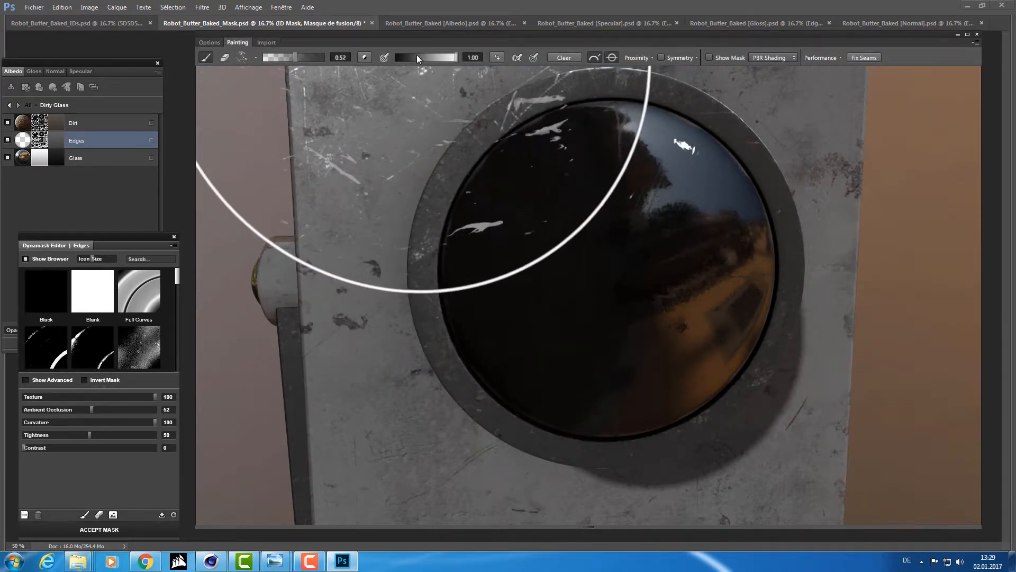
# Lower the brush opacity to 0.19 and switch to the seventh Damage brush tip with finer scratches for the lens
pyautogui.moveTo(295, 57); pyautogui.dragTo(275, 58)
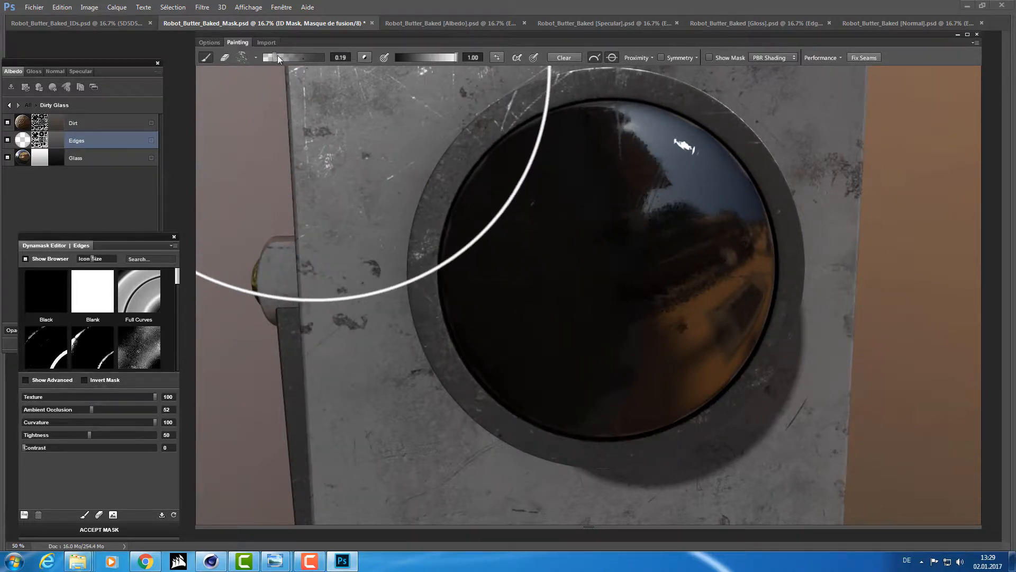
pyautogui.click(255, 58)
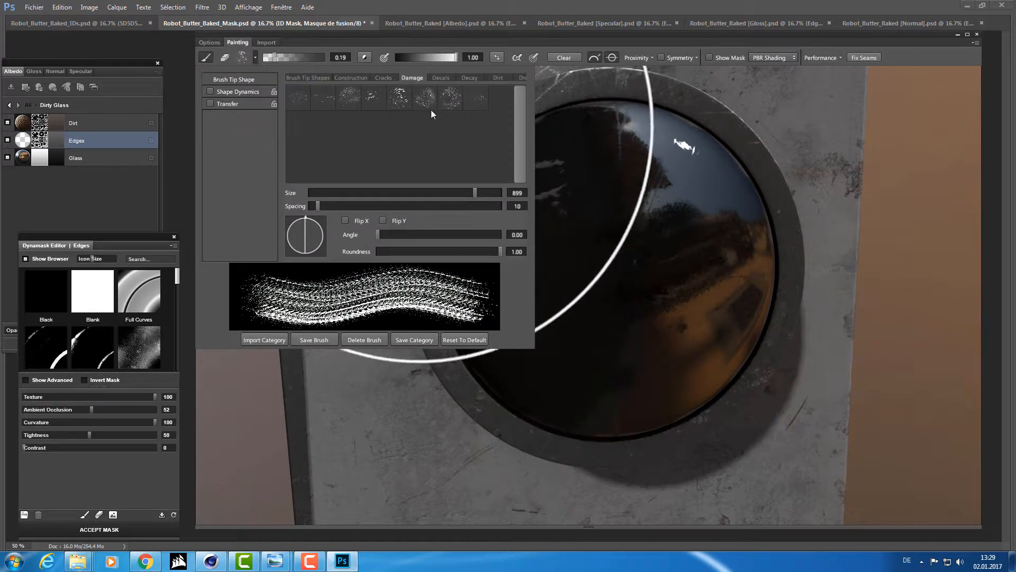
pyautogui.click(450, 98)
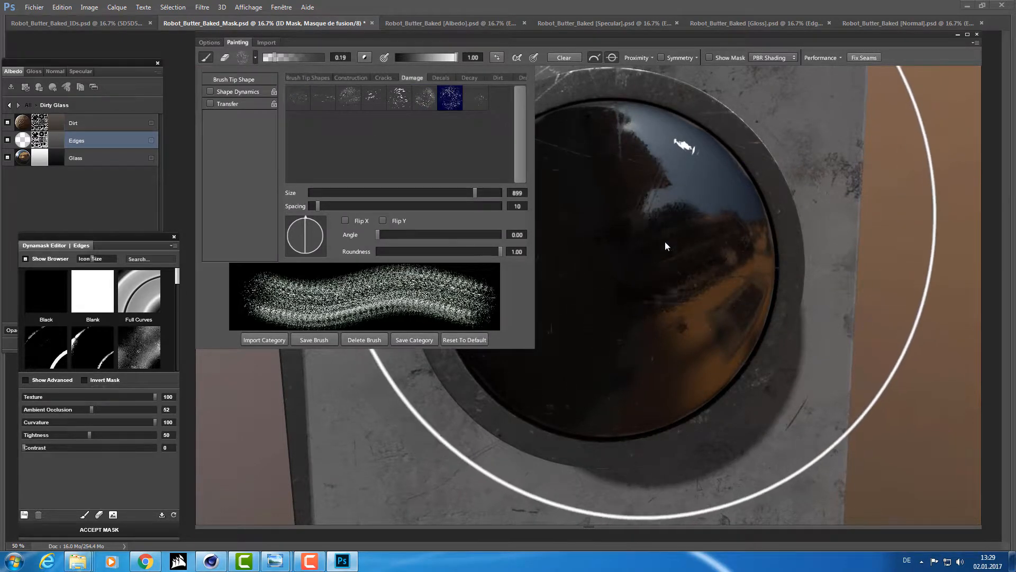
pyautogui.click(688, 234)
pyautogui.moveTo(869, 357)
pyautogui.mouseDown()
pyautogui.moveTo(808, 338)
pyautogui.moveTo(898, 337)
pyautogui.moveTo(869, 358)
pyautogui.mouseUp()
pyautogui.scroll(-3, 826, 330)
pyautogui.scroll(3, 870, 358)
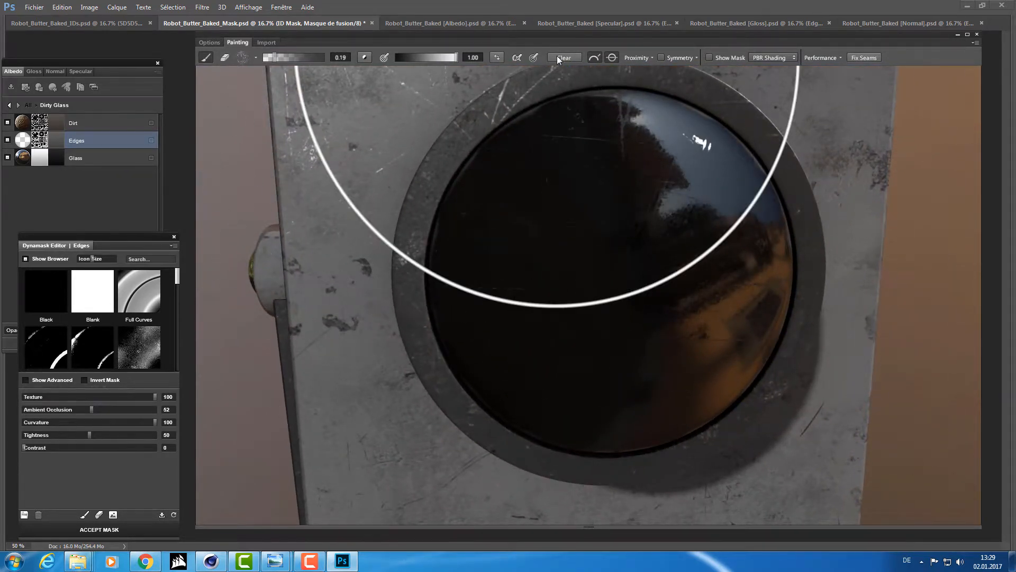
# Set the brush opacity to 0.50, paint fine scratches across the lens and check them from several angles
pyautogui.click(289, 57)
pyautogui.click(294, 58)
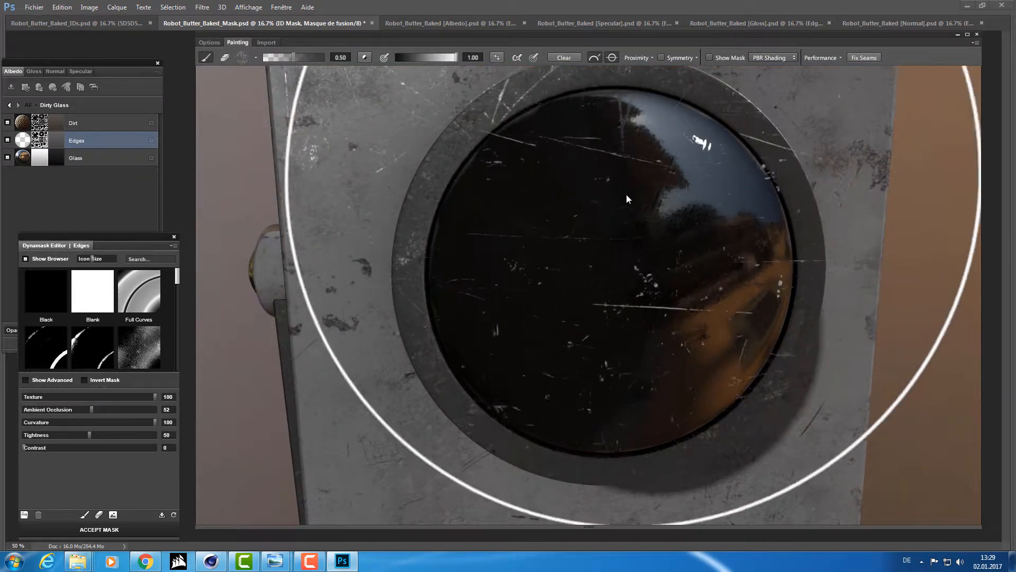
pyautogui.moveTo(829, 276)
pyautogui.mouseDown()
pyautogui.moveTo(810, 251)
pyautogui.moveTo(829, 236)
pyautogui.moveTo(832, 268)
pyautogui.moveTo(861, 248)
pyautogui.moveTo(832, 283)
pyautogui.mouseUp()
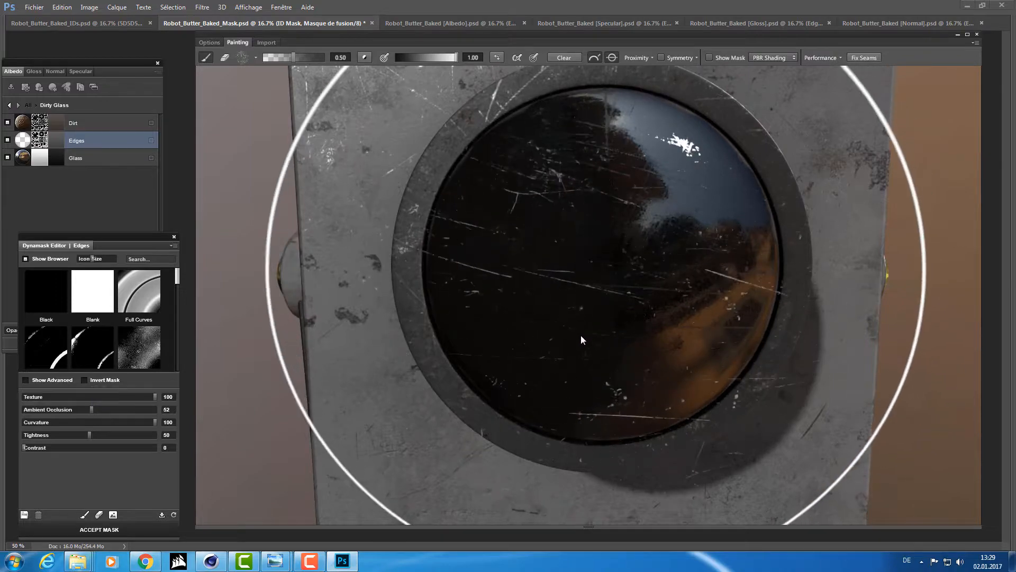
pyautogui.moveTo(845, 359); pyautogui.dragTo(805, 215)
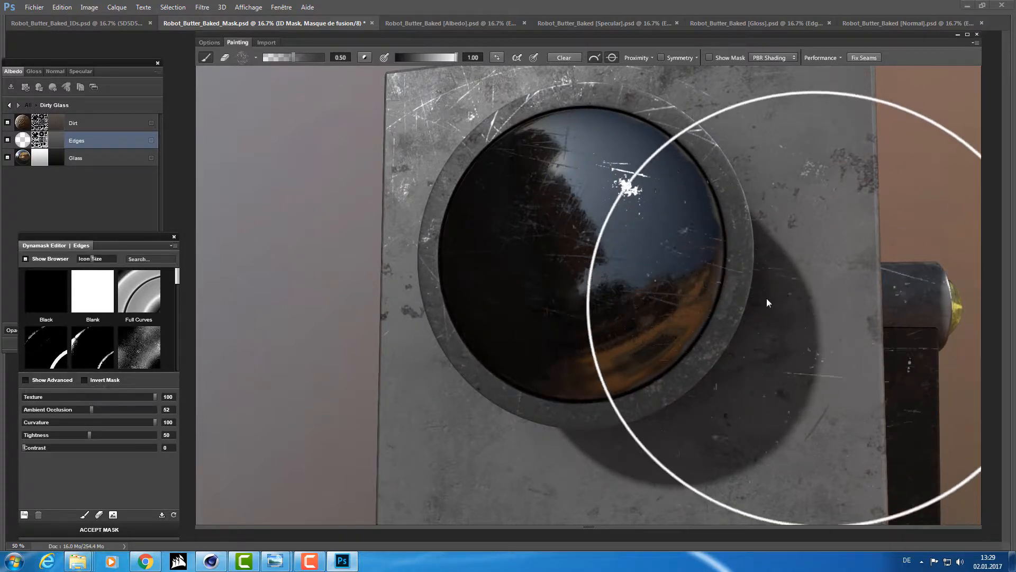
pyautogui.moveTo(798, 415)
pyautogui.mouseDown()
pyautogui.moveTo(806, 428)
pyautogui.moveTo(723, 313)
pyautogui.moveTo(641, 249)
pyautogui.moveTo(642, 334)
pyautogui.moveTo(625, 323)
pyautogui.mouseUp()
pyautogui.moveTo(259, 114)
pyautogui.mouseDown()
pyautogui.moveTo(239, 87)
pyautogui.moveTo(205, 92)
pyautogui.moveTo(272, 116)
pyautogui.mouseUp()
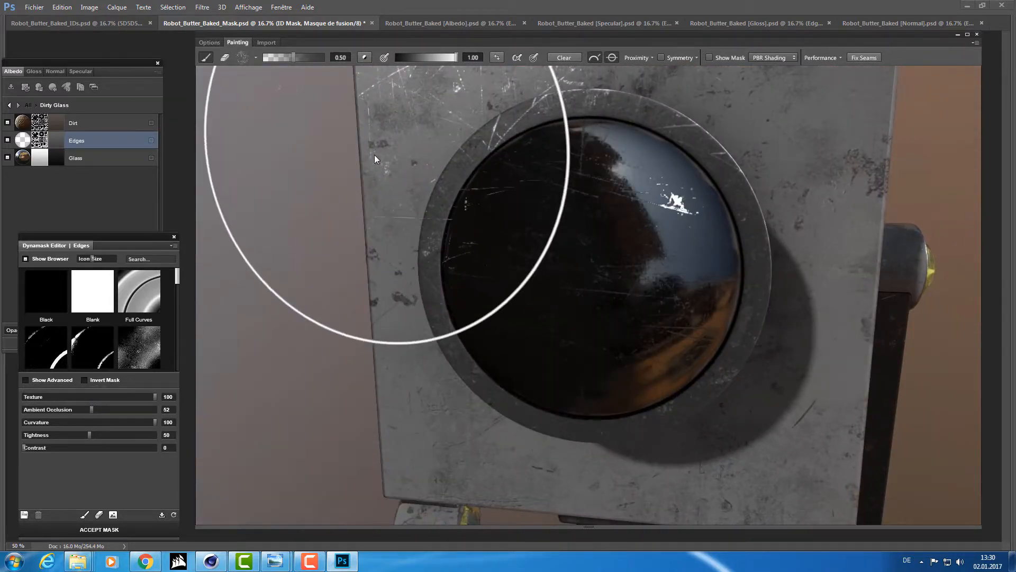
# Compare the other Damage brush tips, choose the last one and set its size to 624 and opacity to 1.00
pyautogui.moveTo(373, 155)
pyautogui.mouseDown()
pyautogui.moveTo(348, 161)
pyautogui.moveTo(309, 63)
pyautogui.moveTo(316, 58)
pyautogui.mouseUp()
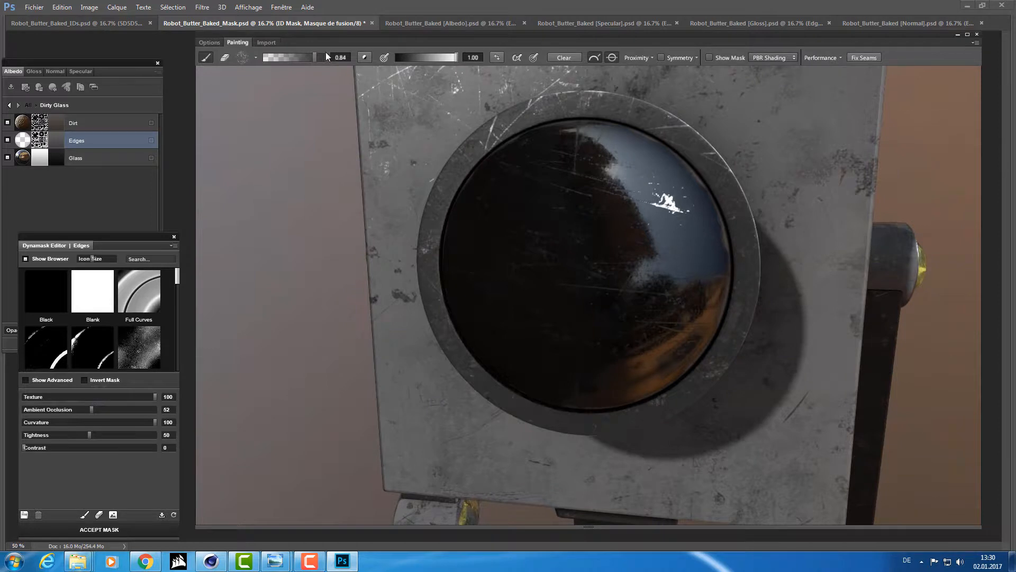
pyautogui.click(256, 58)
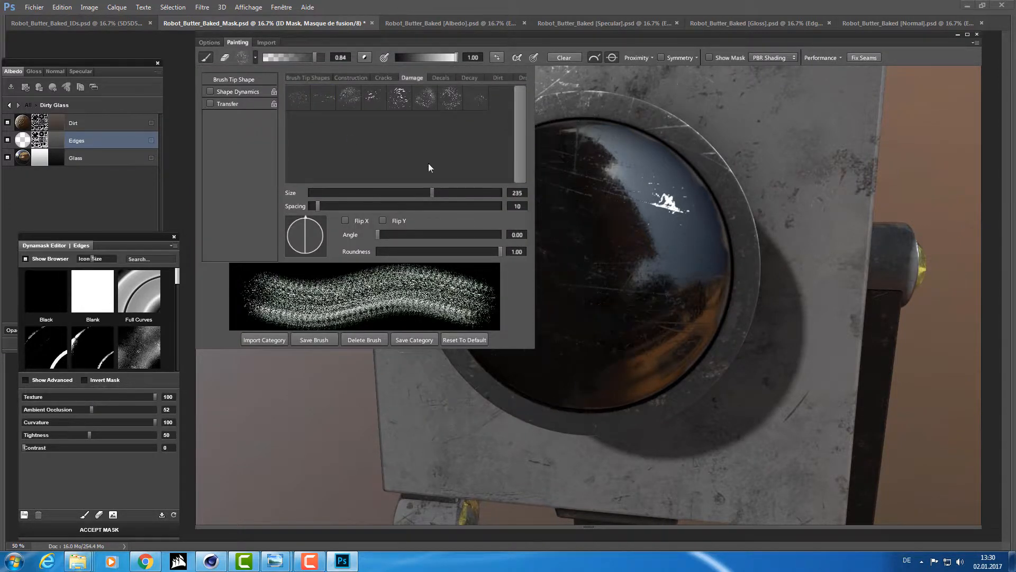
pyautogui.click(424, 98)
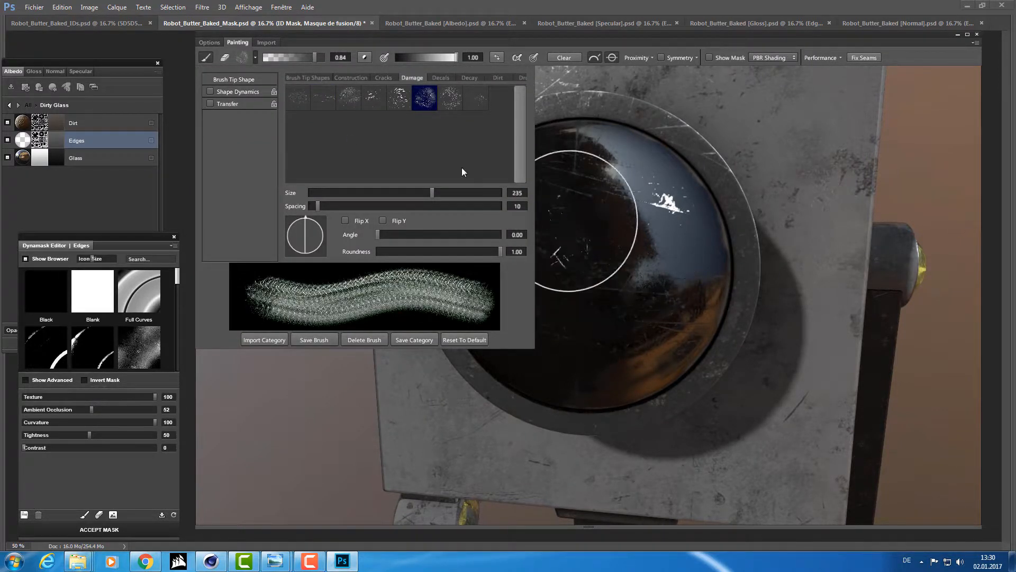
pyautogui.click(455, 107)
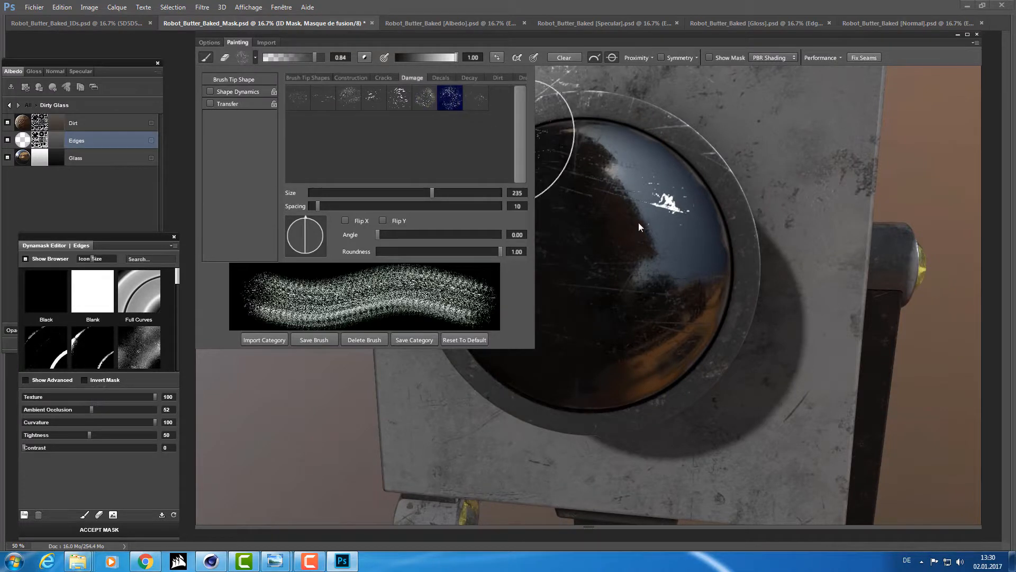
pyautogui.click(475, 93)
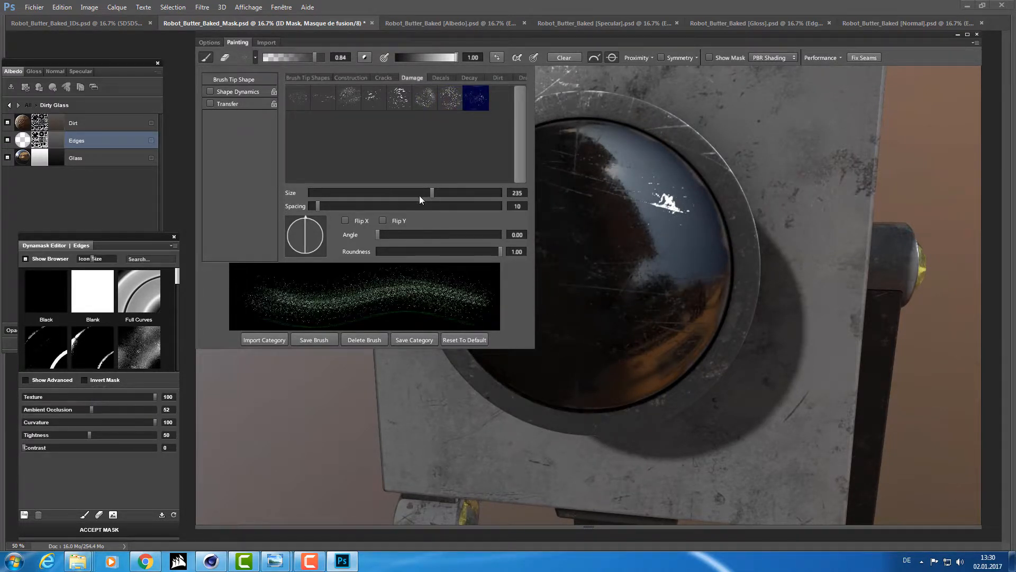
pyautogui.moveTo(419, 196)
pyautogui.mouseDown()
pyautogui.moveTo(485, 194)
pyautogui.moveTo(630, 231)
pyautogui.moveTo(491, 208)
pyautogui.moveTo(460, 191)
pyautogui.moveTo(484, 191)
pyautogui.moveTo(461, 193)
pyautogui.mouseUp()
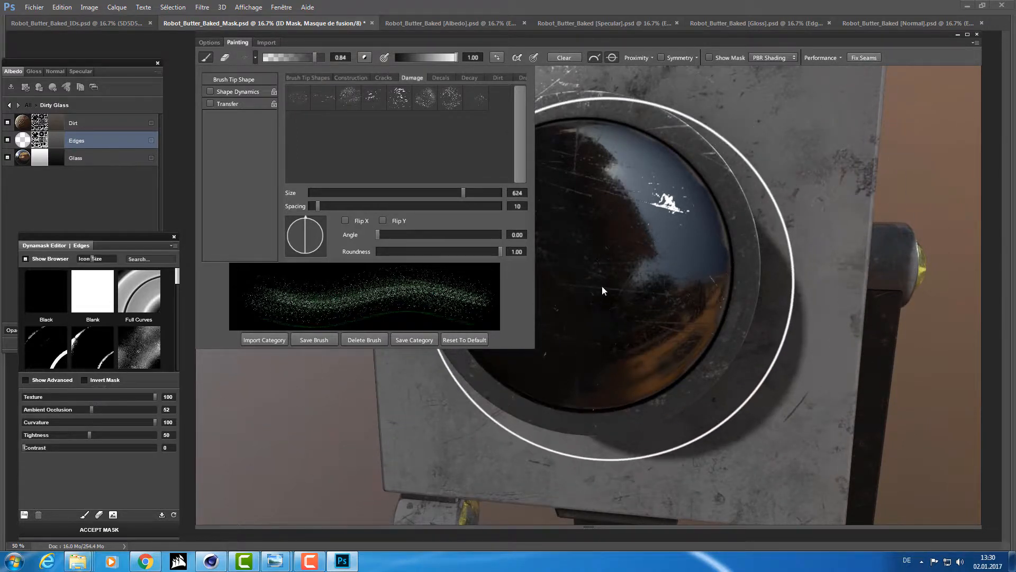
pyautogui.moveTo(317, 59); pyautogui.dragTo(334, 58)
# Check the scratched lens up close and on the whole robot, and accept the edited Edges mask
pyautogui.moveTo(568, 188); pyautogui.dragTo(585, 178)
pyautogui.moveTo(405, 280)
pyautogui.mouseDown()
pyautogui.moveTo(389, 278)
pyautogui.moveTo(393, 329)
pyautogui.moveTo(443, 272)
pyautogui.moveTo(402, 253)
pyautogui.moveTo(412, 238)
pyautogui.moveTo(321, 328)
pyautogui.moveTo(540, 205)
pyautogui.moveTo(673, 231)
pyautogui.moveTo(647, 243)
pyautogui.moveTo(647, 169)
pyautogui.moveTo(656, 205)
pyautogui.moveTo(779, 132)
pyautogui.moveTo(633, 238)
pyautogui.moveTo(658, 95)
pyautogui.moveTo(636, 190)
pyautogui.mouseUp()
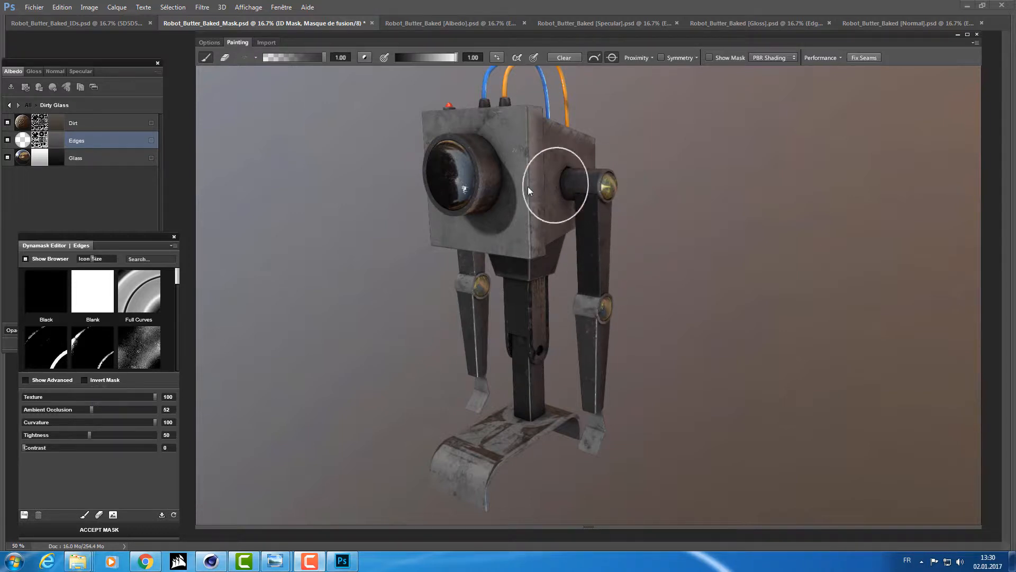
pyautogui.moveTo(671, 156); pyautogui.dragTo(697, 150)
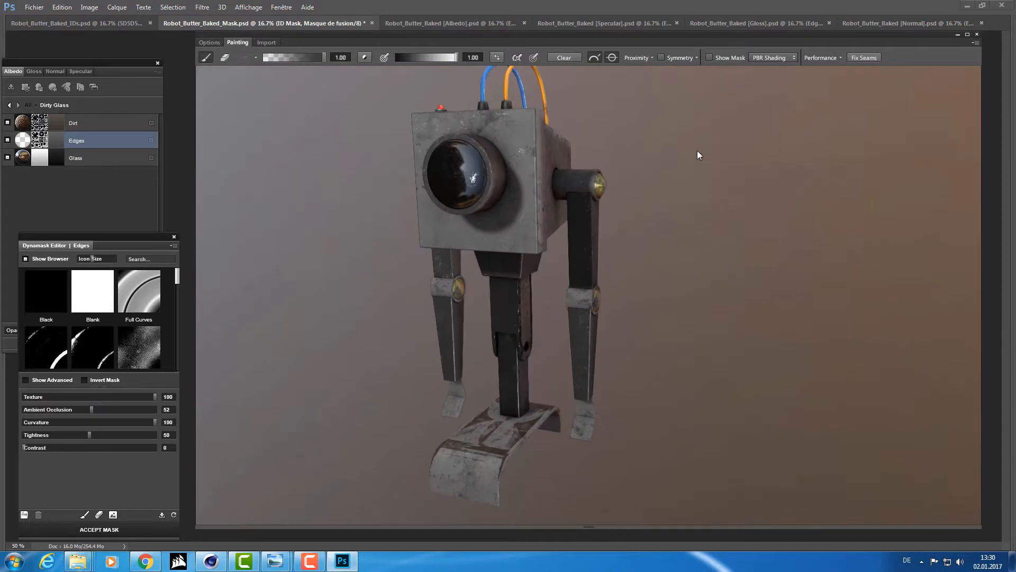
pyautogui.click(75, 525)
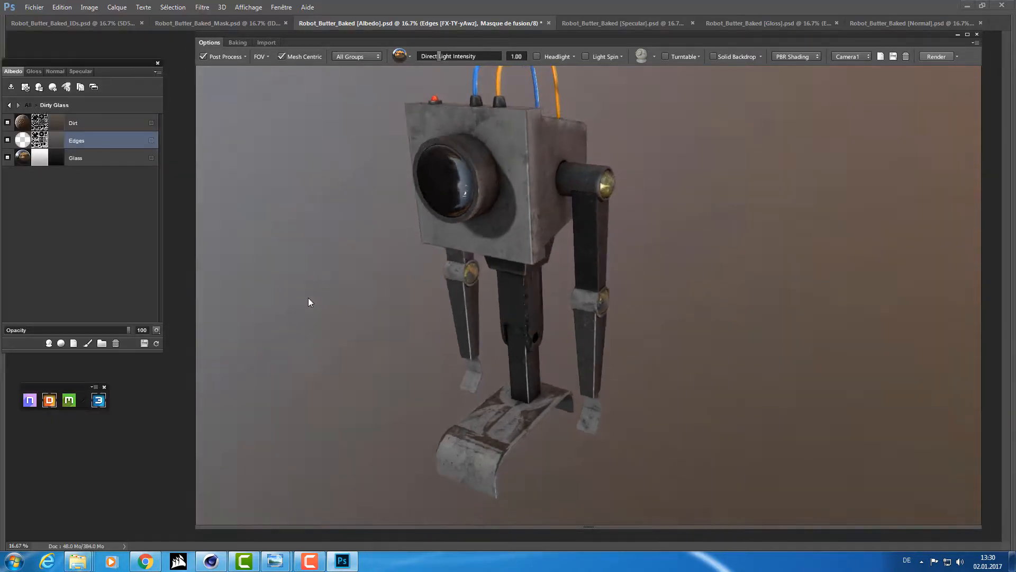
# Look over the robot's foot plate, return to the list of all material groups and open the Gris_Clair group
pyautogui.moveTo(308, 298); pyautogui.dragTo(548, 271)
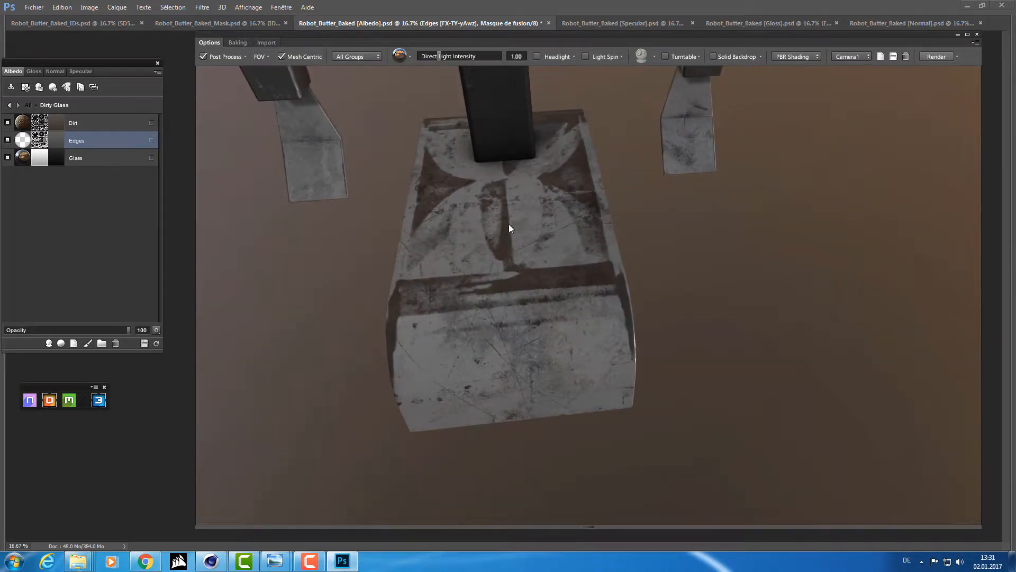
pyautogui.moveTo(509, 225); pyautogui.dragTo(440, 213)
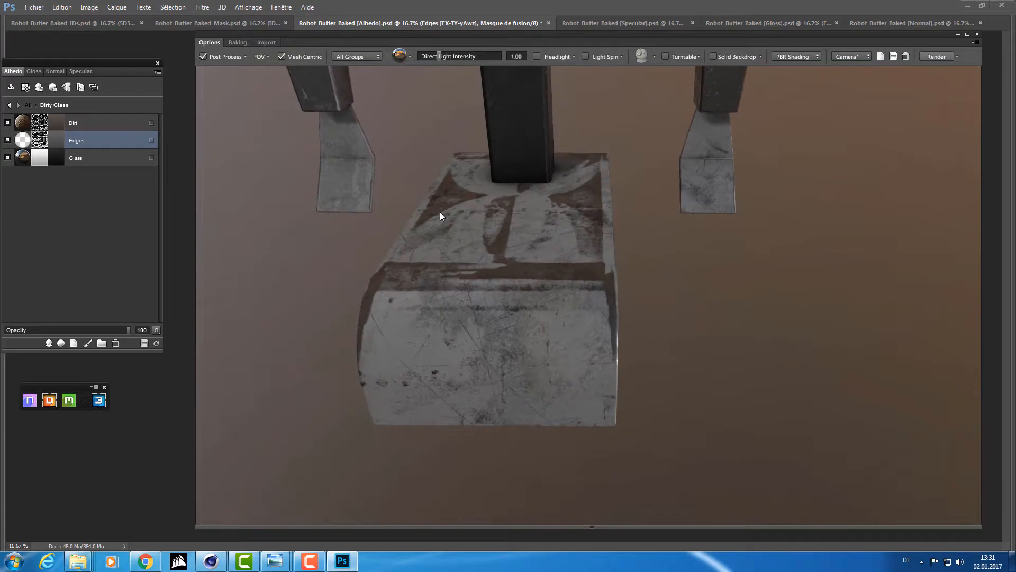
pyautogui.click(9, 105)
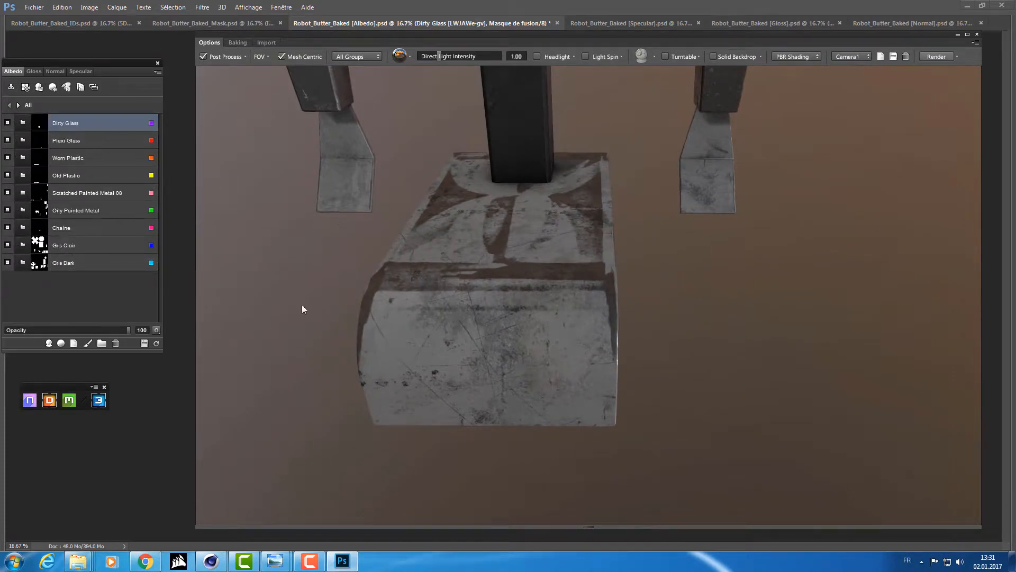
pyautogui.press('c')
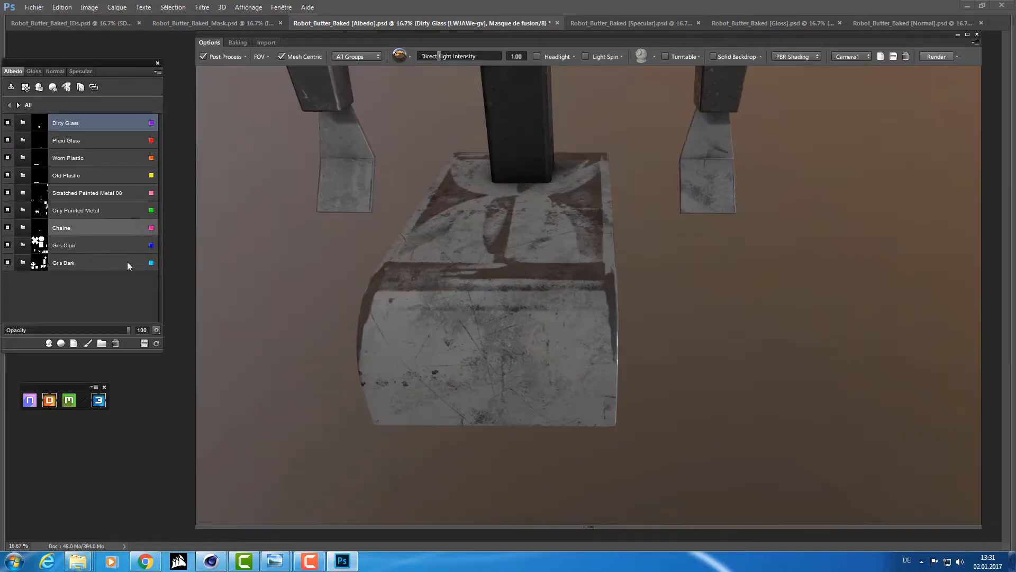
pyautogui.click(118, 248)
pyautogui.click(23, 245)
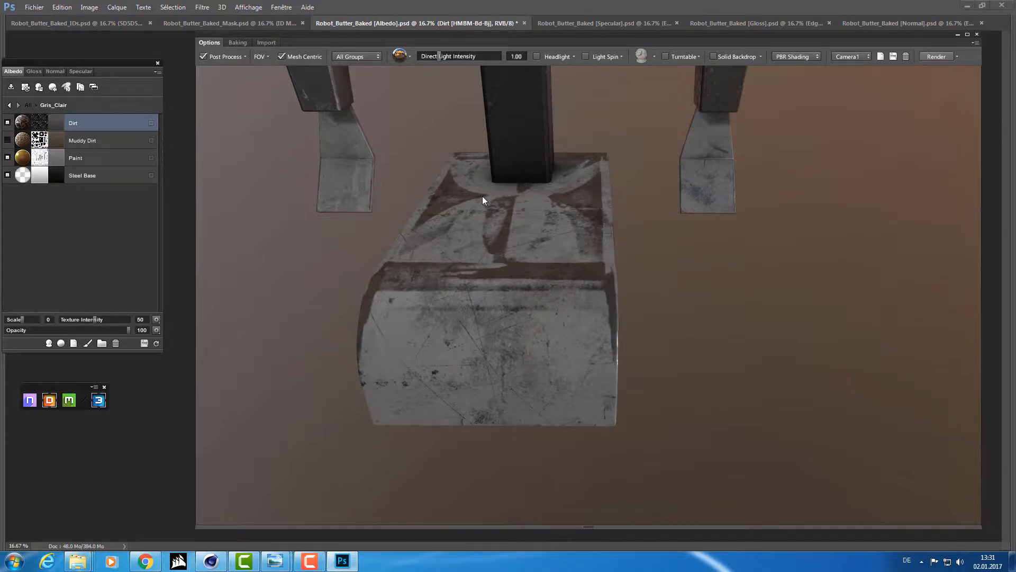
# Examine the worn paint and dirt on the robot's light grey foot plate from several angles
pyautogui.moveTo(483, 200); pyautogui.dragTo(477, 128)
pyautogui.moveTo(468, 183); pyautogui.dragTo(442, 189)
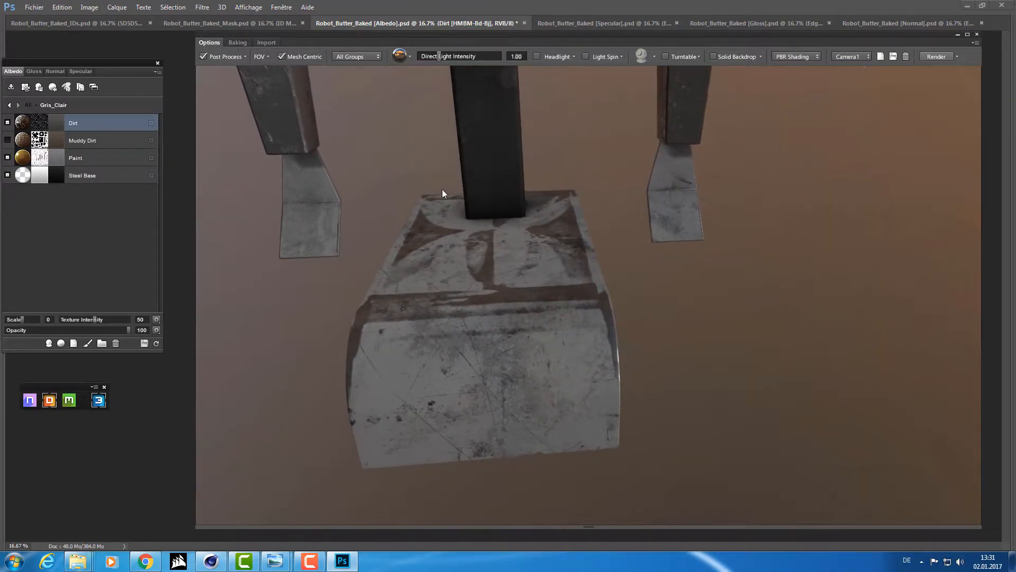
pyautogui.click(958, 55)
pyautogui.moveTo(468, 254)
pyautogui.mouseDown()
pyautogui.moveTo(458, 250)
pyautogui.moveTo(467, 264)
pyautogui.mouseUp()
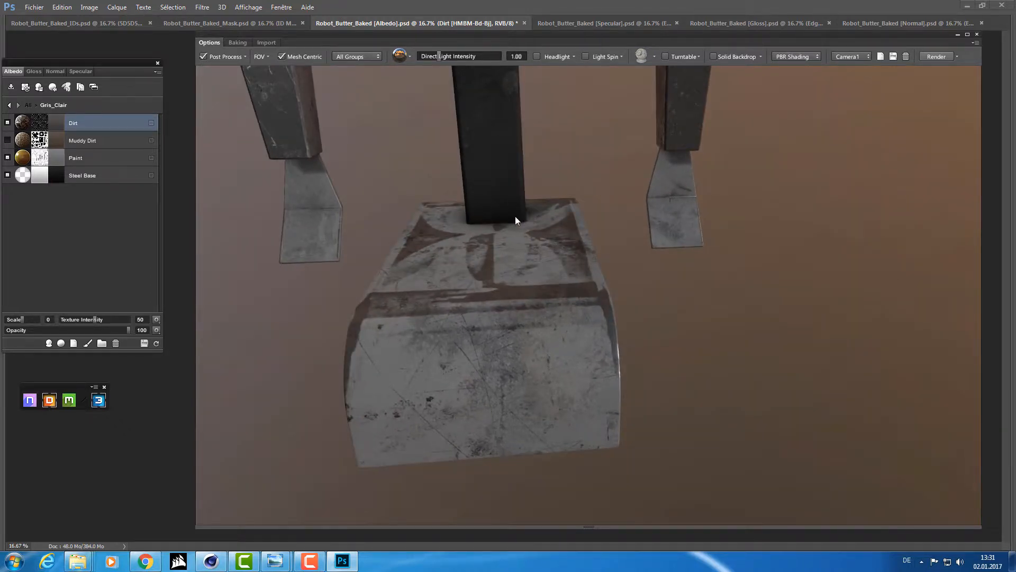
pyautogui.moveTo(517, 219); pyautogui.dragTo(547, 224)
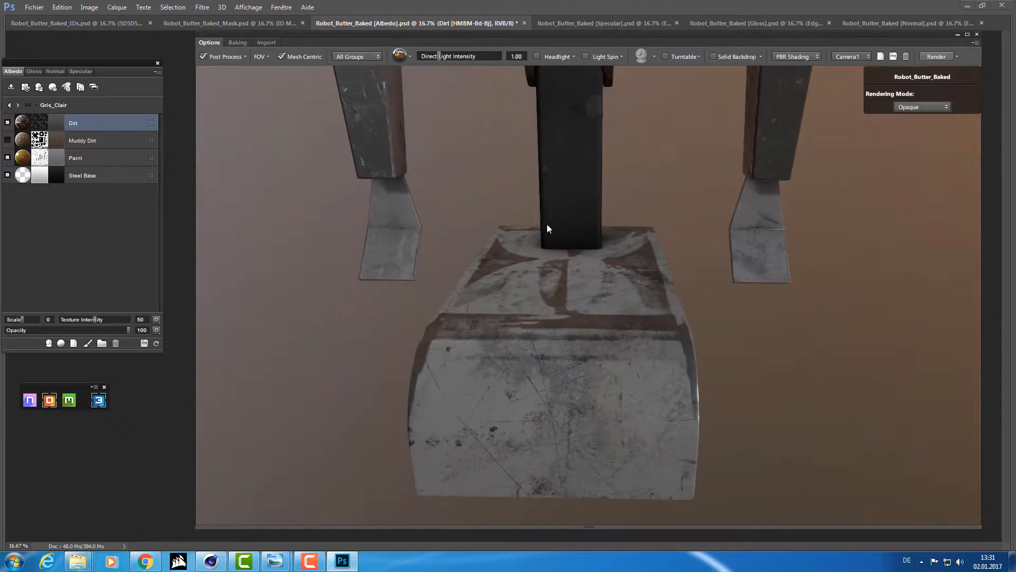
# Try the Transparent rendering mode on the robot's foot plate, and switch back to Opaque
pyautogui.click(918, 107)
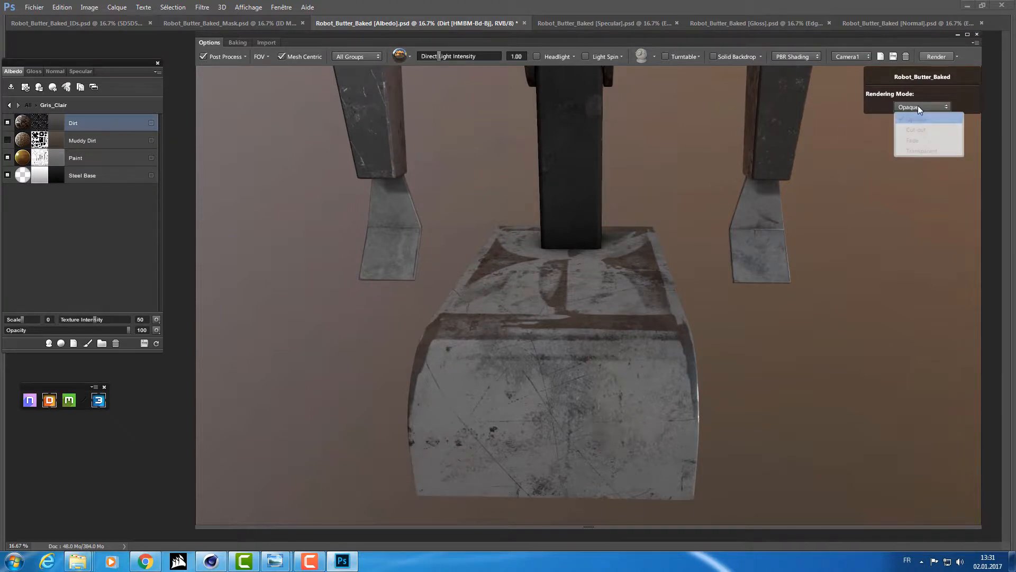
pyautogui.click(918, 150)
pyautogui.moveTo(671, 179)
pyautogui.mouseDown()
pyautogui.moveTo(700, 186)
pyautogui.moveTo(665, 177)
pyautogui.mouseUp()
pyautogui.click(584, 299)
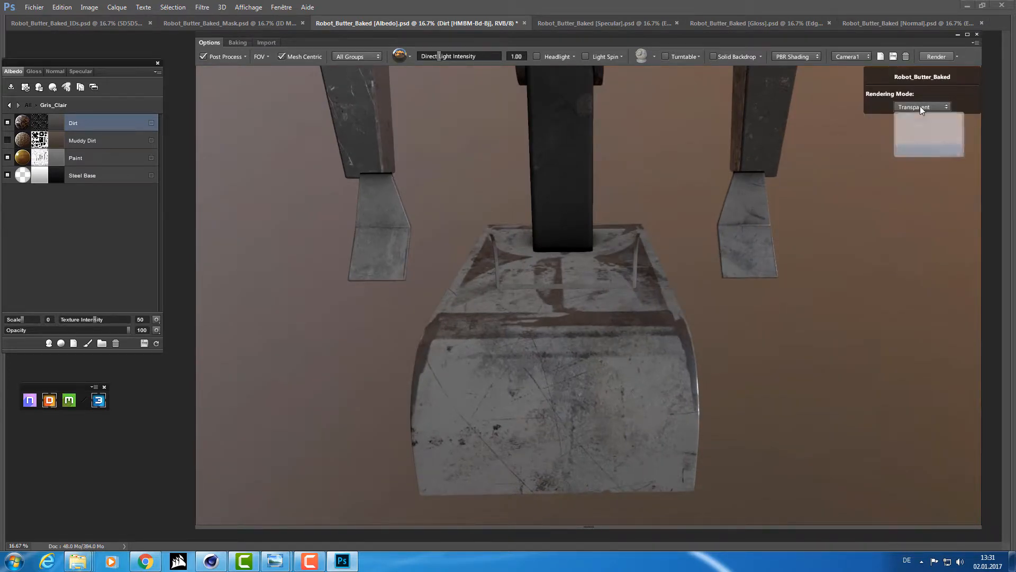
pyautogui.click(916, 120)
# Compare the Transparent and Opaque rendering modes on the robot's head and lens from several angles, ending on Opaque
pyautogui.moveTo(787, 162); pyautogui.dragTo(462, 302)
pyautogui.click(514, 322)
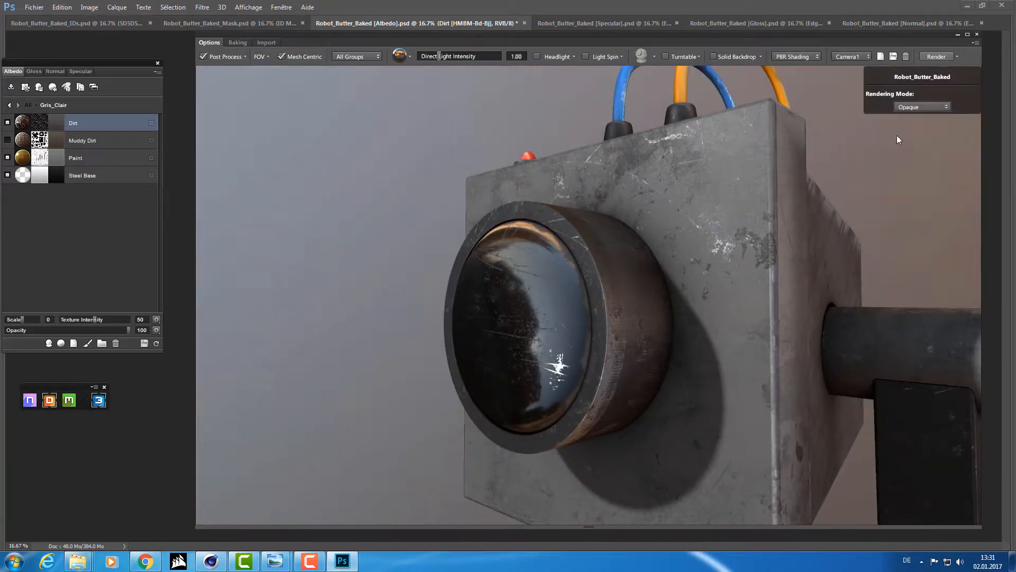
pyautogui.click(913, 105)
pyautogui.click(914, 147)
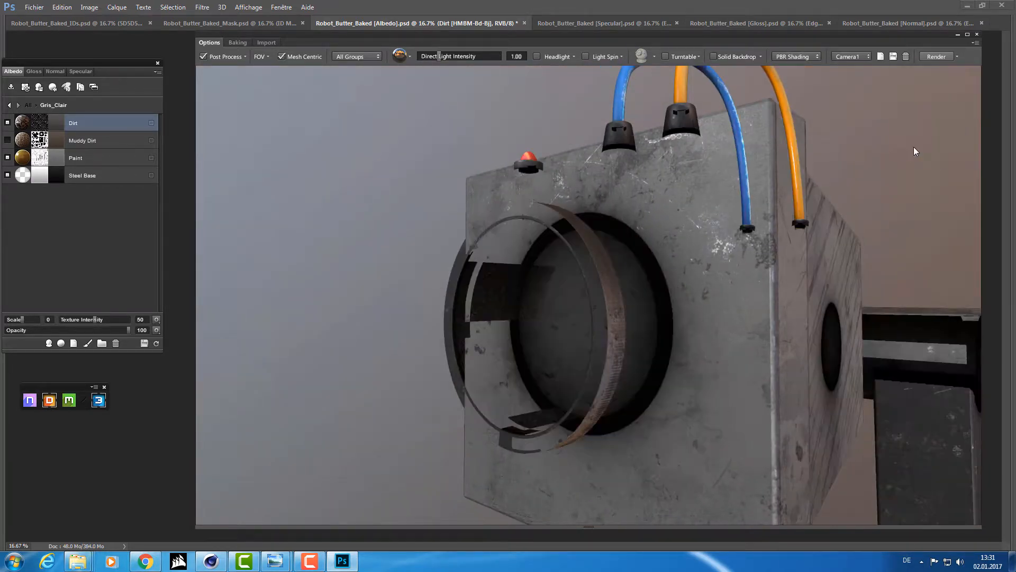
pyautogui.moveTo(605, 160); pyautogui.dragTo(601, 215)
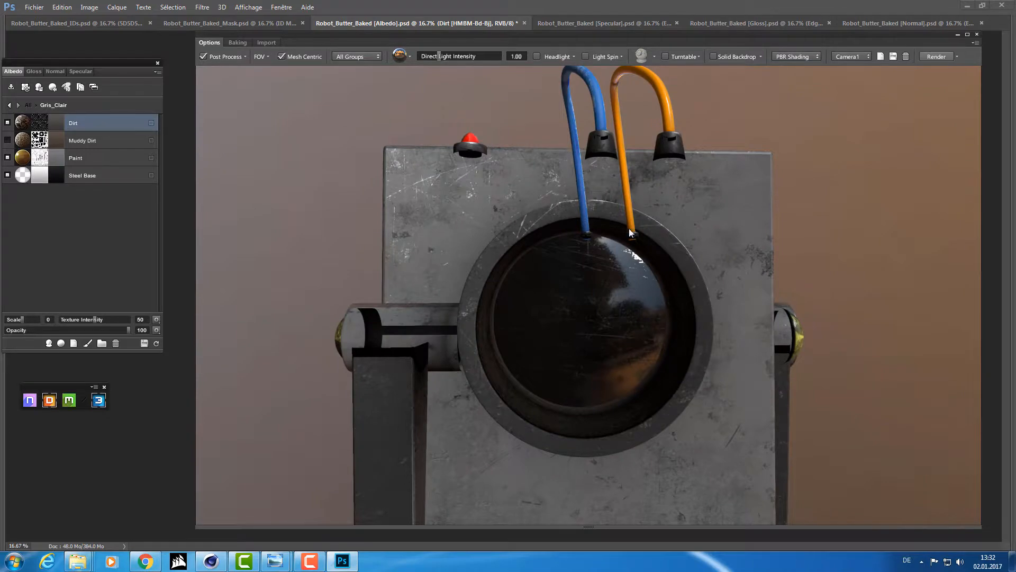
pyautogui.moveTo(500, 167); pyautogui.dragTo(578, 300)
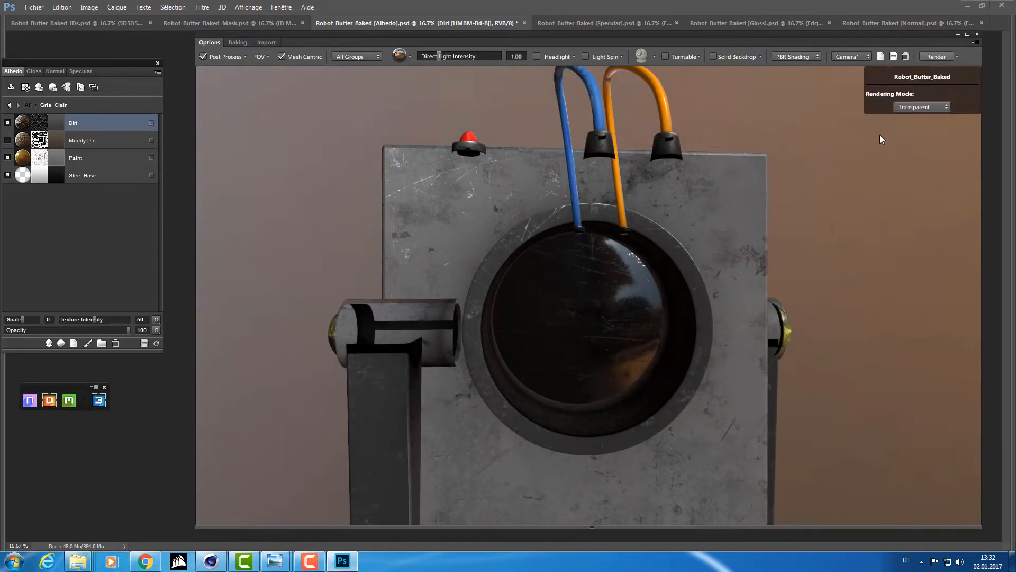
pyautogui.click(917, 107)
pyautogui.click(907, 116)
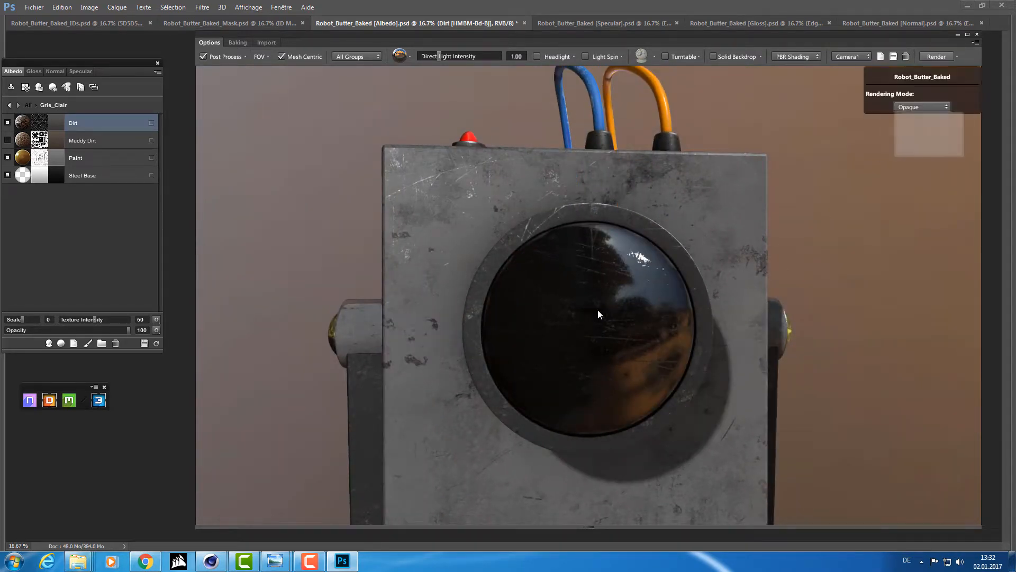
# Return to the foot plate and open the Paint layer's Dynamask for painting in full shaded mode
pyautogui.moveTo(598, 309); pyautogui.dragTo(551, 255)
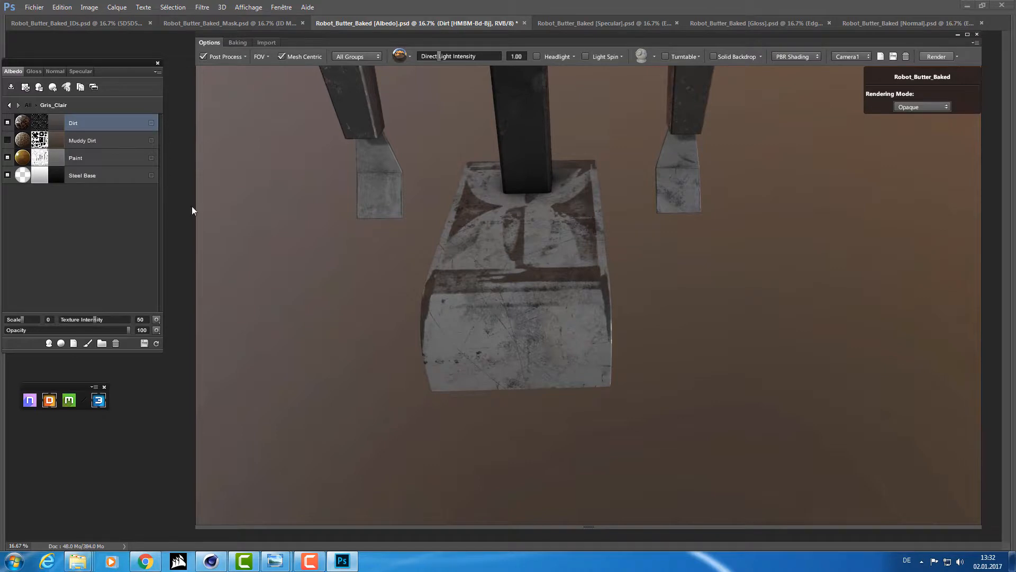
pyautogui.click(8, 157)
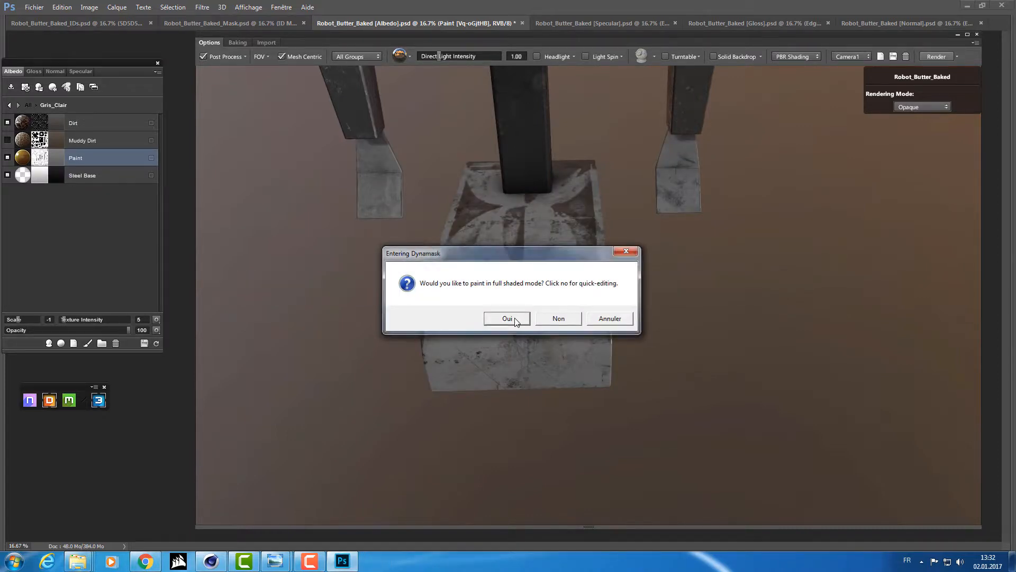
pyautogui.click(515, 317)
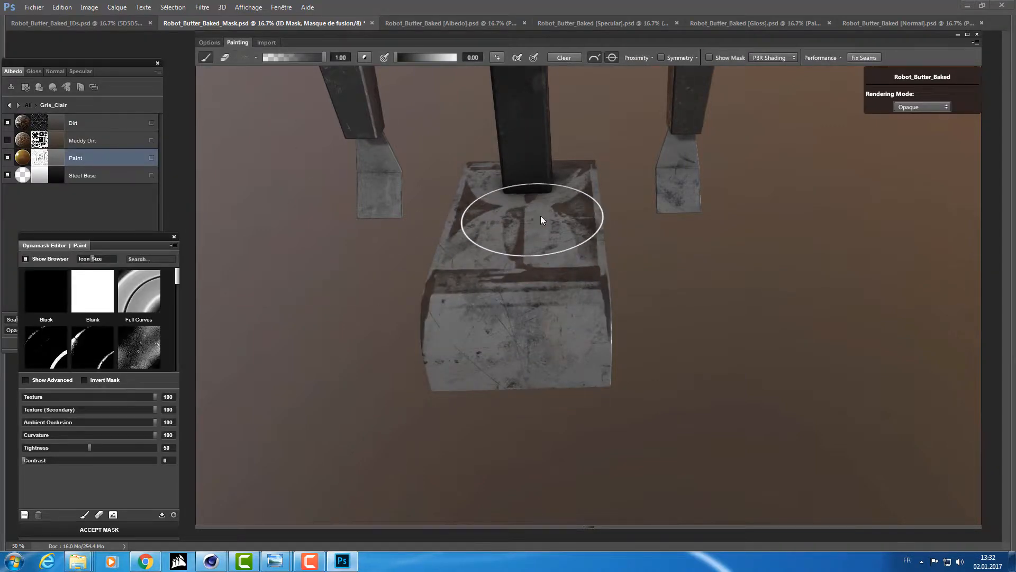
pyautogui.moveTo(680, 325)
pyautogui.mouseDown()
pyautogui.moveTo(653, 330)
pyautogui.moveTo(669, 304)
pyautogui.moveTo(808, 307)
pyautogui.moveTo(640, 288)
pyautogui.mouseUp()
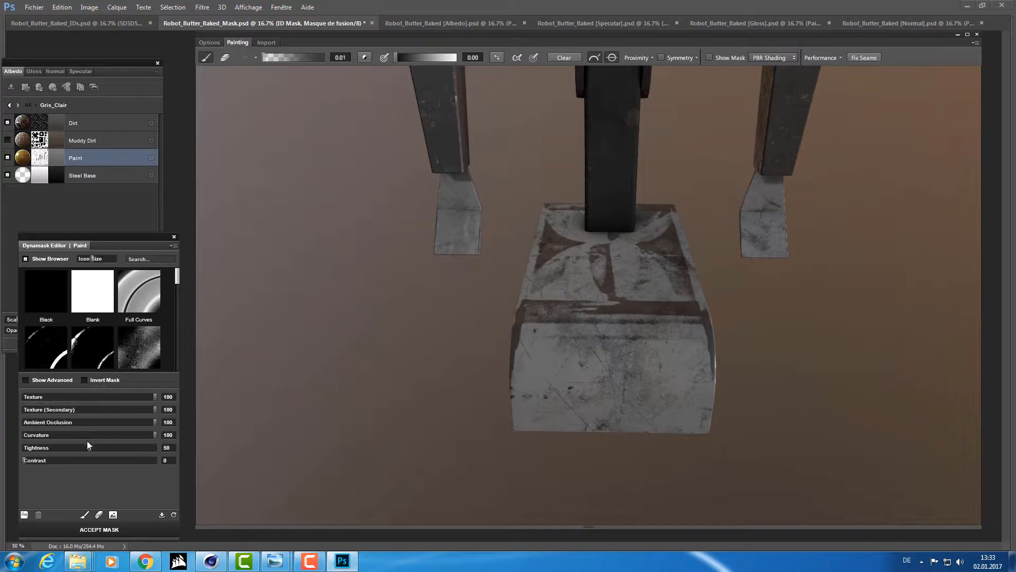
# Add a custom paint layer to the Paint mask and set the brush to value 0.00 and opacity 1.00
pyautogui.click(81, 516)
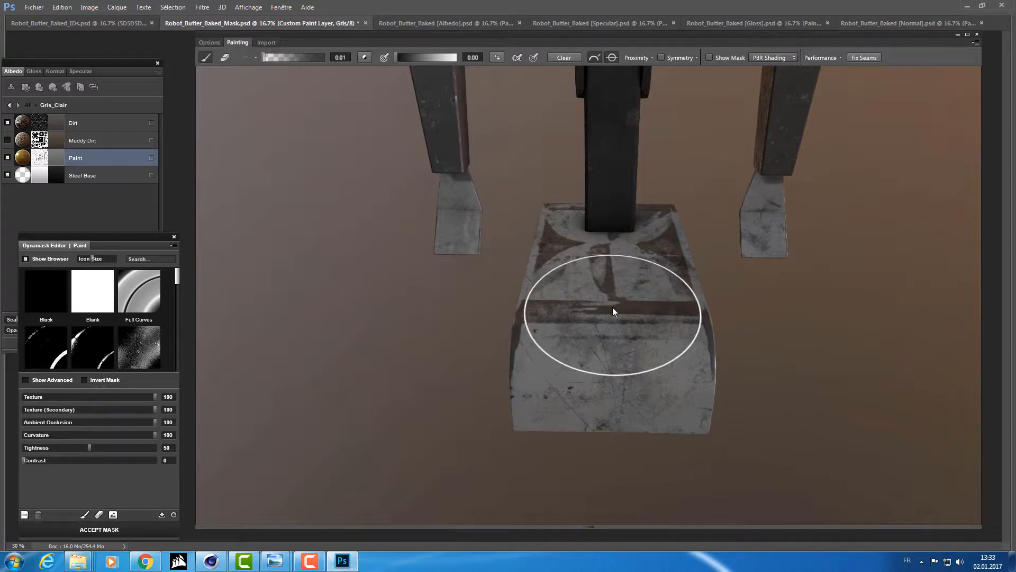
pyautogui.hotkey('alt', 'shift')
pyautogui.moveTo(614, 281); pyautogui.dragTo(612, 316)
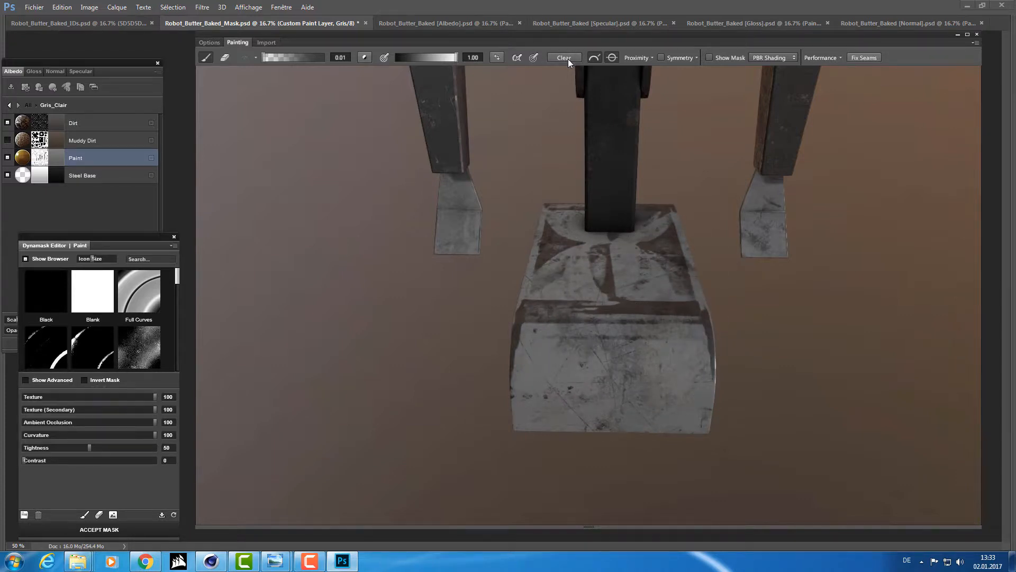
pyautogui.moveTo(454, 57); pyautogui.dragTo(327, 59)
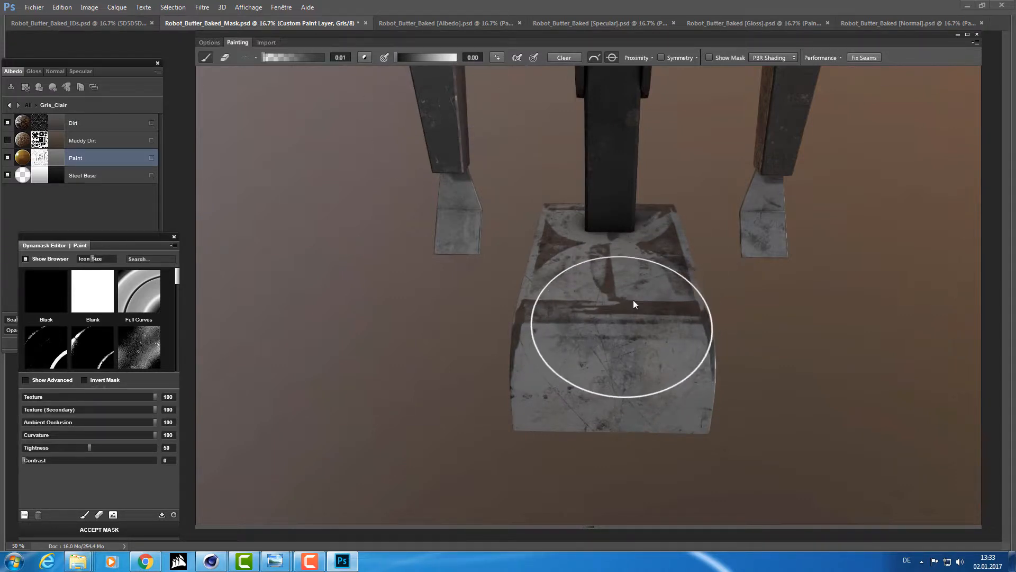
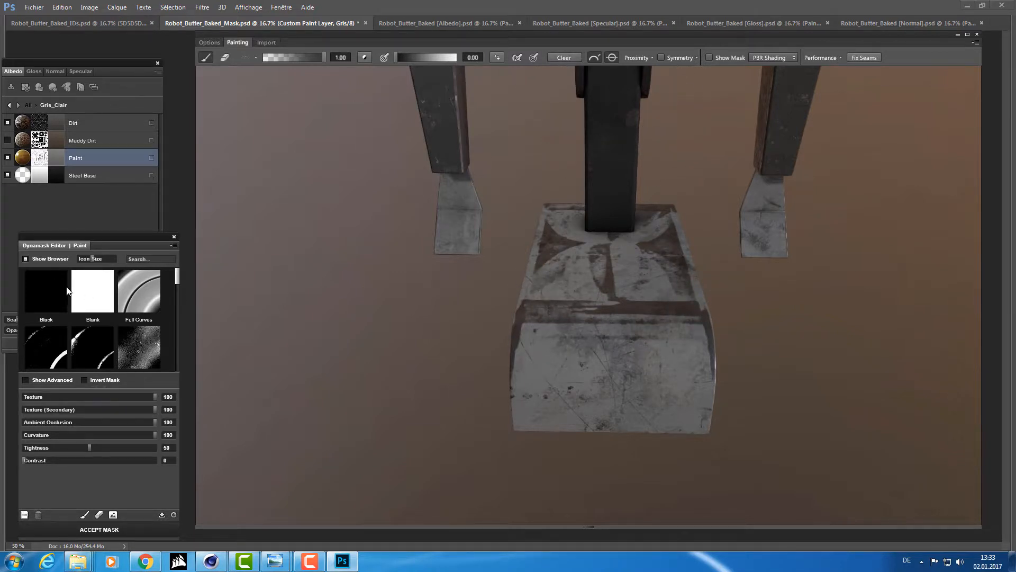
# Browse the Construction and Decals brushes, and choose a solid, elongated tip from the Brush Tip Shapes category
pyautogui.click(84, 515)
pyautogui.click(256, 57)
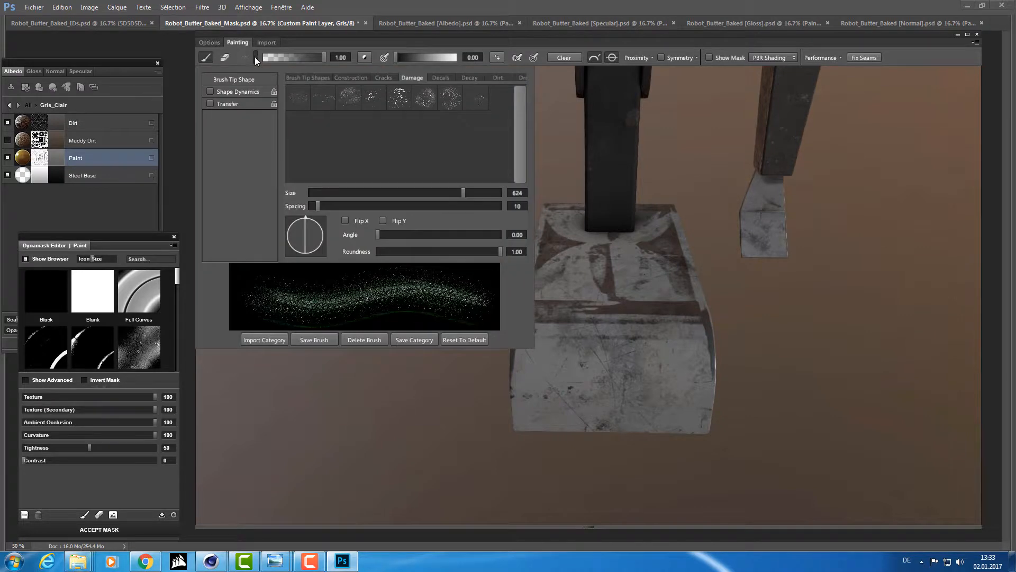
pyautogui.click(353, 78)
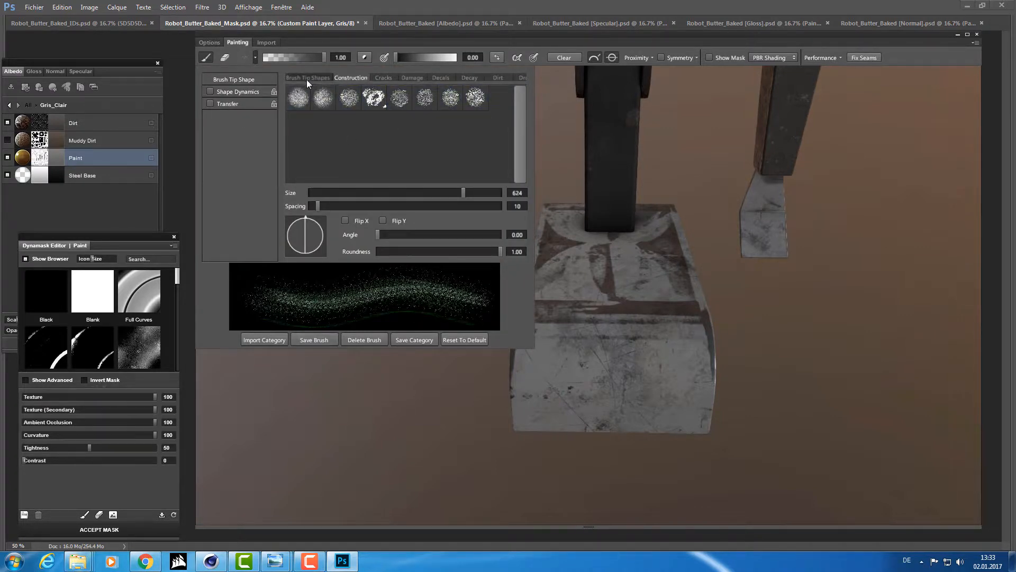
pyautogui.click(441, 78)
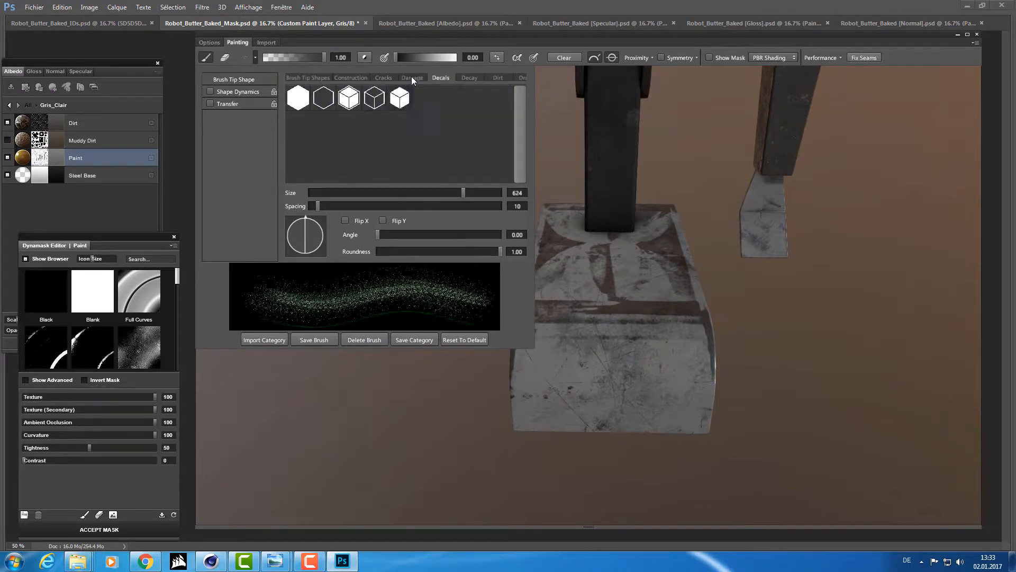
pyautogui.click(308, 78)
pyautogui.click(348, 172)
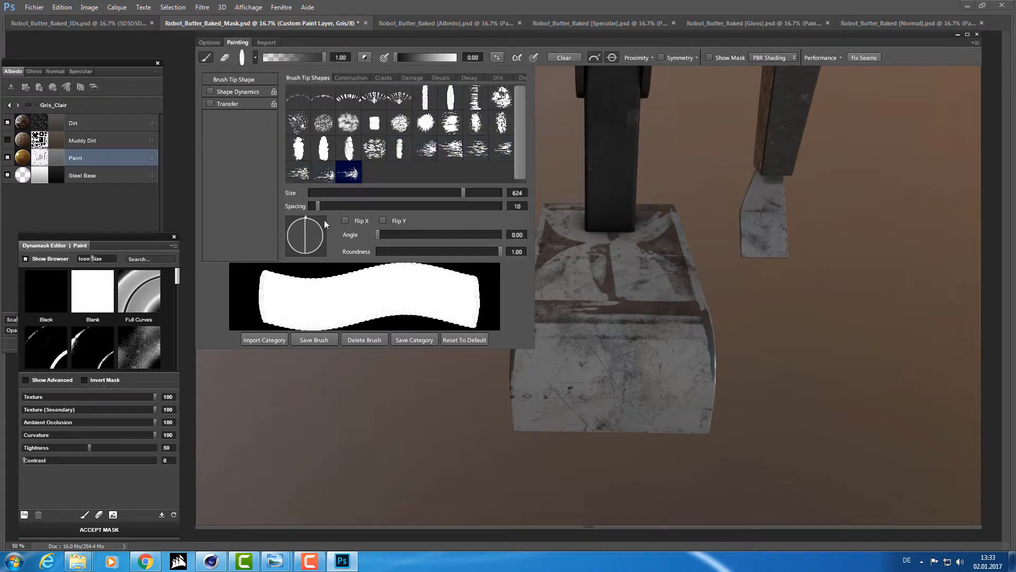
# Try stripping the paint from most of the foot plate with black strokes, and clear the painted mask
pyautogui.click(715, 185)
pyautogui.hotkey('ctrl', 'z')
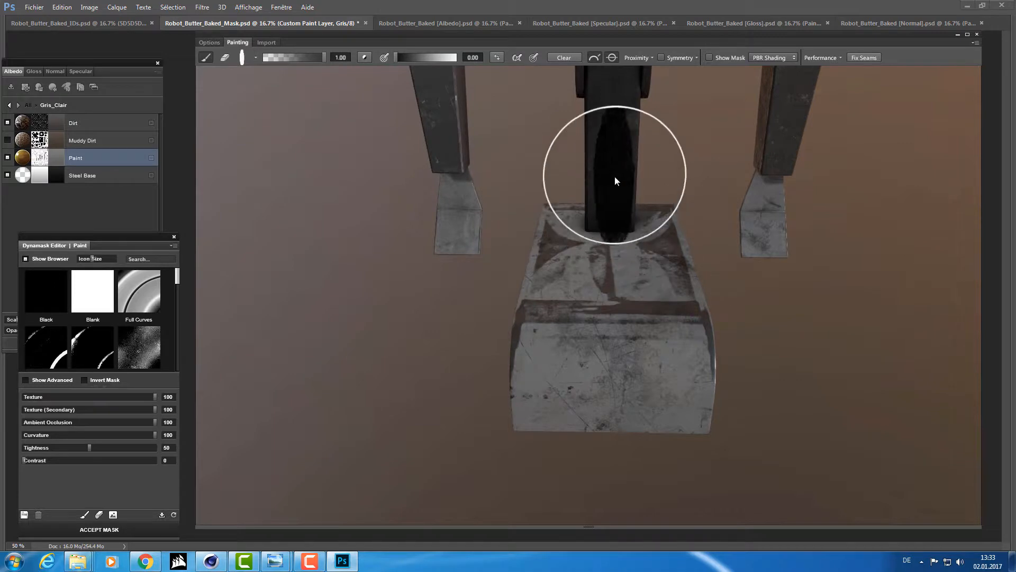
pyautogui.moveTo(638, 254)
pyautogui.mouseDown()
pyautogui.moveTo(640, 298)
pyautogui.moveTo(614, 252)
pyautogui.moveTo(590, 383)
pyautogui.moveTo(541, 344)
pyautogui.moveTo(539, 289)
pyautogui.moveTo(601, 245)
pyautogui.moveTo(709, 328)
pyautogui.mouseUp()
pyautogui.moveTo(739, 362)
pyautogui.mouseDown()
pyautogui.moveTo(757, 376)
pyautogui.moveTo(713, 297)
pyautogui.mouseUp()
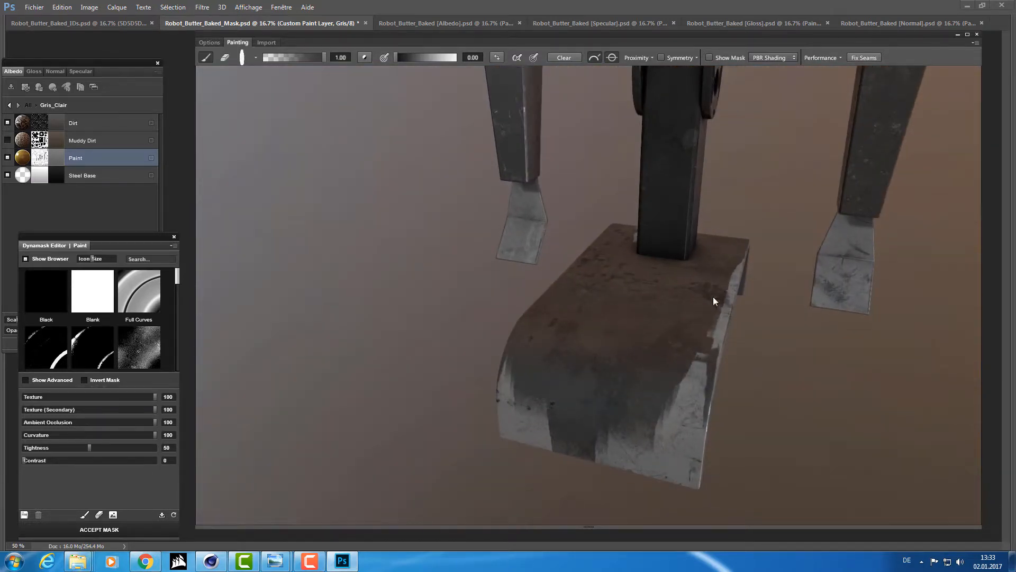
pyautogui.click(562, 57)
# Try removing paint from the middle of the foot plate with black strokes, check it under moving light, and clear the strokes
pyautogui.moveTo(628, 181); pyautogui.dragTo(551, 144)
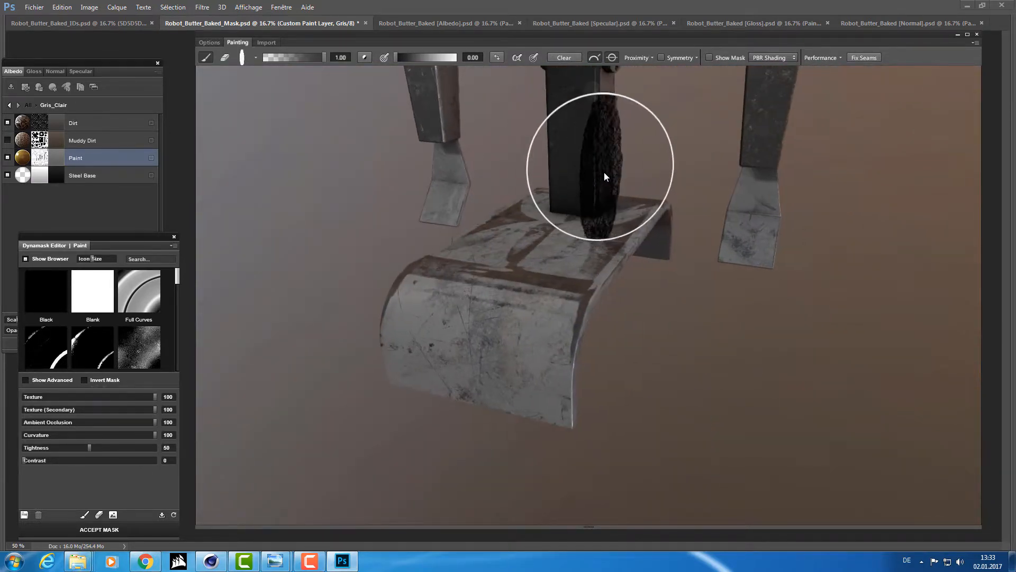
pyautogui.moveTo(641, 259)
pyautogui.mouseDown()
pyautogui.moveTo(601, 267)
pyautogui.moveTo(663, 270)
pyautogui.moveTo(634, 274)
pyautogui.moveTo(712, 355)
pyautogui.moveTo(699, 334)
pyautogui.mouseUp()
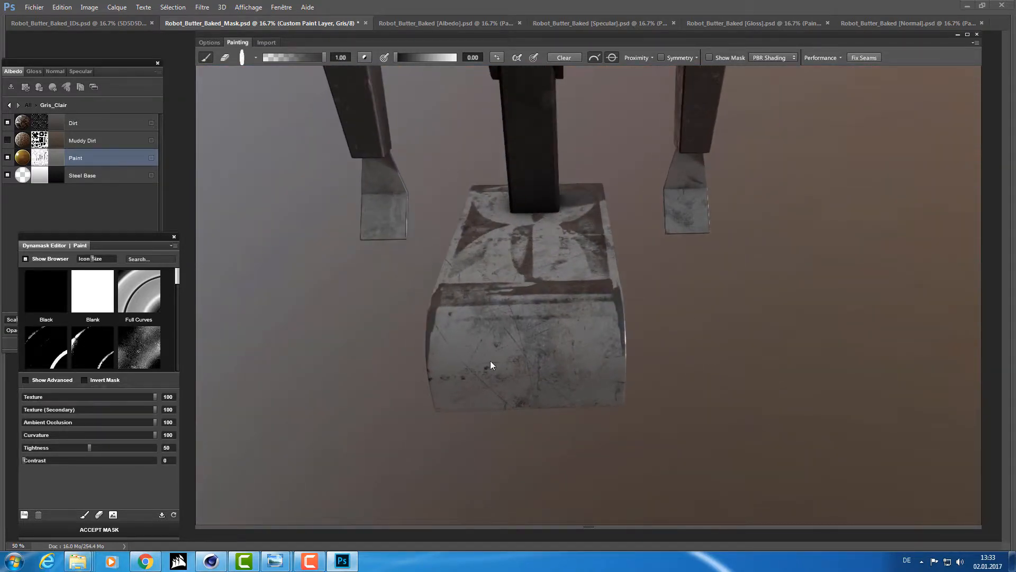
pyautogui.moveTo(583, 338); pyautogui.dragTo(562, 335)
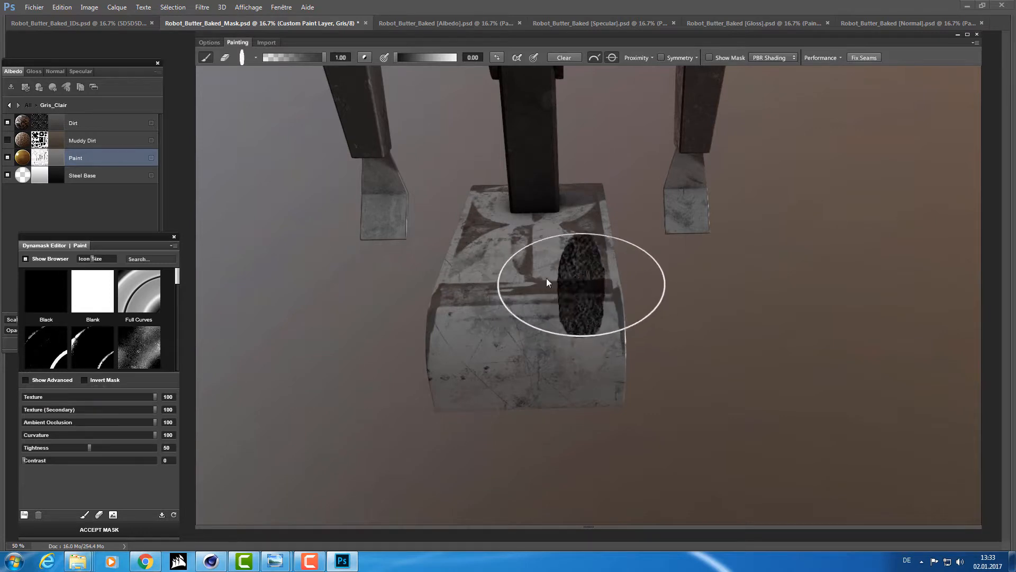
pyautogui.moveTo(576, 281)
pyautogui.mouseDown()
pyautogui.moveTo(514, 274)
pyautogui.moveTo(539, 275)
pyautogui.mouseUp()
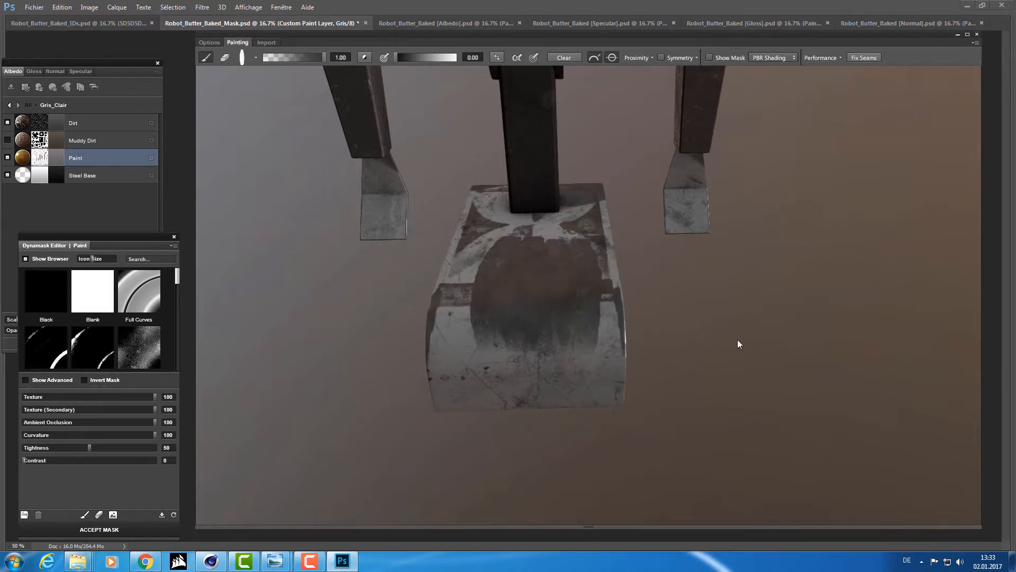
pyautogui.moveTo(738, 339)
pyautogui.mouseDown()
pyautogui.moveTo(677, 345)
pyautogui.moveTo(700, 337)
pyautogui.moveTo(672, 340)
pyautogui.moveTo(648, 318)
pyautogui.mouseUp()
pyautogui.click(568, 58)
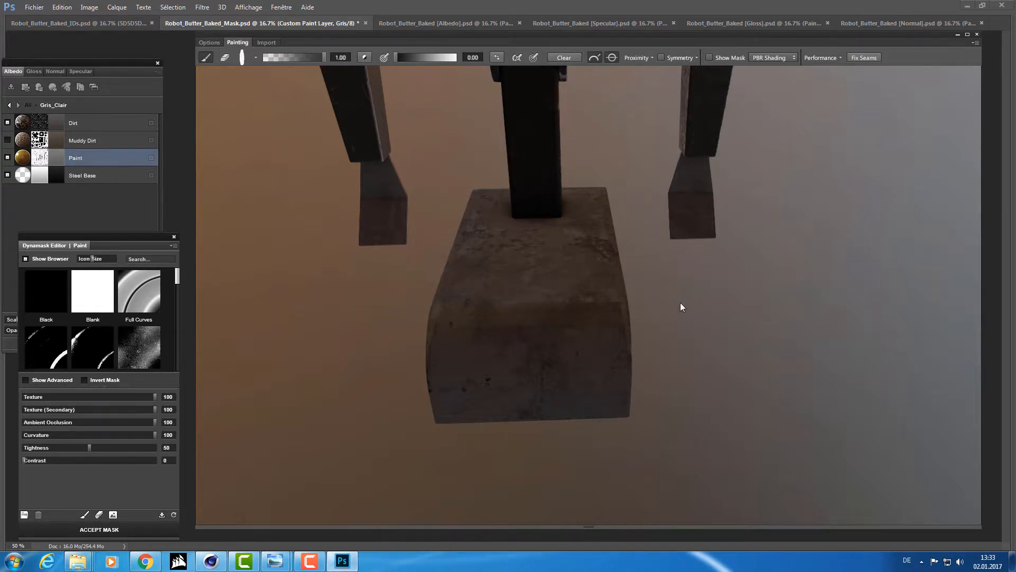
# Set the brush to value 1.00 and opacity 1.00, and paint fresh paint across the middle of the foot plate
pyautogui.moveTo(718, 306); pyautogui.dragTo(717, 305)
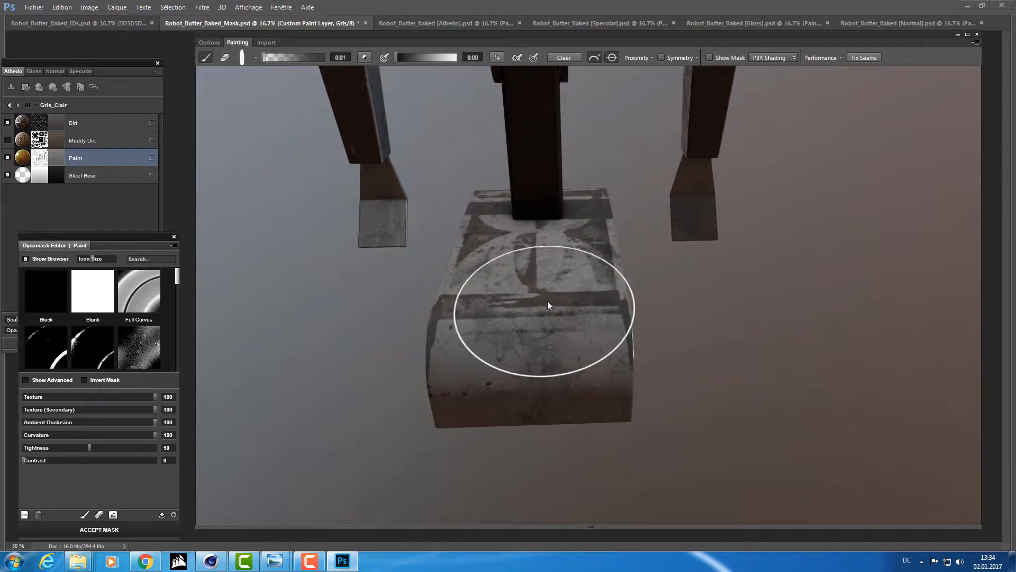
pyautogui.moveTo(414, 58); pyautogui.dragTo(460, 58)
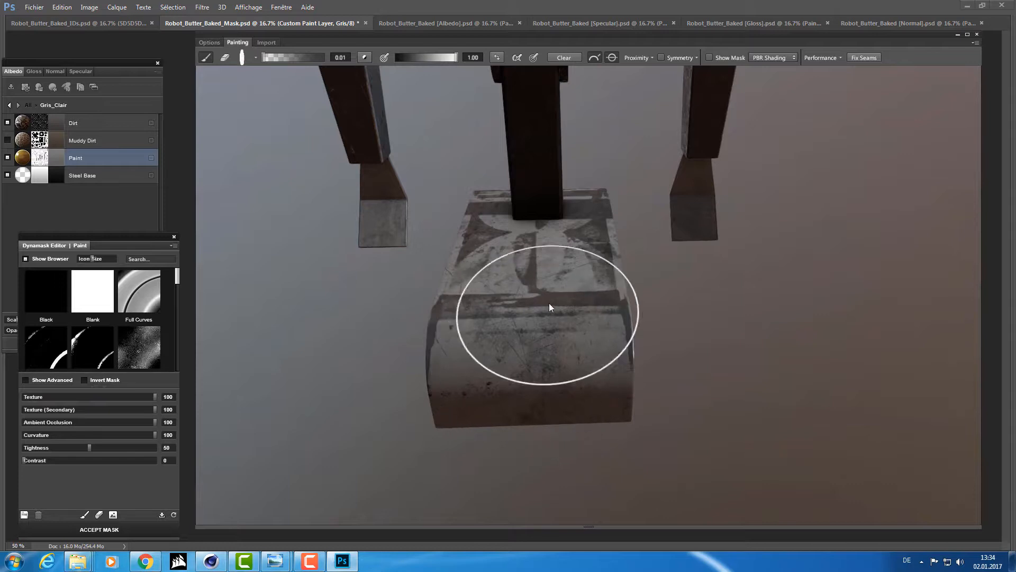
pyautogui.moveTo(293, 57); pyautogui.dragTo(328, 60)
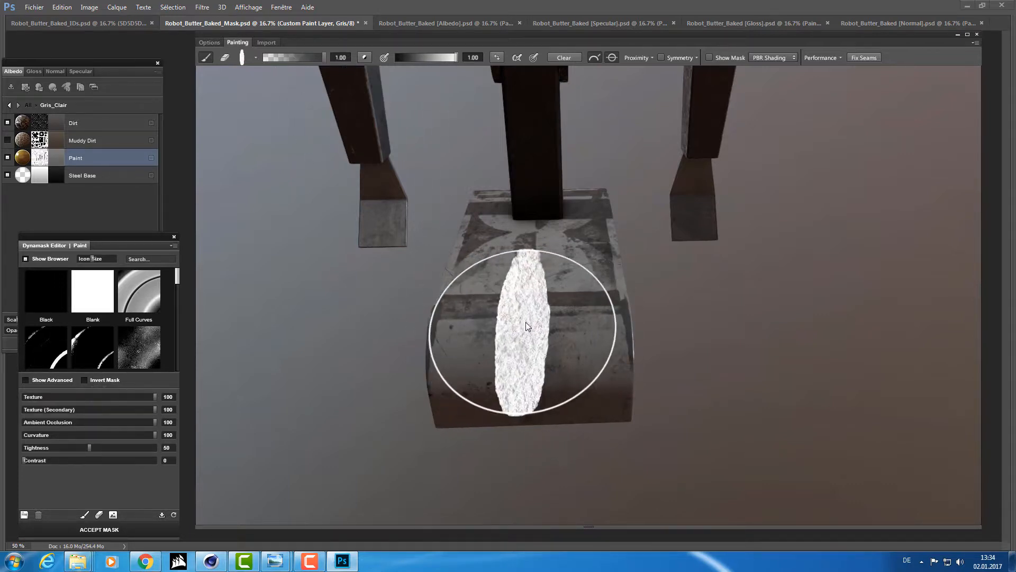
pyautogui.click(585, 302)
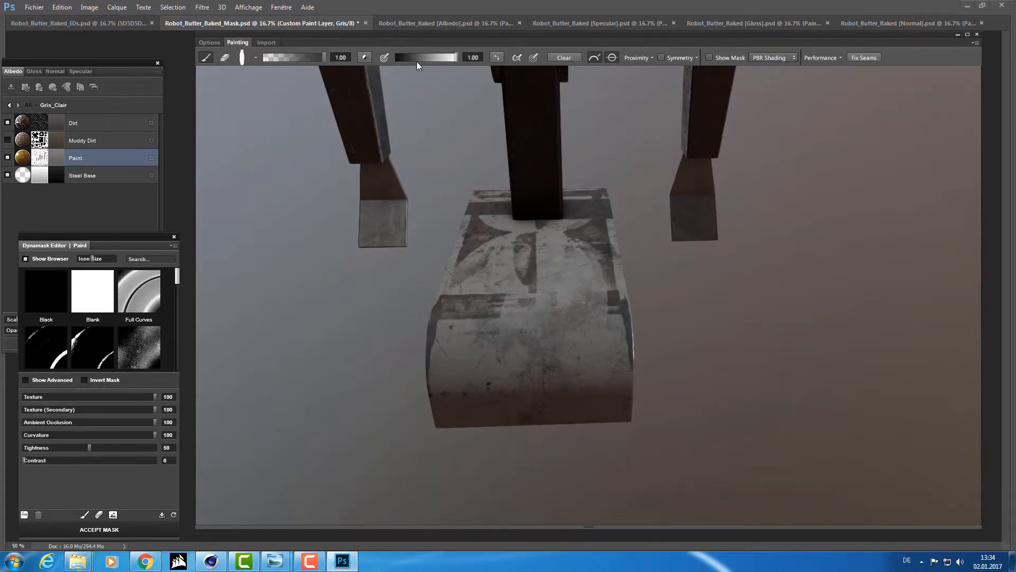
# Set the brush value to 0.00 and paint away the paint in the centre of the foot plate
pyautogui.moveTo(418, 59); pyautogui.dragTo(395, 60)
pyautogui.click(549, 319)
pyautogui.click(515, 306)
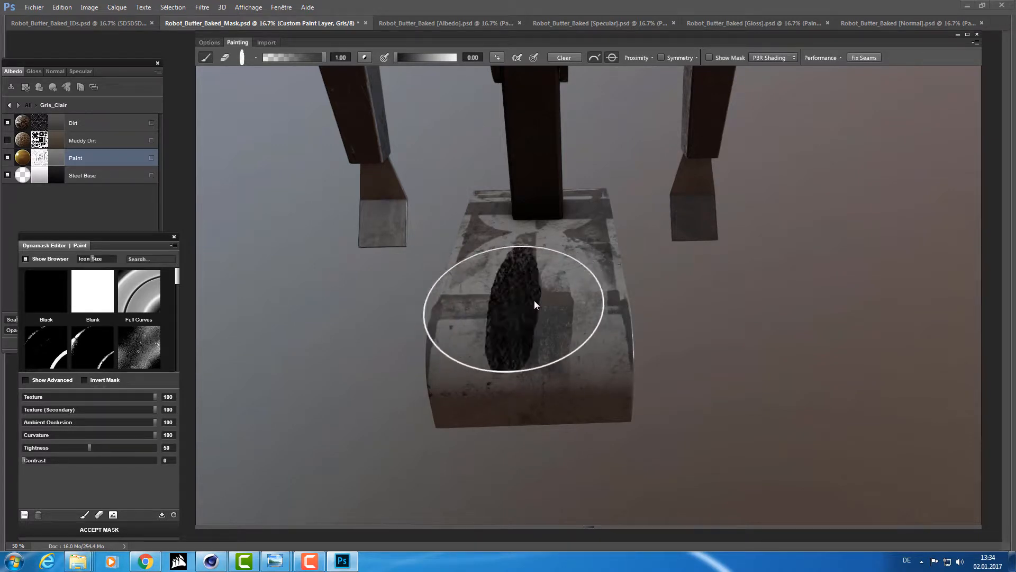
pyautogui.click(570, 303)
pyautogui.click(511, 311)
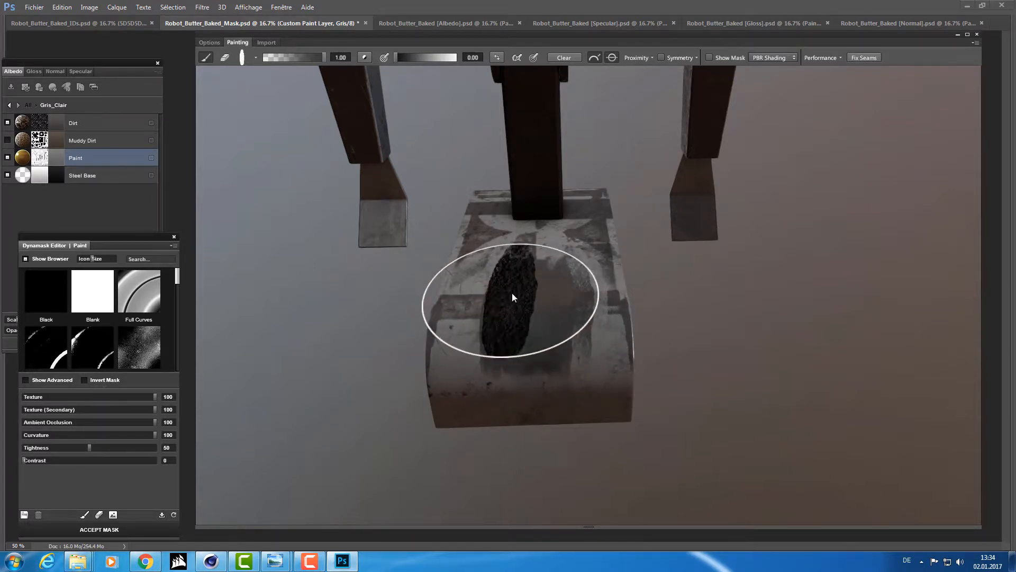
pyautogui.click(496, 290)
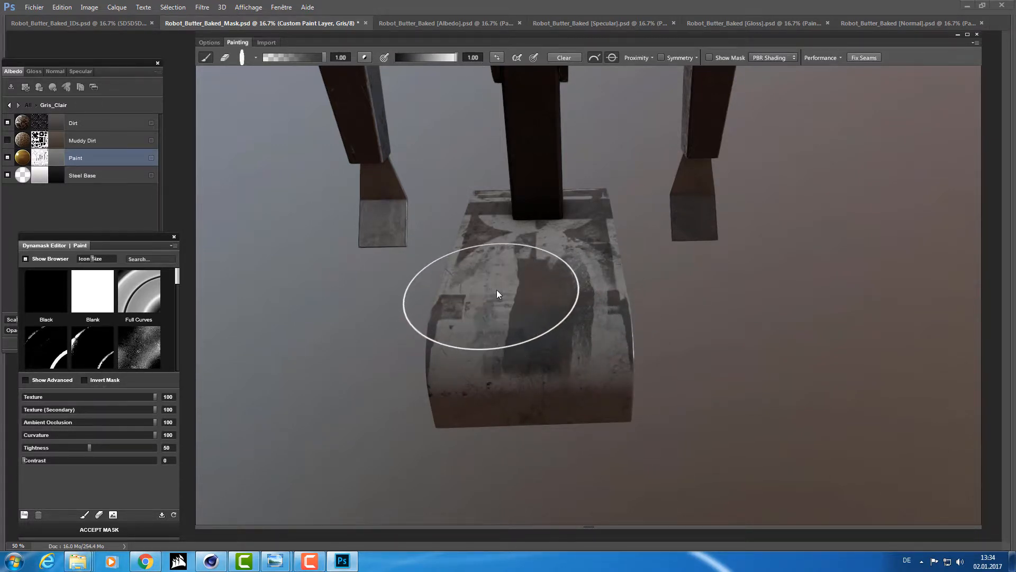
# Cover the bare area and the remaining worn bands on the foot plate with paint, using brush value 1.00
pyautogui.click(539, 287)
pyautogui.click(591, 316)
pyautogui.click(528, 328)
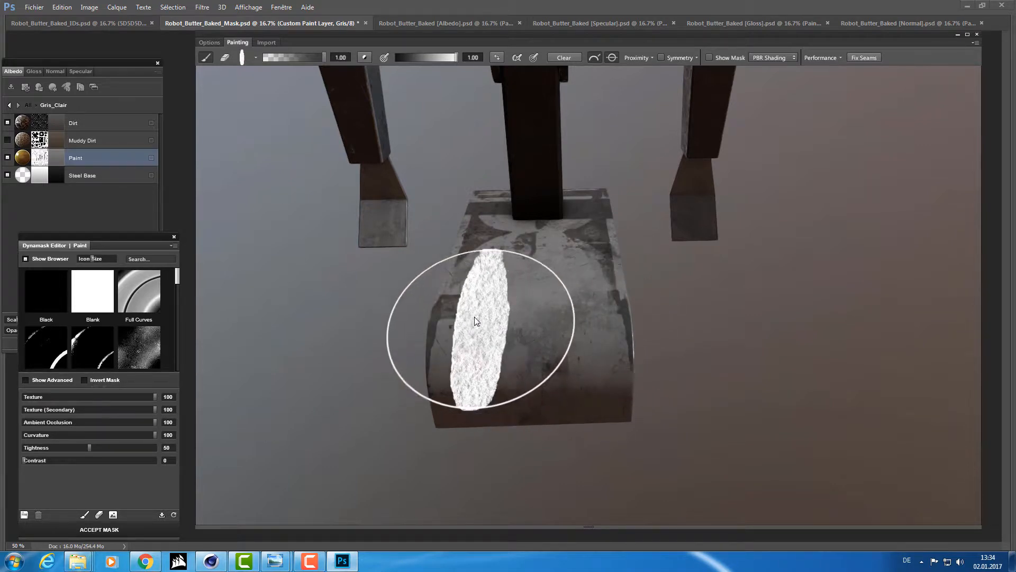
pyautogui.click(474, 318)
pyautogui.click(541, 357)
pyautogui.click(514, 217)
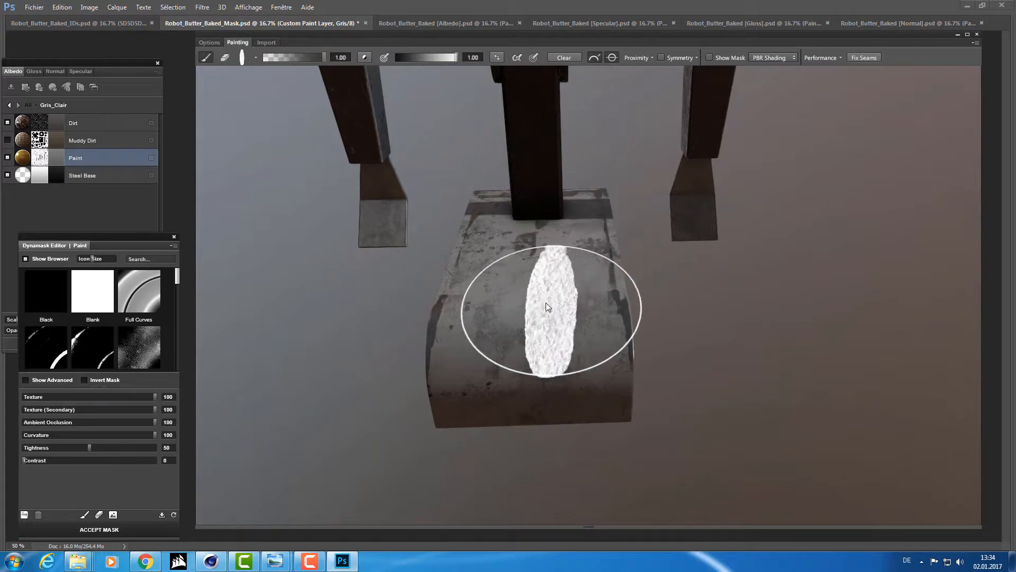
# Set the brush value to 0.71 and the brush tip angle to 84.00, and try it across the foot plate's curved front
pyautogui.moveTo(478, 319)
pyautogui.mouseDown()
pyautogui.moveTo(567, 260)
pyautogui.moveTo(601, 281)
pyautogui.moveTo(604, 347)
pyautogui.moveTo(378, 385)
pyautogui.moveTo(246, 341)
pyautogui.moveTo(197, 307)
pyautogui.mouseUp()
pyautogui.scroll(3, 370, 328)
pyautogui.scroll(-5, 344, 345)
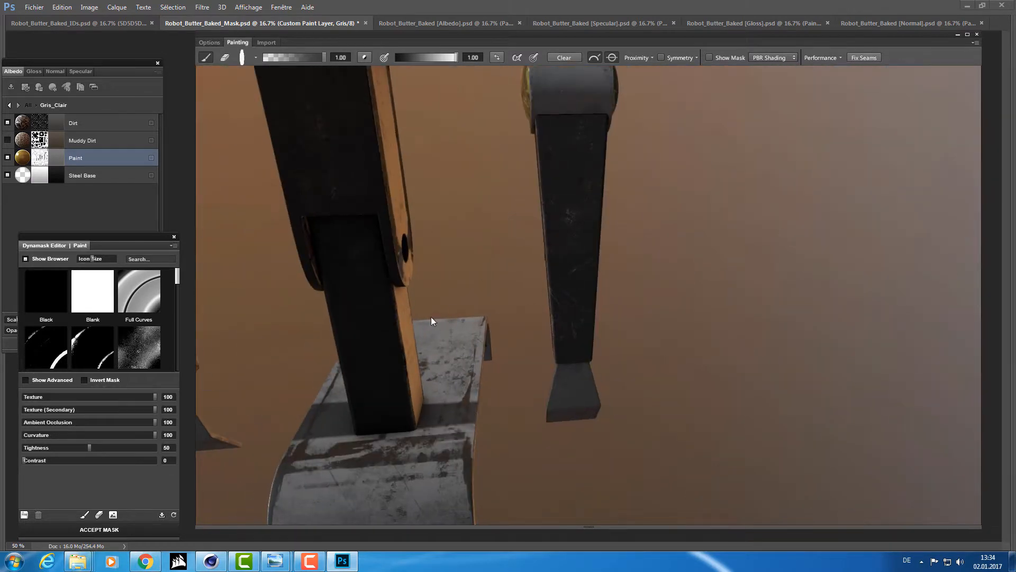
pyautogui.click(494, 348)
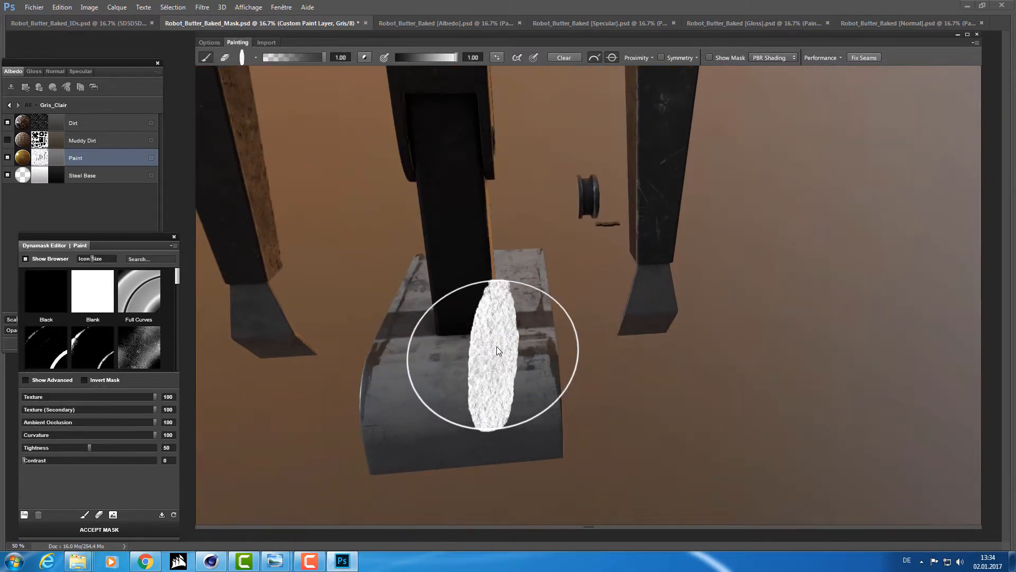
pyautogui.moveTo(478, 440)
pyautogui.mouseDown()
pyautogui.moveTo(429, 389)
pyautogui.moveTo(508, 366)
pyautogui.moveTo(498, 388)
pyautogui.mouseUp()
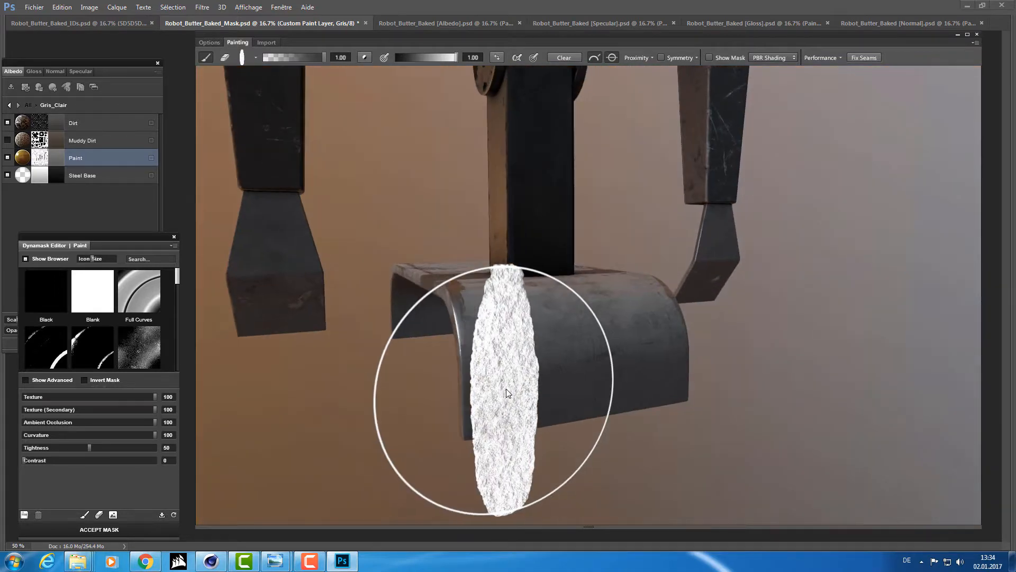
pyautogui.click(438, 57)
pyautogui.moveTo(582, 337); pyautogui.dragTo(545, 362)
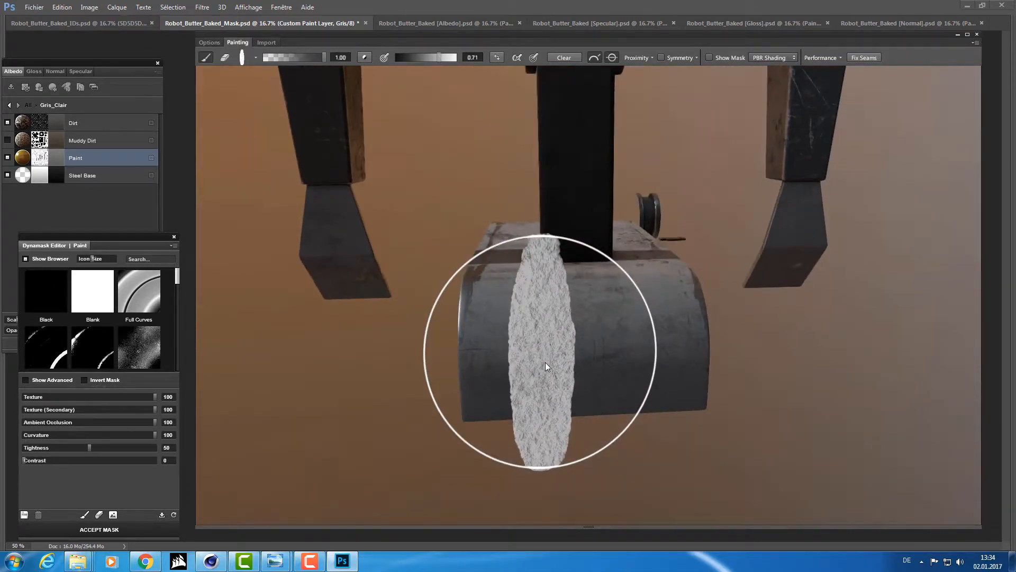
pyautogui.click(255, 57)
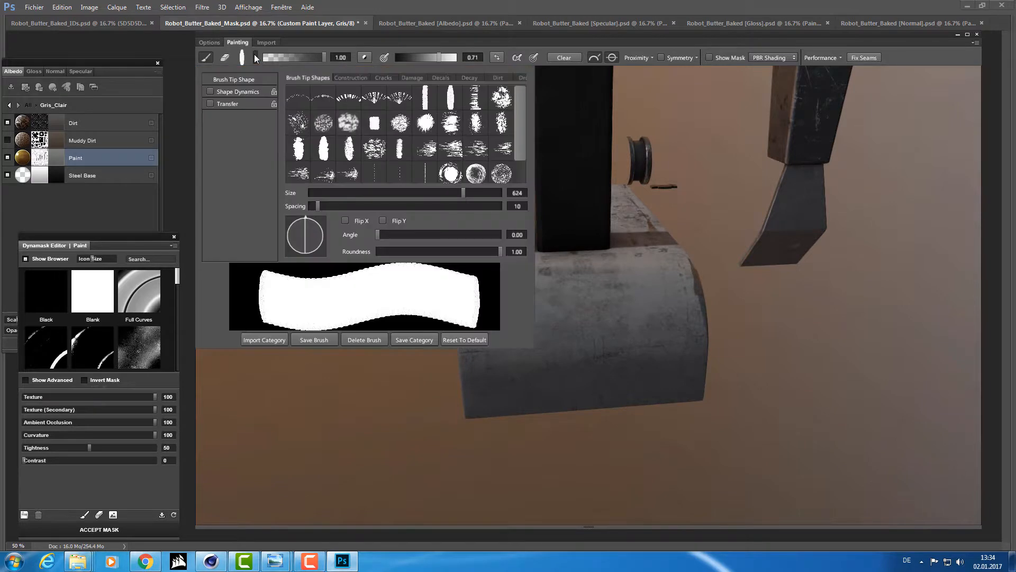
pyautogui.moveTo(381, 233)
pyautogui.mouseDown()
pyautogui.moveTo(420, 236)
pyautogui.moveTo(405, 233)
pyautogui.mouseUp()
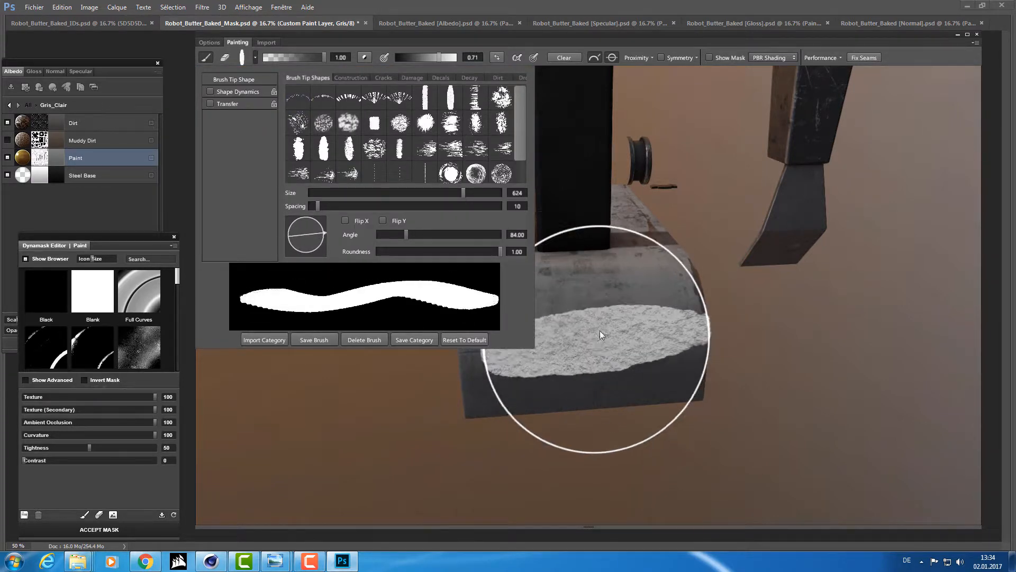
pyautogui.click(590, 344)
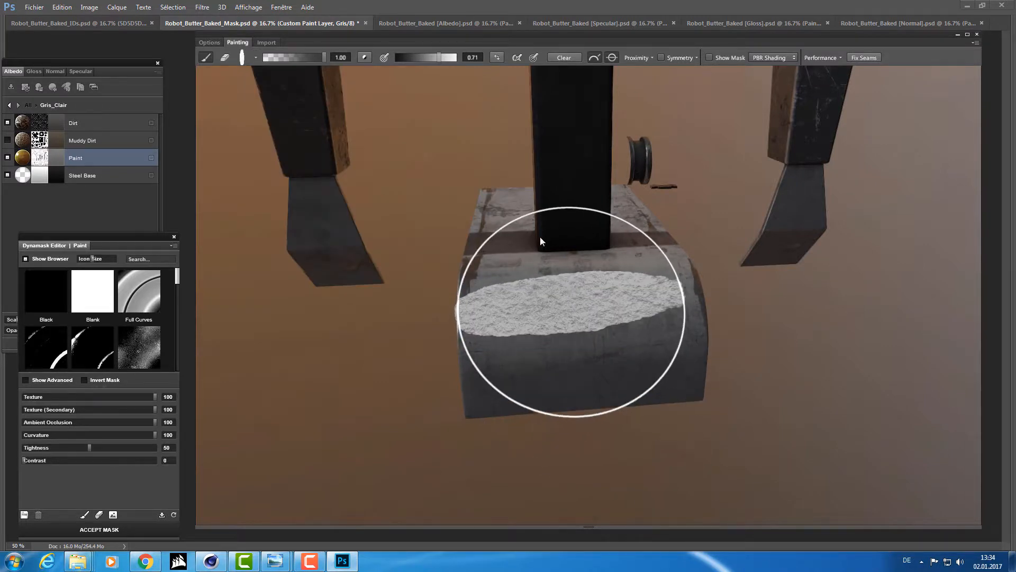
# Try darker paint strokes of value 0.24 across the foot plate's curved front, and clear the painted strokes
pyautogui.click(582, 317)
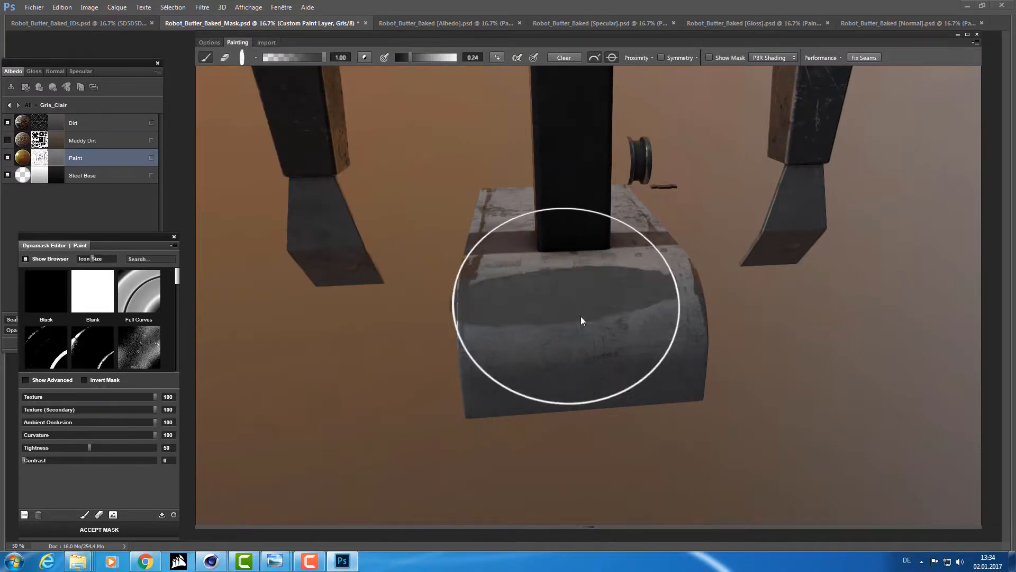
pyautogui.moveTo(407, 392); pyautogui.dragTo(529, 137)
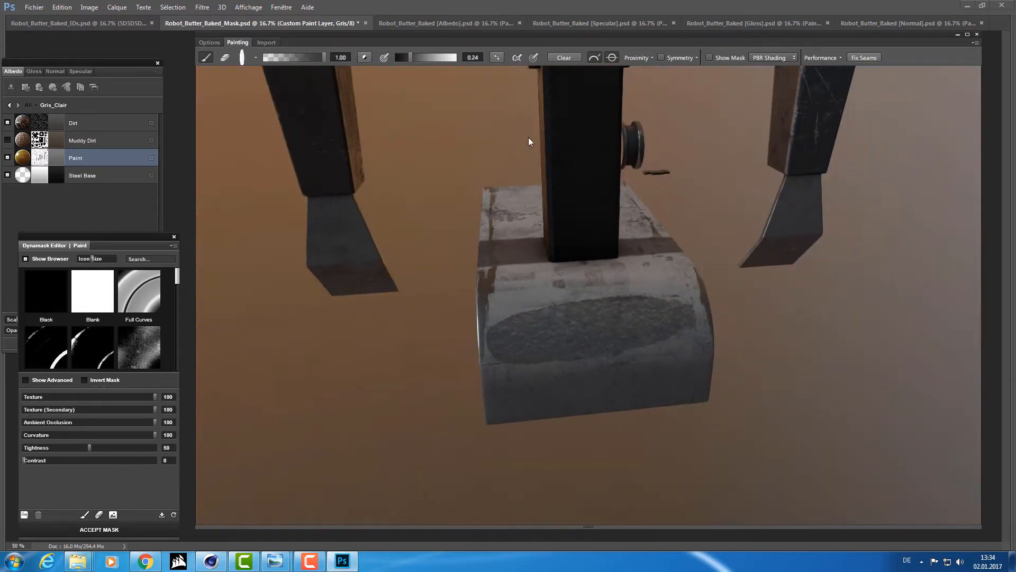
pyautogui.click(564, 57)
# Choose the elongated brush tip with ragged edges and an angle of 0.00
pyautogui.moveTo(430, 198)
pyautogui.mouseDown()
pyautogui.moveTo(493, 212)
pyautogui.moveTo(427, 209)
pyautogui.moveTo(710, 249)
pyautogui.moveTo(674, 284)
pyautogui.moveTo(593, 318)
pyautogui.moveTo(611, 297)
pyautogui.moveTo(602, 333)
pyautogui.moveTo(602, 322)
pyautogui.moveTo(595, 327)
pyautogui.mouseUp()
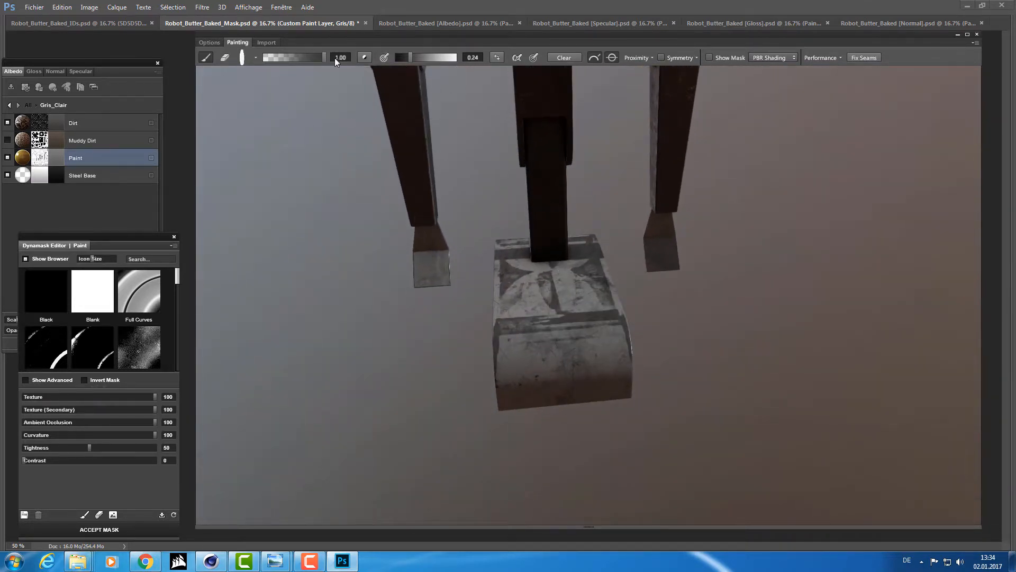
pyautogui.click(251, 57)
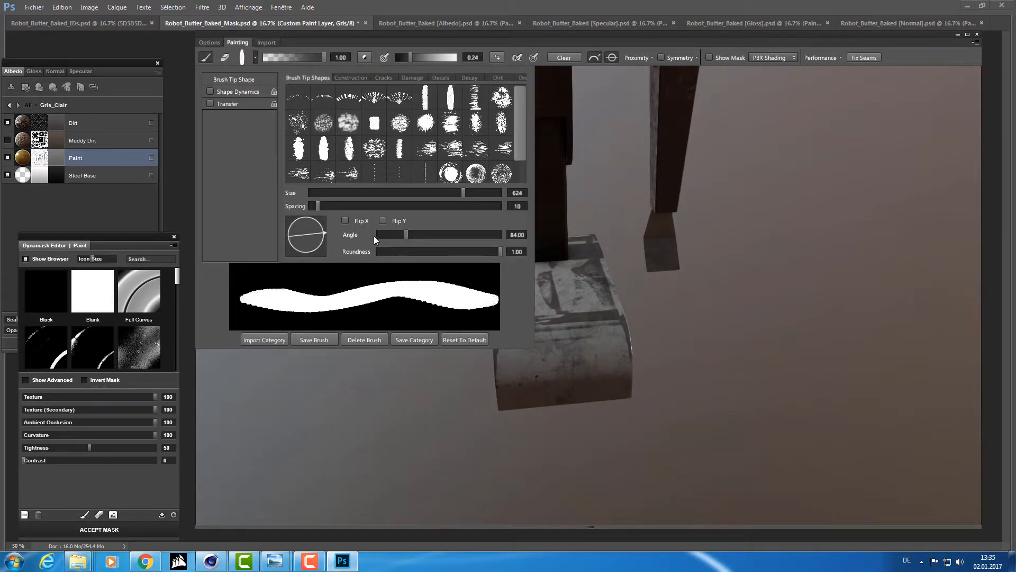
pyautogui.moveTo(373, 236); pyautogui.dragTo(367, 233)
pyautogui.click(448, 100)
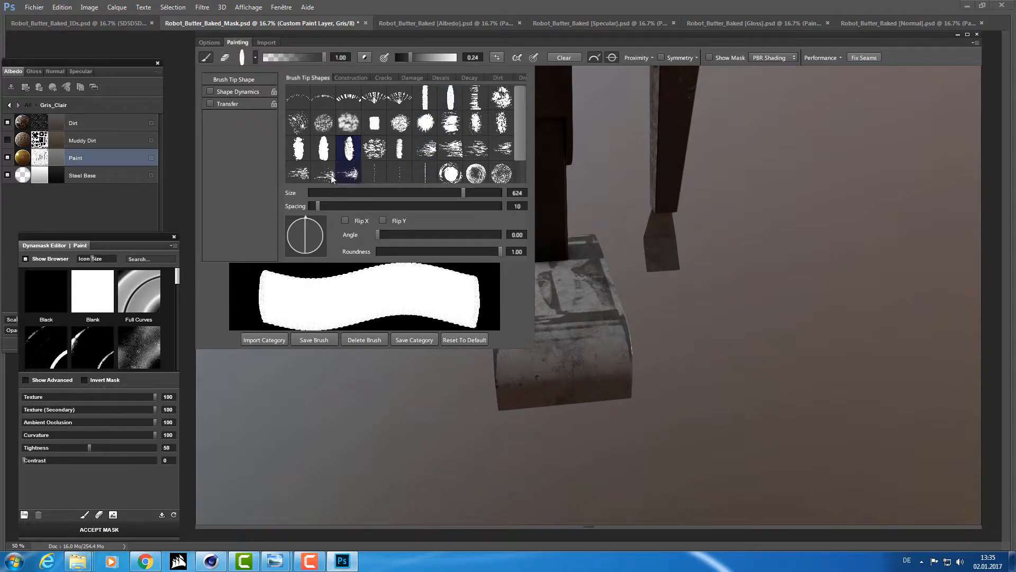
pyautogui.click(349, 150)
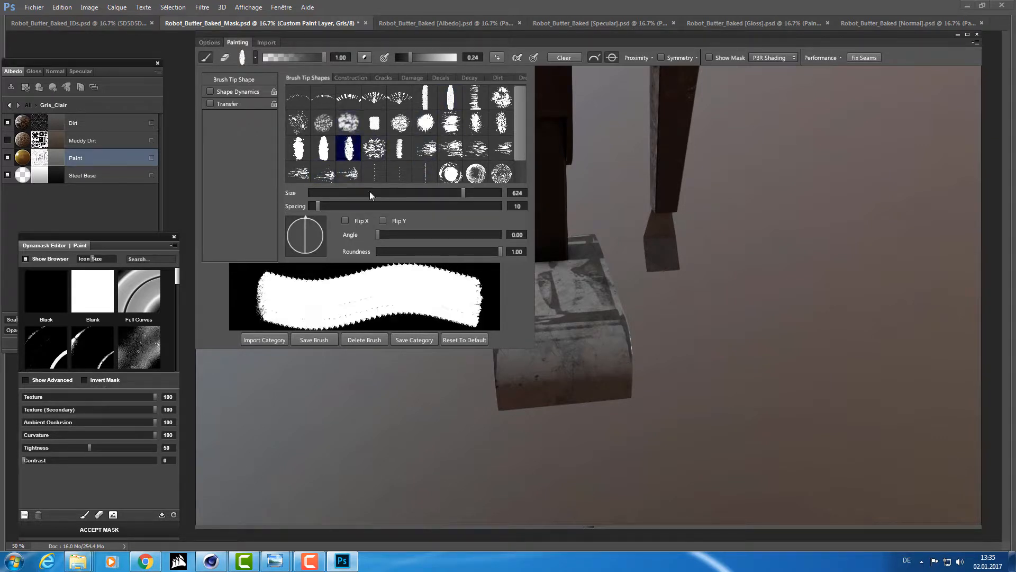
# Set the brush value to 1.00 and paint over the worn bands across the middle of the foot plate
pyautogui.click(703, 332)
pyautogui.moveTo(703, 331)
pyautogui.mouseDown()
pyautogui.moveTo(627, 409)
pyautogui.moveTo(599, 397)
pyautogui.mouseUp()
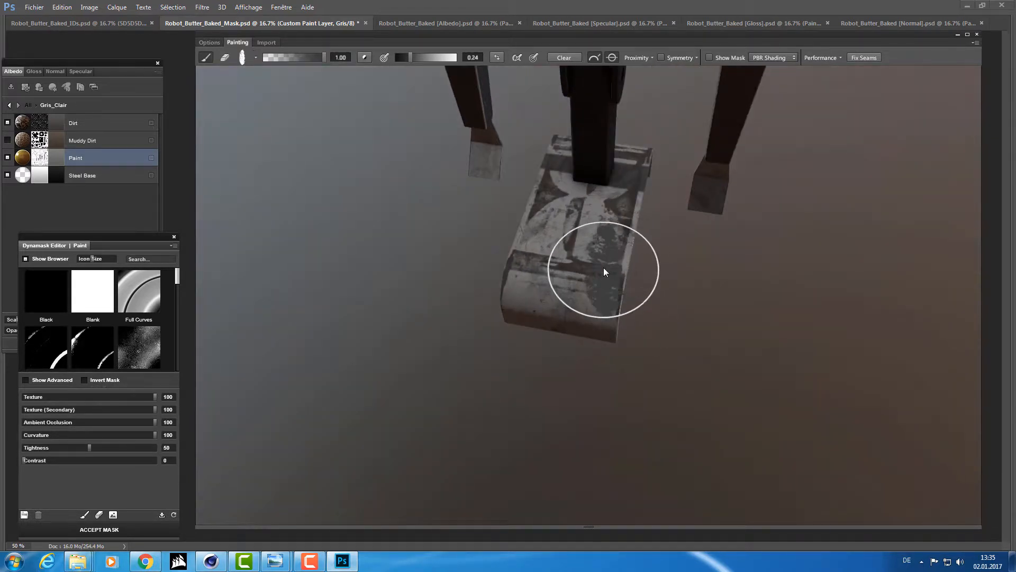
pyautogui.moveTo(412, 58); pyautogui.dragTo(500, 63)
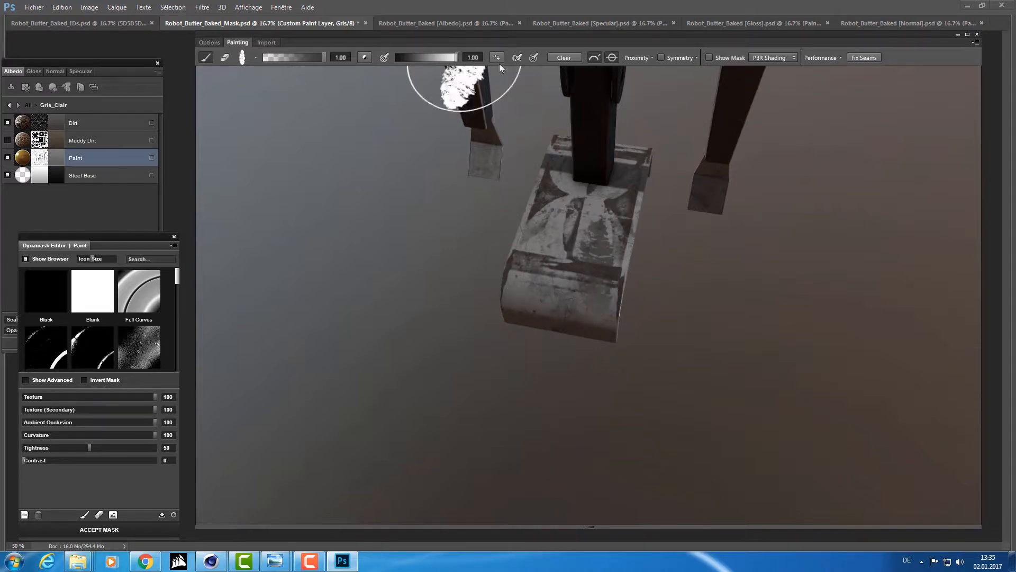
pyautogui.click(580, 284)
pyautogui.moveTo(580, 283)
pyautogui.mouseDown()
pyautogui.moveTo(595, 268)
pyautogui.moveTo(554, 271)
pyautogui.moveTo(586, 264)
pyautogui.moveTo(527, 258)
pyautogui.mouseUp()
pyautogui.click(533, 262)
pyautogui.moveTo(539, 408); pyautogui.dragTo(560, 396)
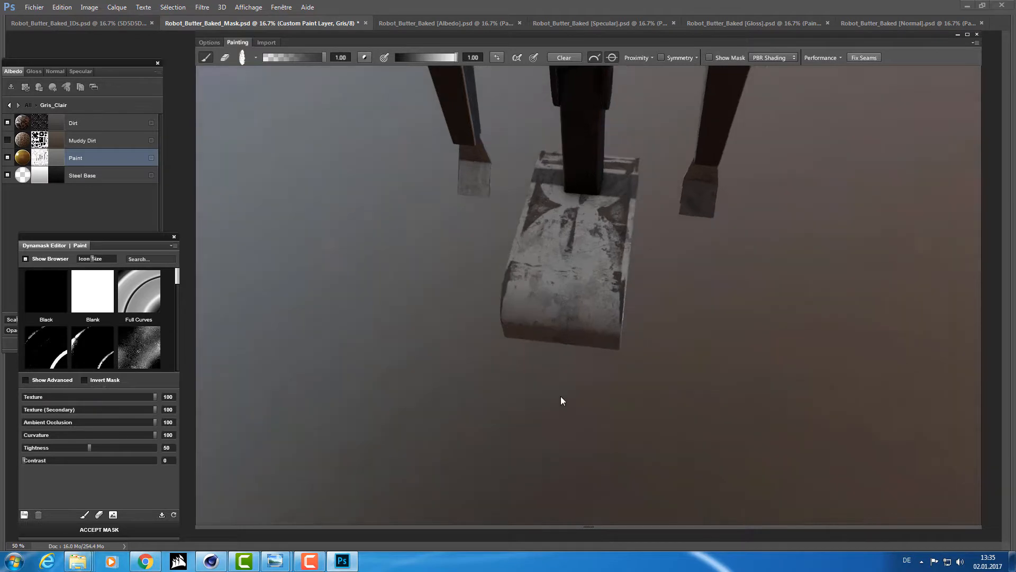
# Paint over the remaining worn patches around the base of the central leg and along the foot plate's bend
pyautogui.click(607, 215)
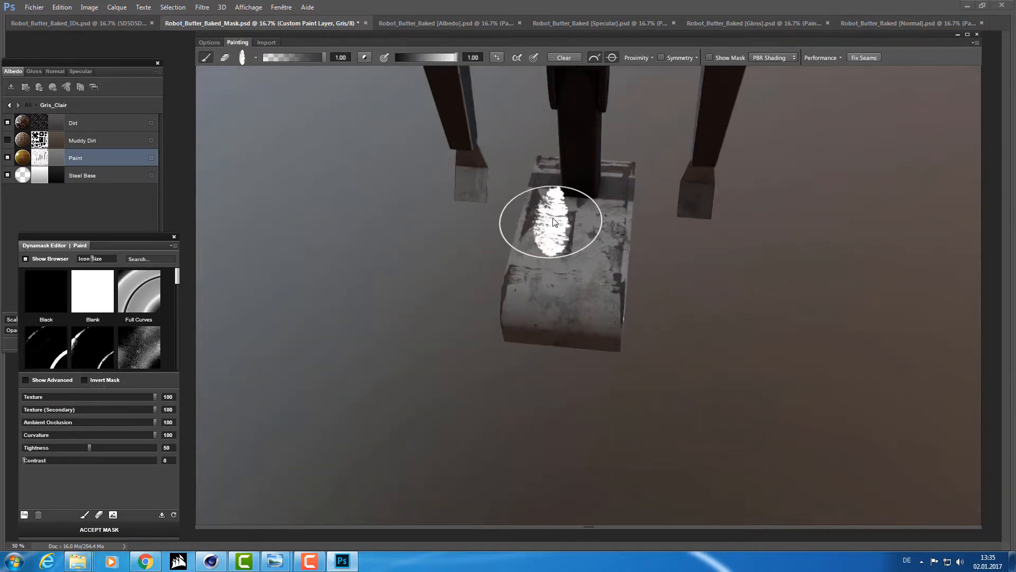
pyautogui.moveTo(553, 219); pyautogui.dragTo(541, 211)
pyautogui.moveTo(545, 348)
pyautogui.mouseDown()
pyautogui.moveTo(577, 332)
pyautogui.moveTo(565, 331)
pyautogui.mouseUp()
pyautogui.moveTo(525, 381)
pyautogui.mouseDown()
pyautogui.moveTo(597, 307)
pyautogui.moveTo(723, 283)
pyautogui.moveTo(575, 247)
pyautogui.moveTo(545, 295)
pyautogui.moveTo(650, 311)
pyautogui.mouseUp()
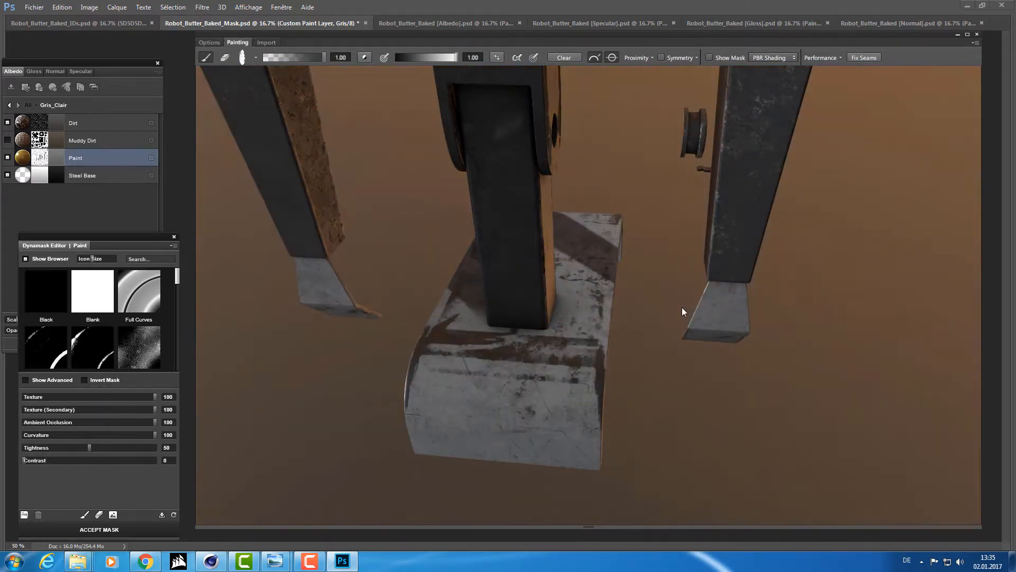
pyautogui.moveTo(602, 356)
pyautogui.mouseDown()
pyautogui.moveTo(494, 381)
pyautogui.moveTo(536, 361)
pyautogui.moveTo(497, 377)
pyautogui.moveTo(494, 363)
pyautogui.moveTo(433, 363)
pyautogui.mouseUp()
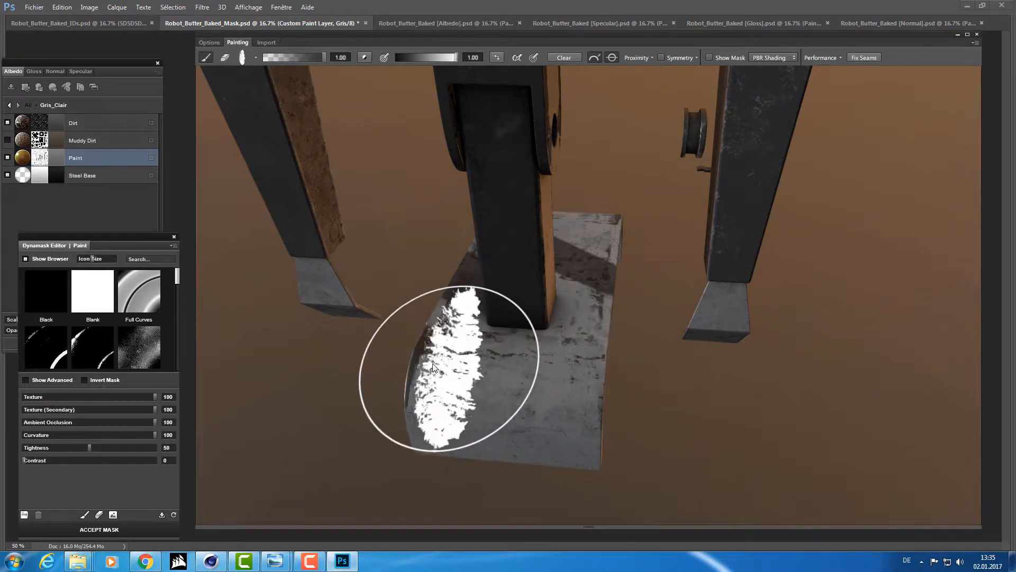
# Inspect the repainted foot plate and legs, accept the Paint mask, and return to the list of all material groups
pyautogui.moveTo(624, 410)
pyautogui.mouseDown()
pyautogui.moveTo(462, 432)
pyautogui.moveTo(290, 387)
pyautogui.moveTo(436, 314)
pyautogui.moveTo(478, 239)
pyautogui.moveTo(522, 288)
pyautogui.mouseUp()
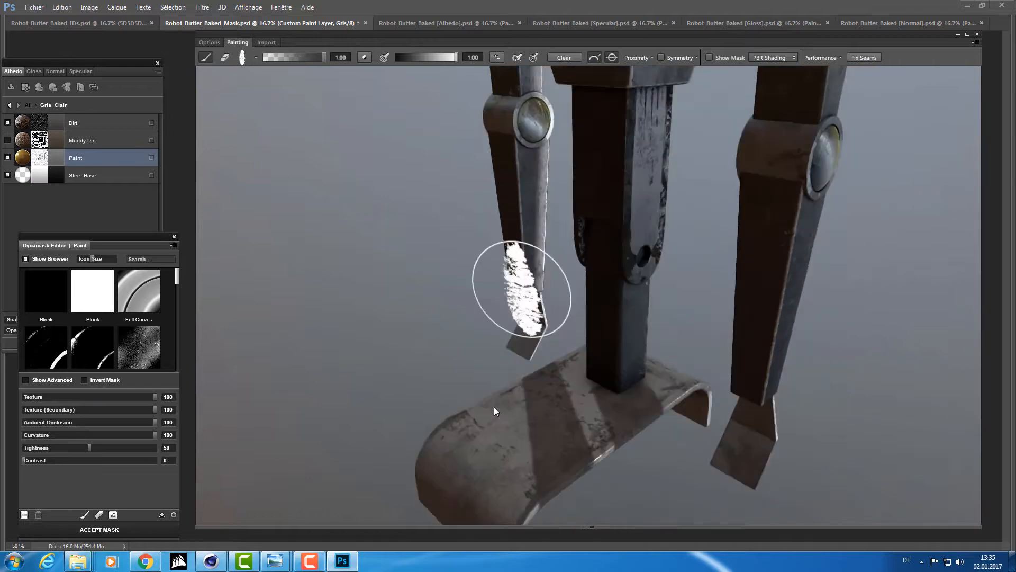
pyautogui.moveTo(494, 407)
pyautogui.mouseDown()
pyautogui.moveTo(462, 323)
pyautogui.moveTo(477, 325)
pyautogui.moveTo(484, 308)
pyautogui.moveTo(626, 331)
pyautogui.moveTo(466, 331)
pyautogui.mouseUp()
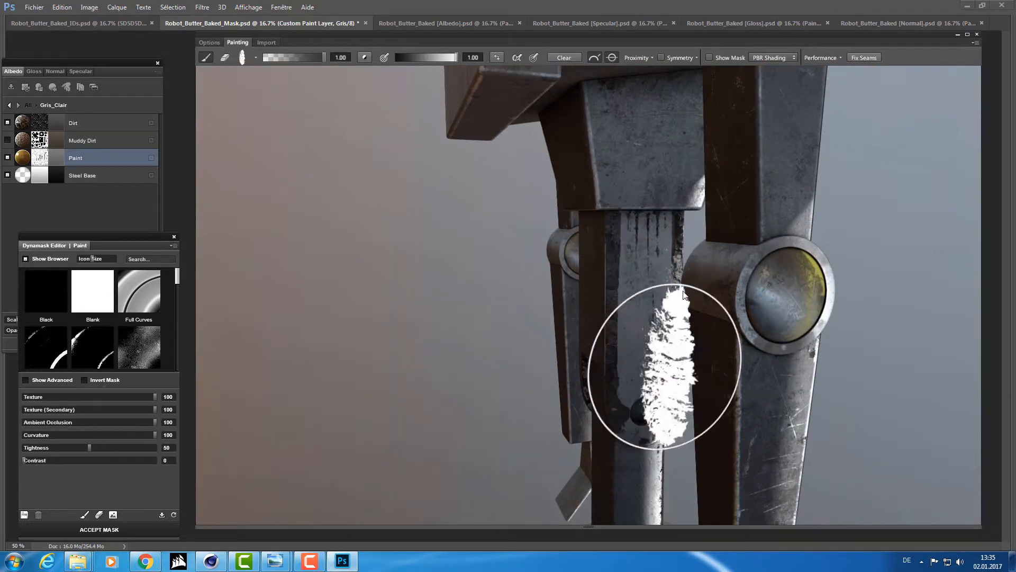
pyautogui.click(131, 524)
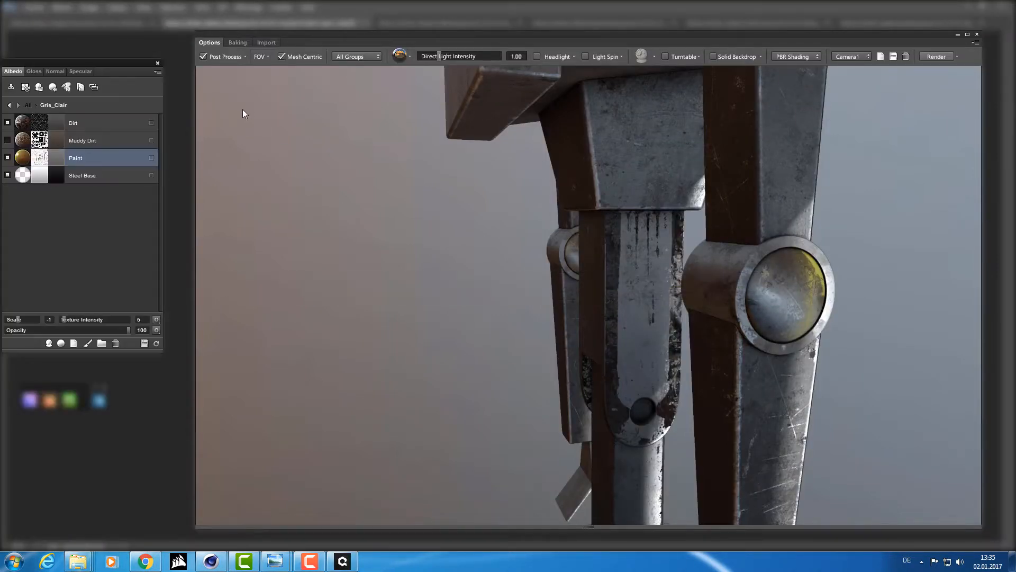
pyautogui.click(9, 106)
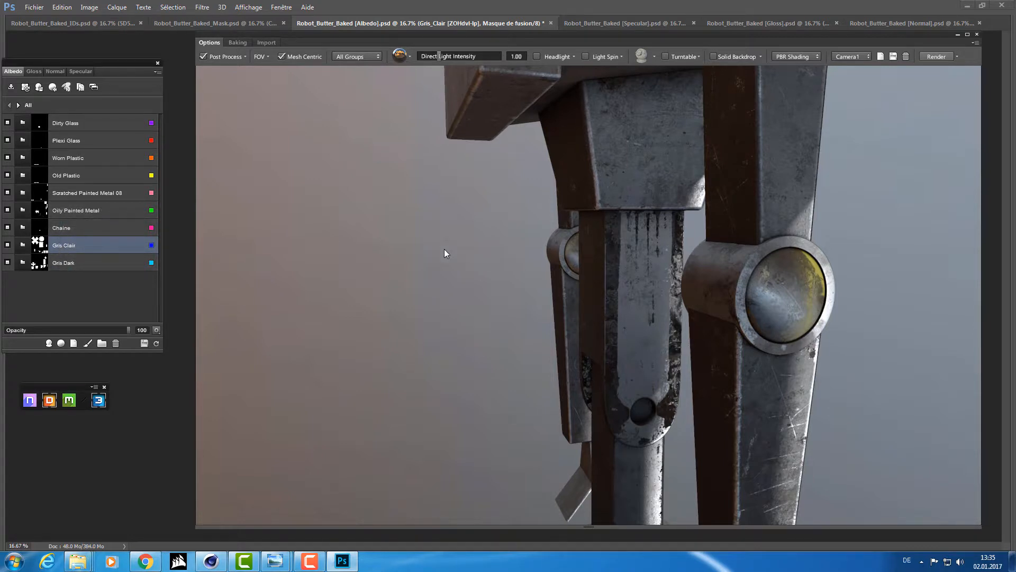
# Rename the Oily Painted Metal group as Dark and save the project
pyautogui.press('c')
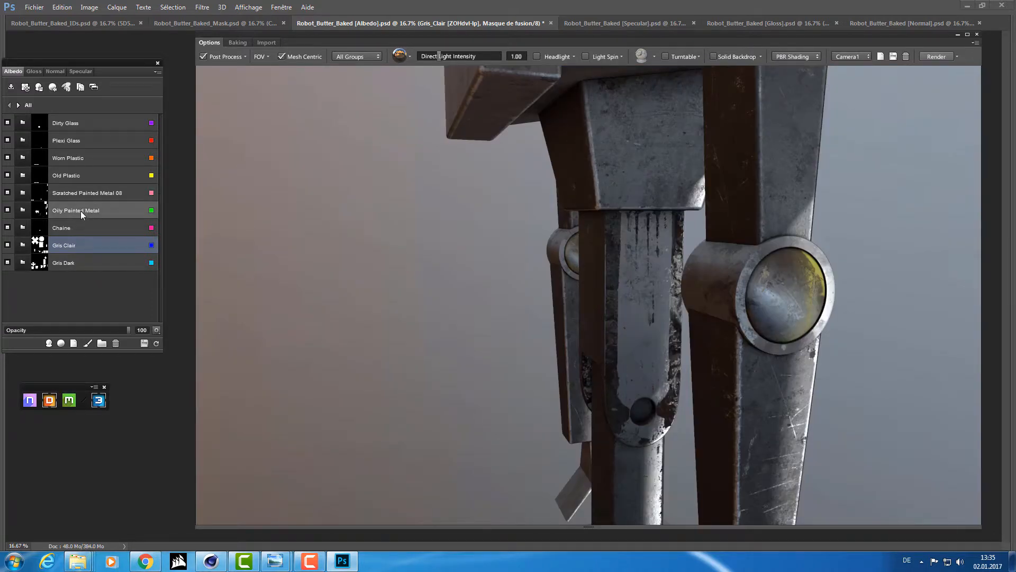
pyautogui.click(81, 210)
pyautogui.write('D')
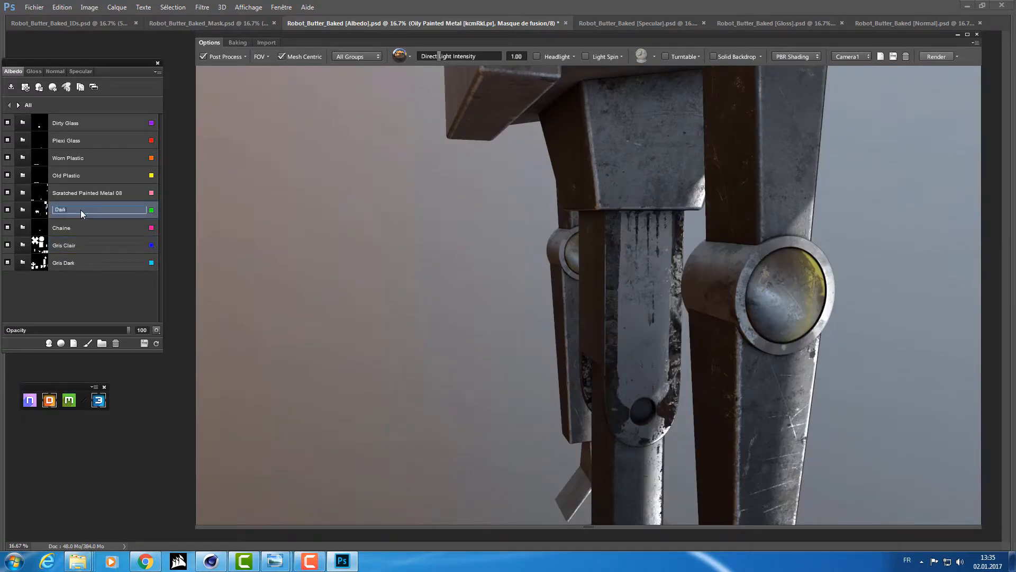
pyautogui.write('ark')
pyautogui.press('Return')
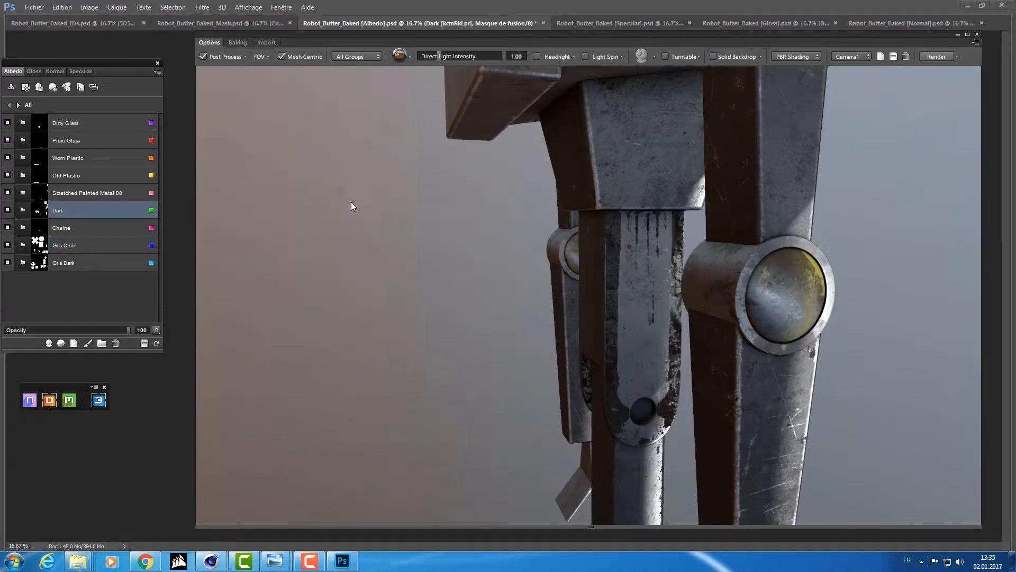
pyautogui.moveTo(351, 201); pyautogui.dragTo(570, 256)
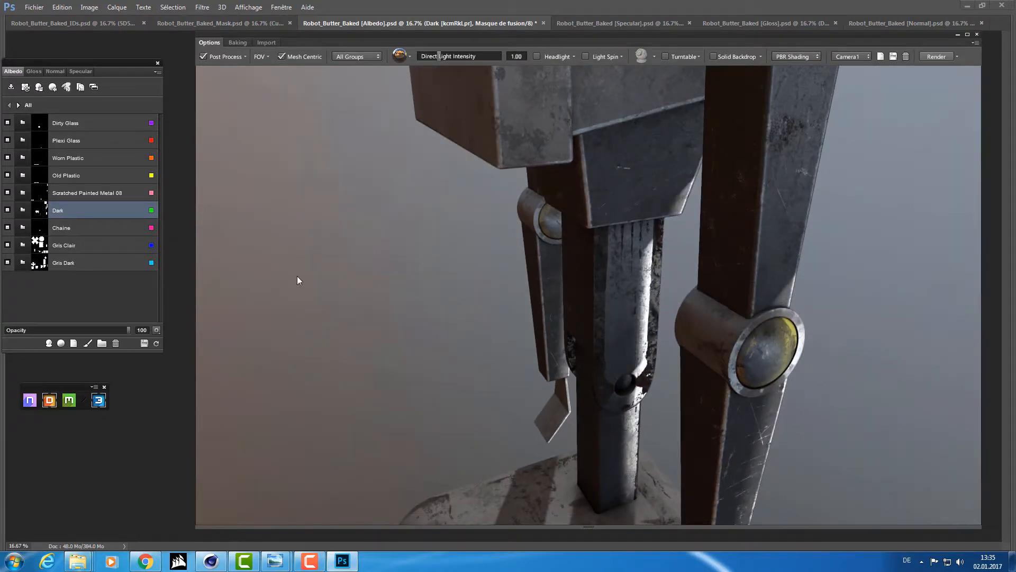
pyautogui.click(144, 343)
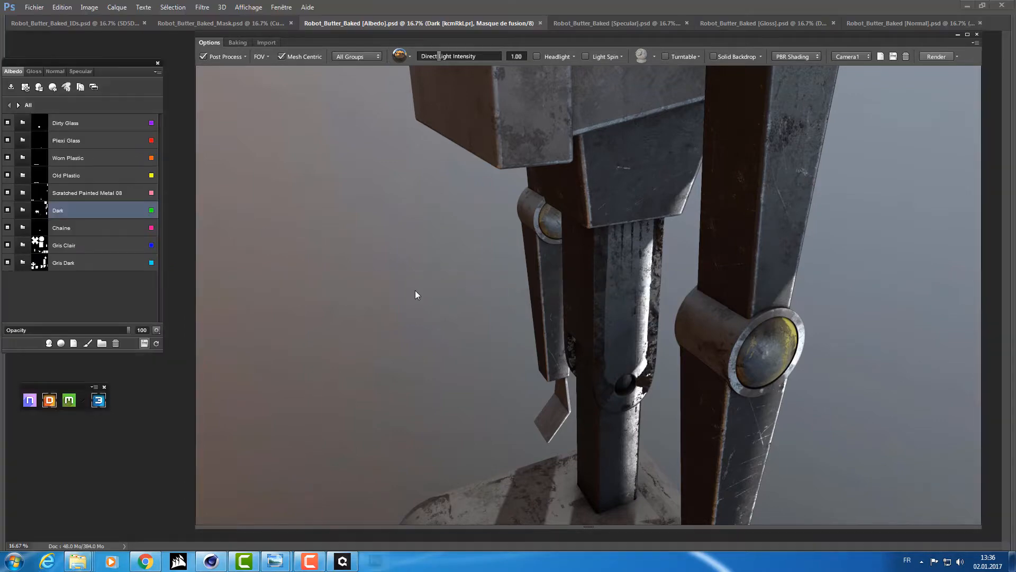
# Check the material groups on the robot in the colour ID view, and hide the Scratched Painted Metal 08 group
pyautogui.moveTo(480, 290); pyautogui.dragTo(627, 234)
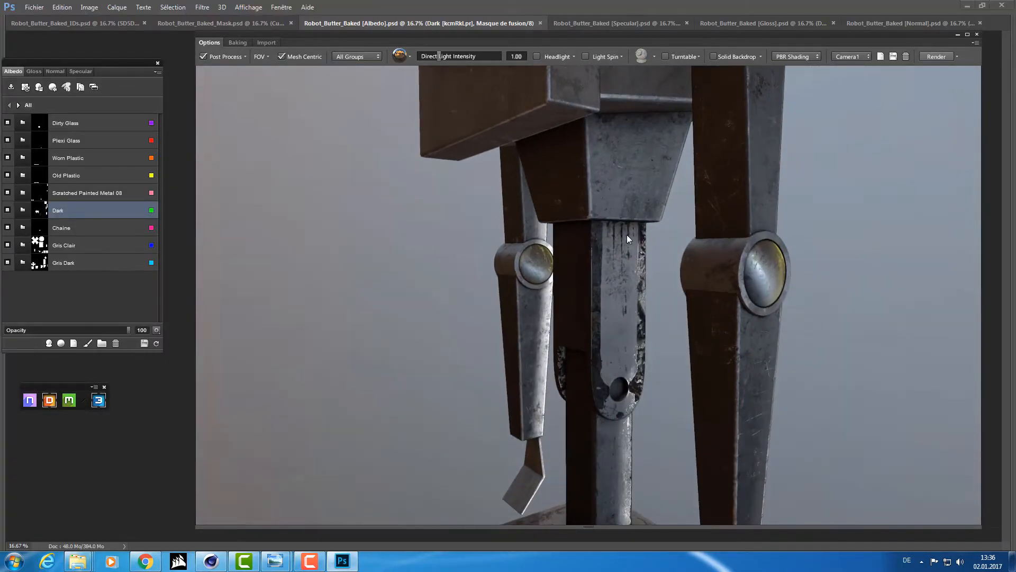
pyautogui.moveTo(468, 241); pyautogui.dragTo(574, 209)
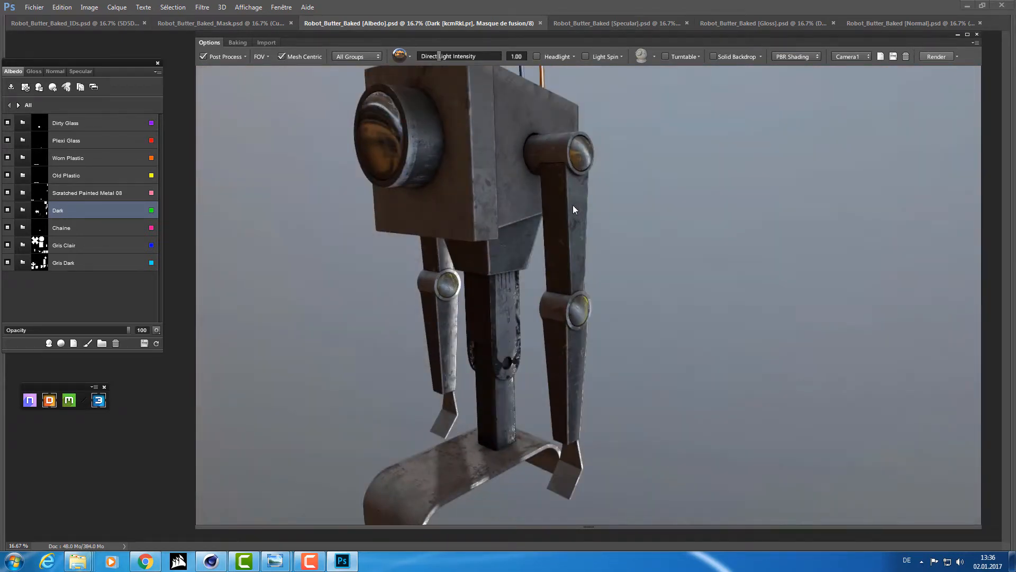
pyautogui.press('c')
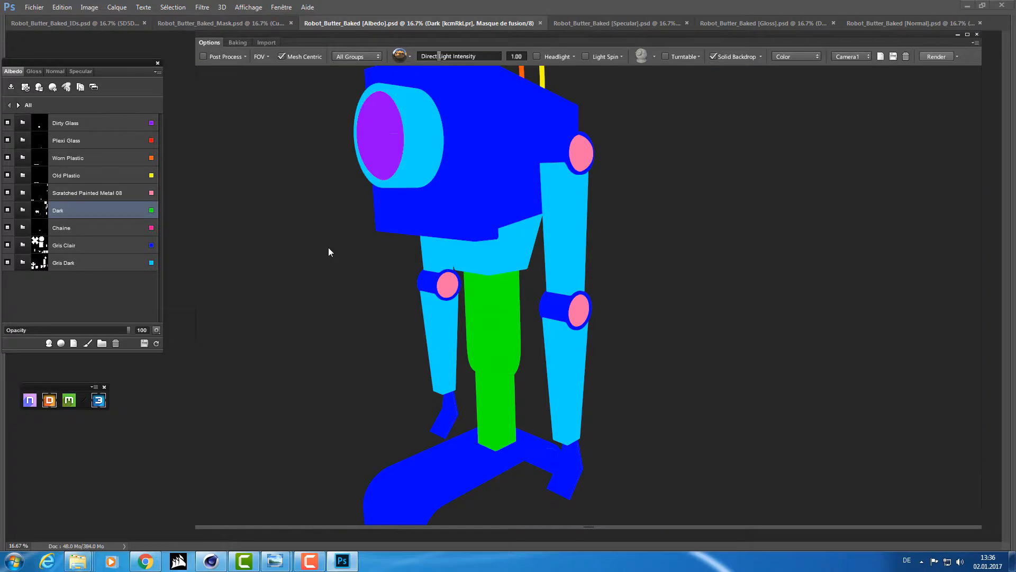
pyautogui.press('c')
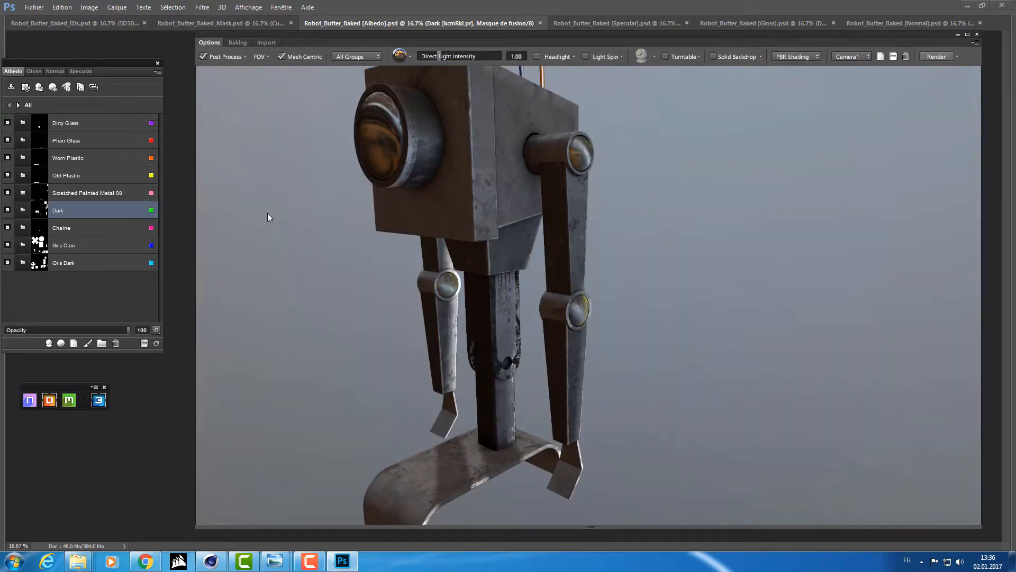
pyautogui.press('c')
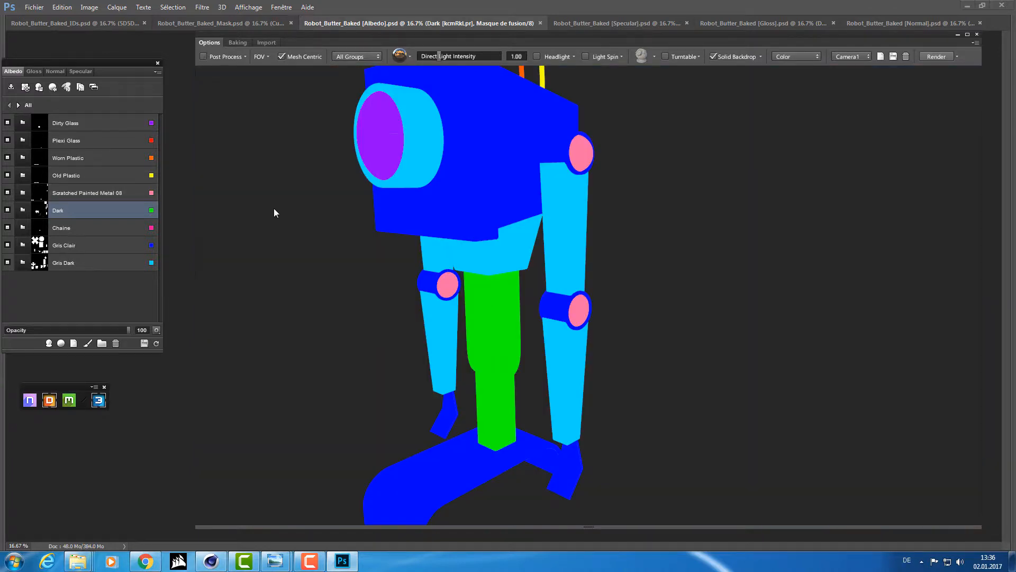
pyautogui.press('c')
pyautogui.click(131, 191)
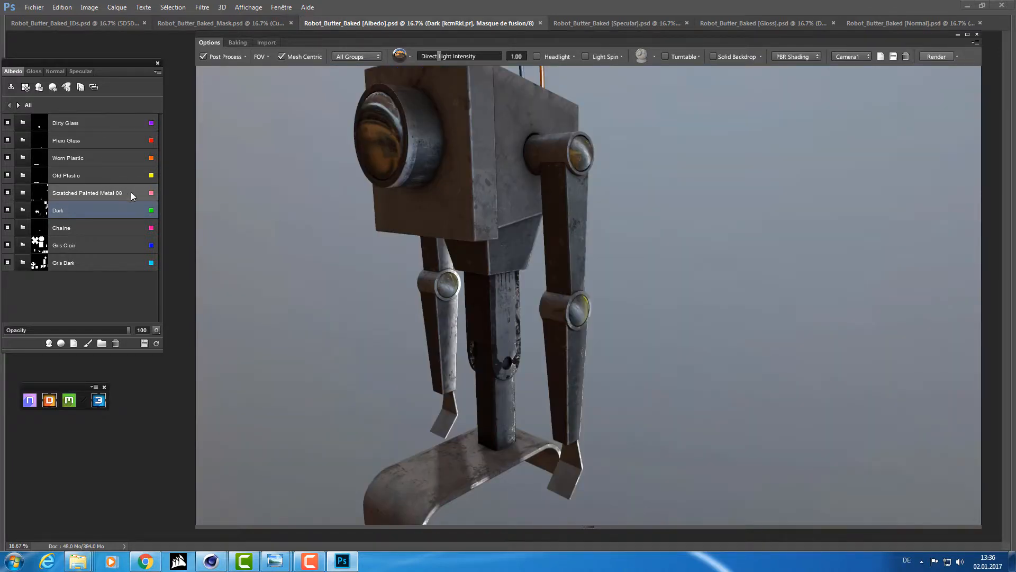
pyautogui.click(7, 193)
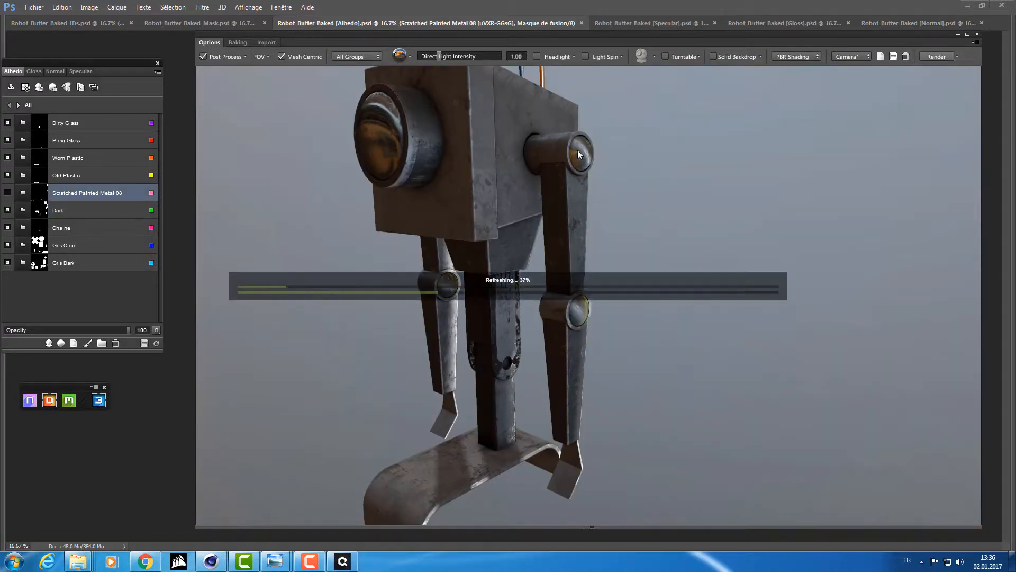
# Show the Scratched Painted Metal 08 group again and rename it as Pastille
pyautogui.click(8, 192)
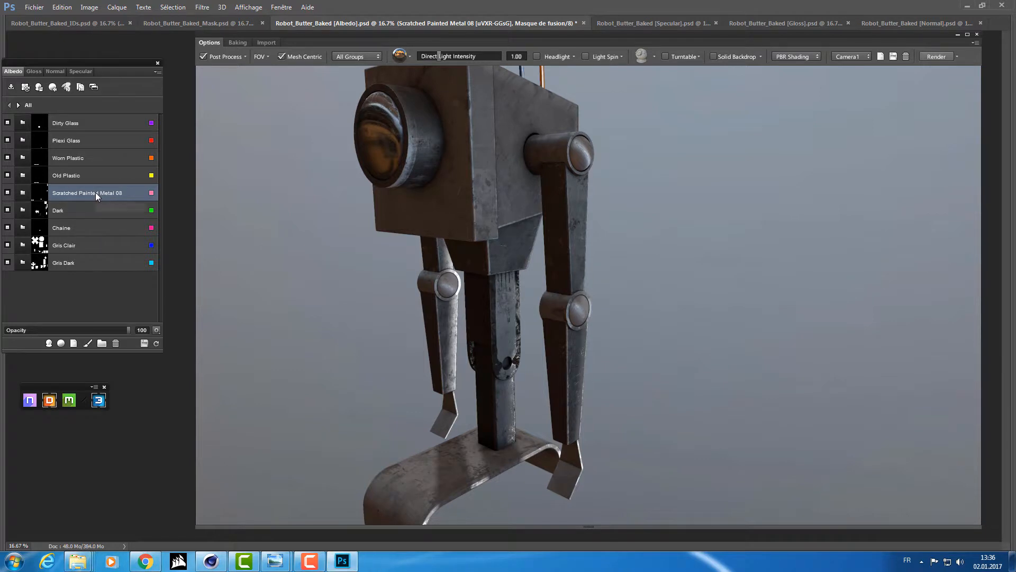
pyautogui.click(79, 191)
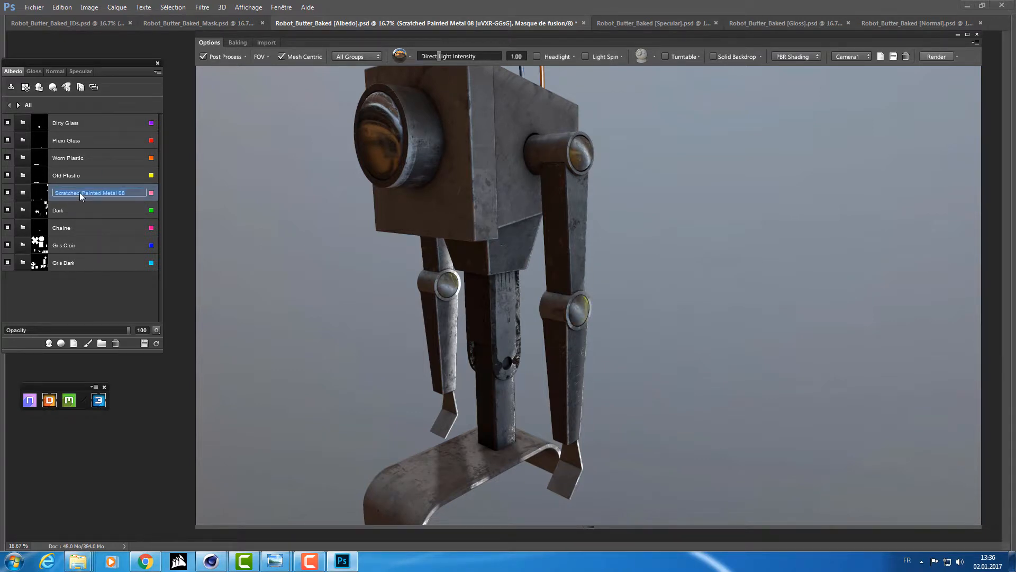
pyautogui.write('pastille')
pyautogui.press('Return')
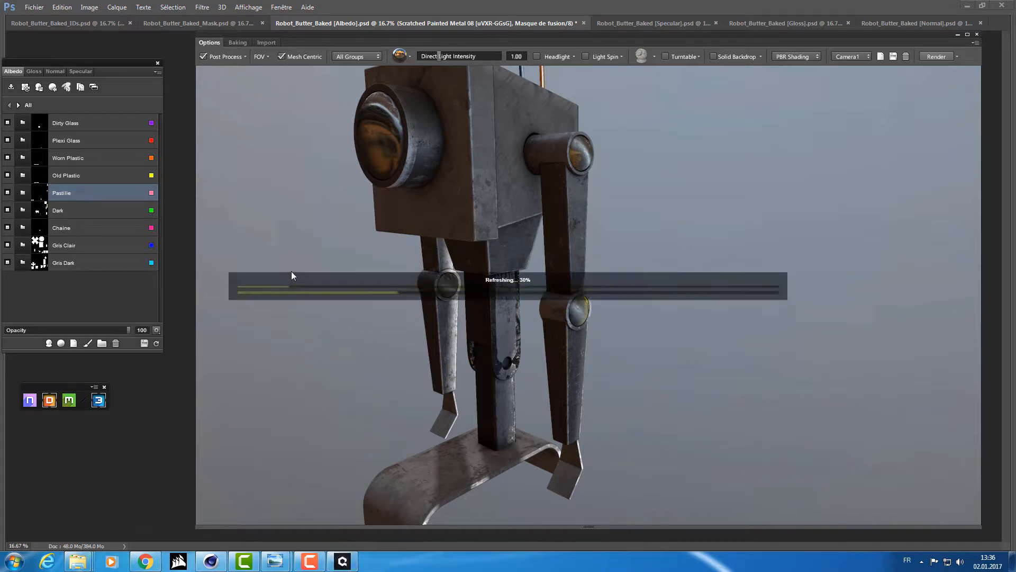
# Check the cable groups in the colour ID view and rename the Old Plastic group as Cable Orange
pyautogui.moveTo(320, 214); pyautogui.dragTo(358, 320)
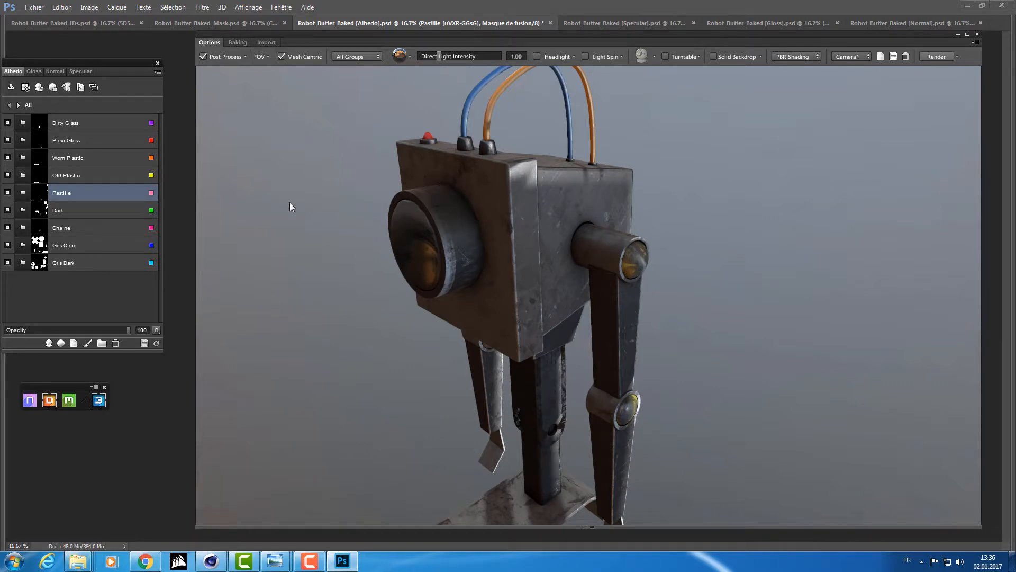
pyautogui.press('c')
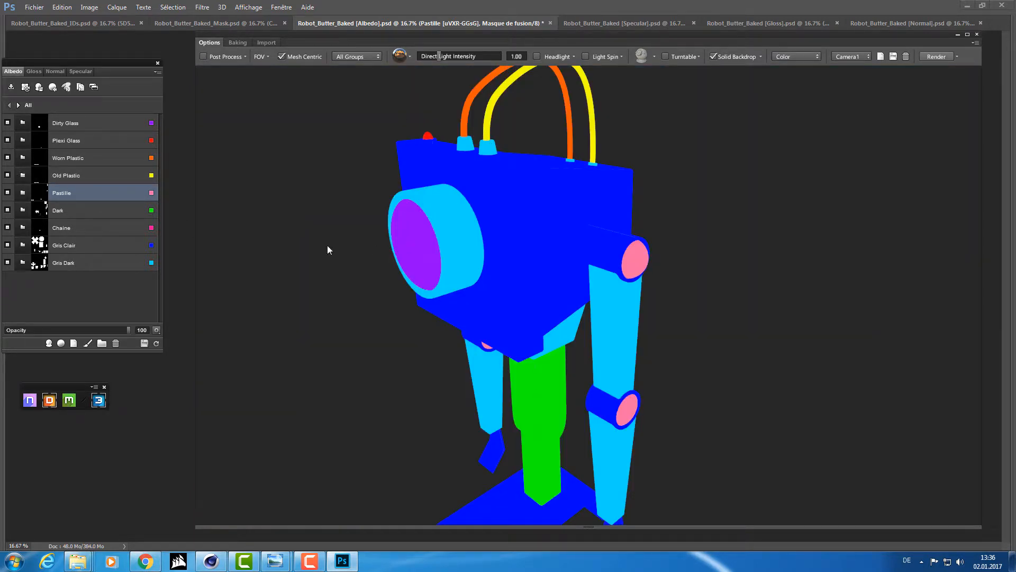
pyautogui.press('c')
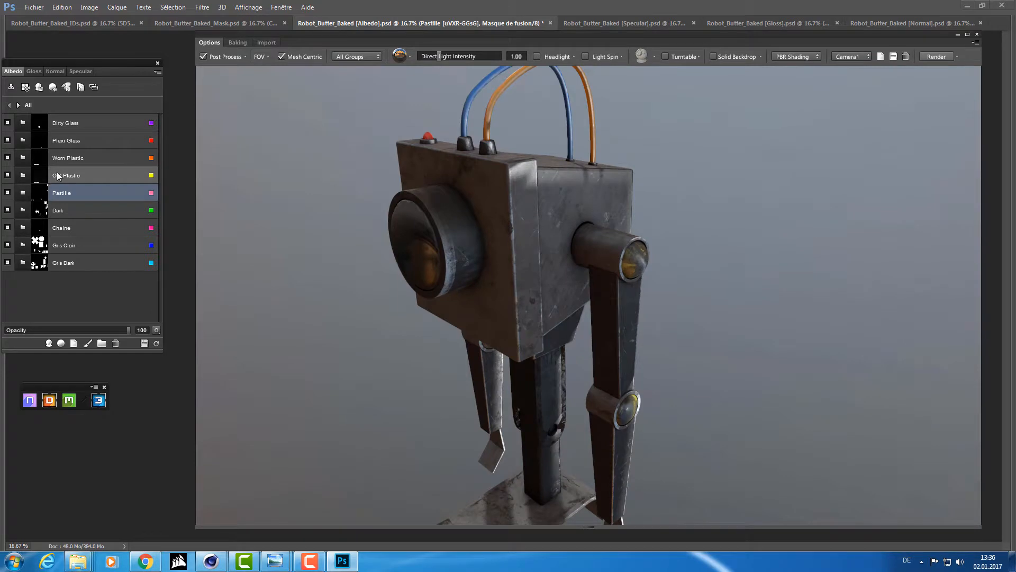
pyautogui.doubleClick(62, 175)
pyautogui.write('Cable')
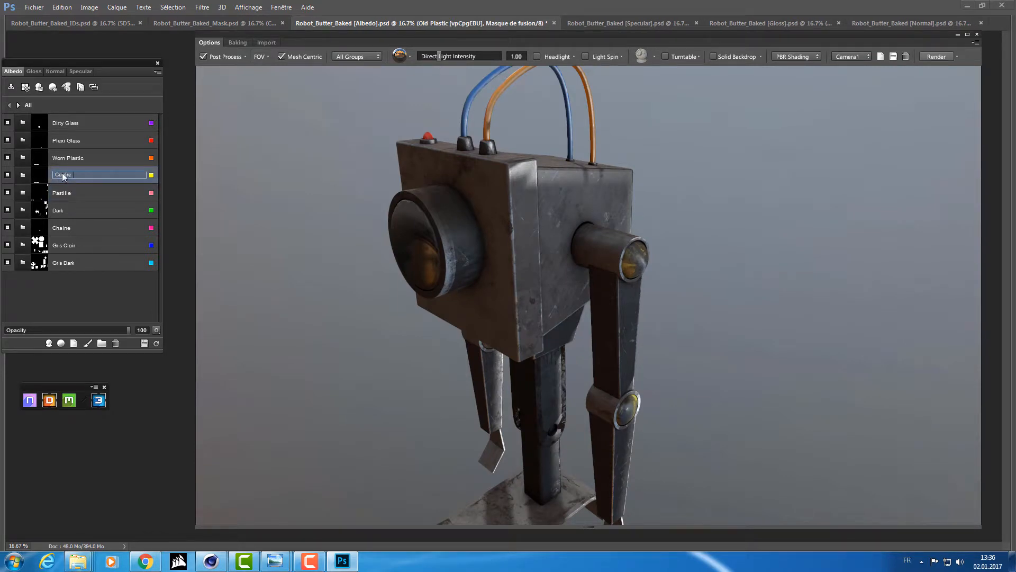
pyautogui.write(' Orange')
pyautogui.press('Return')
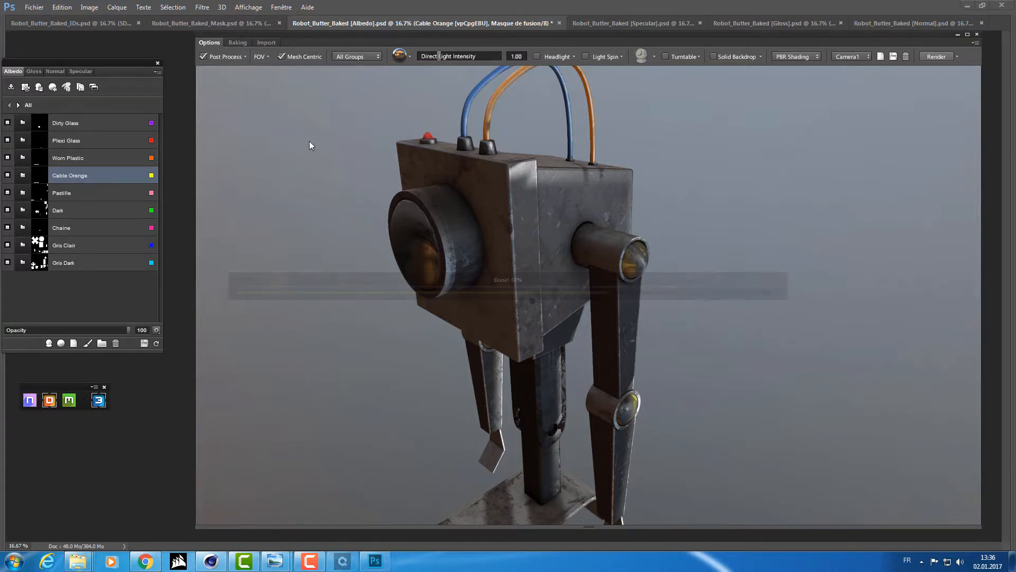
# Compare the cables in the colour ID and shaded views, and rename the yellow-ID cable group as Cable_Jaune
pyautogui.press('c')
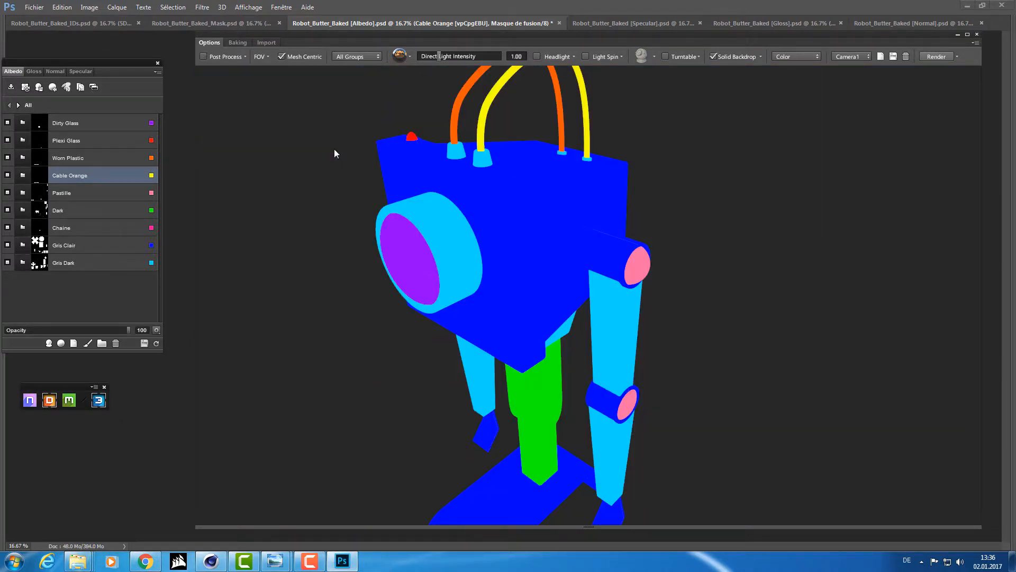
pyautogui.press('c')
pyautogui.press('c')
pyautogui.press('c')
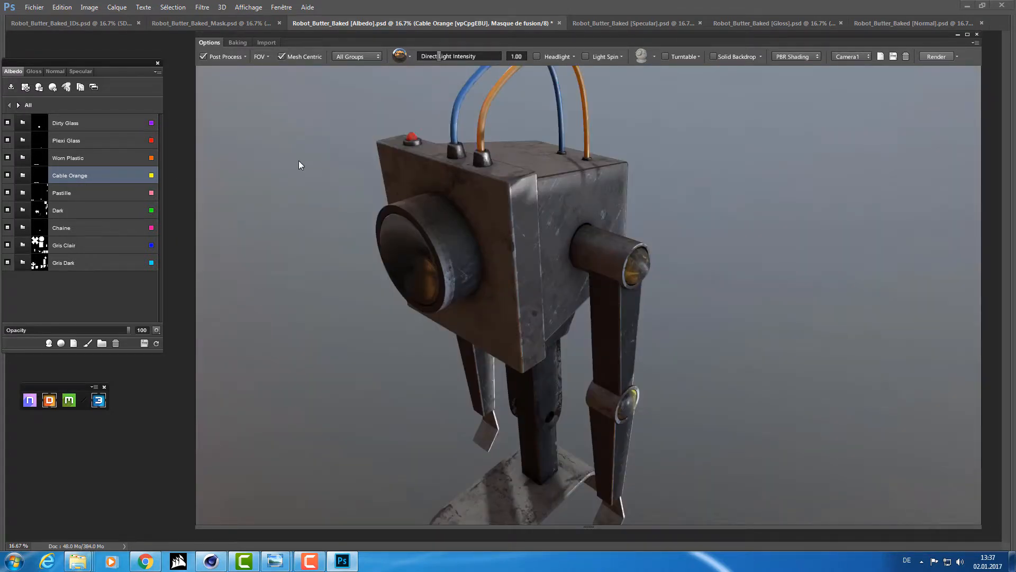
pyautogui.moveTo(299, 161); pyautogui.dragTo(373, 132)
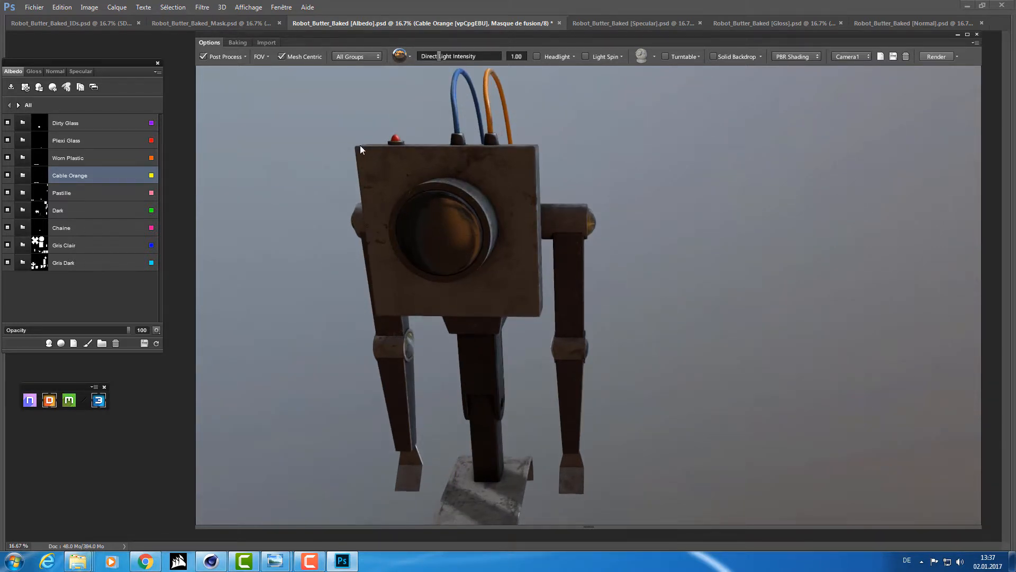
pyautogui.doubleClick(77, 175)
pyautogui.click(102, 174)
pyautogui.press('Left')
pyautogui.press('Left')
pyautogui.press('Left')
pyautogui.press('Left')
pyautogui.press('Left')
pyautogui.press('Left')
pyautogui.press('BackSpace')
pyautogui.press('BackSpace')
pyautogui.press('BackSpace')
pyautogui.write('le_')
pyautogui.hotkey('shift', 'End')
pyautogui.write('Jaune')
pyautogui.press('Return')
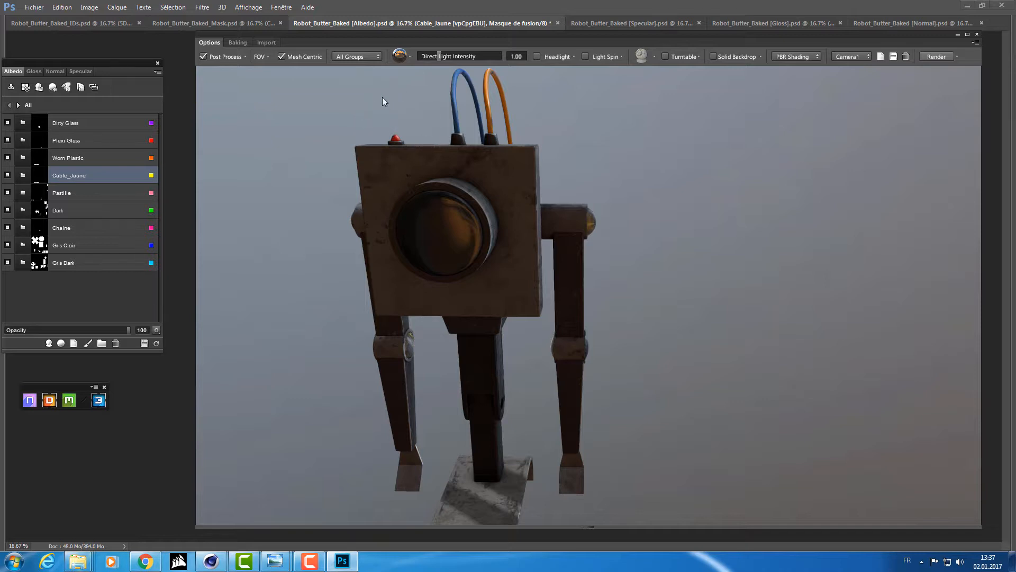
# Rename the Worn Plastic group, which covers the blue cable, as Cable_Orange
pyautogui.moveTo(382, 97); pyautogui.dragTo(325, 230)
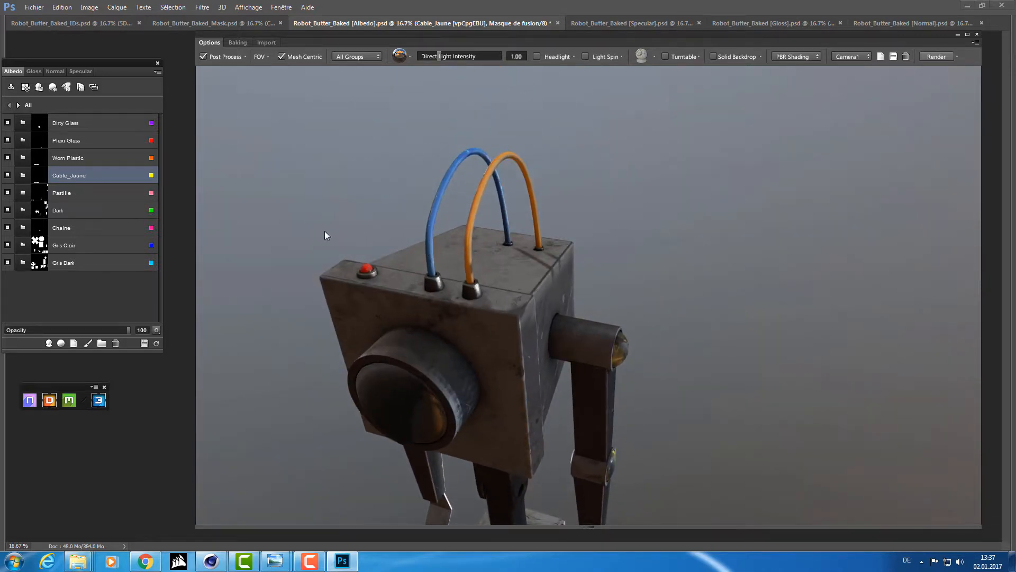
pyautogui.click(77, 158)
pyautogui.doubleClick(74, 157)
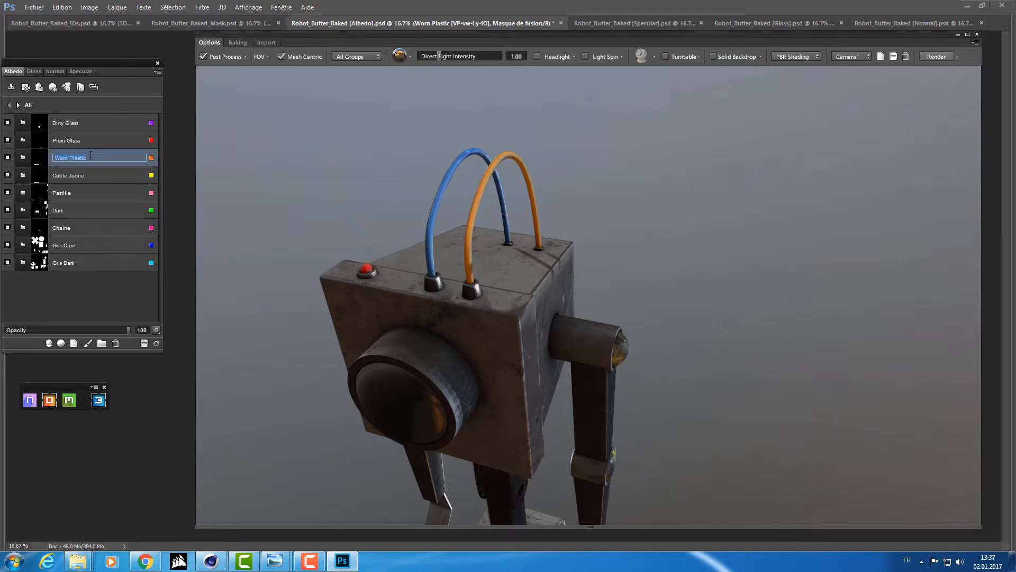
pyautogui.write('Cable_Orange')
pyautogui.press('Return')
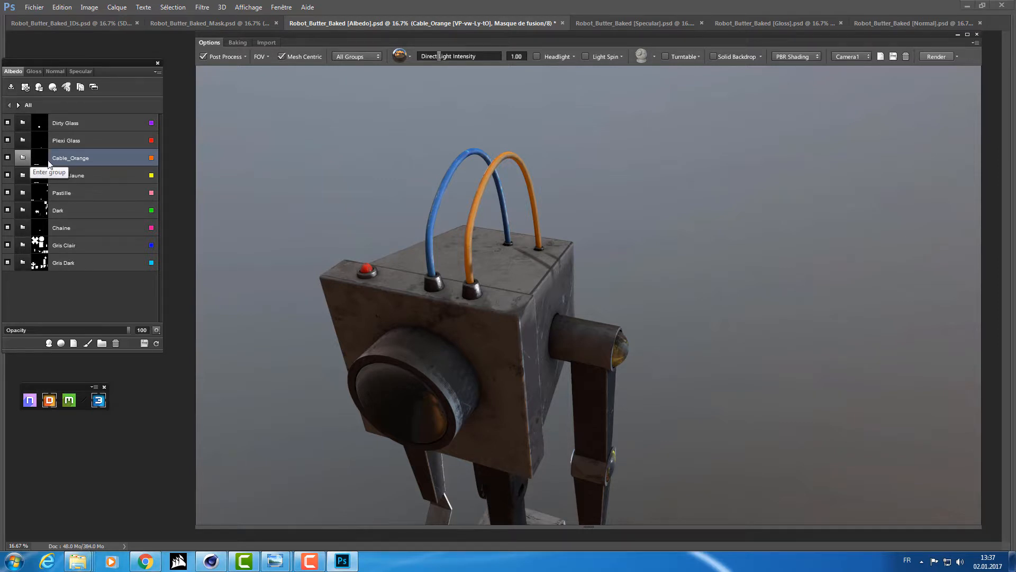
# Open the Cable_Jaune group and change the colour of its PVC Plastic material to yellow
pyautogui.click(30, 175)
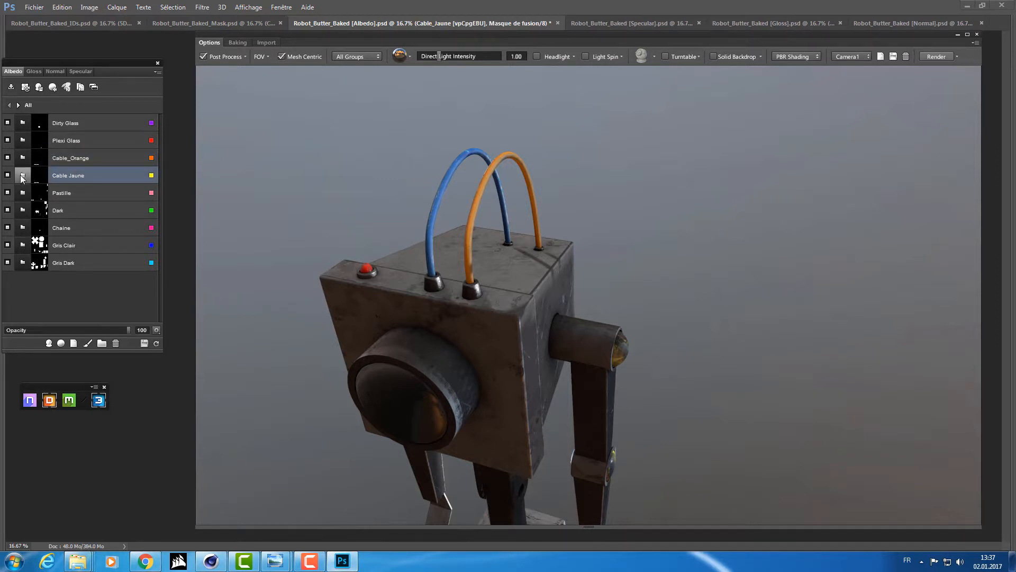
pyautogui.click(22, 176)
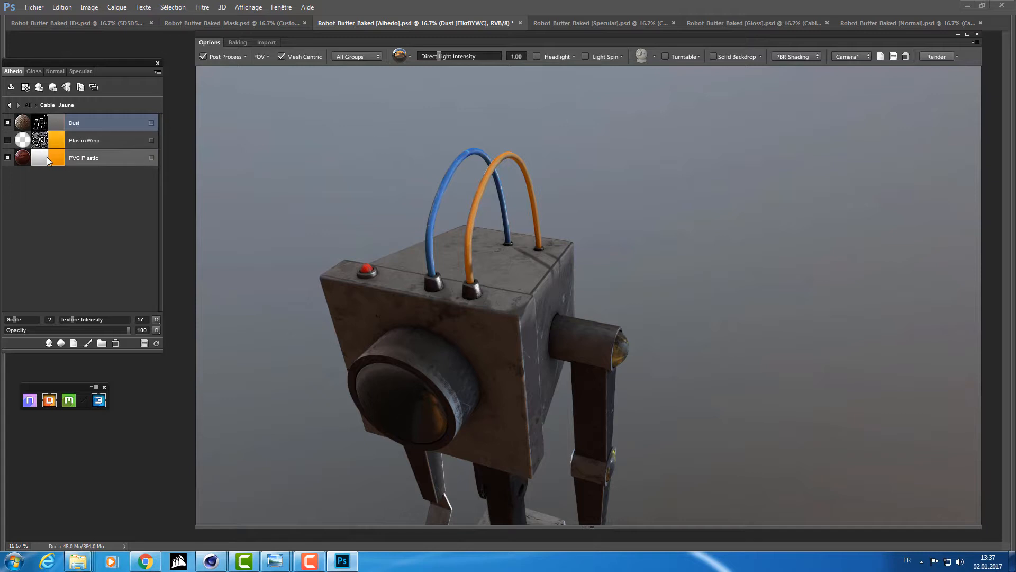
pyautogui.click(54, 162)
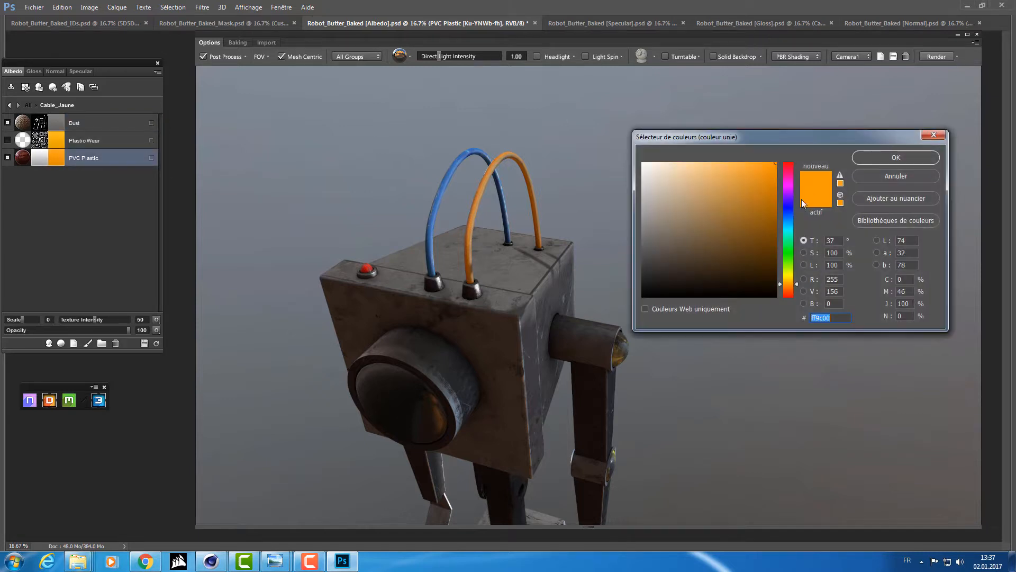
pyautogui.moveTo(787, 283)
pyautogui.mouseDown()
pyautogui.moveTo(788, 263)
pyautogui.moveTo(786, 275)
pyautogui.mouseUp()
pyautogui.click(881, 160)
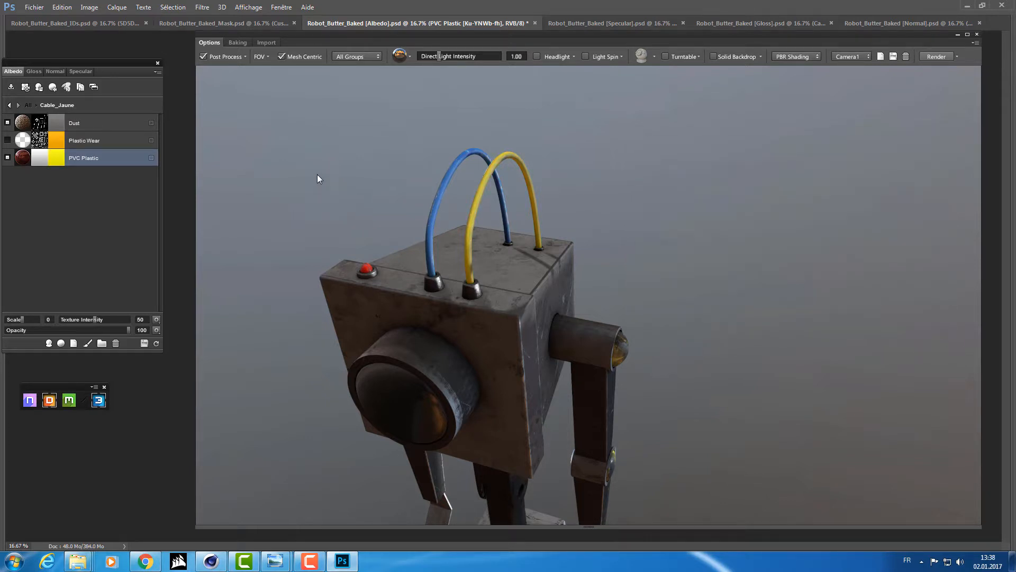
# Change the colour of the Plastic Wear material to yellow and return to the list of all groups
pyautogui.click(56, 140)
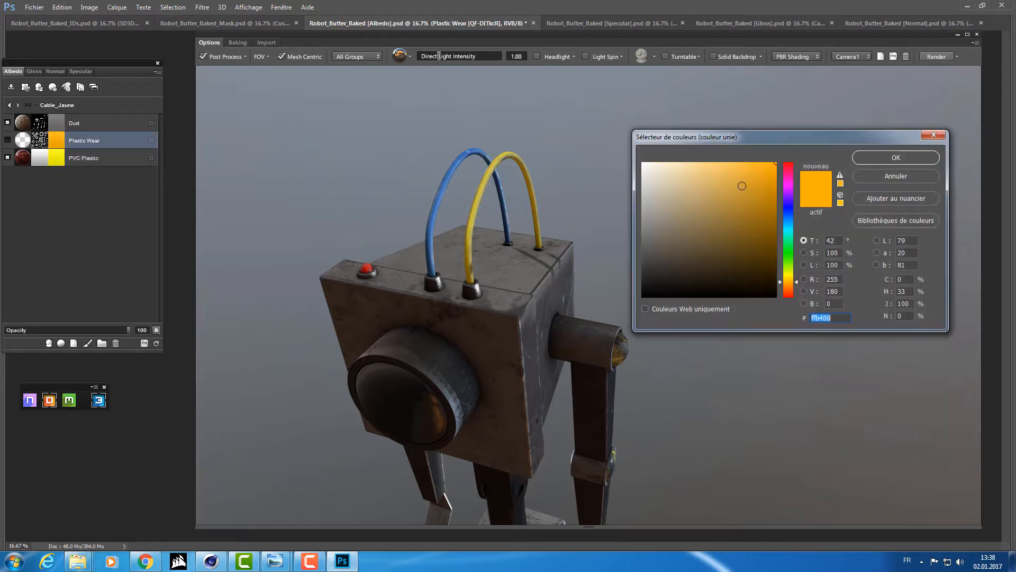
pyautogui.moveTo(789, 274); pyautogui.dragTo(789, 273)
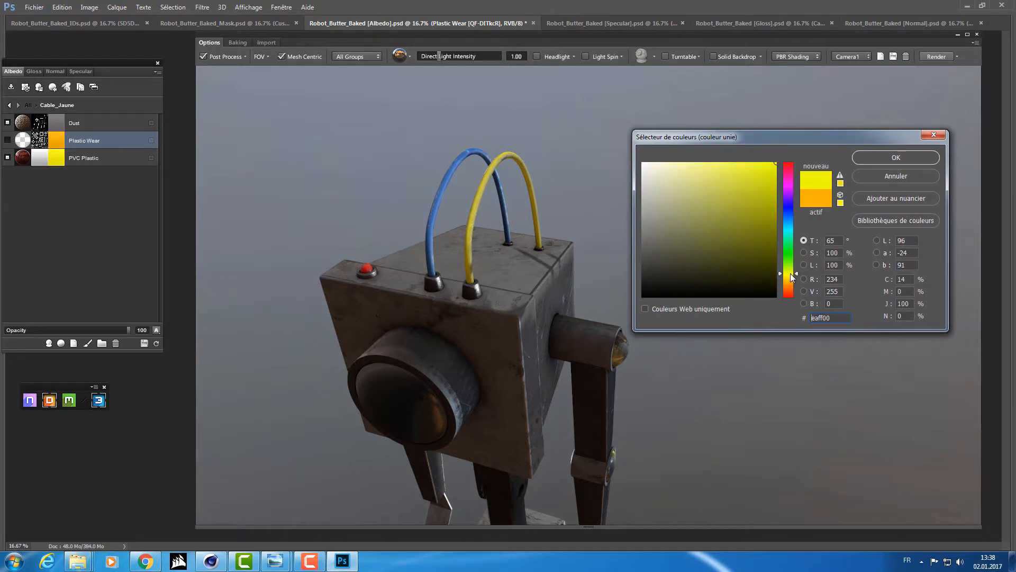
pyautogui.click(868, 158)
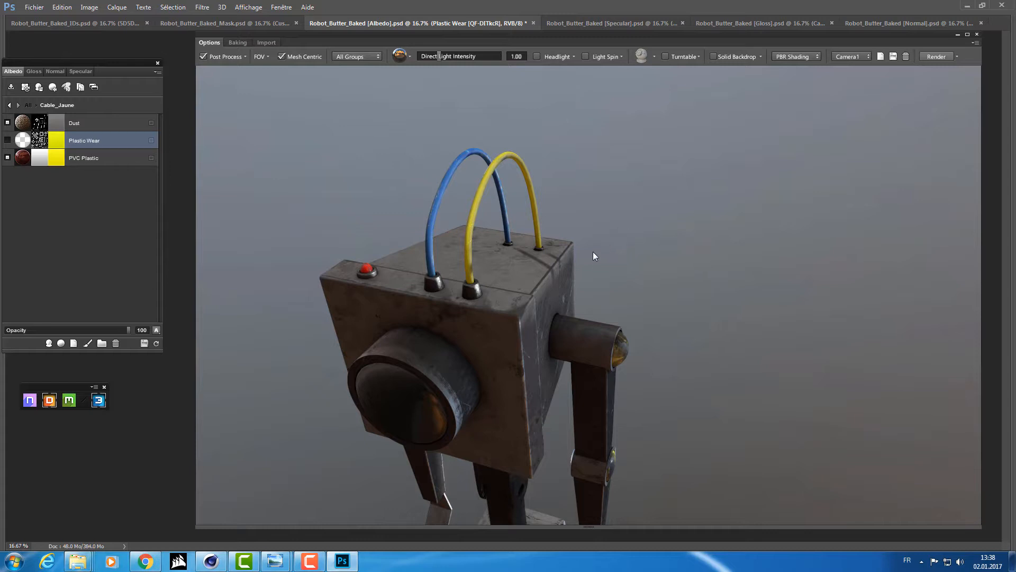
pyautogui.moveTo(580, 264); pyautogui.dragTo(471, 214)
pyautogui.click(8, 106)
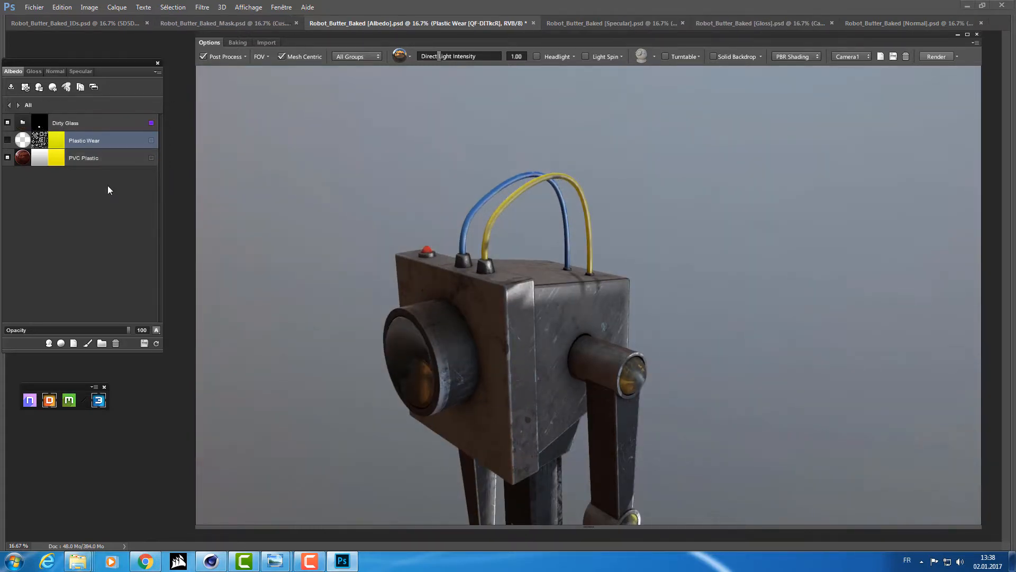
# Open the Cable_Orange group and set the colour of its Polypropylene material to orange ff7800
pyautogui.click(105, 158)
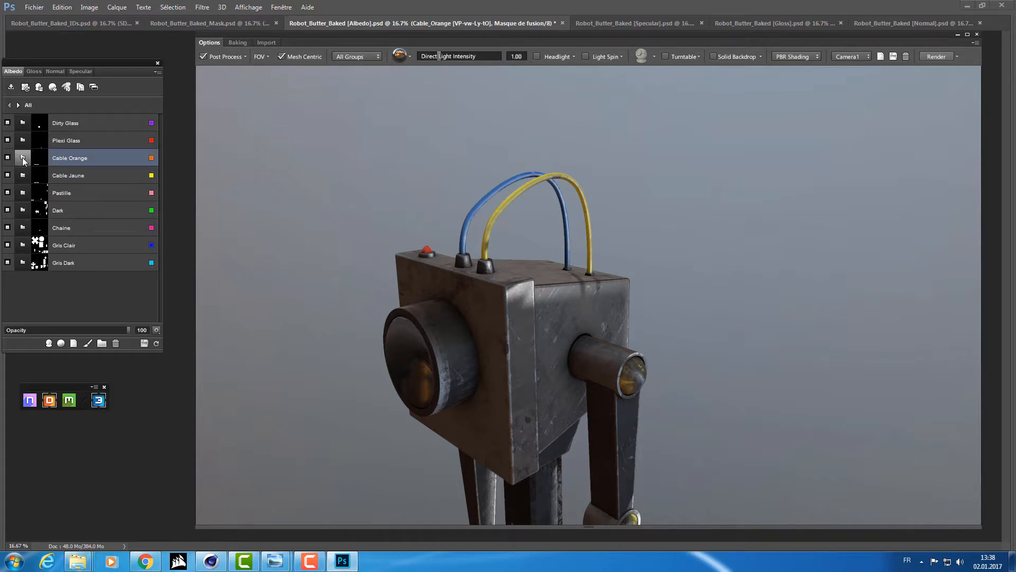
pyautogui.click(22, 157)
pyautogui.click(55, 175)
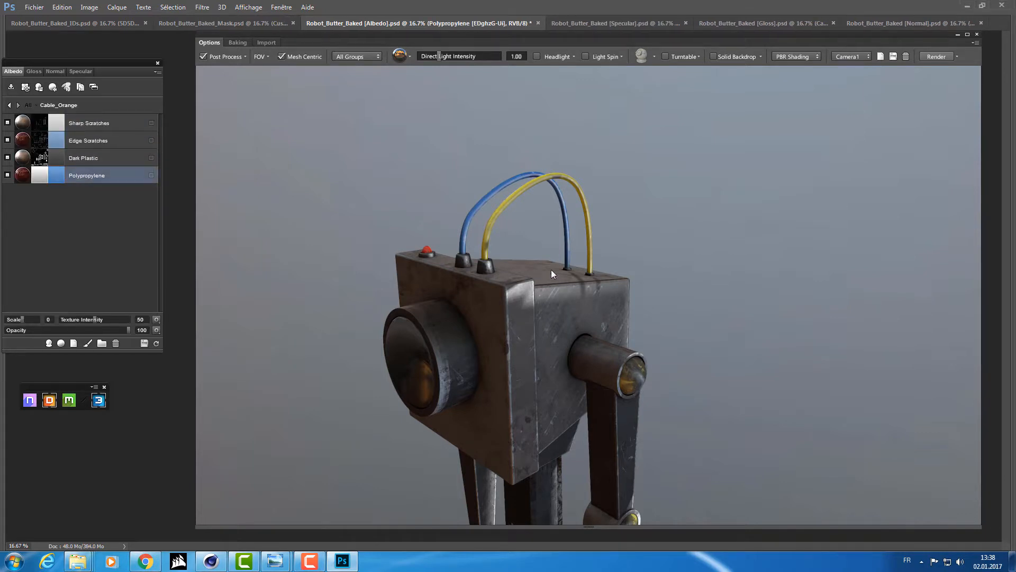
pyautogui.moveTo(786, 269); pyautogui.dragTo(787, 293)
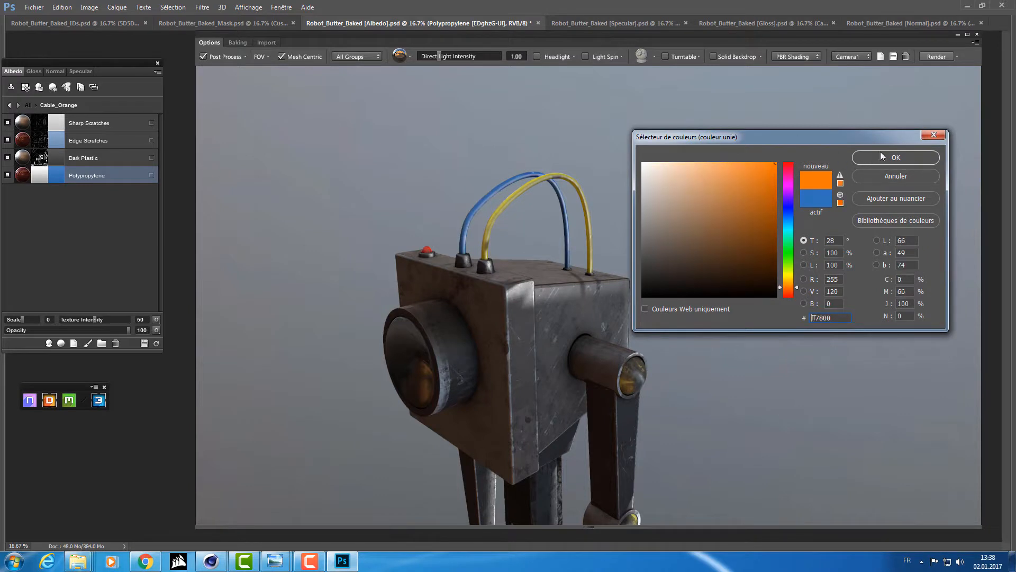
pyautogui.click(884, 156)
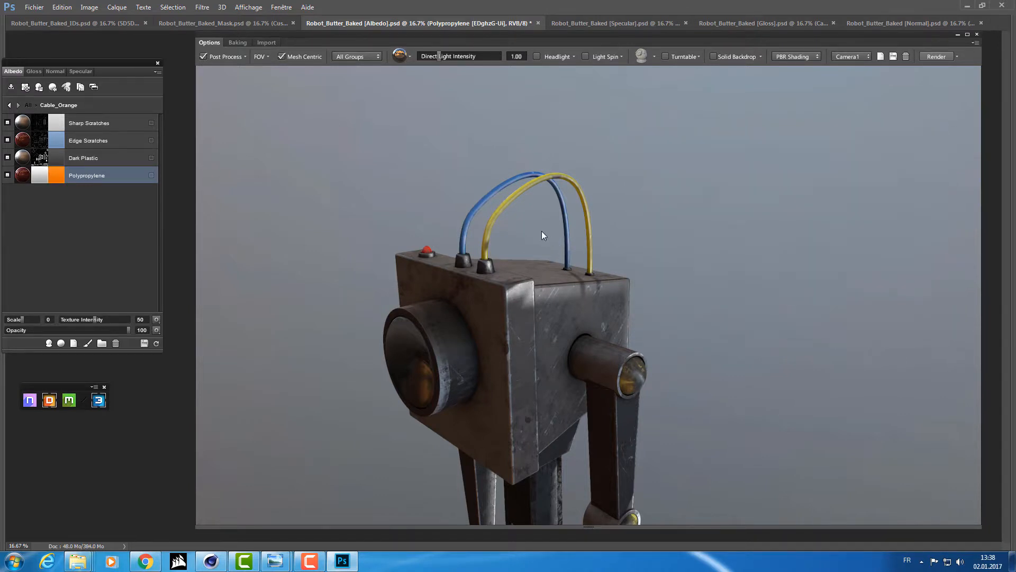
# Inspect the orange cable up close and set the colour of its Edge Scratches material to ff3c00
pyautogui.hotkey('alt', 'shift')
pyautogui.moveTo(415, 209); pyautogui.dragTo(459, 257)
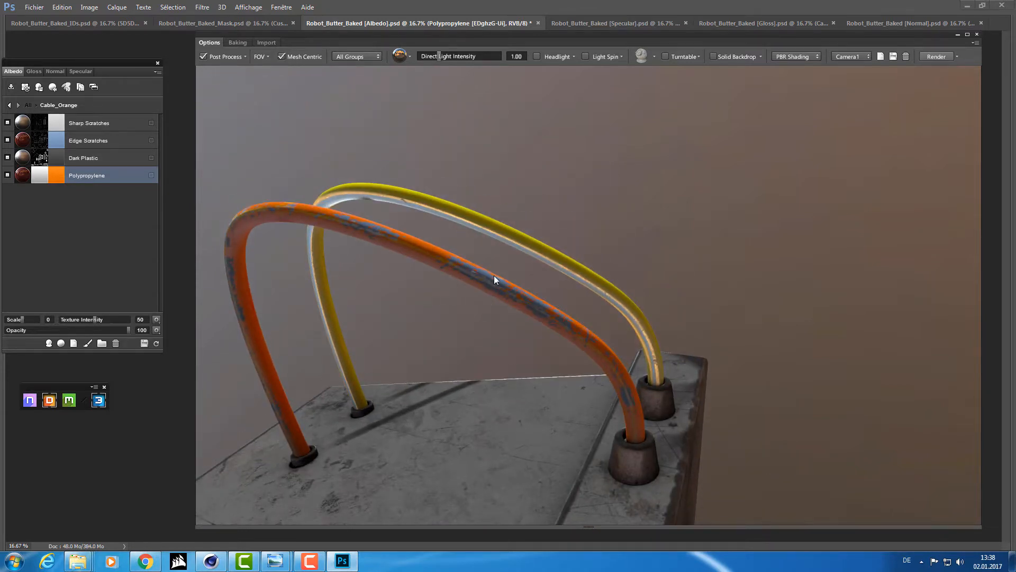
pyautogui.click(61, 138)
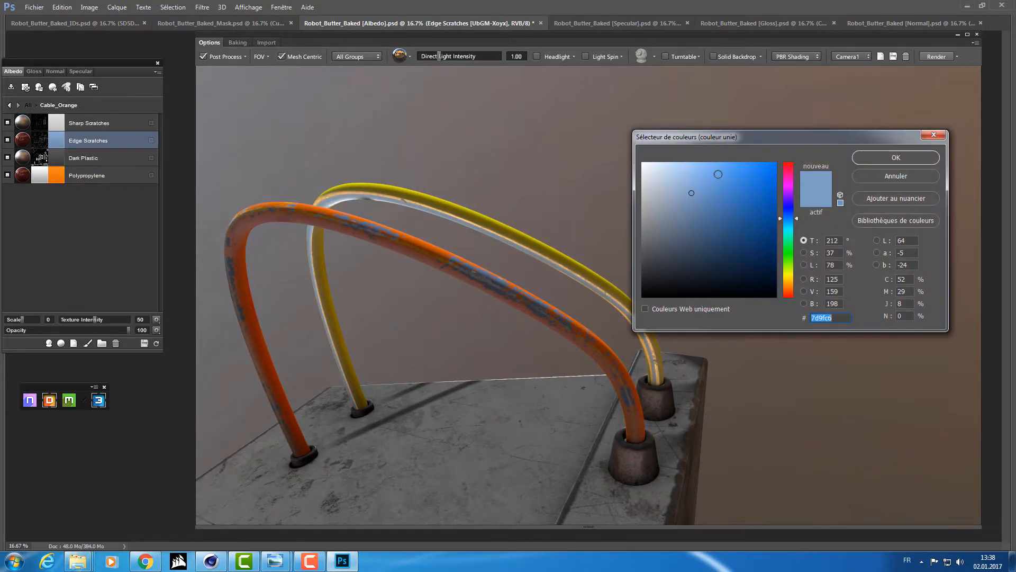
pyautogui.click(789, 269)
pyautogui.moveTo(790, 268); pyautogui.dragTo(792, 292)
pyautogui.moveTo(763, 181); pyautogui.dragTo(778, 158)
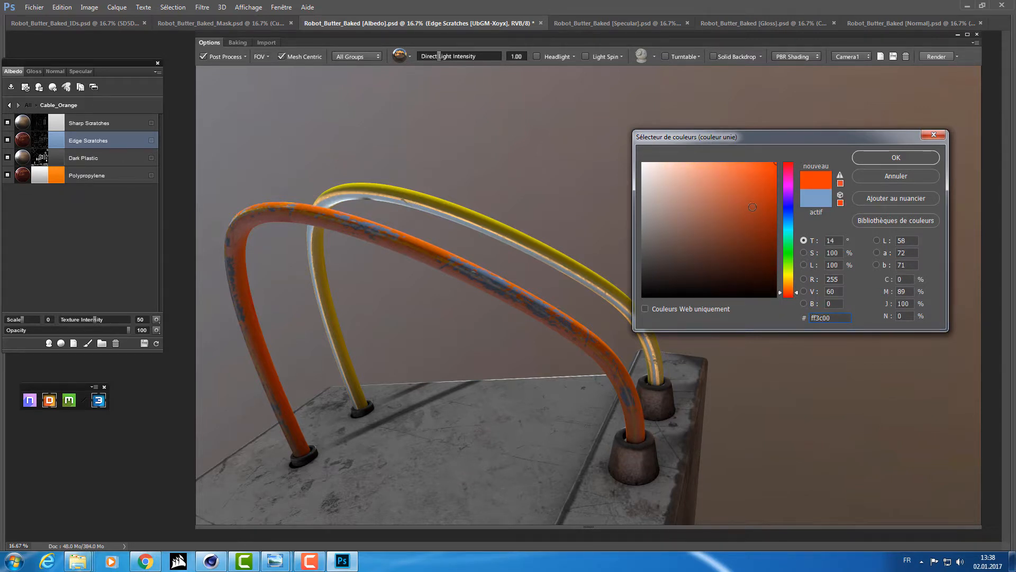
pyautogui.click(896, 157)
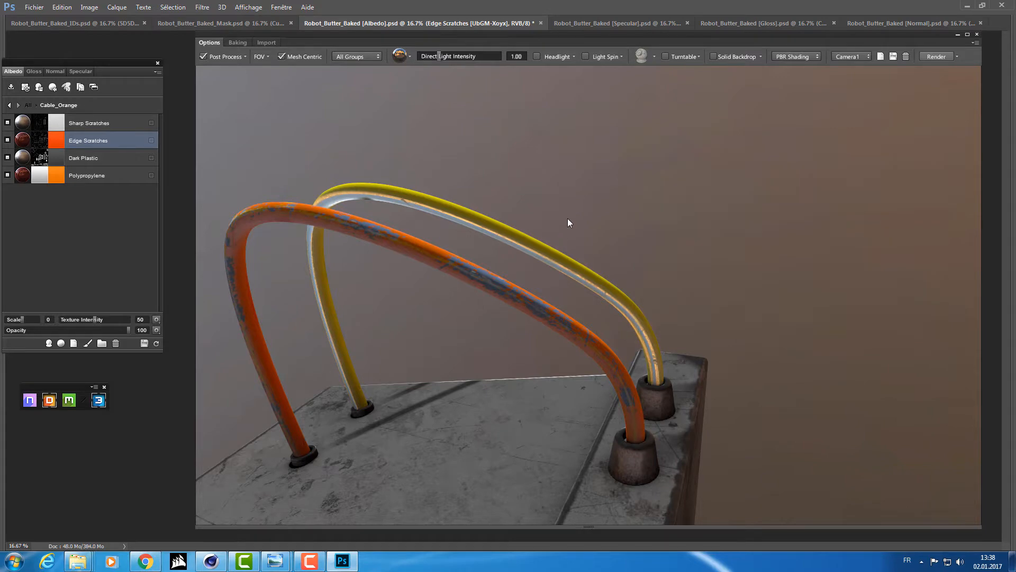
# Inspect the recoloured cables and the robot's arm and leg joints, and return to the list of all groups
pyautogui.moveTo(365, 245); pyautogui.dragTo(532, 258)
pyautogui.scroll(-5, 498, 271)
pyautogui.scroll(-1, 615, 251)
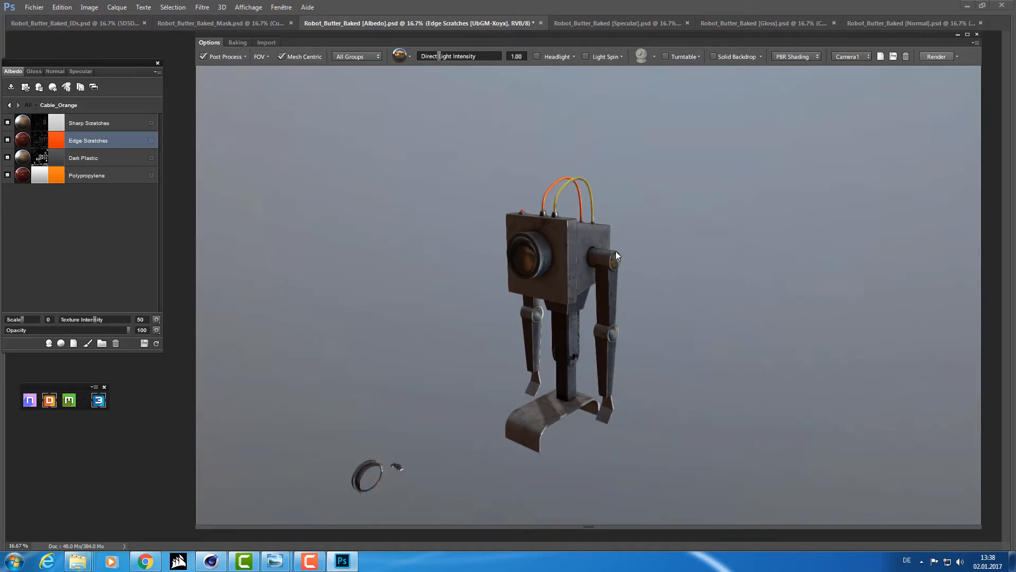
pyautogui.scroll(5, 557, 322)
pyautogui.moveTo(557, 321); pyautogui.dragTo(502, 335)
pyautogui.scroll(3, 502, 335)
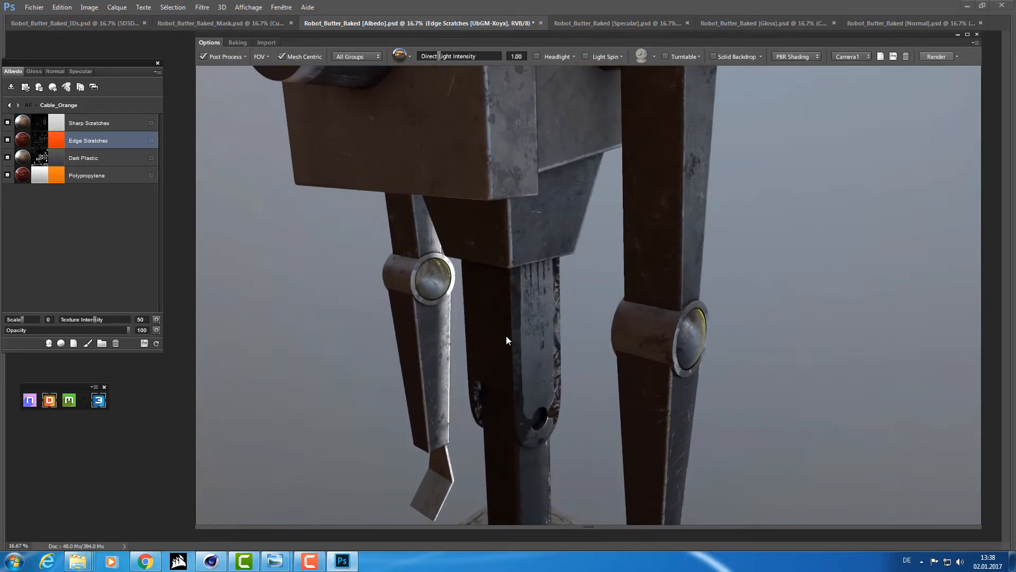
pyautogui.click(9, 105)
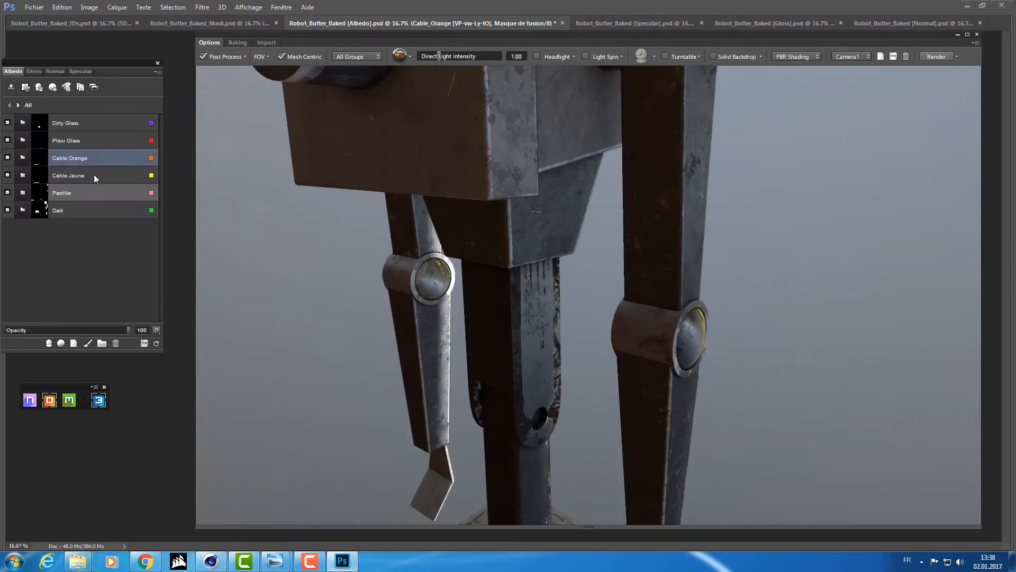
# Rename the Plexi Glass group as Led
pyautogui.click(74, 142)
pyautogui.moveTo(345, 232); pyautogui.dragTo(390, 114)
pyautogui.scroll(-4, 510, 208)
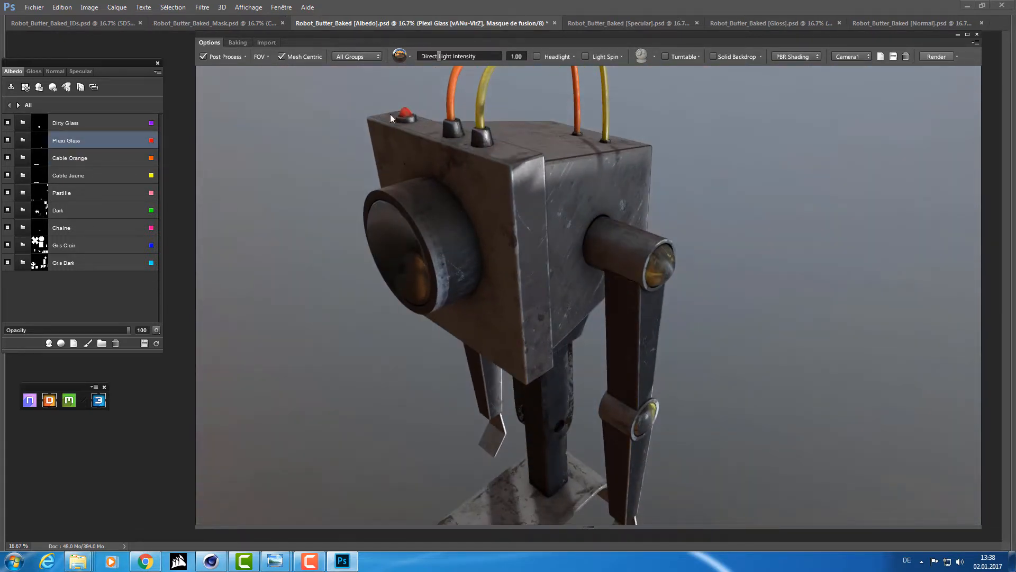
pyautogui.doubleClick(63, 140)
pyautogui.write('Led')
pyautogui.press('Return')
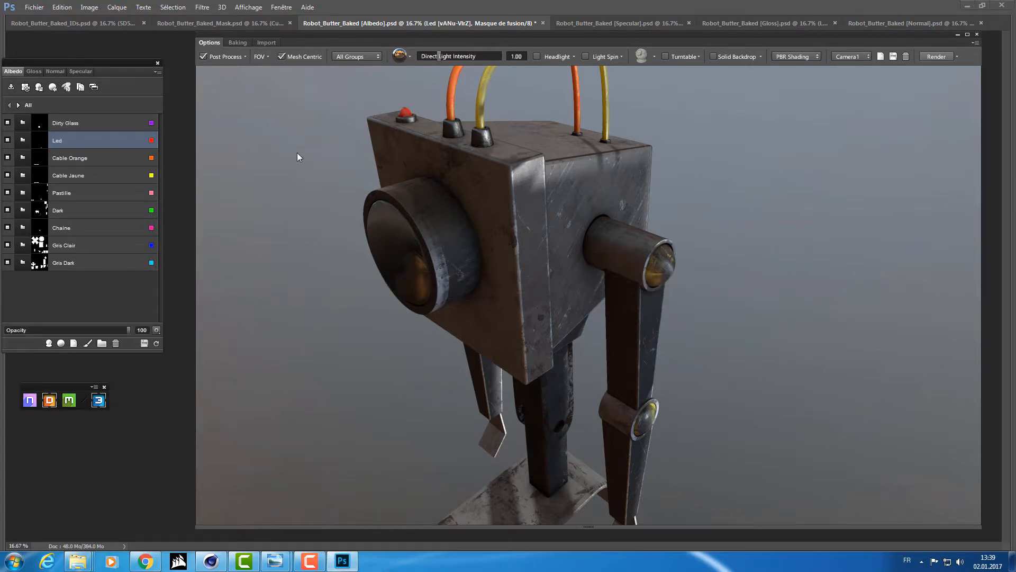
# Check the robot's material ID colours, rename the Dirty Glass group as Optique and save the project
pyautogui.moveTo(297, 153); pyautogui.dragTo(306, 158)
pyautogui.press('c')
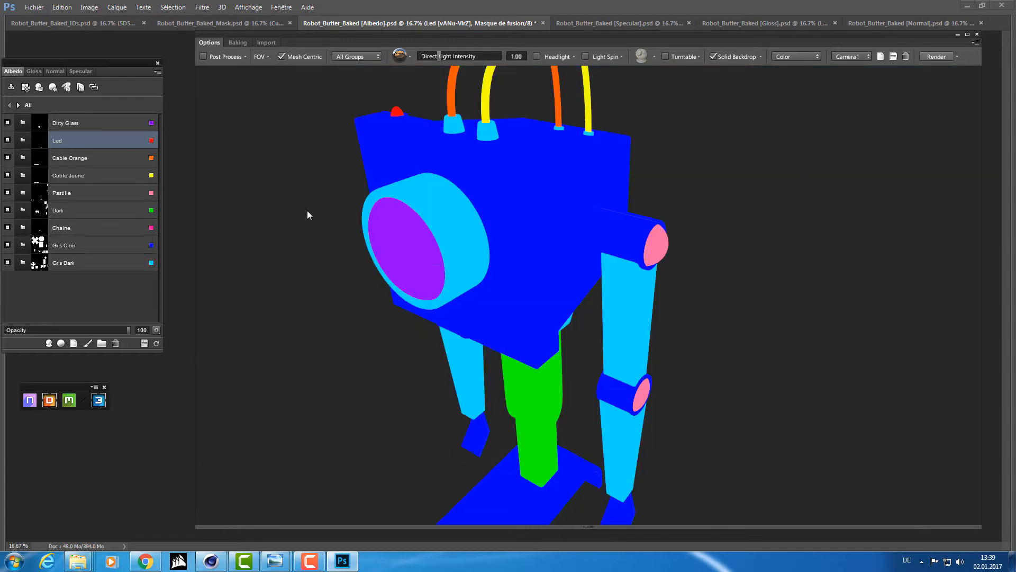
pyautogui.press('c')
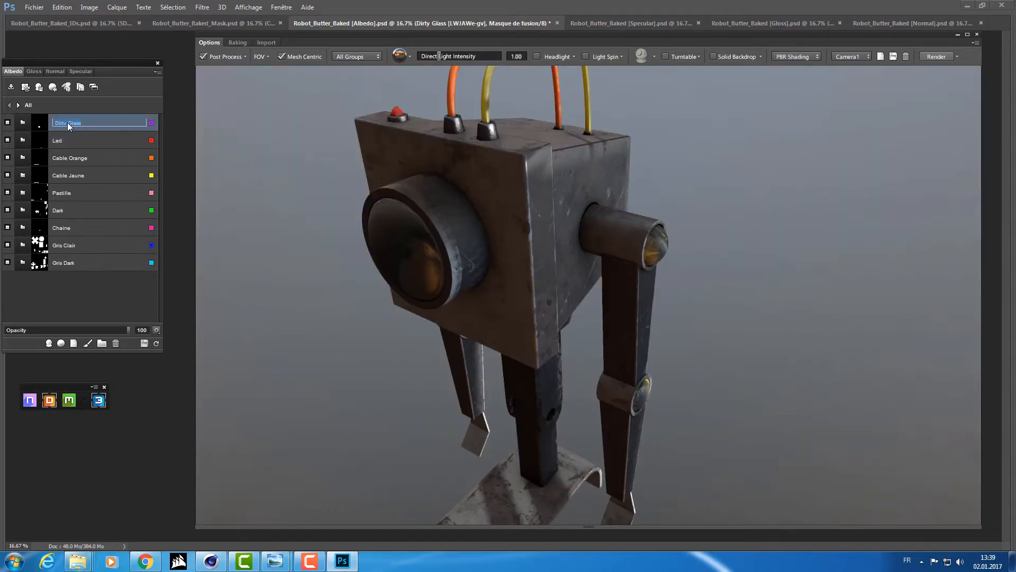
pyautogui.press('Return')
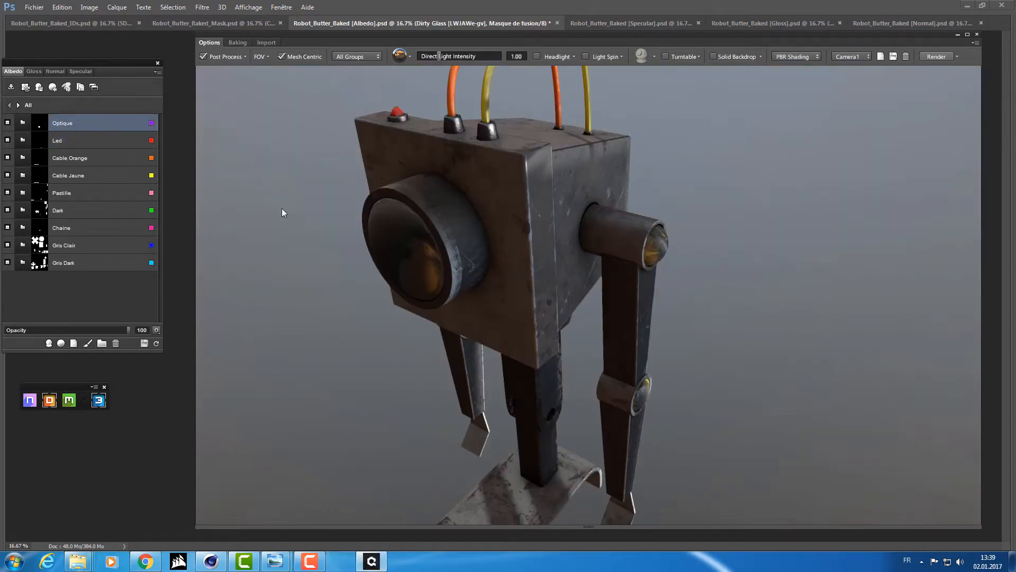
pyautogui.moveTo(348, 306); pyautogui.dragTo(356, 254)
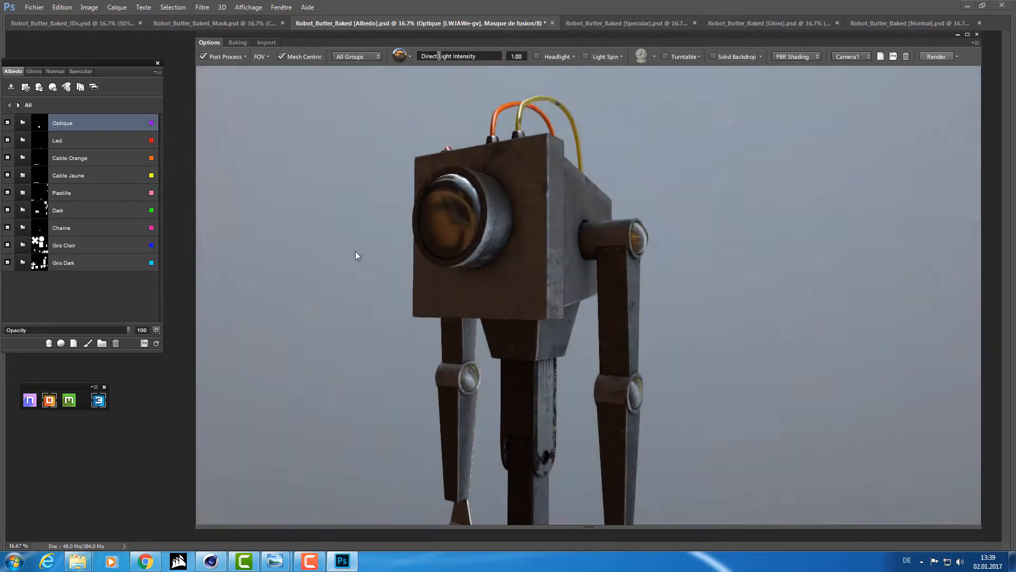
pyautogui.click(145, 343)
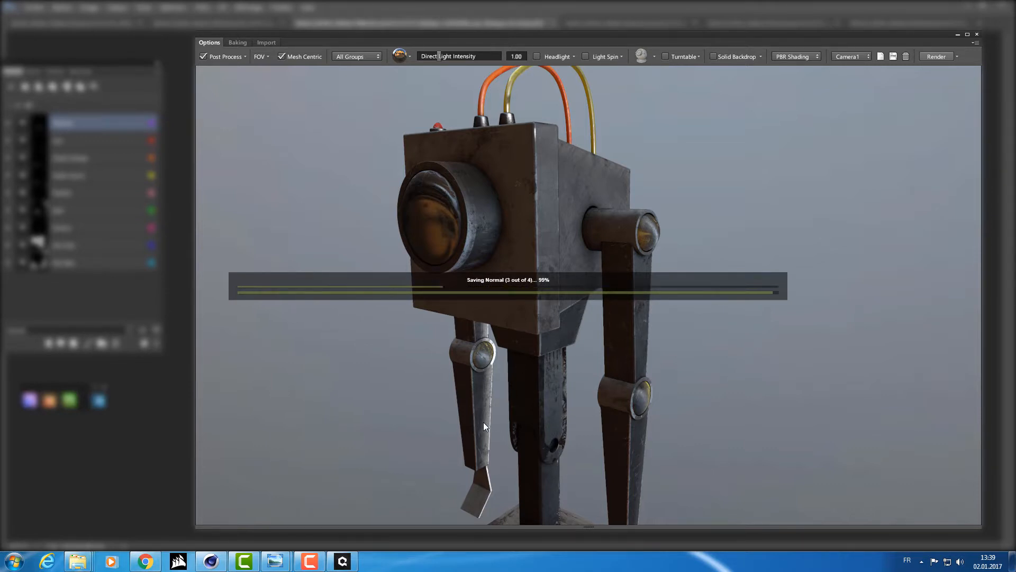
# Identify the Dark group on the central leg, open it and toggle the Motor Oil material to see its effect
pyautogui.moveTo(468, 392); pyautogui.dragTo(349, 174)
pyautogui.moveTo(431, 262); pyautogui.dragTo(474, 314)
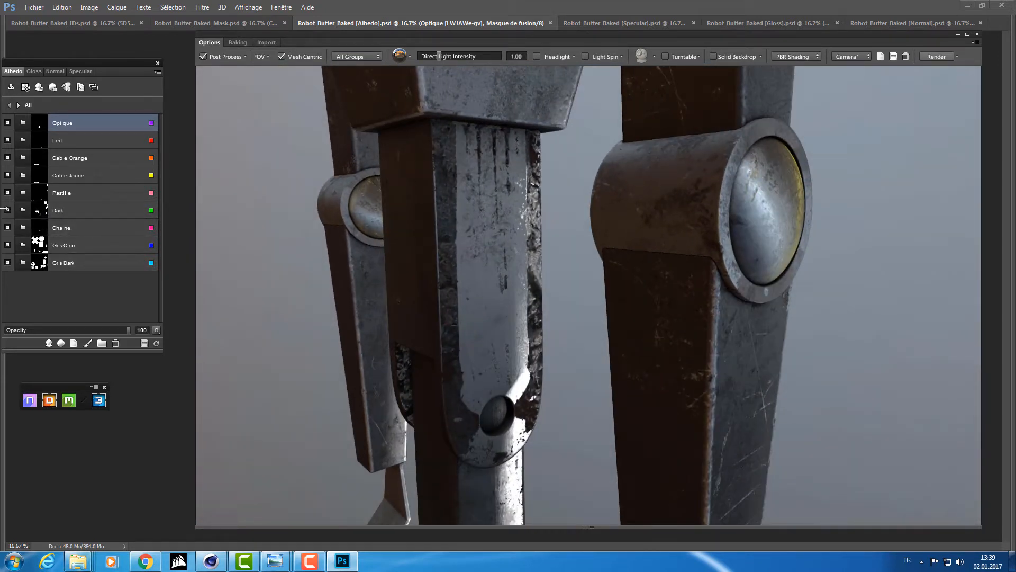
pyautogui.click(110, 214)
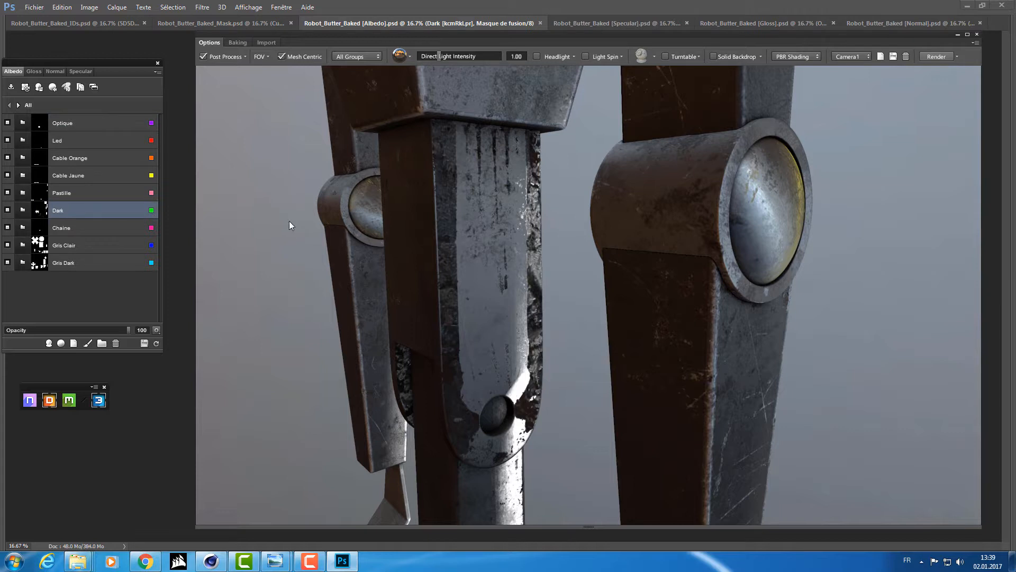
pyautogui.press('c')
pyautogui.press('c')
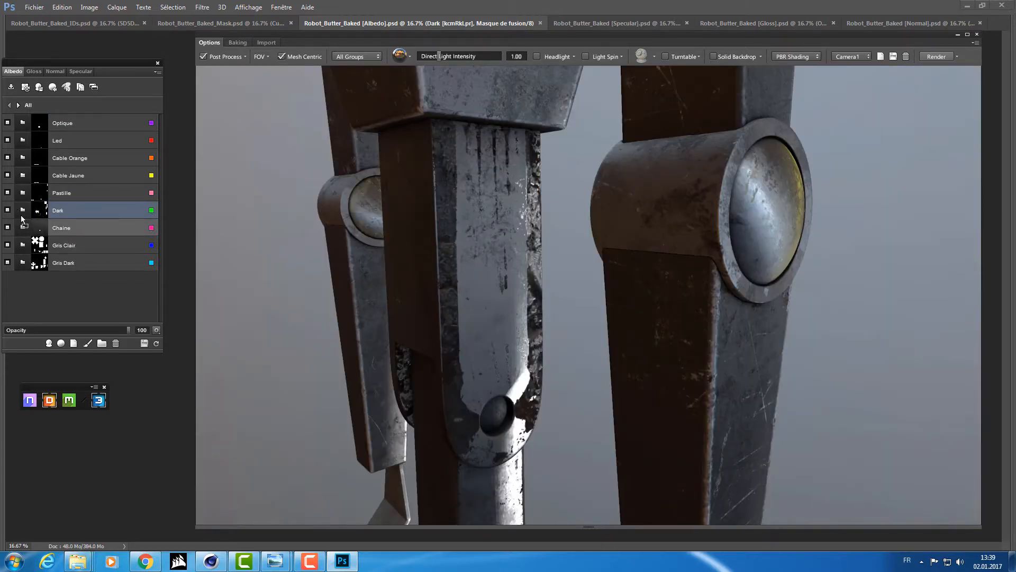
pyautogui.click(24, 209)
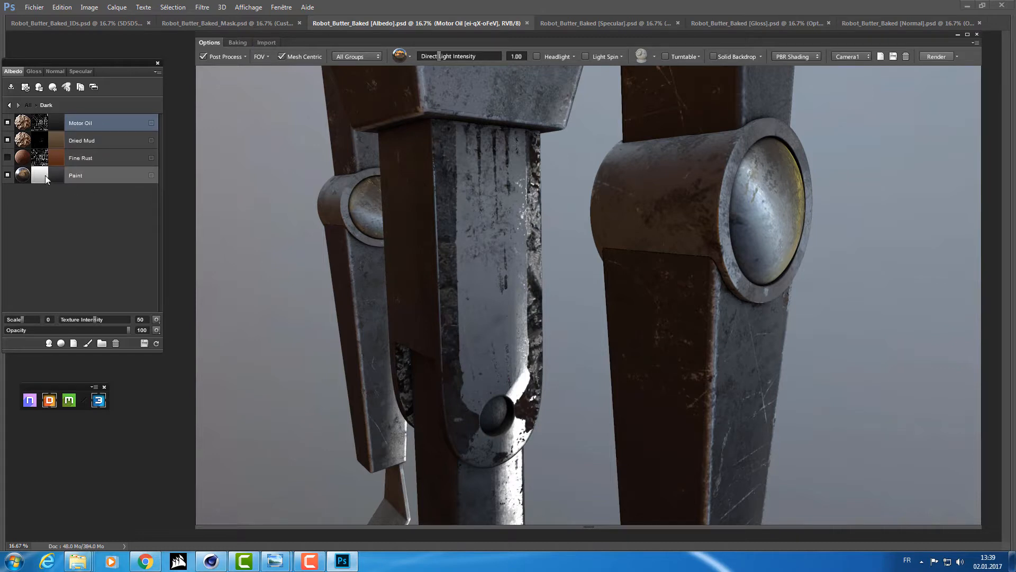
pyautogui.click(8, 123)
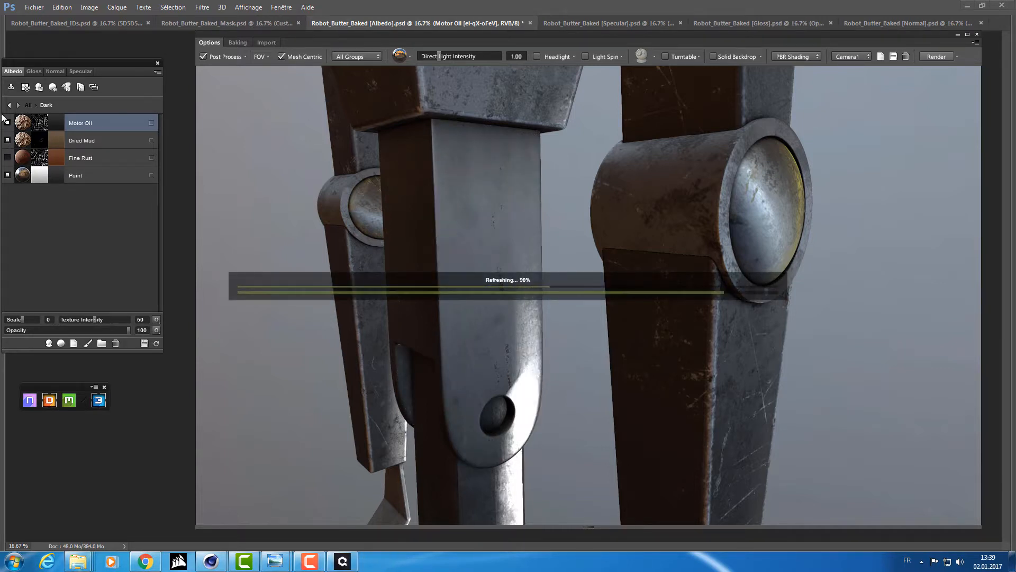
# Open the Motor Oil mask for painting on the model and choose a rough, elongated brush tip
pyautogui.click(41, 123)
pyautogui.click(505, 321)
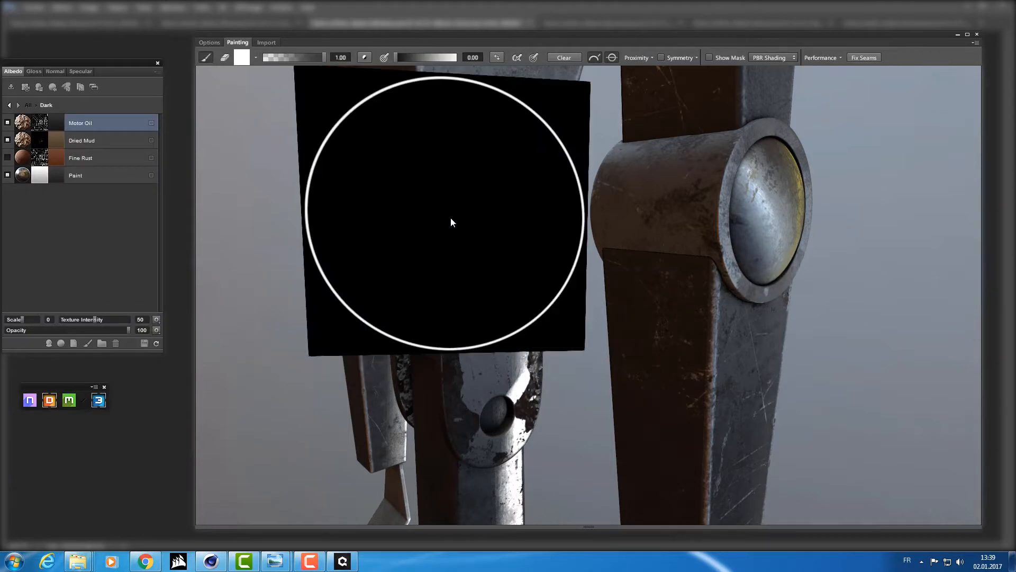
pyautogui.moveTo(292, 262)
pyautogui.mouseDown()
pyautogui.moveTo(261, 271)
pyautogui.moveTo(295, 276)
pyautogui.mouseUp()
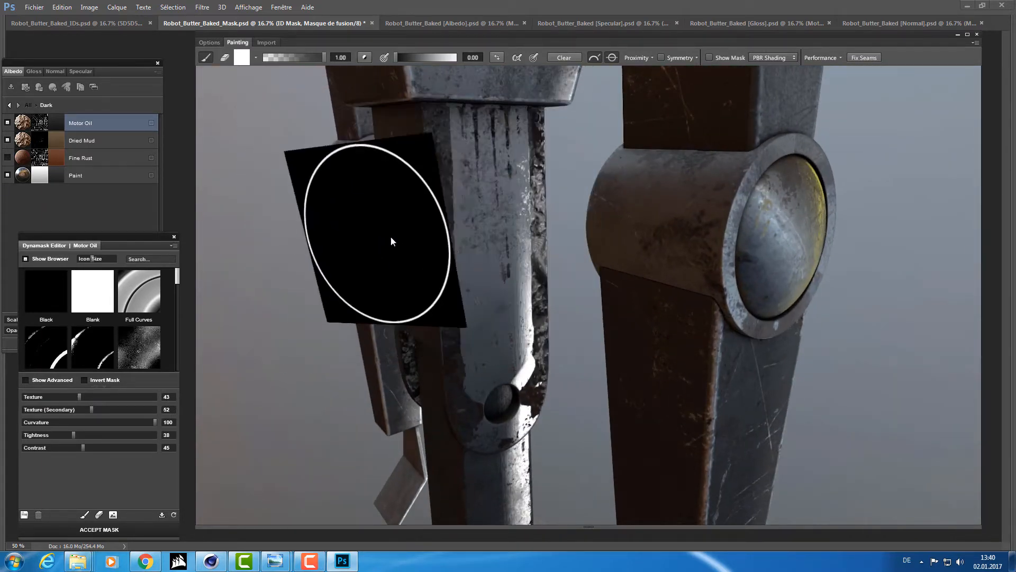
pyautogui.moveTo(390, 236)
pyautogui.mouseDown()
pyautogui.moveTo(371, 201)
pyautogui.moveTo(393, 195)
pyautogui.moveTo(461, 215)
pyautogui.mouseUp()
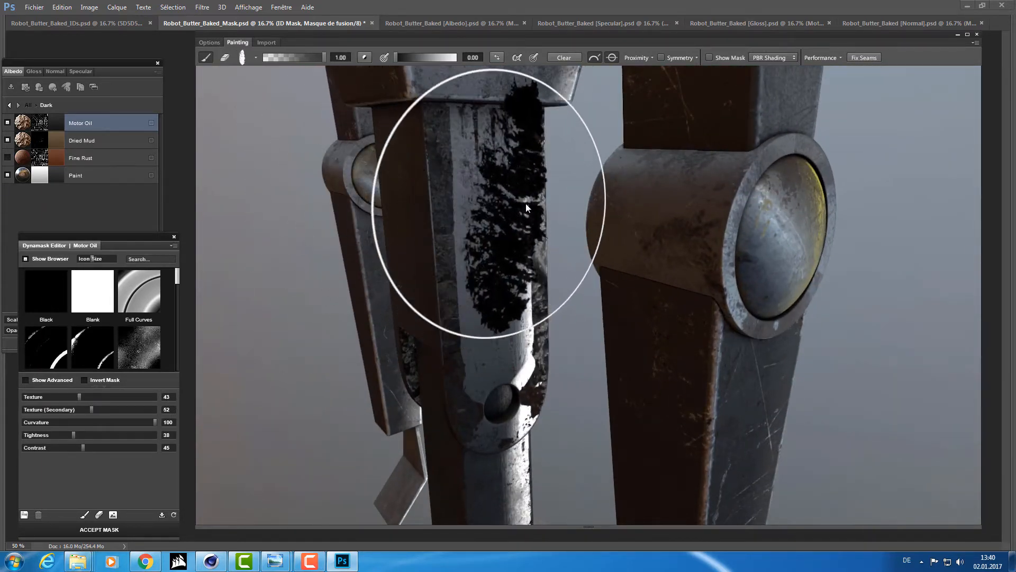
# Try painting out the motor oil in black around the sides of the central leg
pyautogui.moveTo(375, 212)
pyautogui.mouseDown()
pyautogui.moveTo(466, 212)
pyautogui.moveTo(454, 284)
pyautogui.moveTo(496, 212)
pyautogui.moveTo(294, 219)
pyautogui.moveTo(480, 224)
pyautogui.mouseUp()
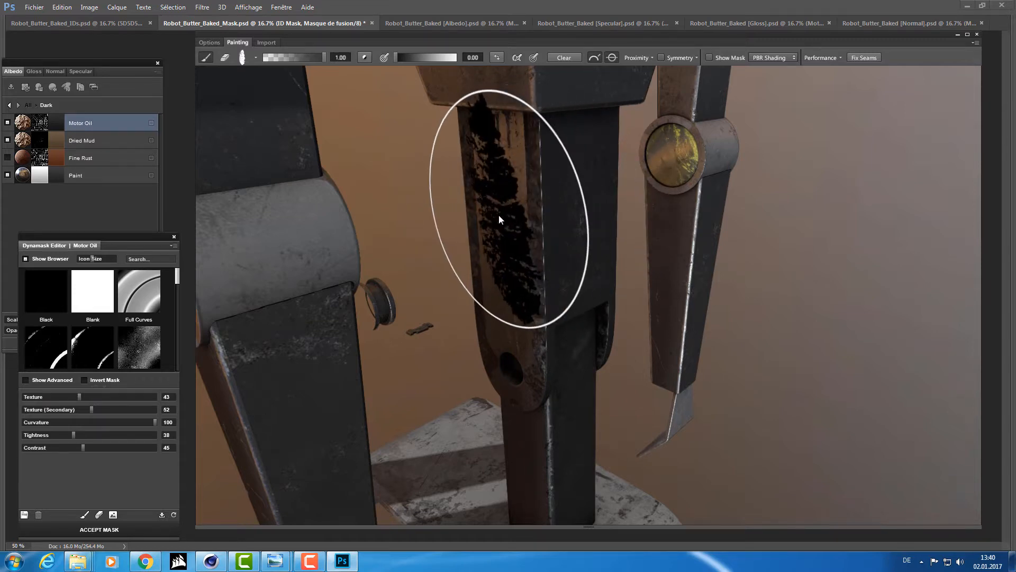
pyautogui.moveTo(499, 215)
pyautogui.mouseDown()
pyautogui.moveTo(528, 173)
pyautogui.moveTo(517, 176)
pyautogui.mouseUp()
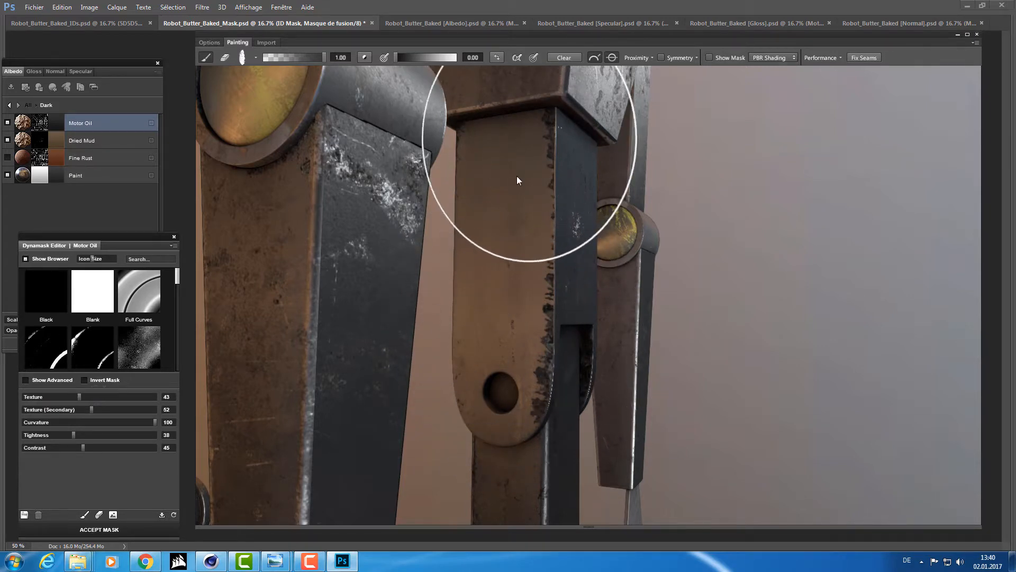
pyautogui.moveTo(580, 353)
pyautogui.mouseDown()
pyautogui.moveTo(577, 363)
pyautogui.moveTo(596, 362)
pyautogui.mouseUp()
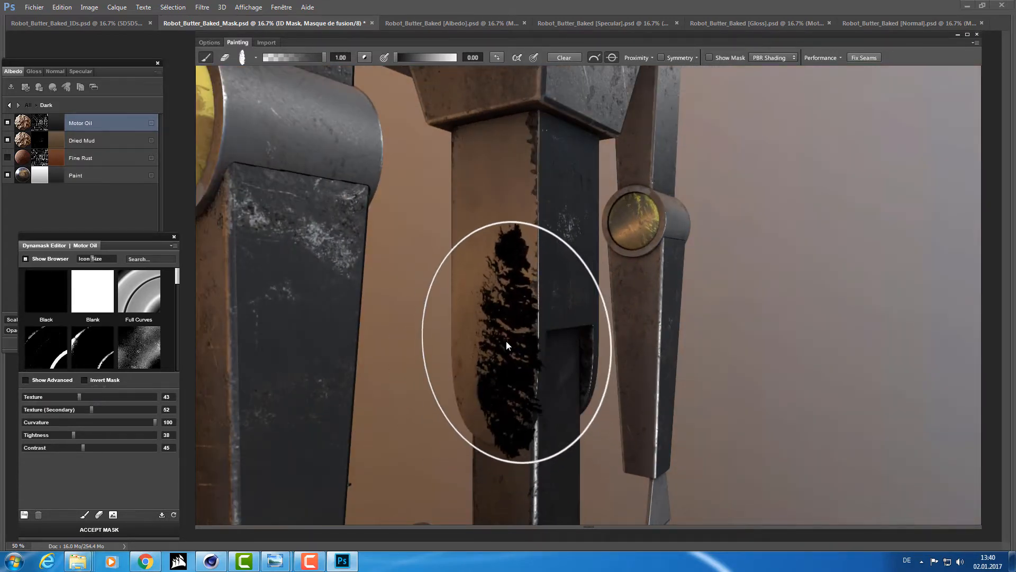
pyautogui.moveTo(460, 367)
pyautogui.mouseDown()
pyautogui.moveTo(526, 322)
pyautogui.moveTo(681, 328)
pyautogui.mouseUp()
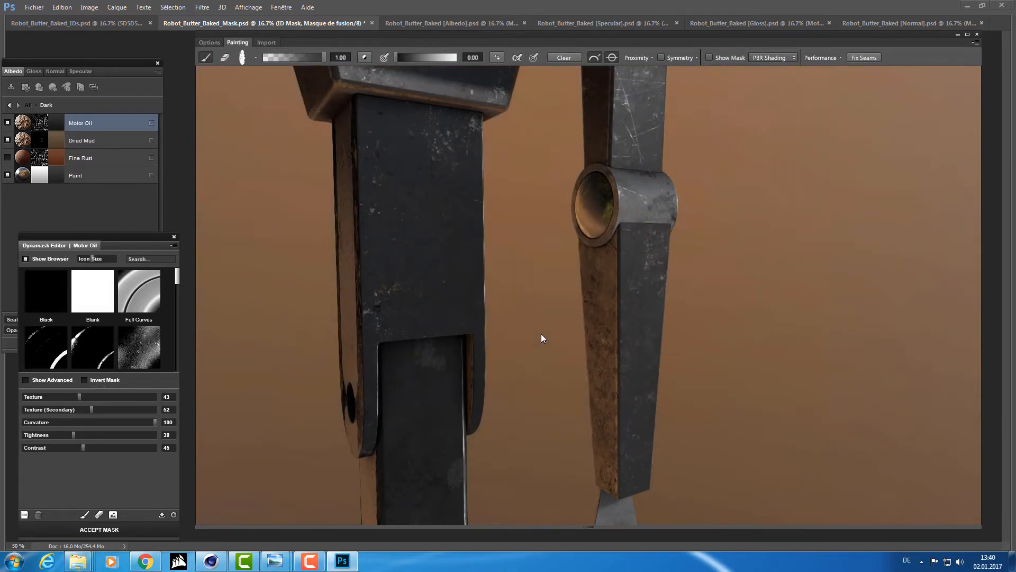
pyautogui.moveTo(541, 334); pyautogui.dragTo(233, 323)
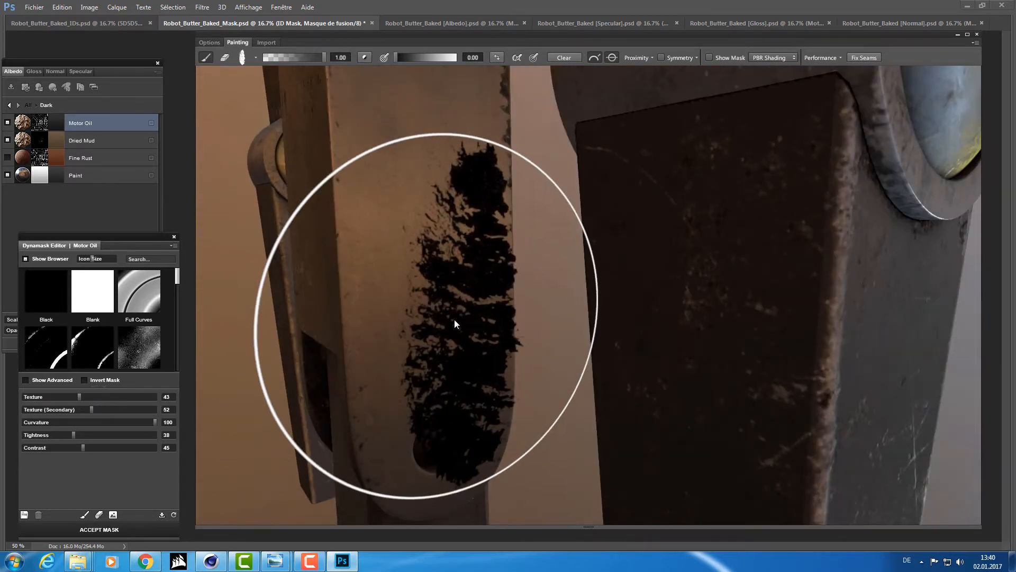
pyautogui.scroll(-4, 477, 322)
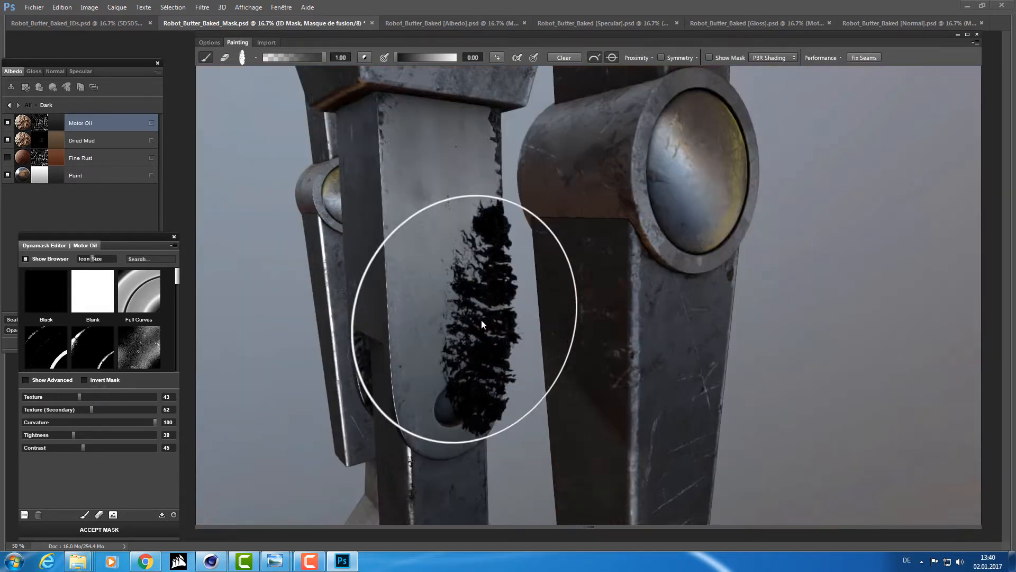
# Try painting the oil back onto the central leg at value 1.00 and clear all painted strokes
pyautogui.moveTo(433, 58); pyautogui.dragTo(458, 57)
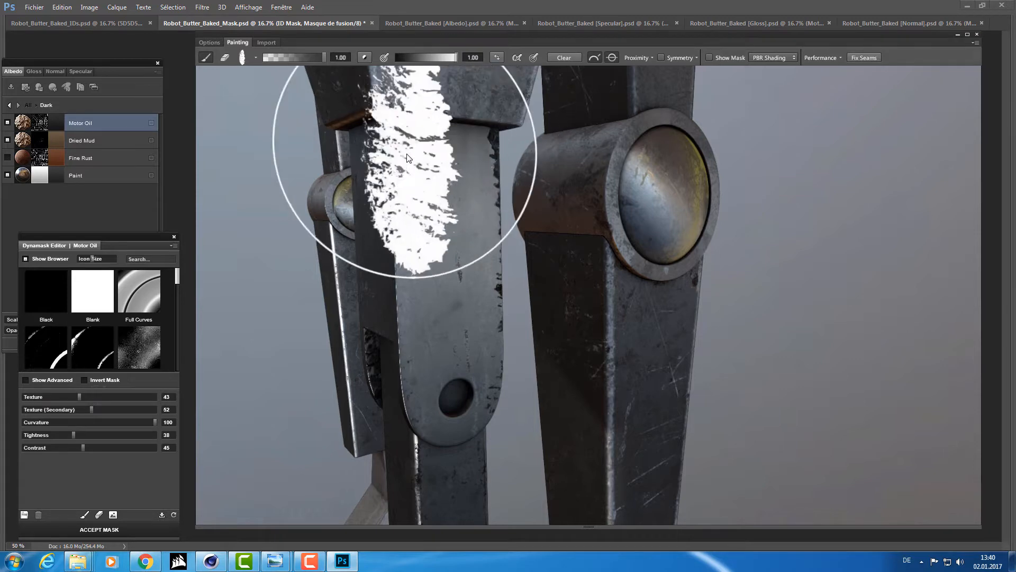
pyautogui.moveTo(430, 164)
pyautogui.mouseDown()
pyautogui.moveTo(452, 300)
pyautogui.moveTo(491, 254)
pyautogui.moveTo(432, 256)
pyautogui.moveTo(438, 371)
pyautogui.moveTo(435, 214)
pyautogui.moveTo(430, 233)
pyautogui.moveTo(466, 210)
pyautogui.moveTo(438, 210)
pyautogui.mouseUp()
pyautogui.click(564, 58)
pyautogui.moveTo(449, 122)
pyautogui.mouseDown()
pyautogui.moveTo(442, 227)
pyautogui.moveTo(440, 149)
pyautogui.mouseUp()
# Thin out the motor oil on the central leg by painting at value 0.18 and finishing at value 0.00
pyautogui.moveTo(455, 57); pyautogui.dragTo(405, 55)
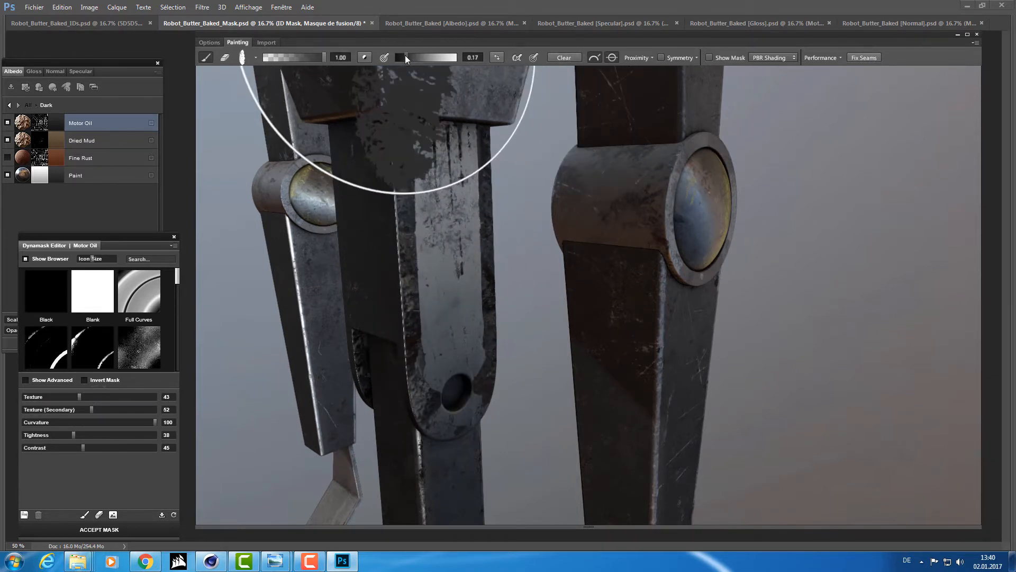
pyautogui.moveTo(452, 237)
pyautogui.mouseDown()
pyautogui.moveTo(448, 374)
pyautogui.moveTo(466, 144)
pyautogui.moveTo(467, 338)
pyautogui.mouseUp()
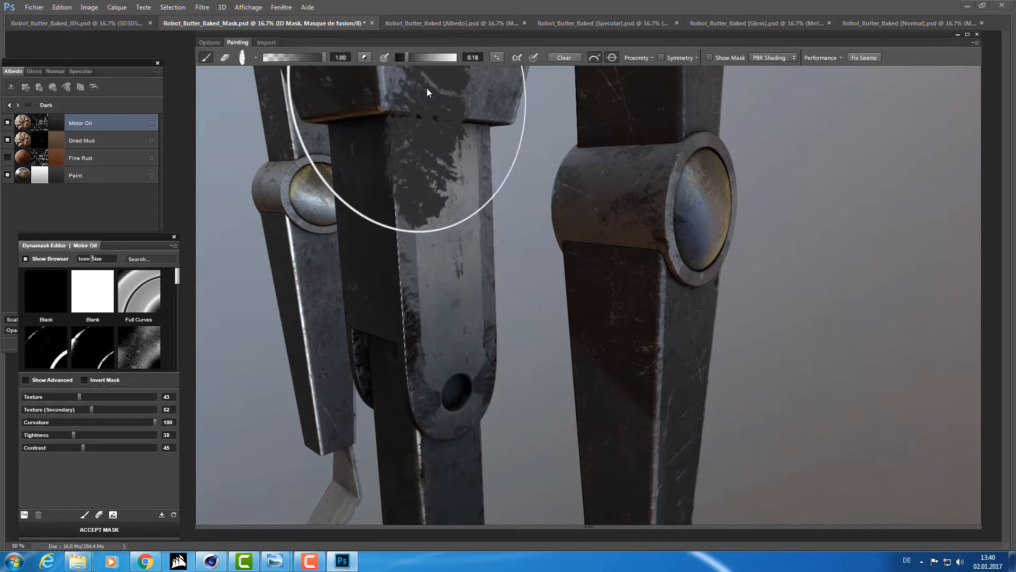
pyautogui.moveTo(406, 56); pyautogui.dragTo(396, 55)
pyautogui.moveTo(424, 74)
pyautogui.mouseDown()
pyautogui.moveTo(436, 111)
pyautogui.moveTo(434, 163)
pyautogui.mouseUp()
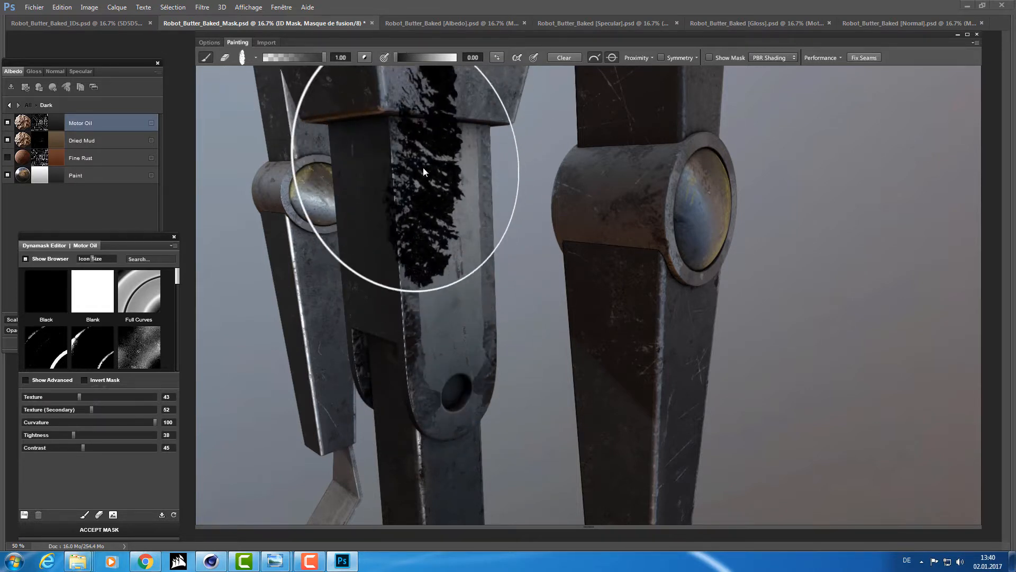
pyautogui.moveTo(446, 233)
pyautogui.mouseDown()
pyautogui.moveTo(441, 358)
pyautogui.moveTo(461, 379)
pyautogui.moveTo(474, 358)
pyautogui.moveTo(459, 227)
pyautogui.moveTo(468, 205)
pyautogui.mouseUp()
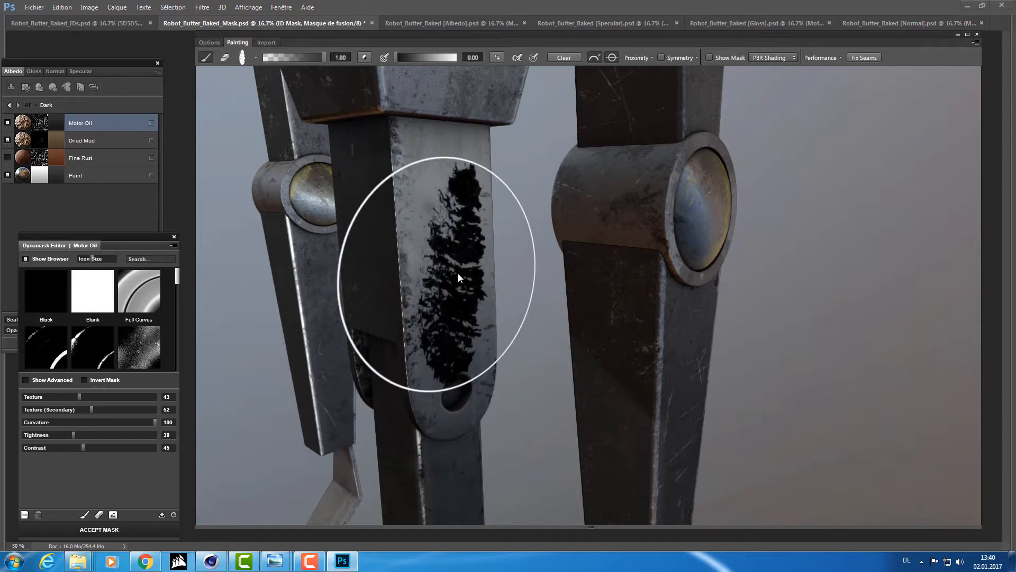
pyautogui.moveTo(459, 273)
pyautogui.mouseDown()
pyautogui.moveTo(478, 261)
pyautogui.moveTo(423, 284)
pyautogui.moveTo(366, 285)
pyautogui.moveTo(382, 294)
pyautogui.moveTo(386, 263)
pyautogui.moveTo(370, 266)
pyautogui.mouseUp()
# Set the paint value to 1.00, choose a streaky splatter brush and paint motor oil back along the central leg's edges
pyautogui.moveTo(424, 51); pyautogui.dragTo(458, 53)
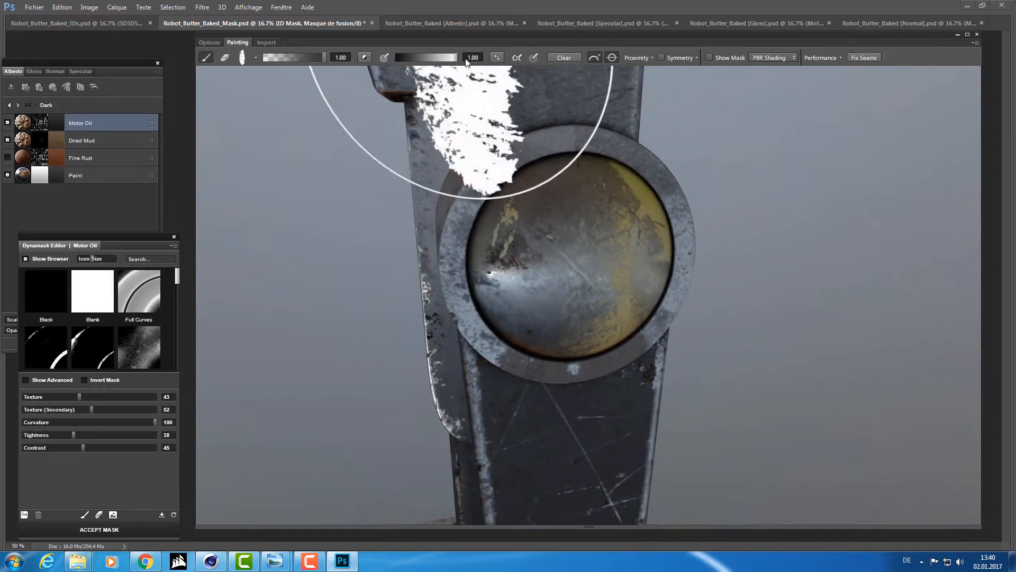
pyautogui.click(255, 55)
pyautogui.click(254, 55)
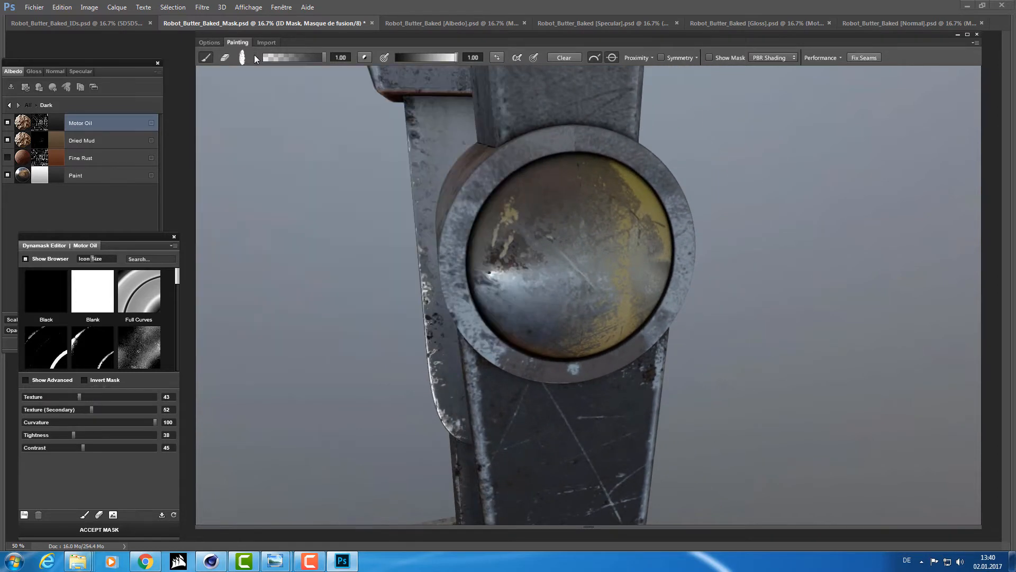
pyautogui.click(254, 55)
pyautogui.click(335, 171)
pyautogui.moveTo(451, 151)
pyautogui.mouseDown()
pyautogui.moveTo(407, 151)
pyautogui.moveTo(409, 141)
pyautogui.moveTo(440, 187)
pyautogui.moveTo(567, 161)
pyautogui.mouseUp()
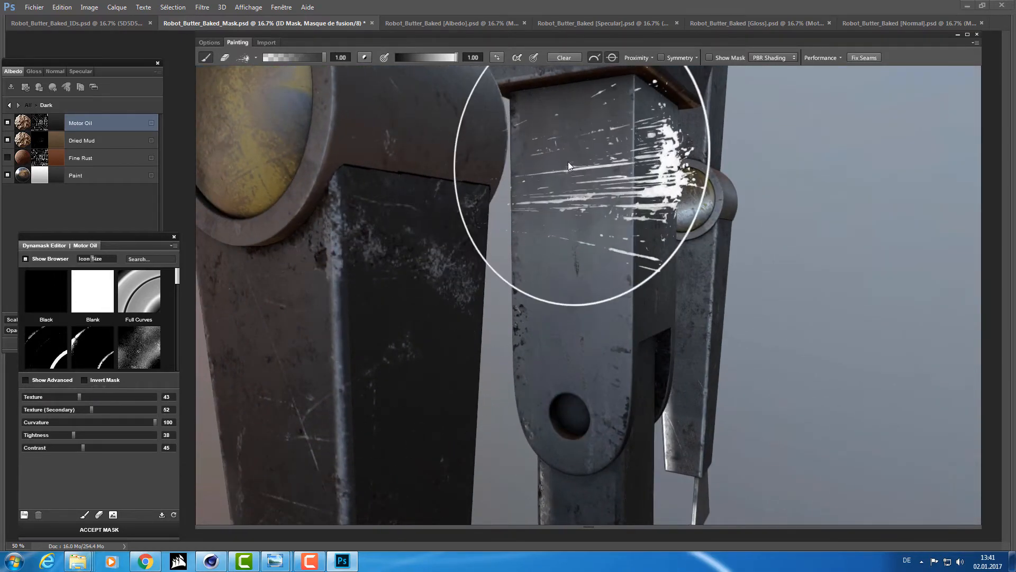
pyautogui.moveTo(565, 105)
pyautogui.mouseDown()
pyautogui.moveTo(532, 384)
pyautogui.moveTo(514, 276)
pyautogui.moveTo(513, 371)
pyautogui.mouseUp()
pyautogui.moveTo(604, 364); pyautogui.dragTo(549, 361)
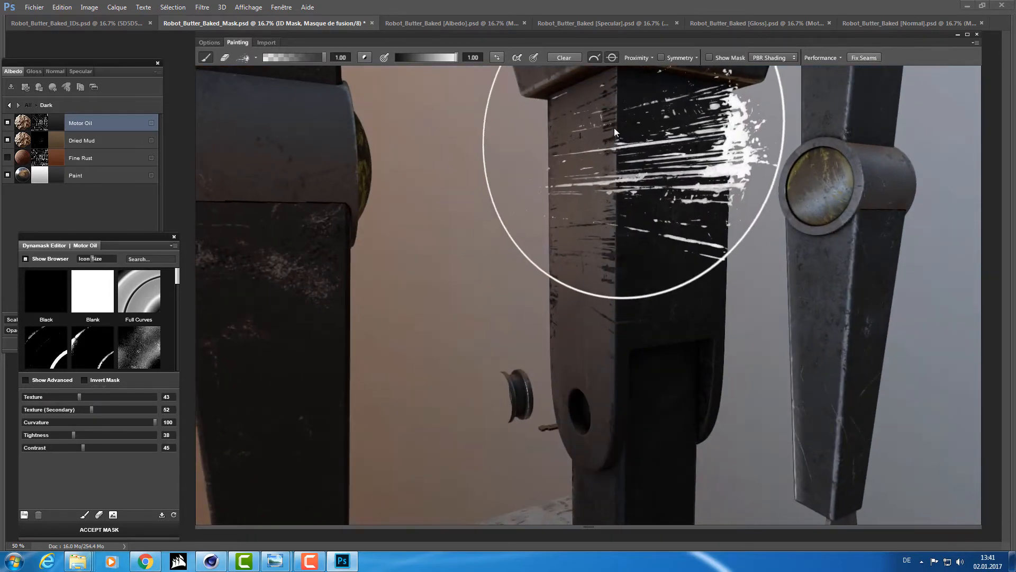
pyautogui.moveTo(615, 353)
pyautogui.mouseDown()
pyautogui.moveTo(583, 350)
pyautogui.moveTo(672, 341)
pyautogui.moveTo(473, 355)
pyautogui.moveTo(392, 323)
pyautogui.moveTo(514, 324)
pyautogui.moveTo(615, 271)
pyautogui.moveTo(452, 295)
pyautogui.moveTo(458, 269)
pyautogui.moveTo(472, 266)
pyautogui.moveTo(397, 301)
pyautogui.moveTo(369, 298)
pyautogui.moveTo(378, 299)
pyautogui.mouseUp()
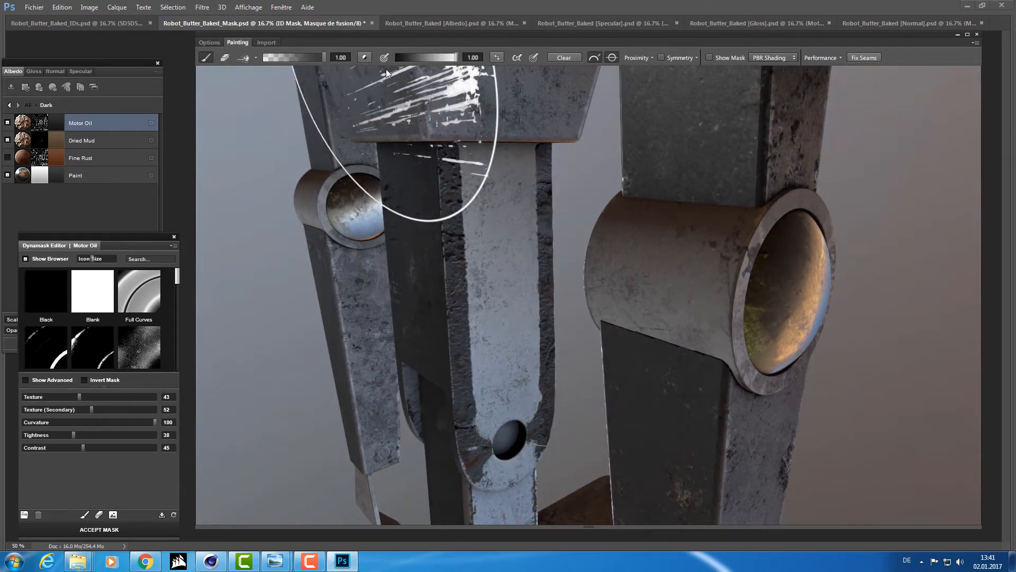
# Set the paint value to 0.00 and the brush angle to 97, and paint the motor oil out down the central leg's face
pyautogui.moveTo(408, 53); pyautogui.dragTo(397, 53)
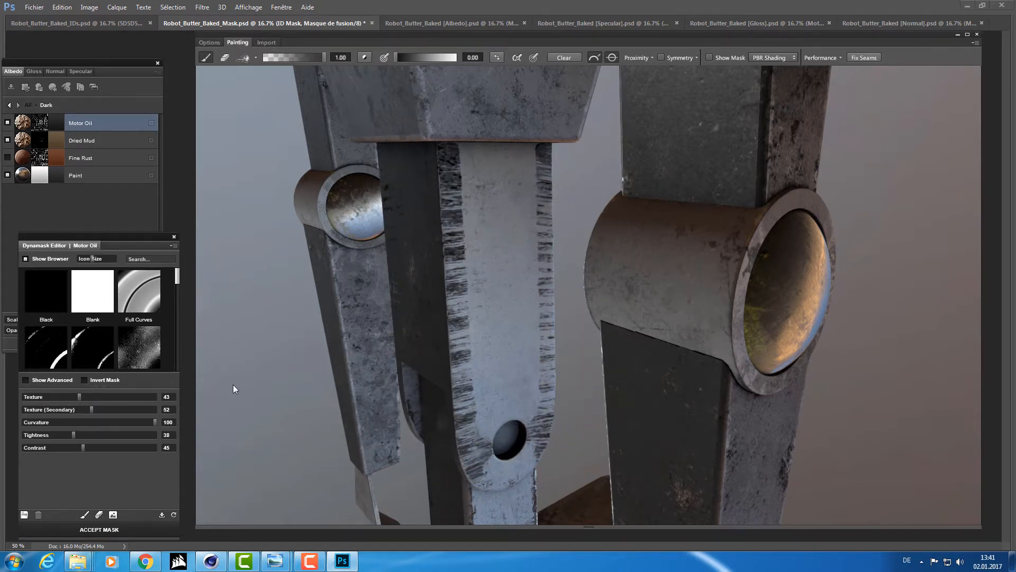
pyautogui.click(256, 57)
pyautogui.moveTo(419, 234); pyautogui.dragTo(409, 237)
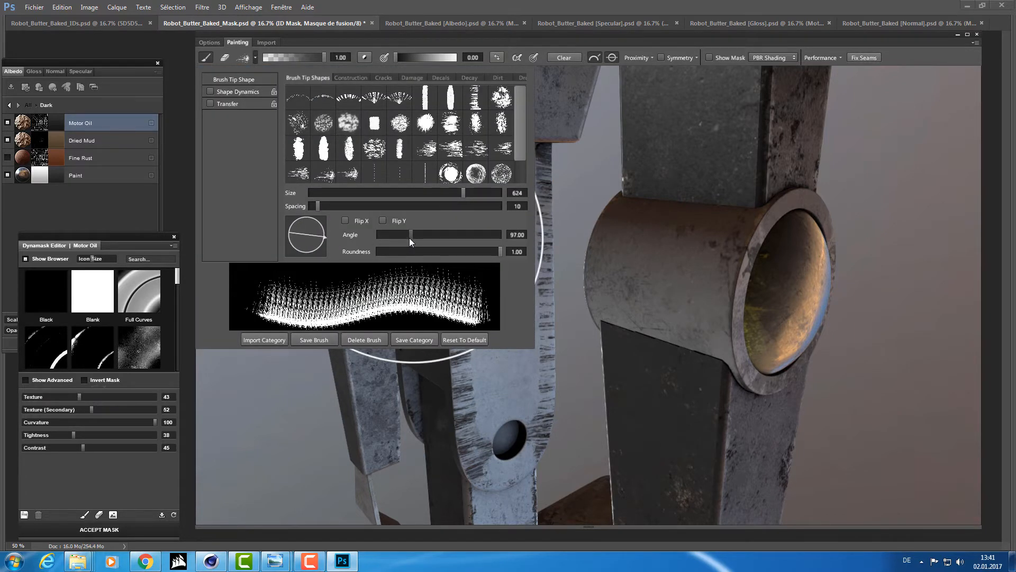
pyautogui.click(254, 448)
pyautogui.moveTo(504, 138)
pyautogui.mouseDown()
pyautogui.moveTo(495, 253)
pyautogui.moveTo(515, 220)
pyautogui.moveTo(551, 438)
pyautogui.moveTo(466, 415)
pyautogui.moveTo(450, 401)
pyautogui.moveTo(536, 142)
pyautogui.moveTo(487, 217)
pyautogui.moveTo(528, 187)
pyautogui.moveTo(544, 150)
pyautogui.moveTo(532, 406)
pyautogui.moveTo(511, 408)
pyautogui.mouseUp()
# Inspect the central leg from its other sides and look through the brush categories for a suitable splatter tip
pyautogui.moveTo(428, 336)
pyautogui.mouseDown()
pyautogui.moveTo(283, 346)
pyautogui.moveTo(337, 313)
pyautogui.mouseUp()
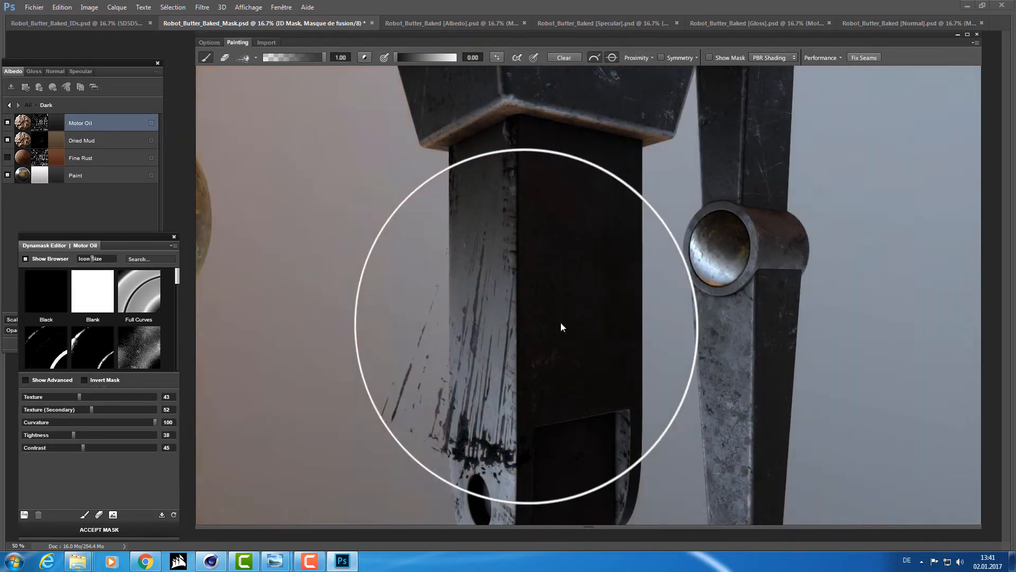
pyautogui.moveTo(560, 323)
pyautogui.mouseDown()
pyautogui.moveTo(377, 345)
pyautogui.moveTo(619, 335)
pyautogui.moveTo(600, 332)
pyautogui.moveTo(713, 354)
pyautogui.moveTo(478, 209)
pyautogui.moveTo(545, 300)
pyautogui.moveTo(493, 273)
pyautogui.moveTo(478, 279)
pyautogui.moveTo(494, 256)
pyautogui.moveTo(445, 218)
pyautogui.moveTo(442, 306)
pyautogui.mouseUp()
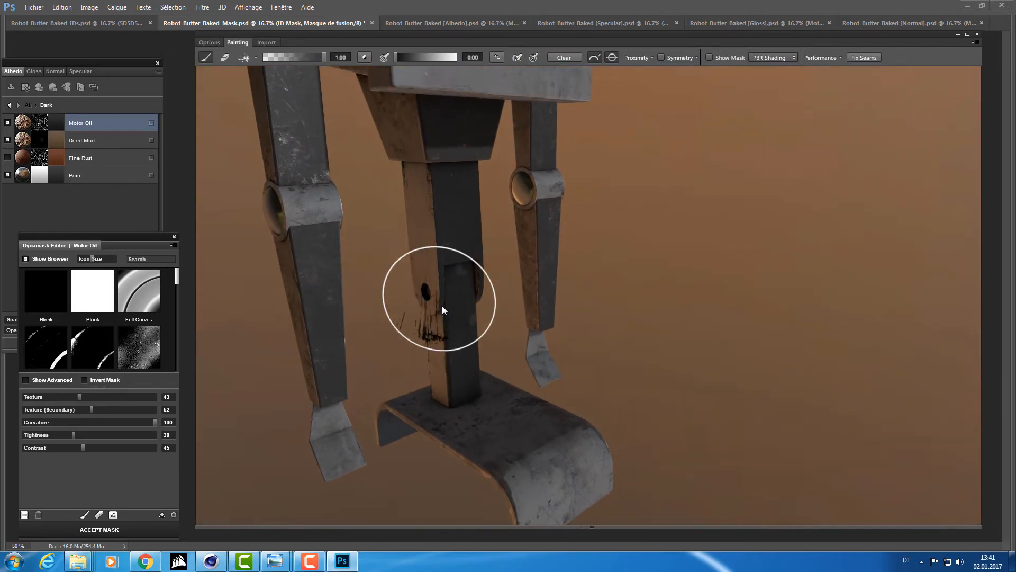
pyautogui.scroll(3, 455, 237)
pyautogui.scroll(3, 433, 254)
pyautogui.scroll(2, 419, 269)
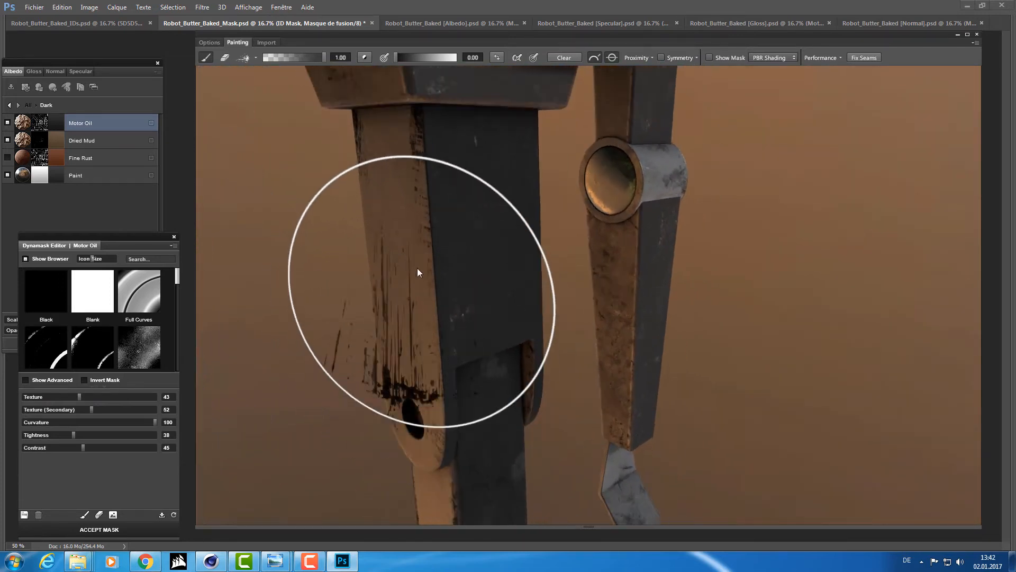
pyautogui.scroll(-3, 417, 267)
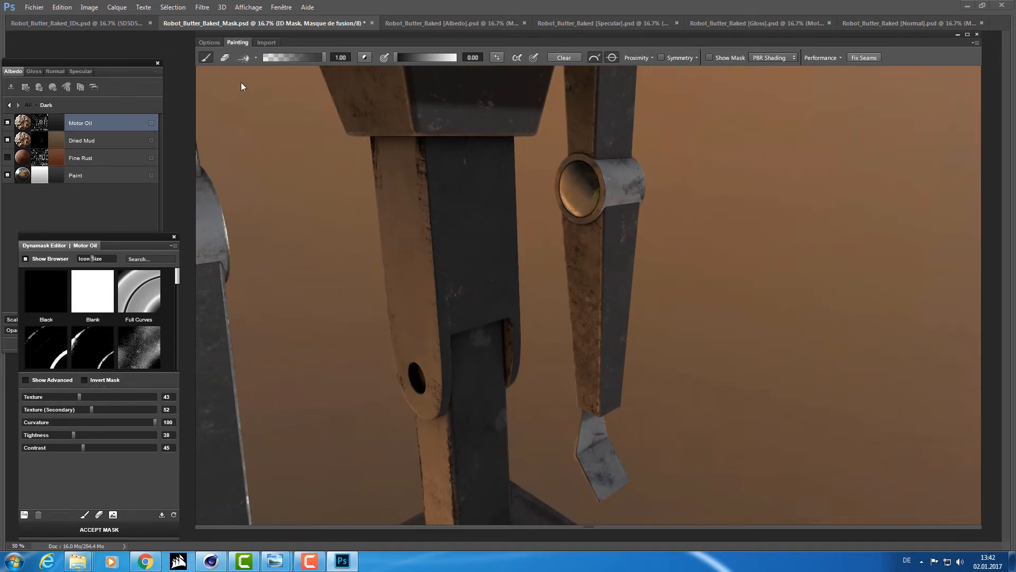
pyautogui.click(256, 57)
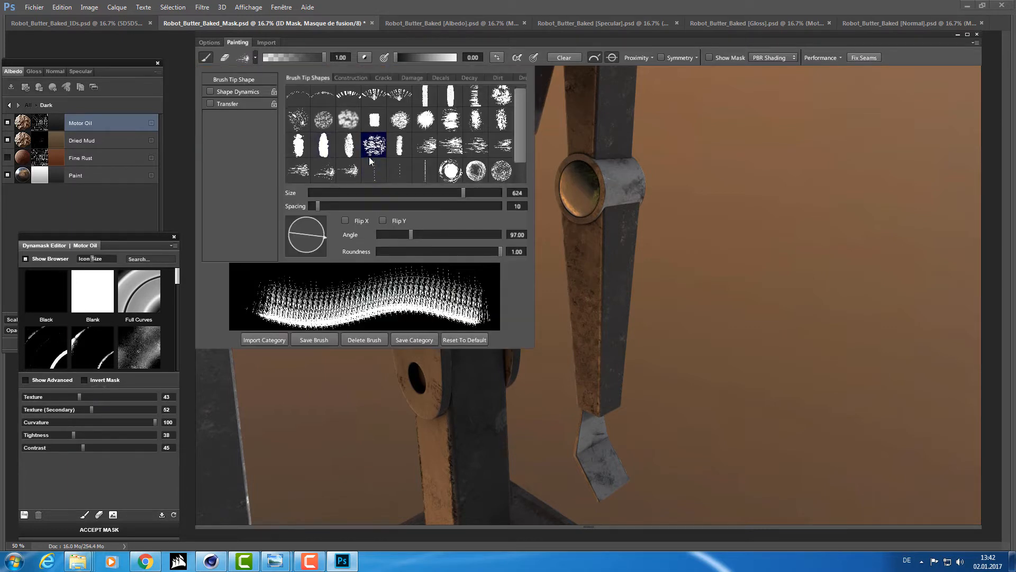
pyautogui.scroll(-1, 367, 159)
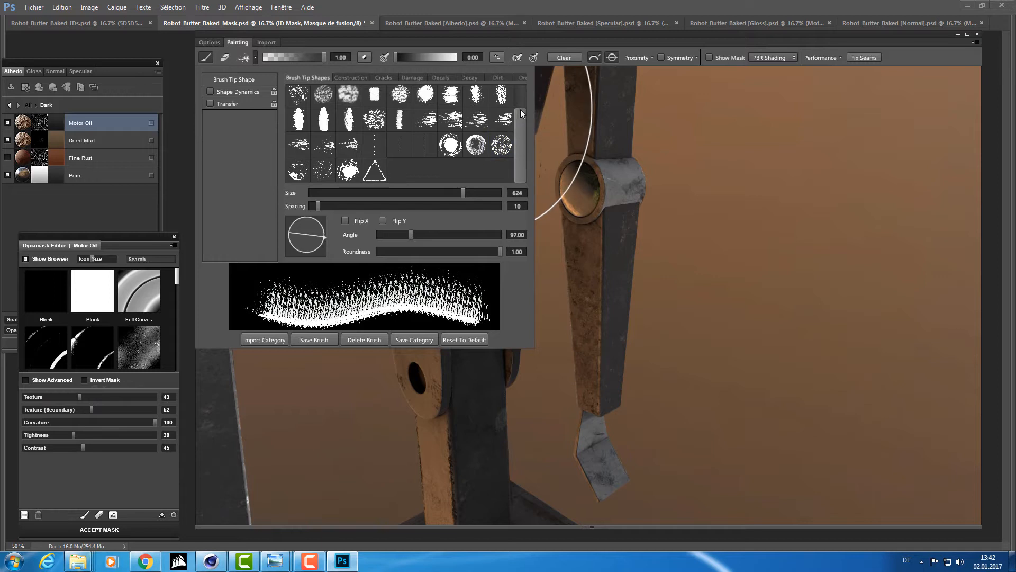
pyautogui.moveTo(523, 113); pyautogui.dragTo(523, 83)
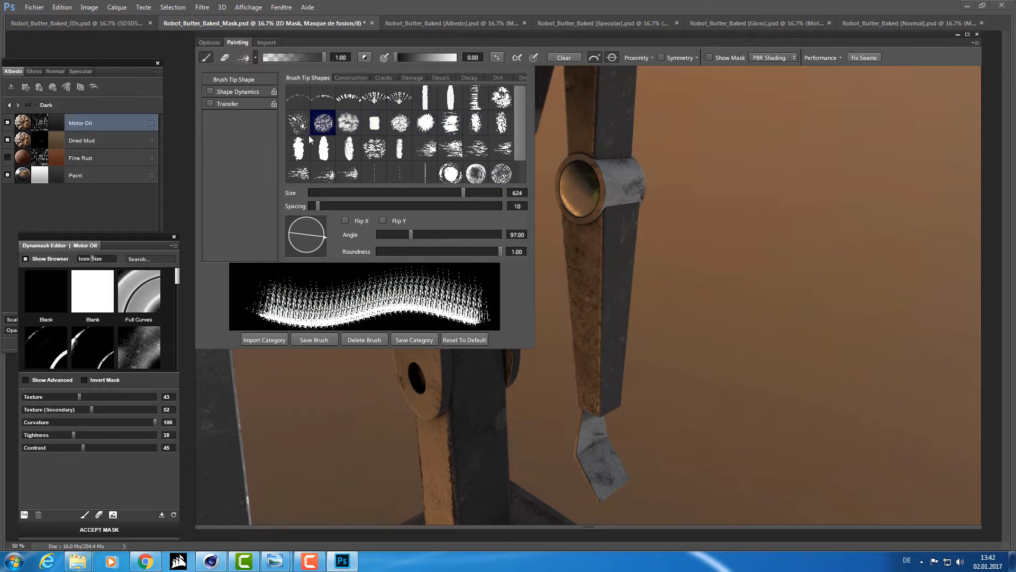
pyautogui.click(408, 79)
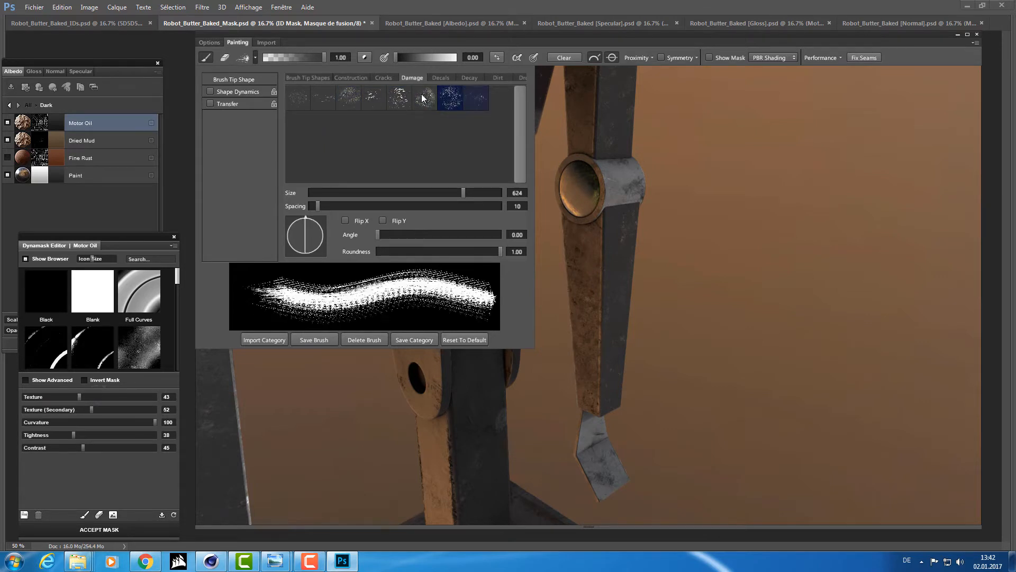
pyautogui.click(471, 77)
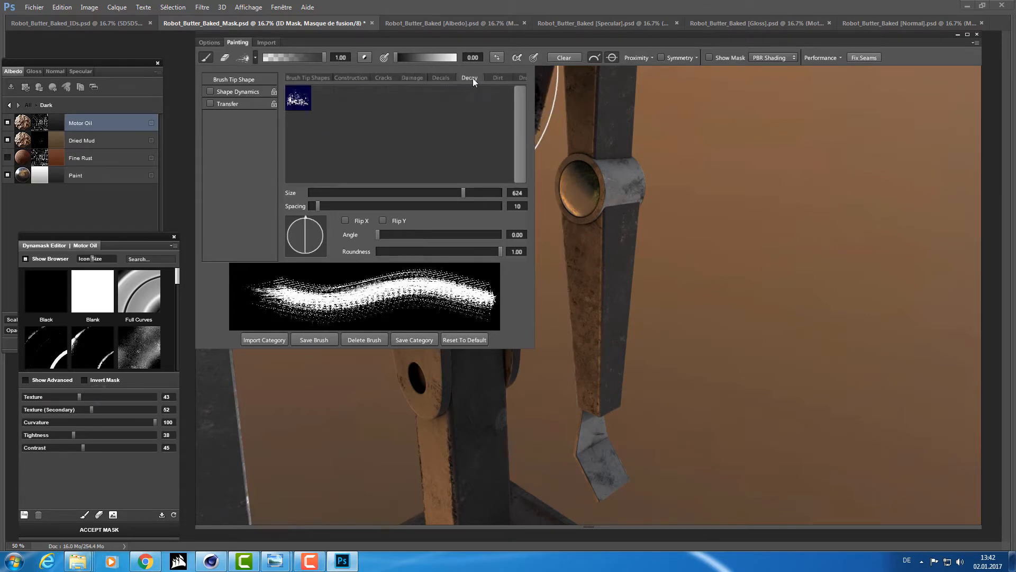
pyautogui.click(499, 75)
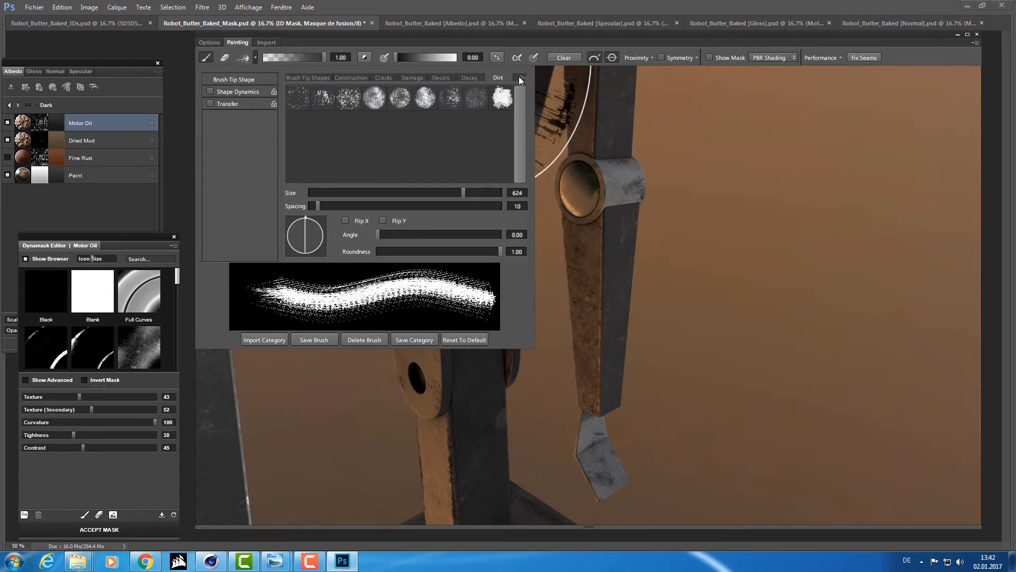
pyautogui.click(521, 79)
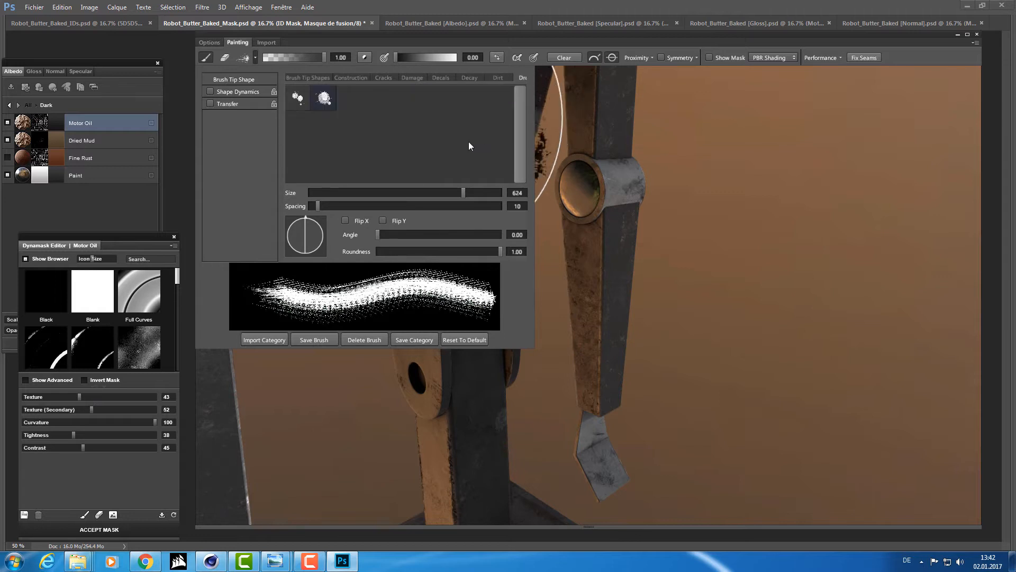
pyautogui.click(307, 77)
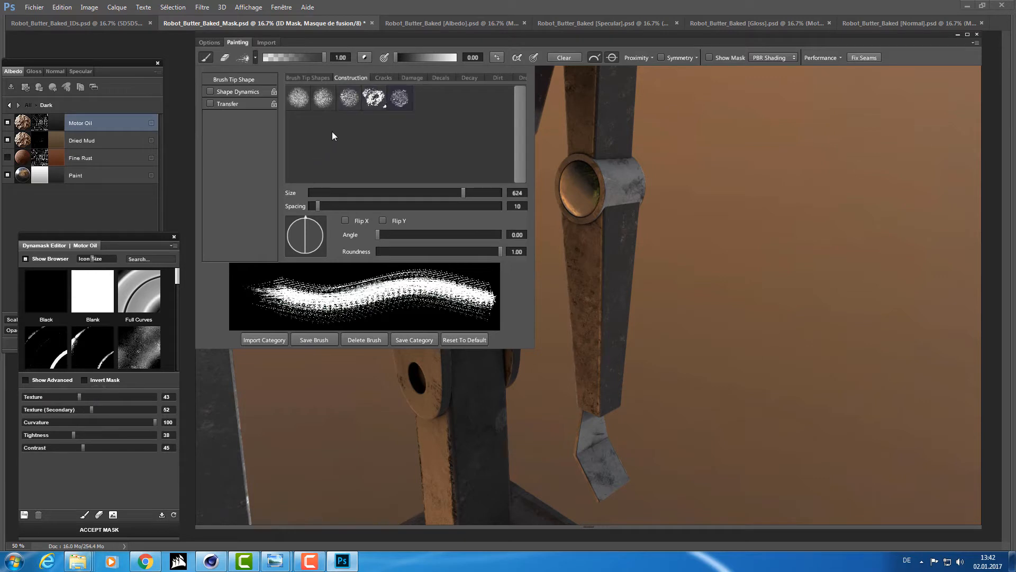
pyautogui.click(382, 78)
# Choose the dense speckled brush tip from the Damage category and set its size to 44
pyautogui.click(413, 76)
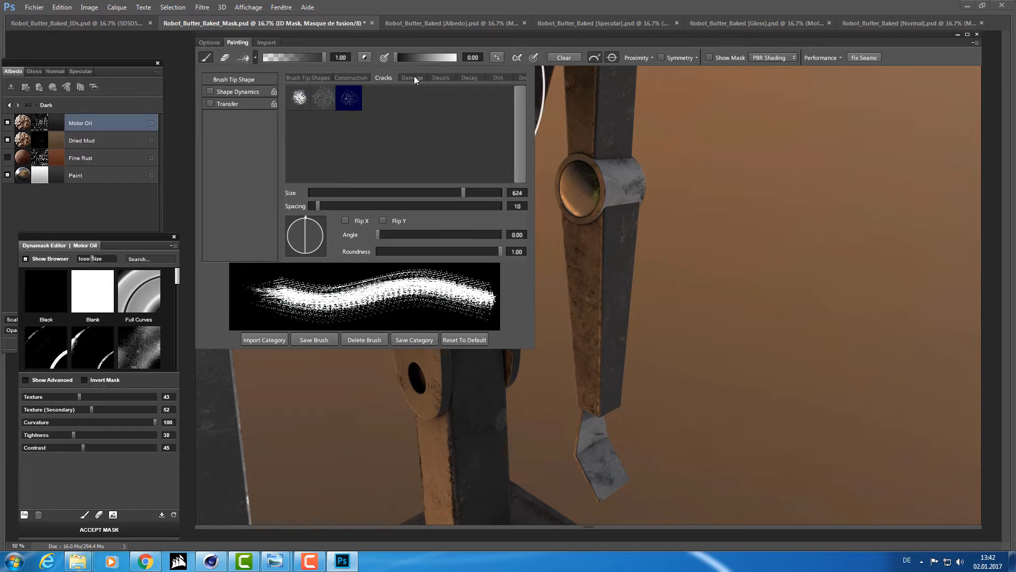
pyautogui.click(399, 97)
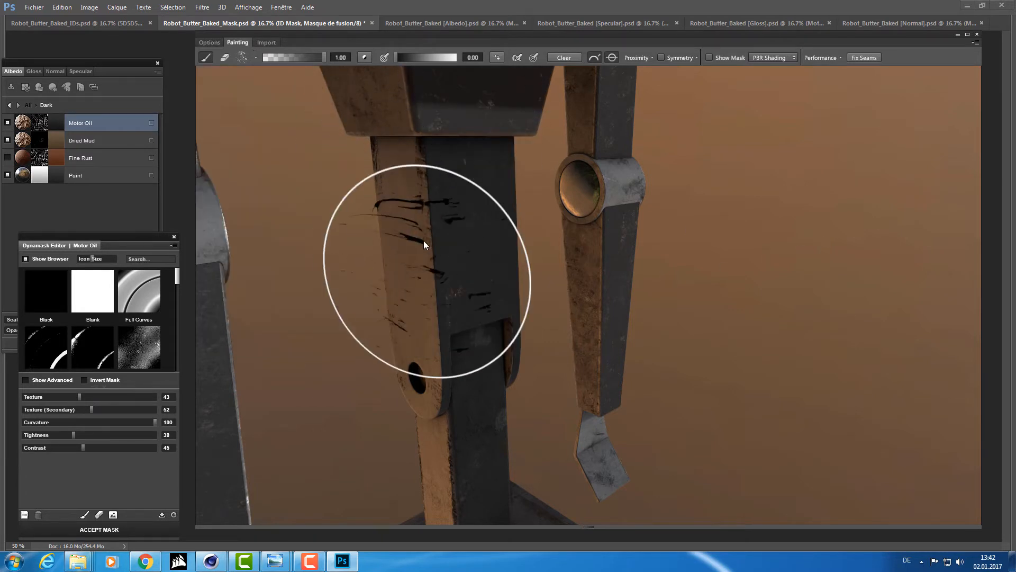
pyautogui.click(241, 56)
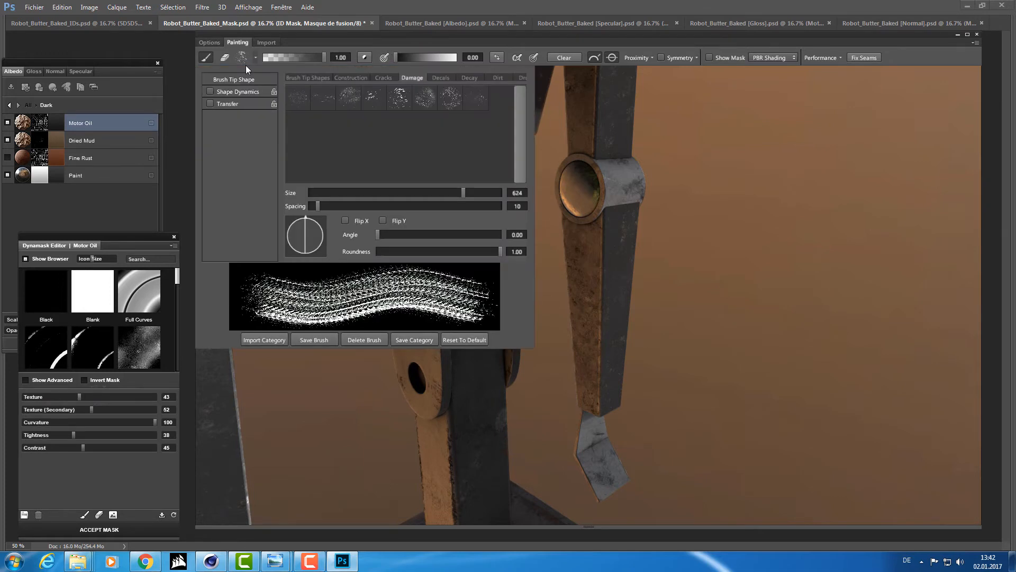
pyautogui.click(354, 194)
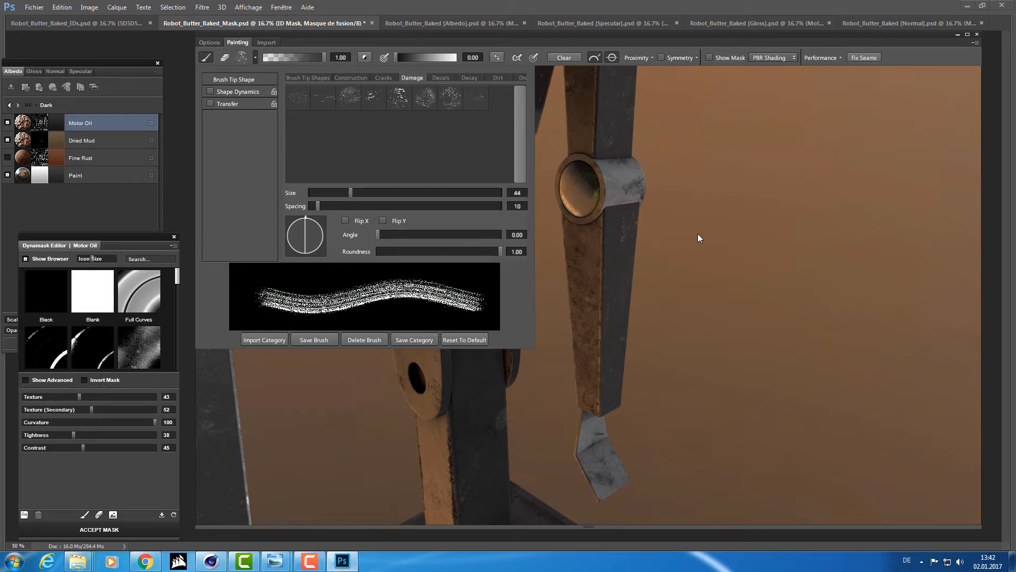
# Paint fine motor oil speckles at value 1.00 along the central leg's edges and around its pivot hole
pyautogui.click(476, 404)
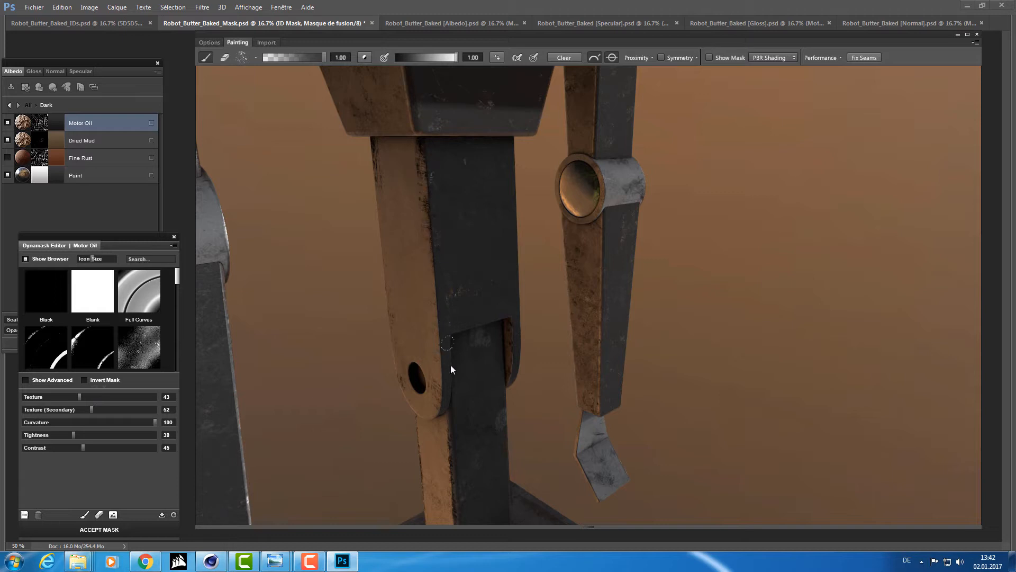
pyautogui.moveTo(413, 337); pyautogui.dragTo(390, 200)
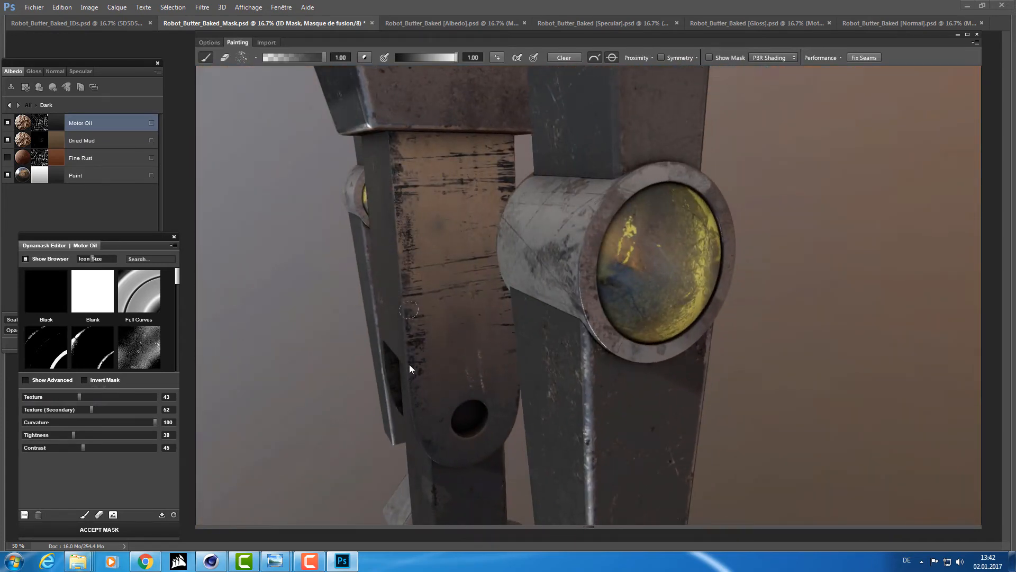
pyautogui.moveTo(409, 365); pyautogui.dragTo(543, 402)
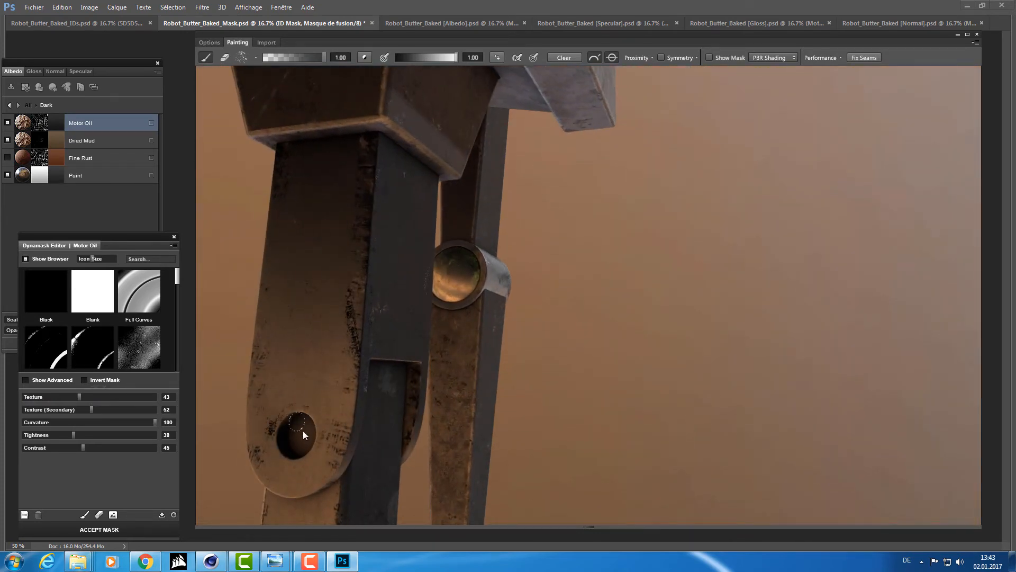
pyautogui.moveTo(382, 395); pyautogui.dragTo(361, 250)
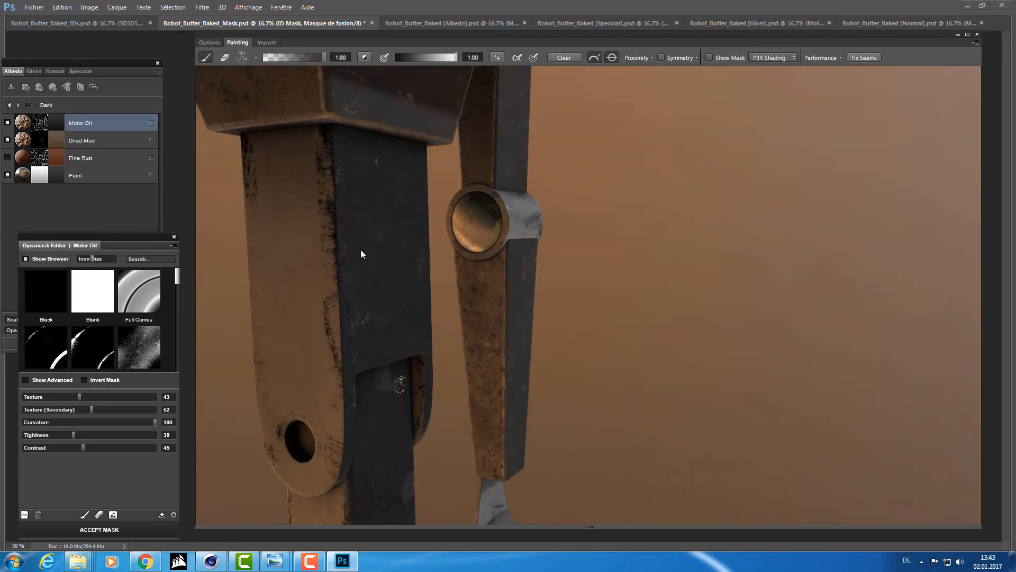
# Set the paint value to 0.00, touch up the oil speckles on the central leg and accept the Motor Oil mask
pyautogui.moveTo(456, 57); pyautogui.dragTo(364, 56)
pyautogui.moveTo(310, 347)
pyautogui.mouseDown()
pyautogui.moveTo(303, 281)
pyautogui.moveTo(205, 314)
pyautogui.moveTo(601, 176)
pyautogui.moveTo(530, 211)
pyautogui.moveTo(462, 217)
pyautogui.moveTo(396, 255)
pyautogui.moveTo(450, 315)
pyautogui.moveTo(376, 322)
pyautogui.mouseUp()
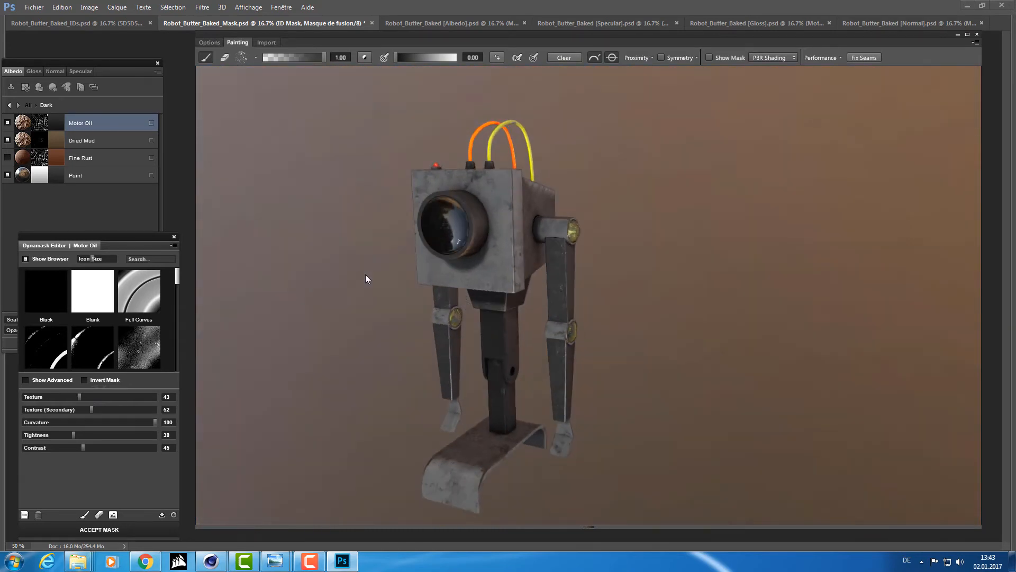
pyautogui.moveTo(365, 274)
pyautogui.mouseDown()
pyautogui.moveTo(358, 265)
pyautogui.moveTo(342, 279)
pyautogui.moveTo(369, 273)
pyautogui.mouseUp()
pyautogui.click(98, 531)
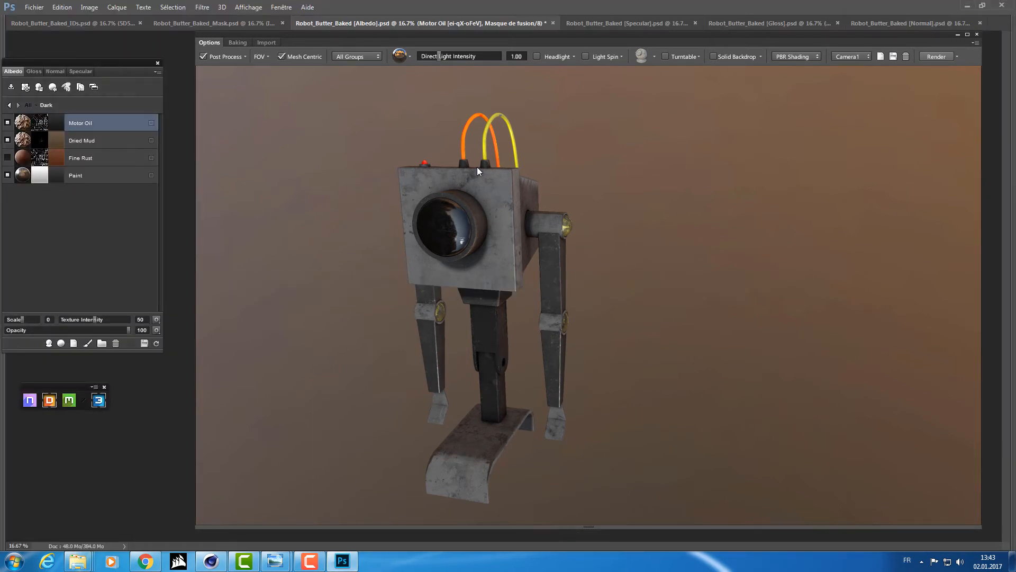
# Switch to CINEMA 4D, view the colour-coded robot and bring up the untitled project holding the plain grey Robot_Butter_Baked mesh
pyautogui.moveTo(325, 279)
pyautogui.mouseDown()
pyautogui.moveTo(311, 278)
pyautogui.moveTo(297, 222)
pyautogui.moveTo(342, 271)
pyautogui.mouseUp()
pyautogui.hotkey('alt', 'Tab')
pyautogui.click(345, 288)
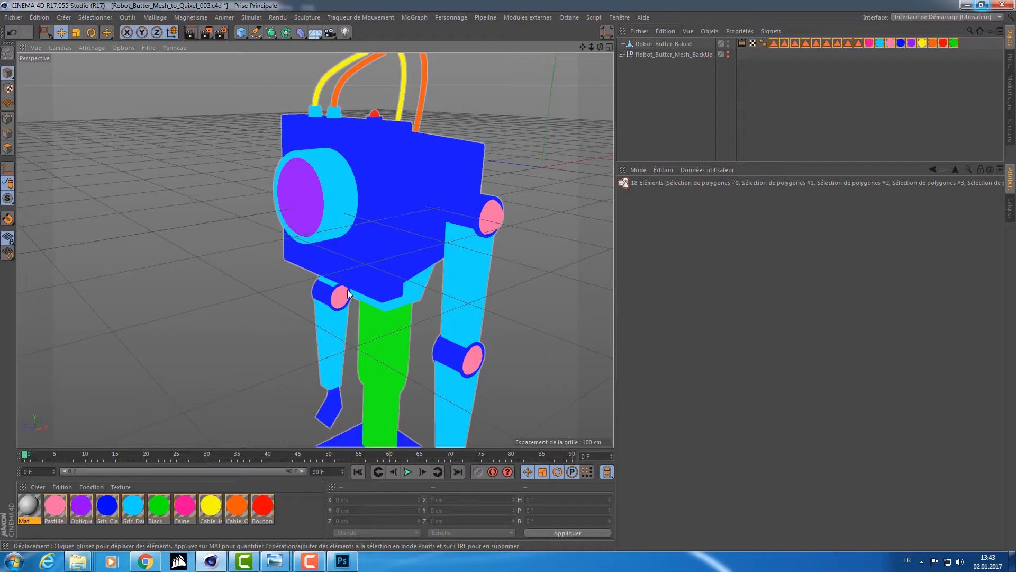
pyautogui.moveTo(335, 193); pyautogui.dragTo(354, 209)
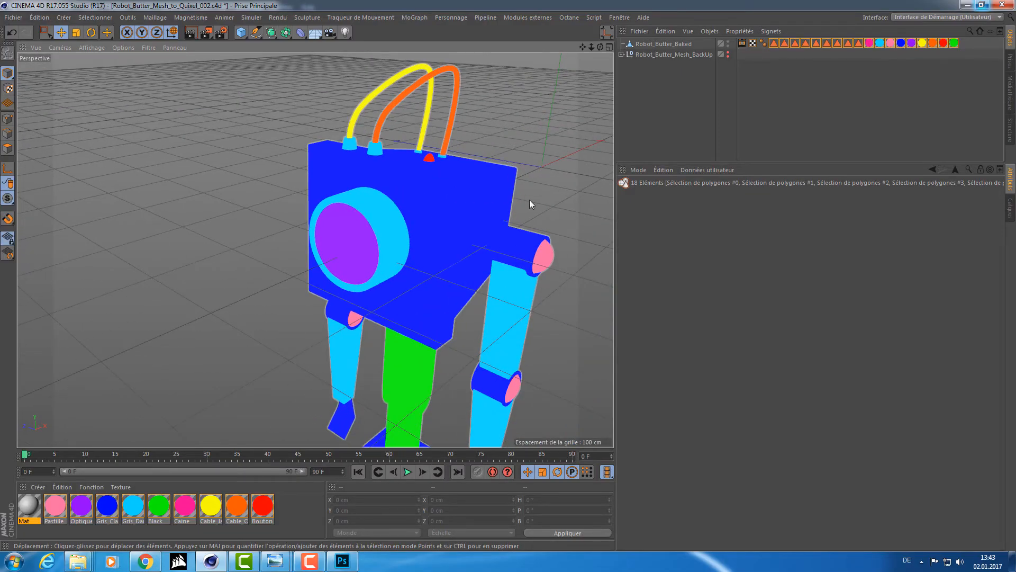
pyautogui.press('v')
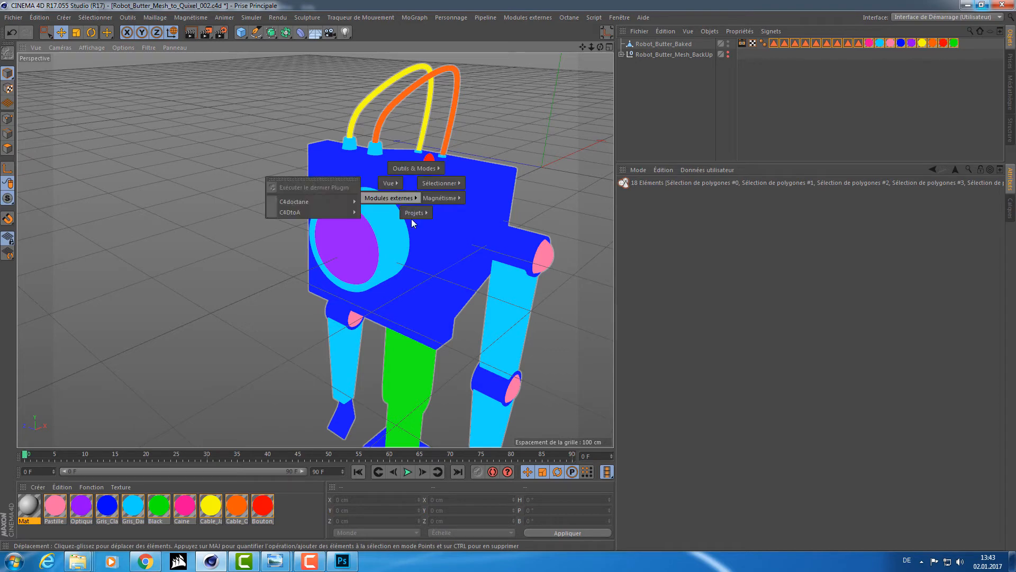
pyautogui.click(417, 222)
pyautogui.moveTo(418, 220)
pyautogui.mouseDown()
pyautogui.moveTo(390, 195)
pyautogui.moveTo(510, 201)
pyautogui.moveTo(490, 174)
pyautogui.moveTo(408, 224)
pyautogui.mouseUp()
pyautogui.click(408, 224)
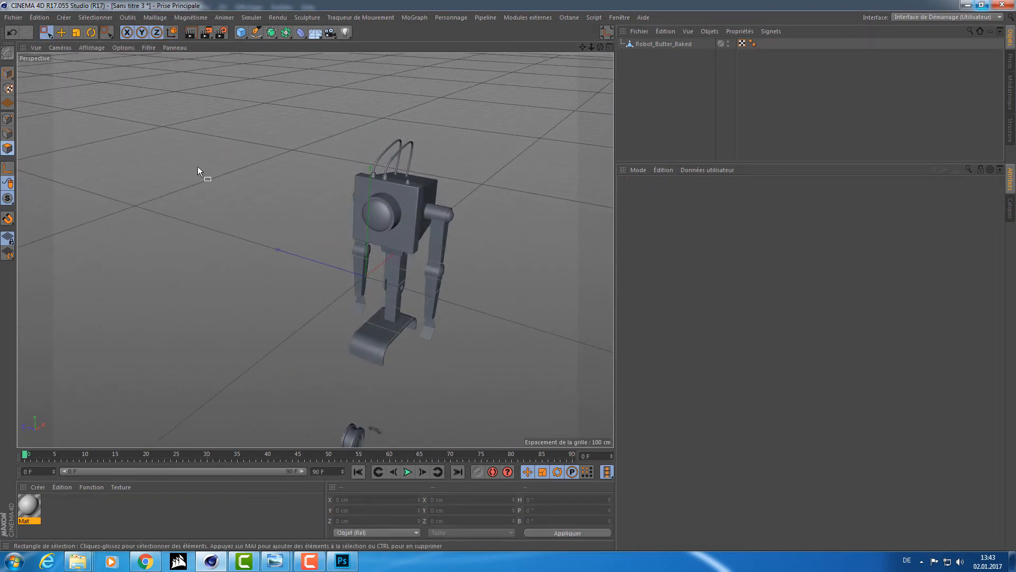
# Select the Robot_Butter_Baked object with all its polygons and change from polygon mode to model mode
pyautogui.click(670, 33)
pyautogui.click(646, 45)
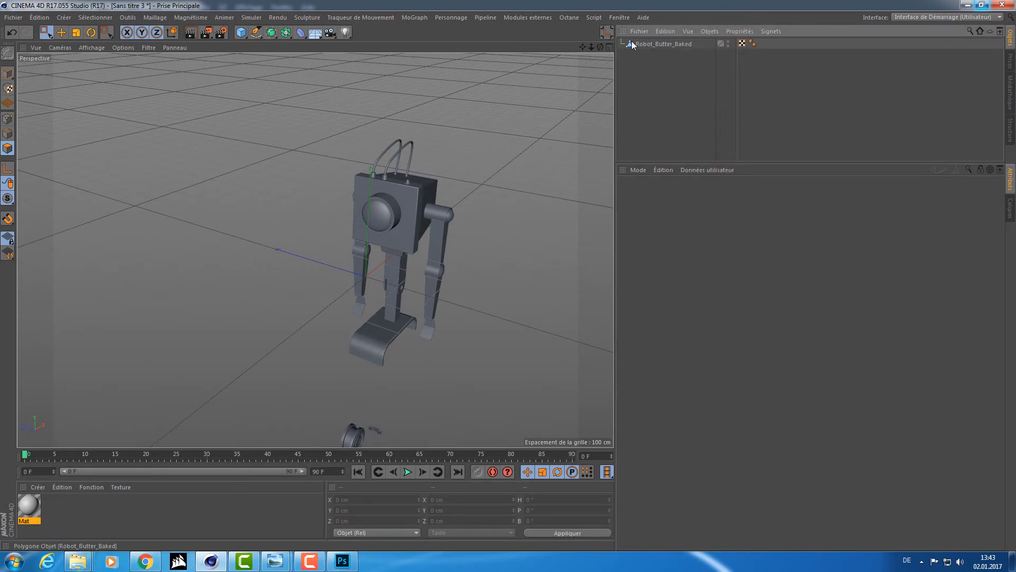
pyautogui.click(631, 43)
pyautogui.hotkey('ctrl', 'a')
pyautogui.moveTo(471, 165); pyautogui.dragTo(418, 171)
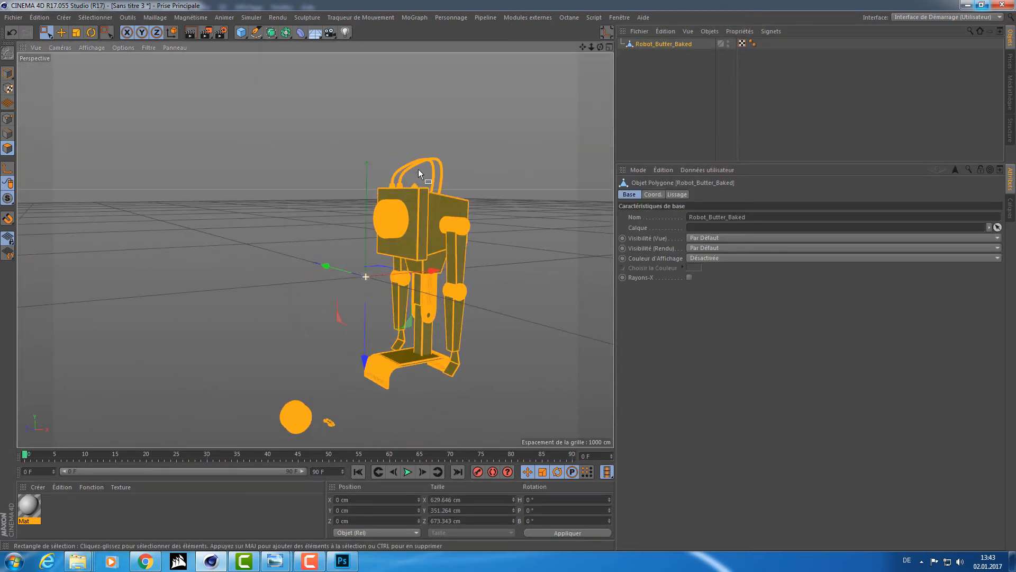
pyautogui.click(7, 74)
pyautogui.moveTo(238, 119); pyautogui.dragTo(267, 123)
# Return to Photoshop, view the textured robot and save the project with its texture maps
pyautogui.hotkey('alt', 'Tab')
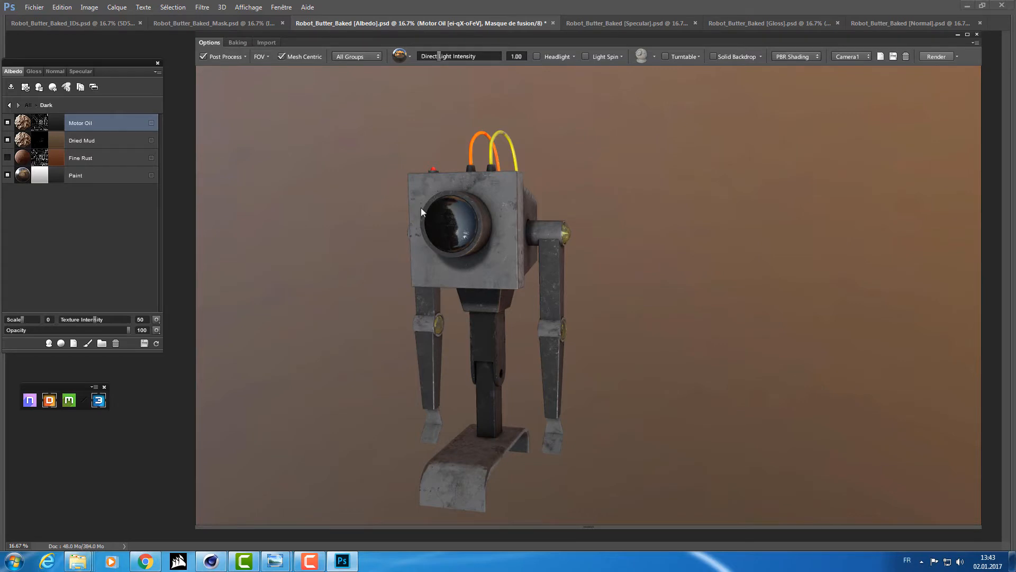
pyautogui.moveTo(421, 207); pyautogui.dragTo(473, 233)
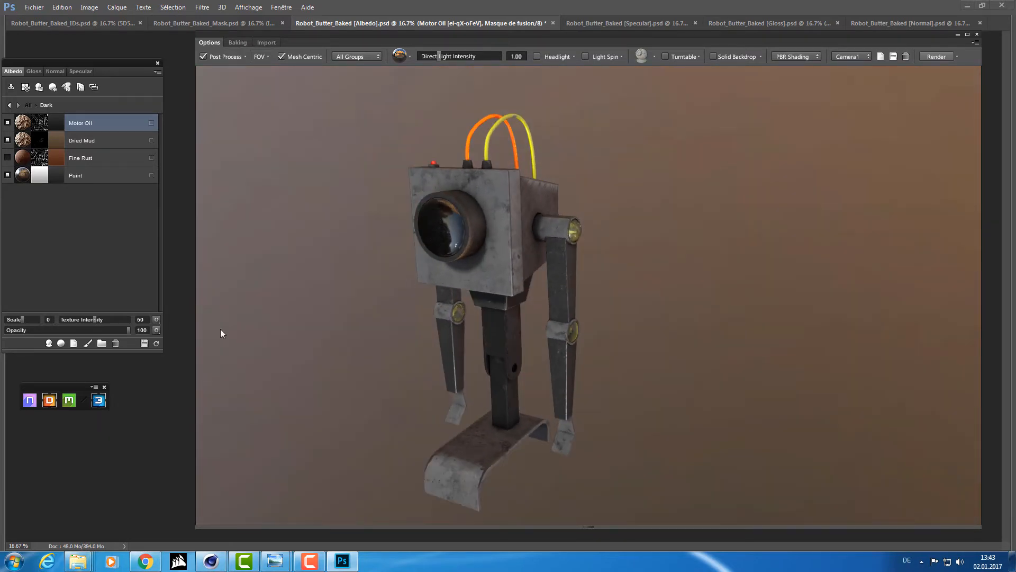
pyautogui.click(144, 343)
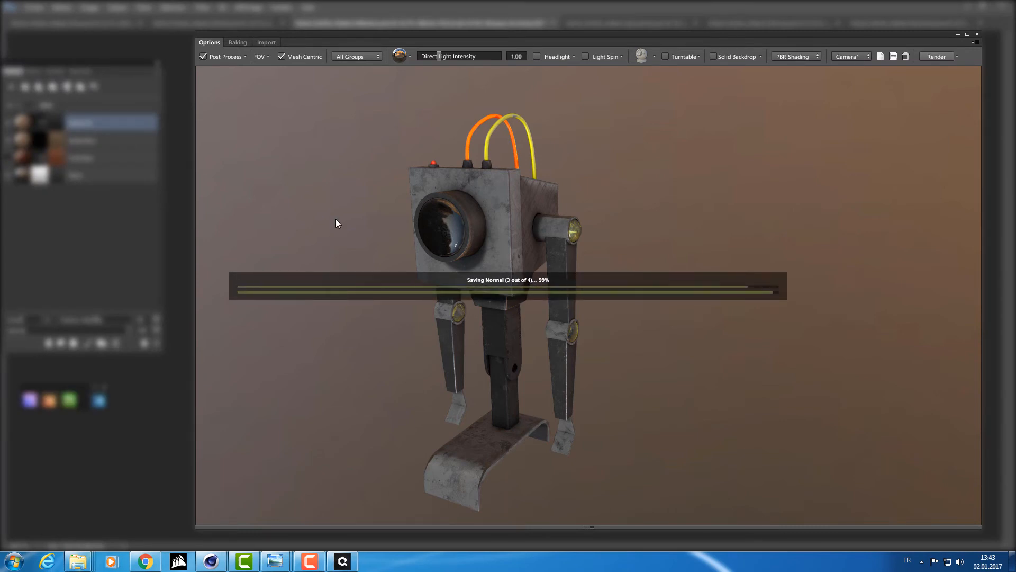
# Frame the robot's head closely and raise the preview's direct light intensity to 1.87
pyautogui.moveTo(317, 242); pyautogui.dragTo(496, 203)
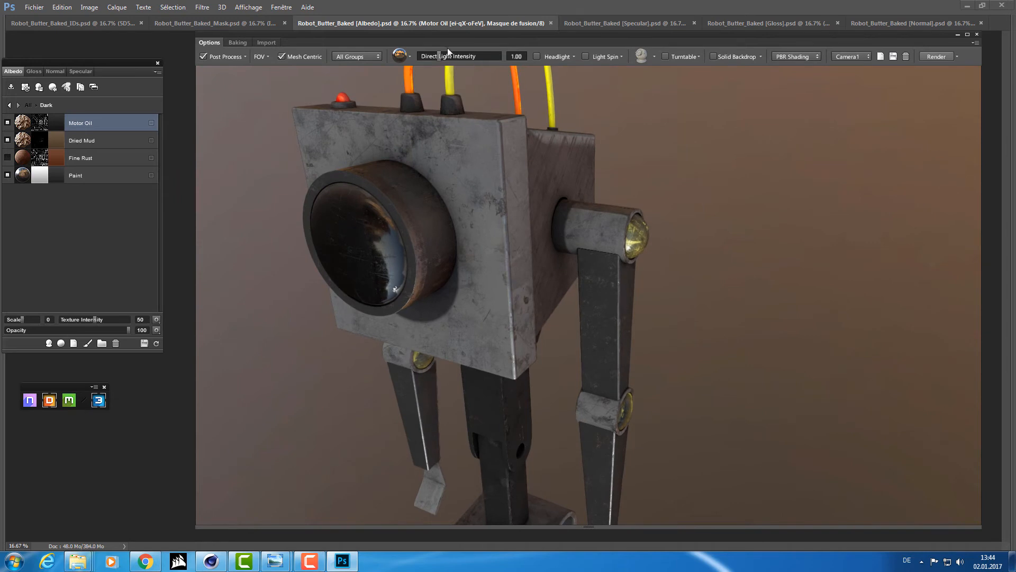
pyautogui.moveTo(447, 52); pyautogui.dragTo(453, 57)
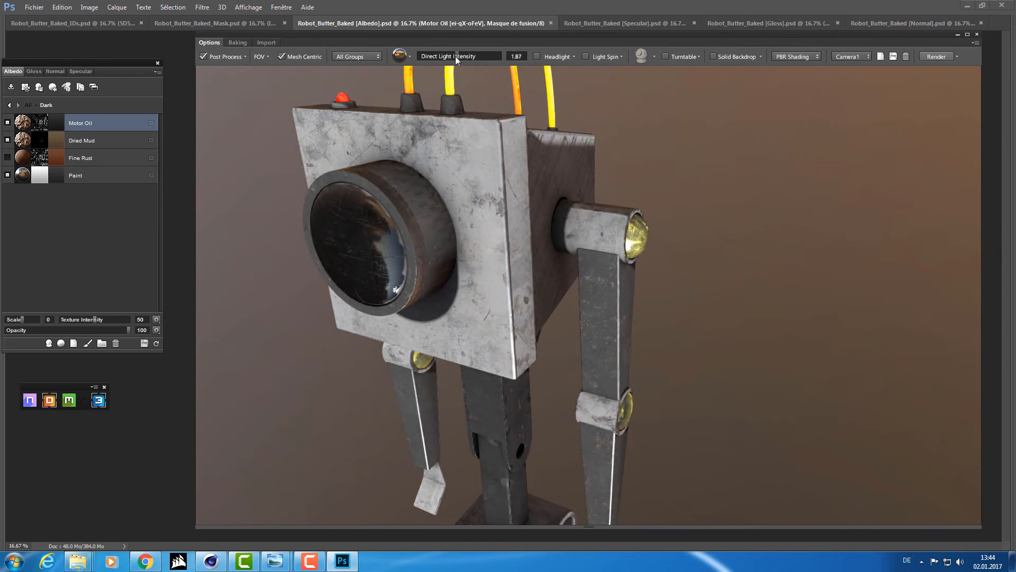
# Toggle post-processing on the robot preview, test the wireframe overlay and set its wire size to 0.11
pyautogui.moveTo(423, 165); pyautogui.dragTo(500, 151)
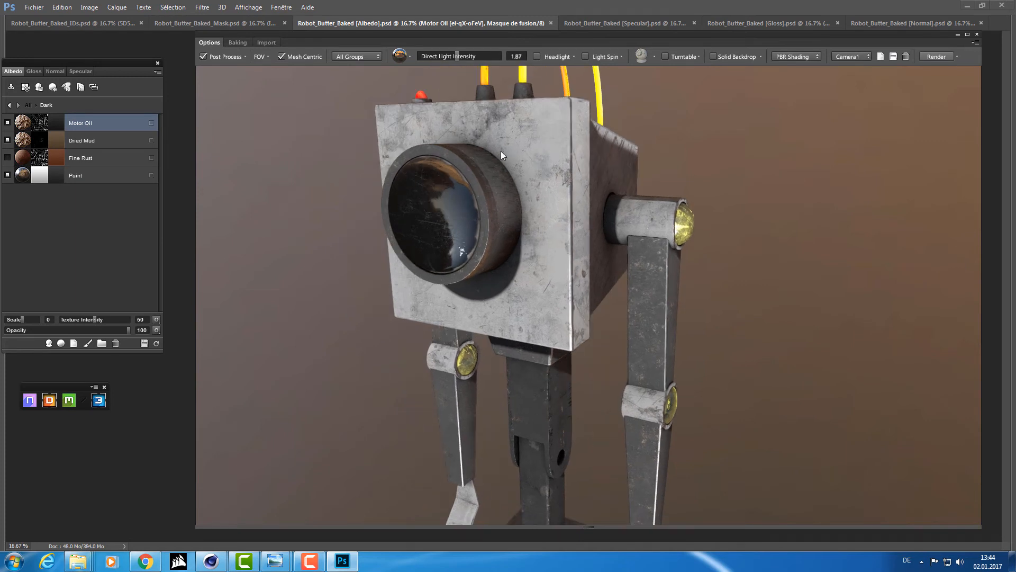
pyautogui.click(245, 57)
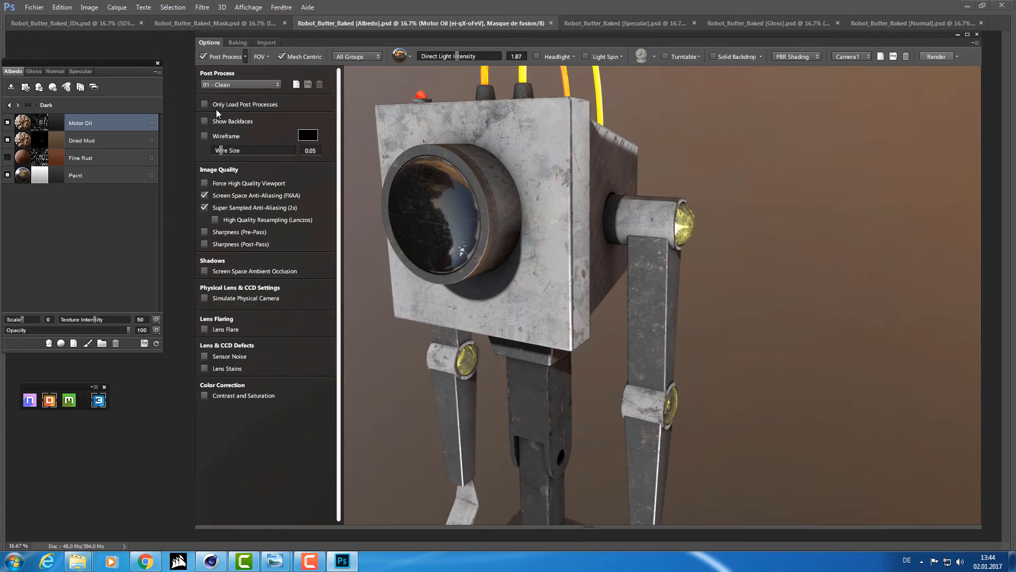
pyautogui.moveTo(481, 189); pyautogui.dragTo(519, 134)
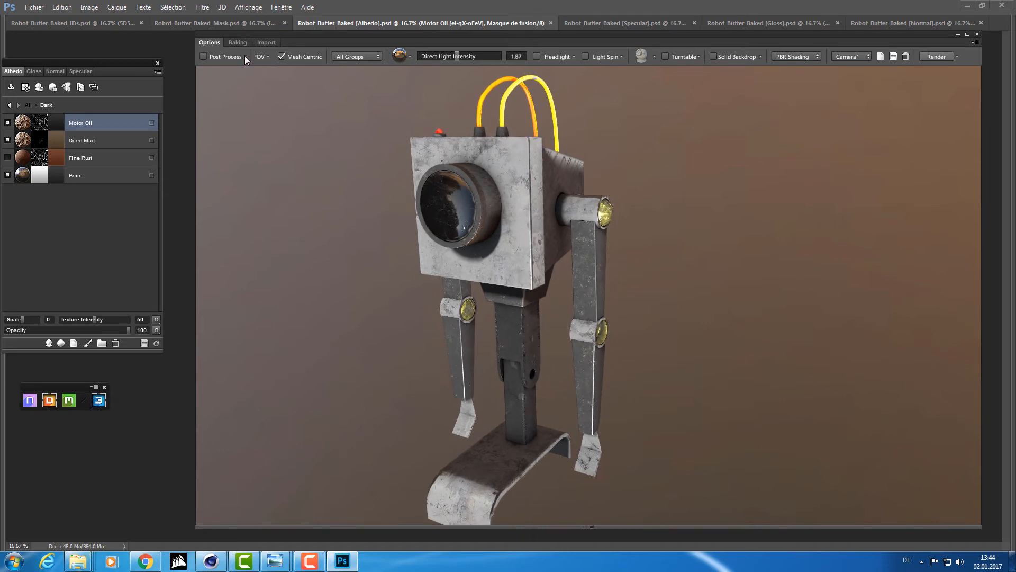
pyautogui.click(245, 56)
pyautogui.click(221, 58)
pyautogui.click(245, 56)
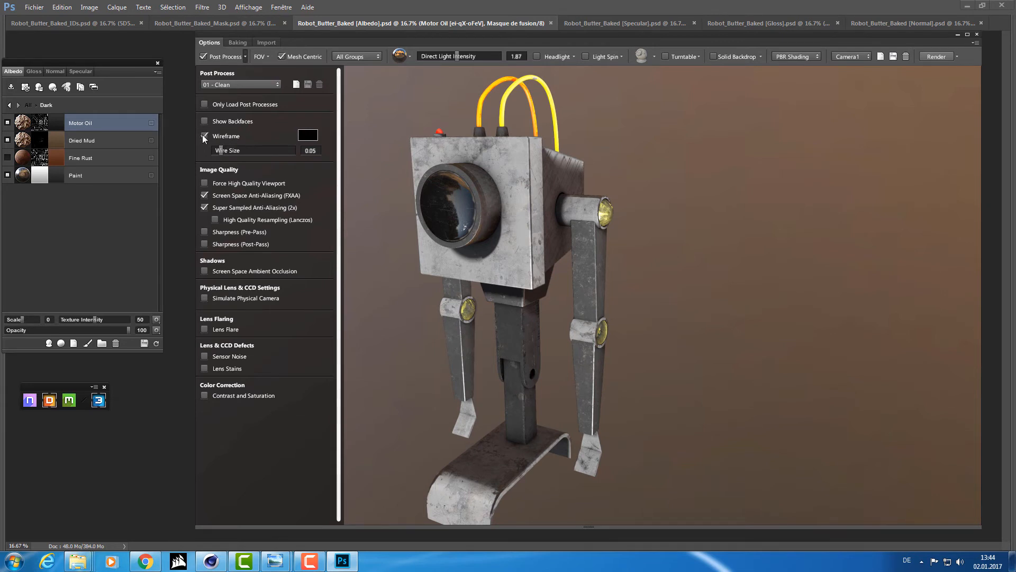
pyautogui.moveTo(221, 151)
pyautogui.mouseDown()
pyautogui.moveTo(274, 145)
pyautogui.moveTo(230, 148)
pyautogui.mouseUp()
# Force the high-quality viewport with Lanczos resampling and enable pre-pass sharpness at an intensity of 0.82, judging it on the robot's head
pyautogui.moveTo(452, 186); pyautogui.dragTo(813, 276)
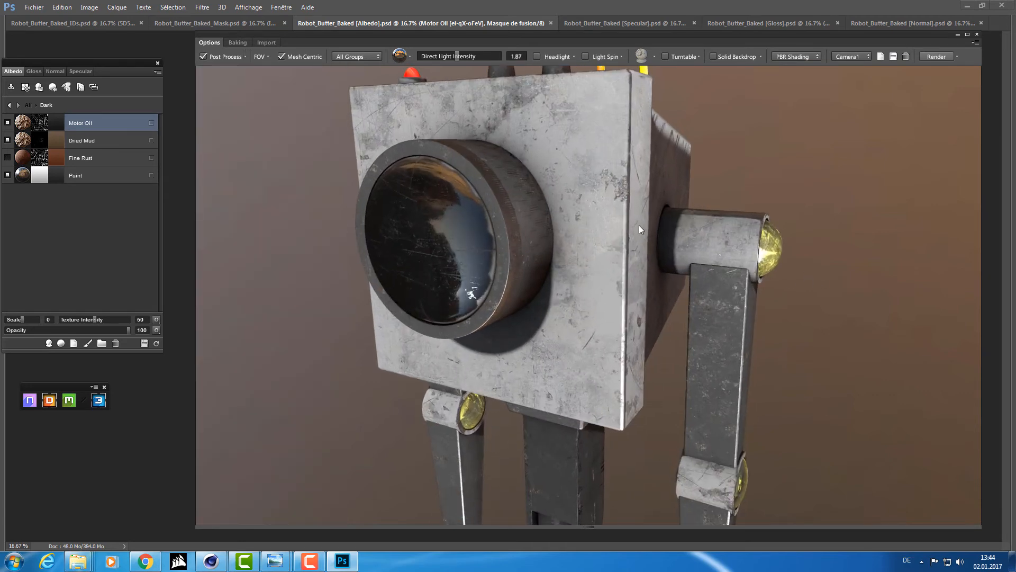
pyautogui.moveTo(640, 225); pyautogui.dragTo(832, 231)
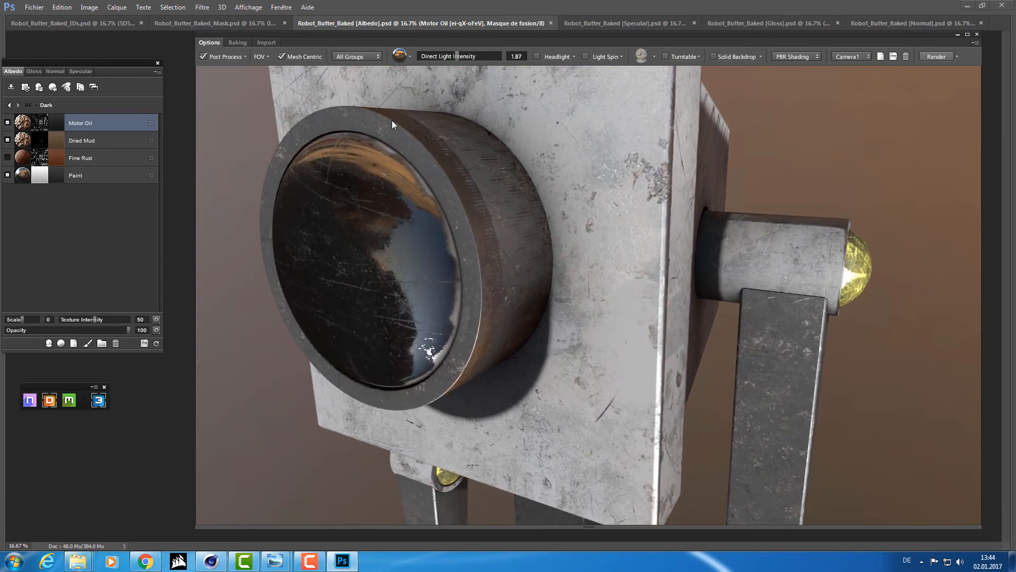
pyautogui.click(246, 56)
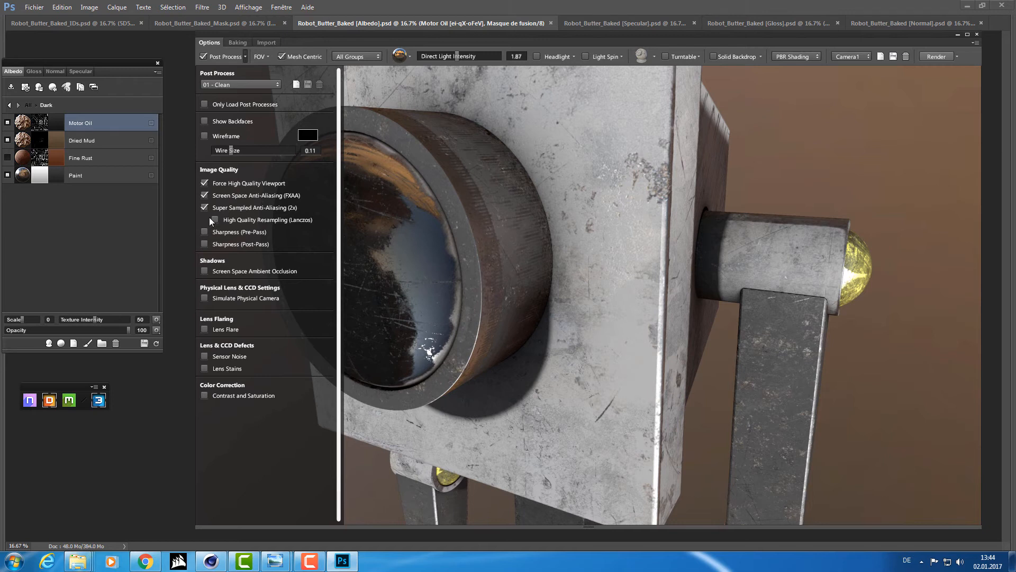
pyautogui.click(202, 233)
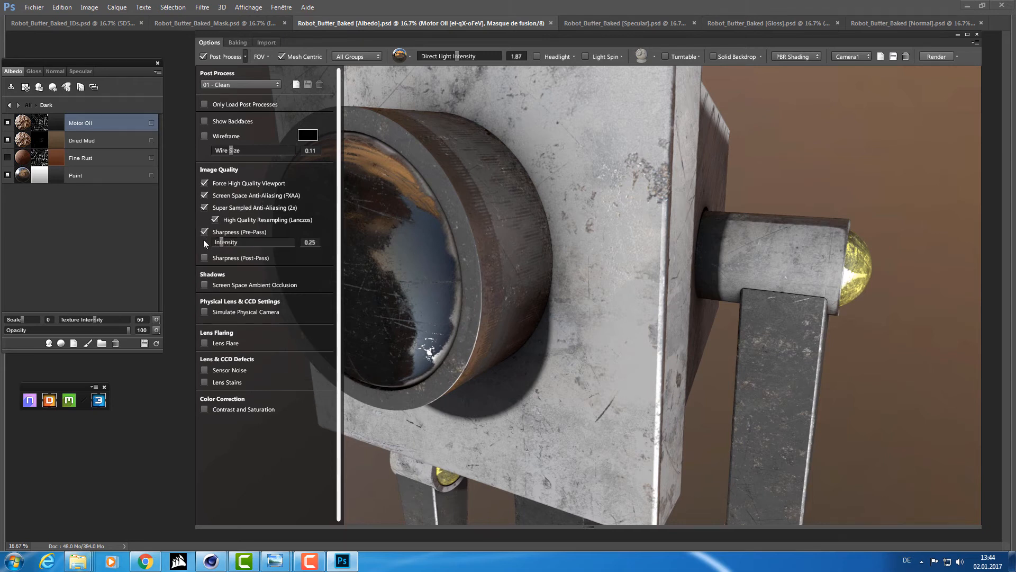
pyautogui.click(267, 241)
pyautogui.moveTo(270, 239); pyautogui.dragTo(390, 242)
pyautogui.moveTo(236, 243); pyautogui.dragTo(246, 240)
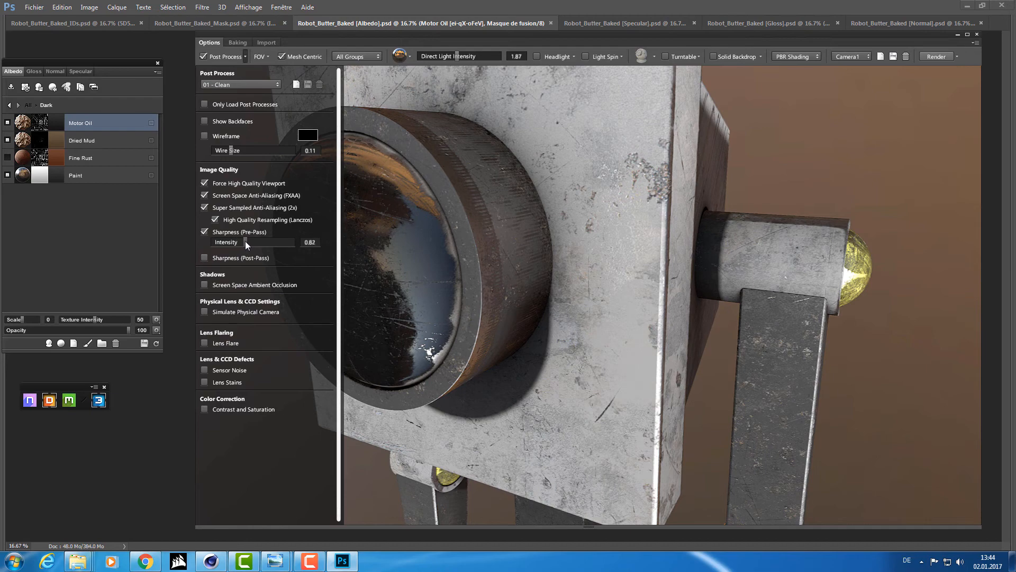
# Enable post-pass sharpness and set both the pre-pass and post-pass intensities to 0.35
pyautogui.click(204, 258)
pyautogui.moveTo(222, 268); pyautogui.dragTo(283, 265)
pyautogui.moveTo(216, 270); pyautogui.dragTo(227, 242)
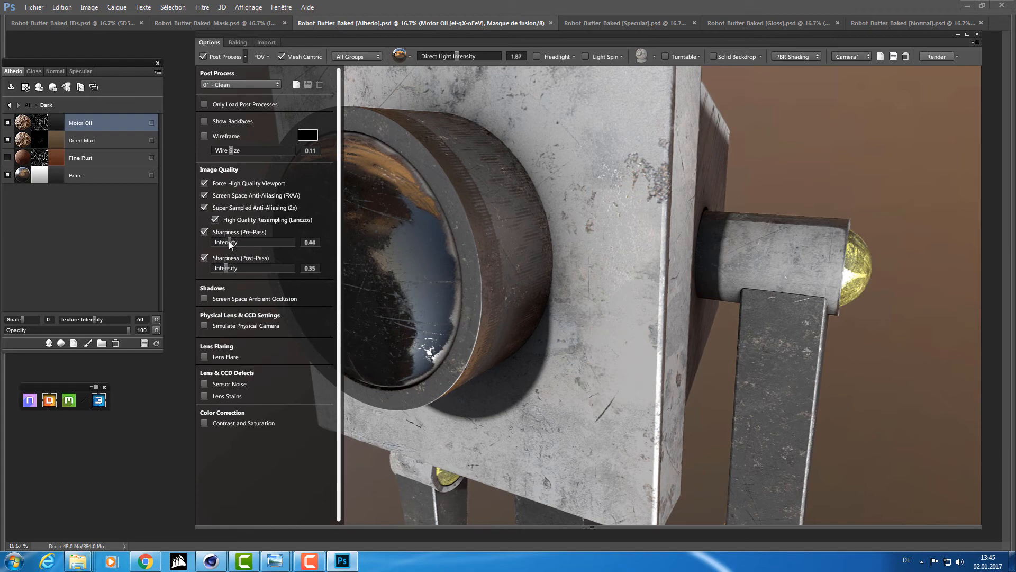
# Enable Screen Space Ambient Occlusion with an intensity of 2.82 and a radius of 0.98
pyautogui.click(204, 299)
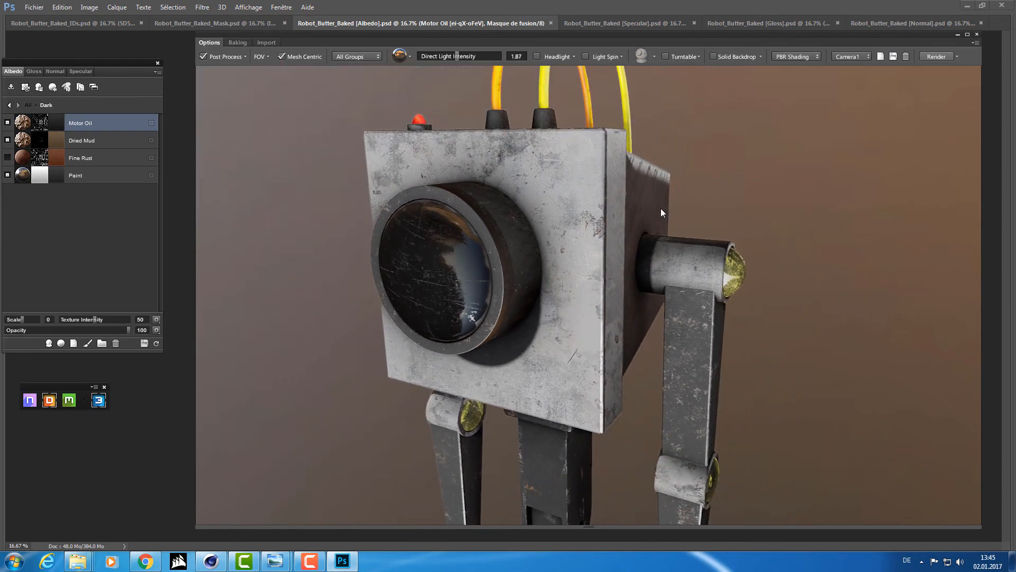
pyautogui.moveTo(556, 226); pyautogui.dragTo(366, 126)
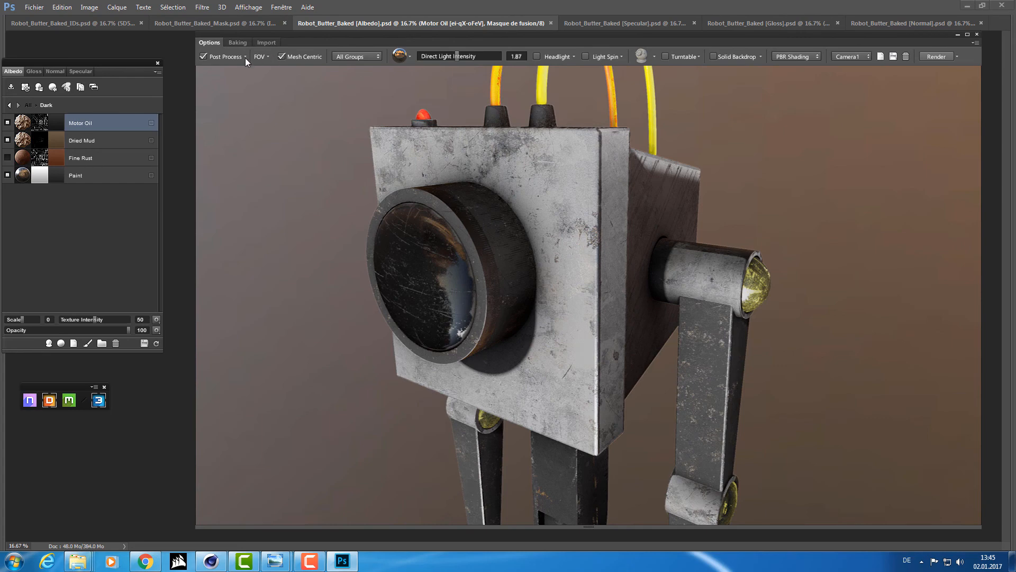
pyautogui.moveTo(245, 57)
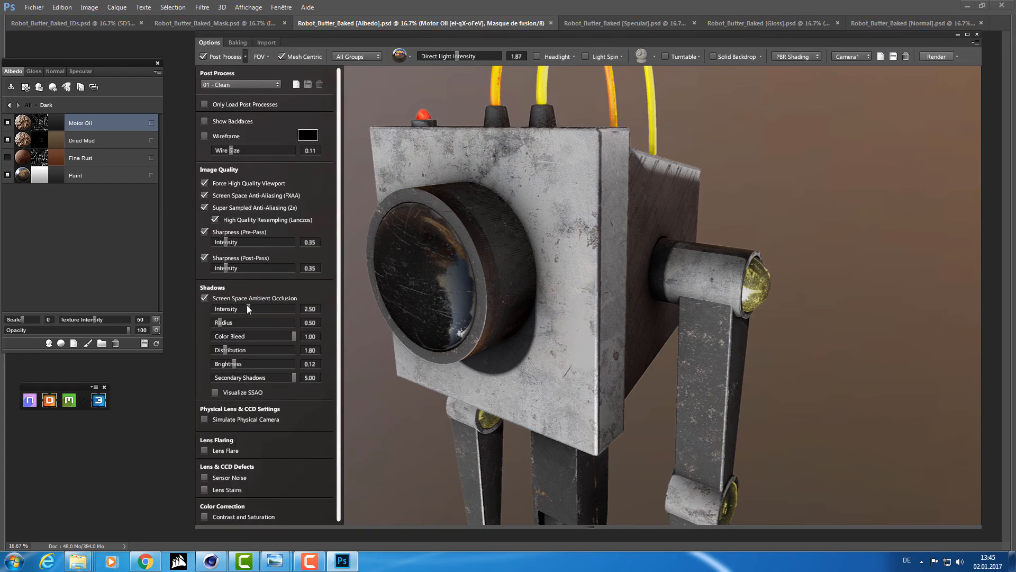
pyautogui.moveTo(247, 306)
pyautogui.mouseDown()
pyautogui.moveTo(258, 306)
pyautogui.moveTo(252, 319)
pyautogui.moveTo(262, 315)
pyautogui.moveTo(235, 321)
pyautogui.mouseUp()
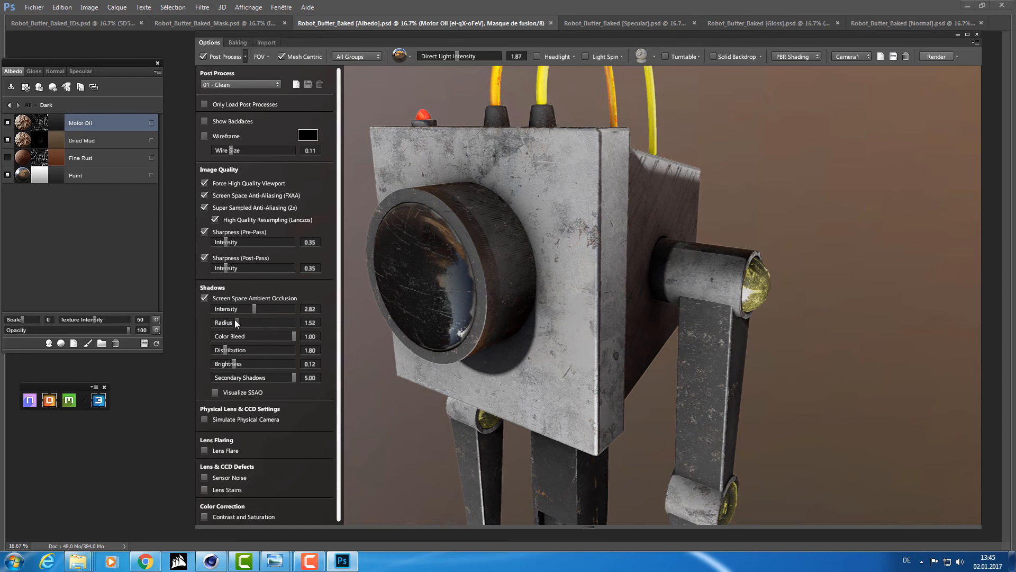
pyautogui.moveTo(409, 370)
pyautogui.mouseDown()
pyautogui.moveTo(435, 364)
pyautogui.moveTo(418, 357)
pyautogui.mouseUp()
# Try the Simulate Physical Camera effect on the preview by switching it on and off
pyautogui.click(246, 56)
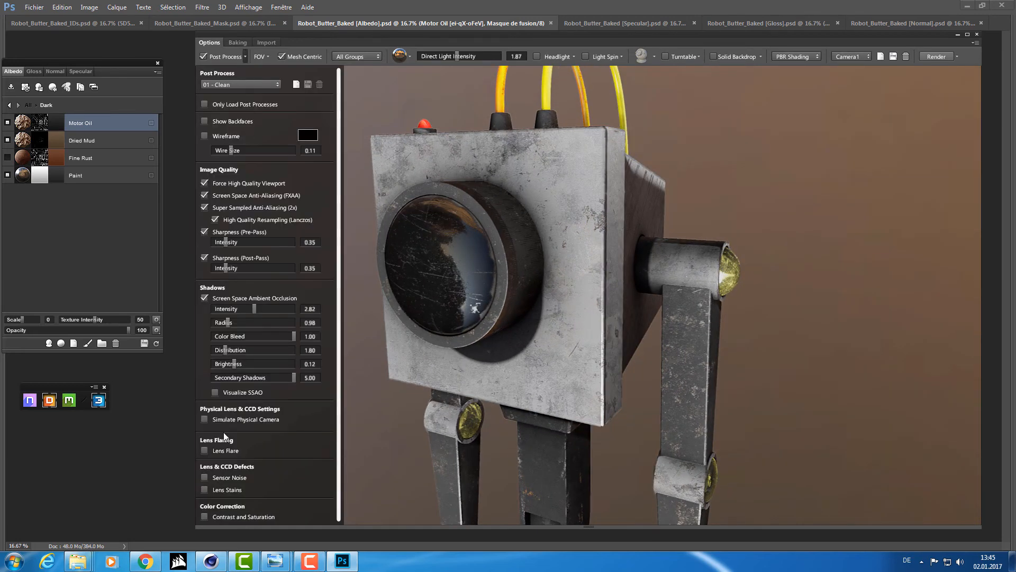
pyautogui.click(227, 419)
pyautogui.click(226, 418)
pyautogui.click(227, 418)
pyautogui.click(227, 418)
pyautogui.click(227, 418)
pyautogui.click(227, 418)
# Disable both sharpness passes, the forced high-quality viewport, FXAA anti-aliasing and Screen Space Ambient Occlusion
pyautogui.click(205, 231)
pyautogui.click(205, 244)
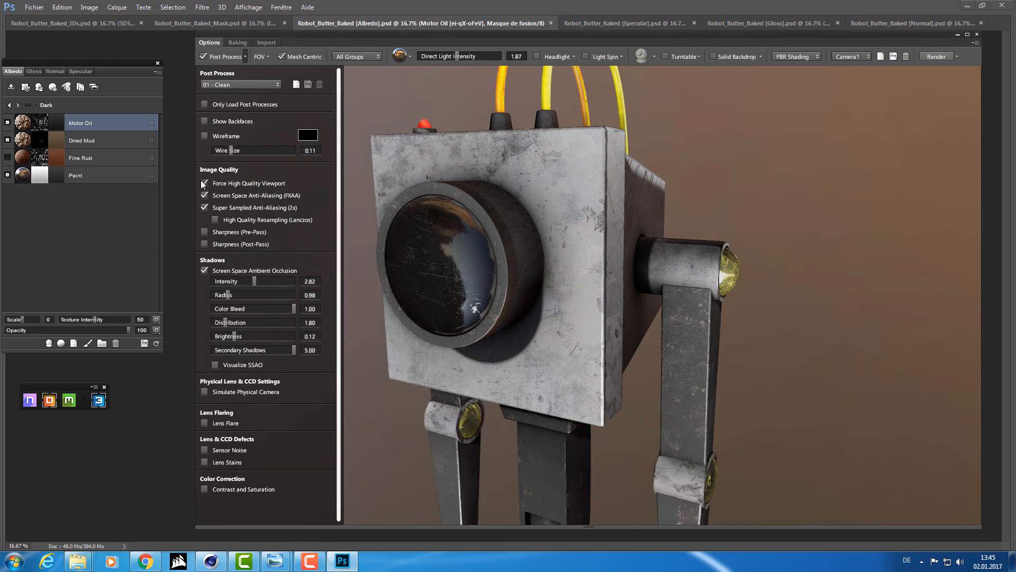
pyautogui.click(203, 183)
pyautogui.click(205, 195)
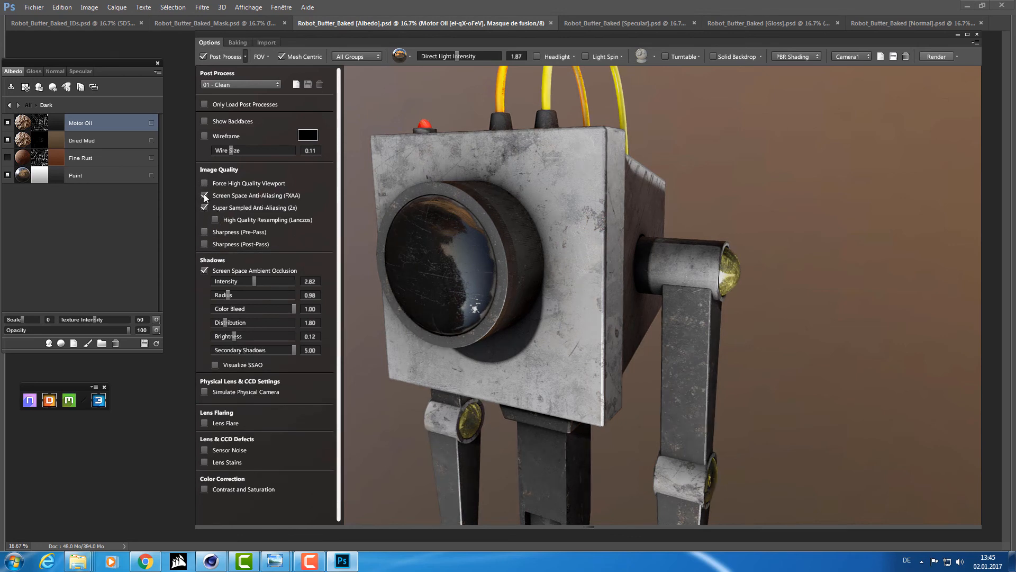
pyautogui.click(204, 271)
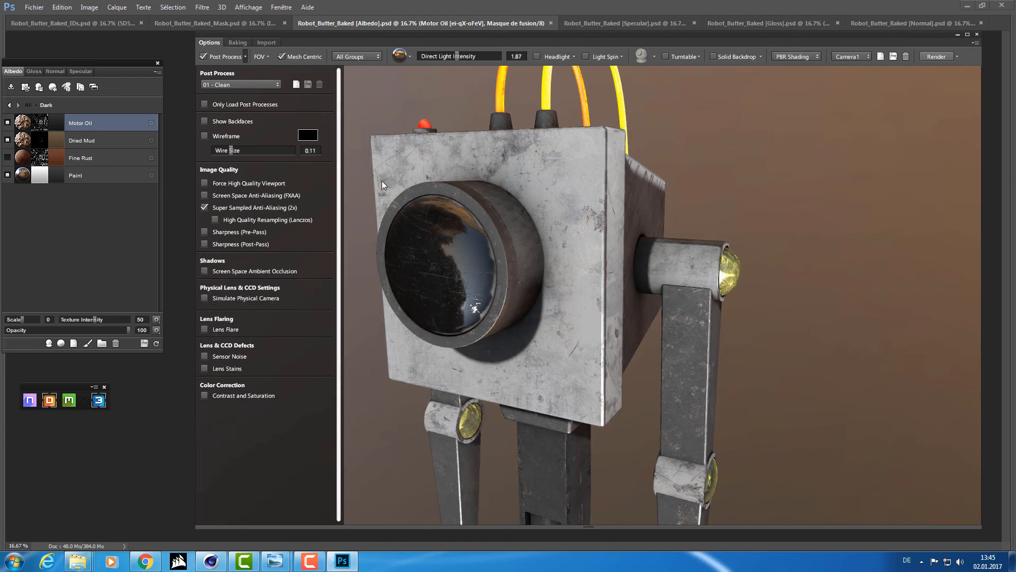
# Turn off Super Sampled Anti-Aliasing, compare the preview with post-processing off and on, and frame the whole robot
pyautogui.moveTo(383, 180); pyautogui.dragTo(284, 75)
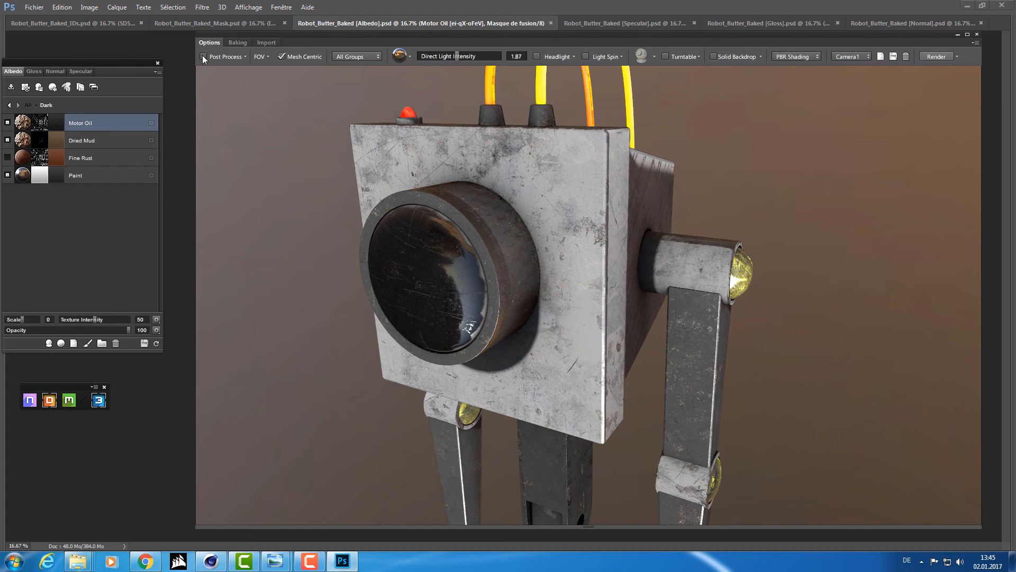
pyautogui.click(245, 56)
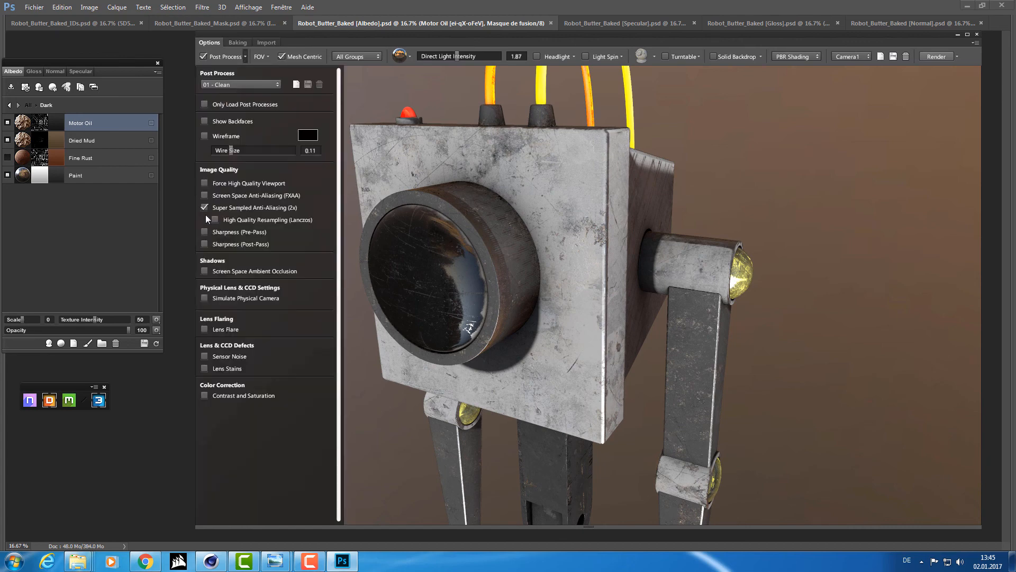
pyautogui.click(205, 207)
pyautogui.click(203, 57)
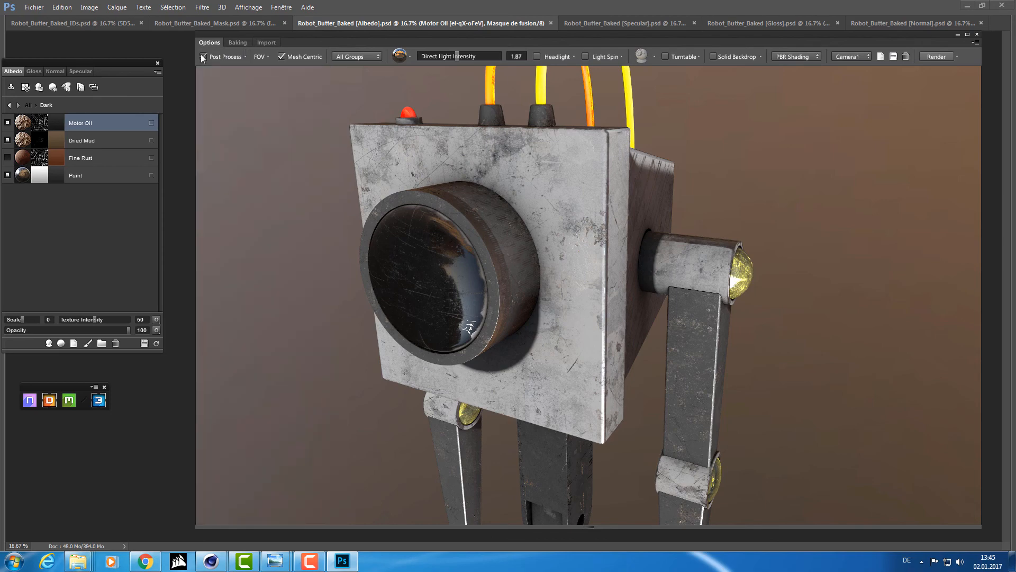
pyautogui.click(202, 55)
pyautogui.moveTo(249, 181)
pyautogui.mouseDown()
pyautogui.moveTo(288, 134)
pyautogui.moveTo(247, 178)
pyautogui.mouseUp()
pyautogui.scroll(-5, 625, 115)
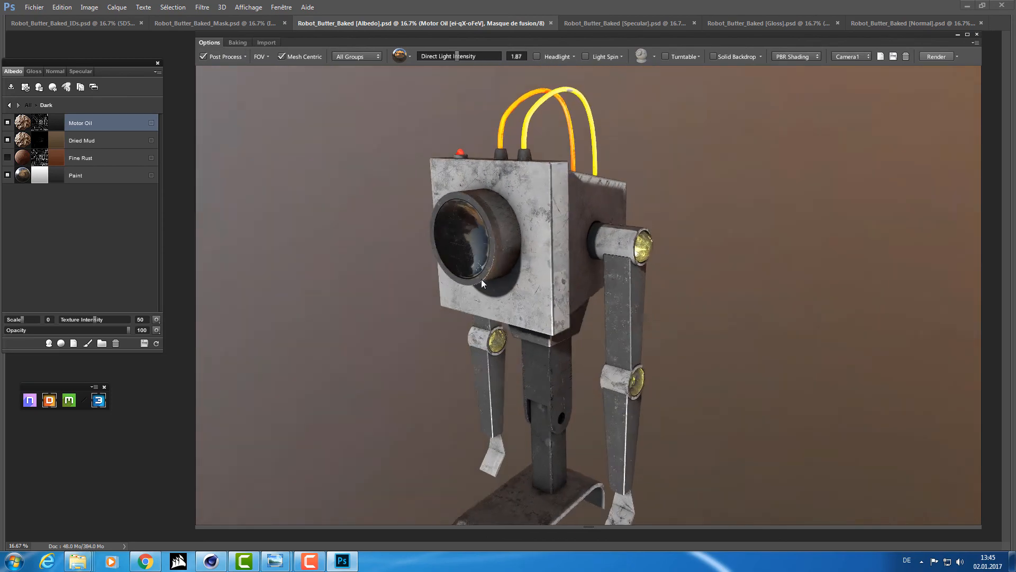
pyautogui.moveTo(481, 279); pyautogui.dragTo(638, 300)
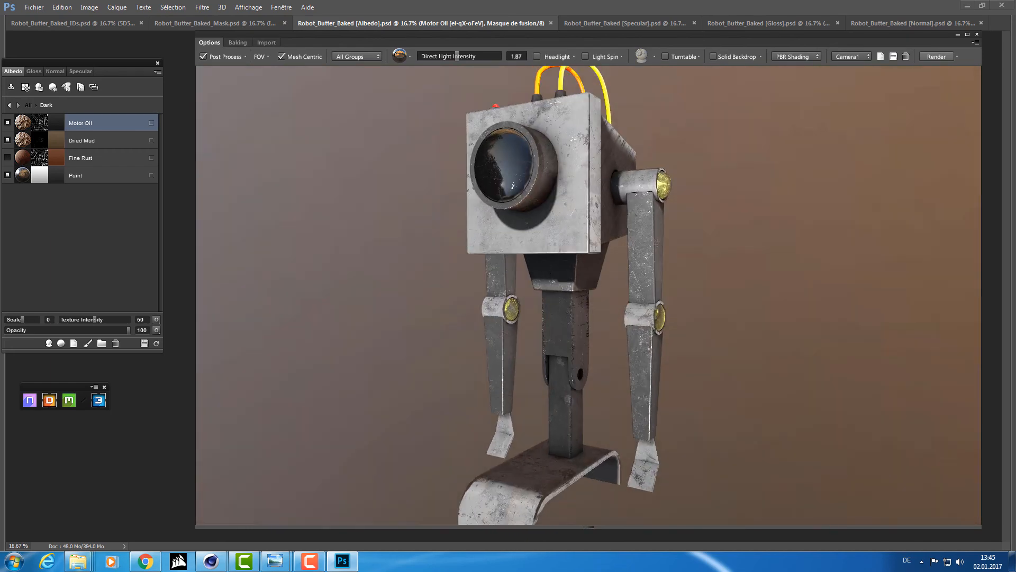